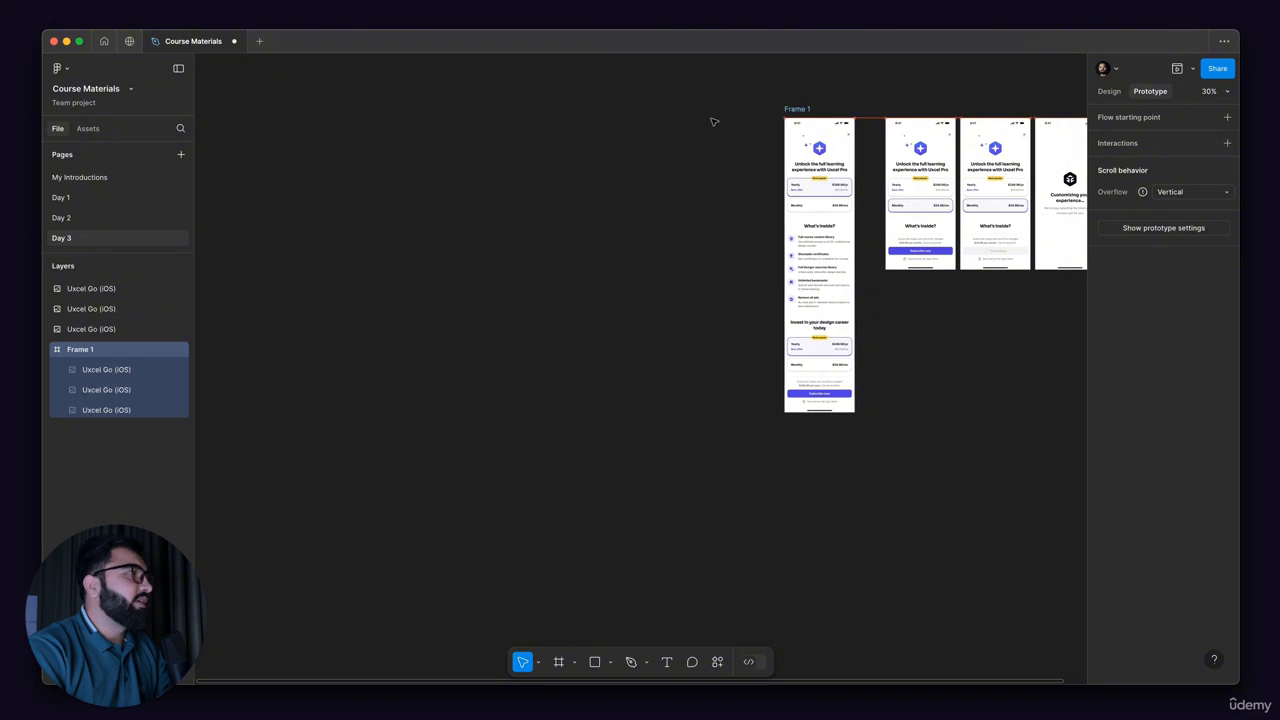
Step: Find the Reminder selected frame at the end of the Day 2 page's onboarding flow and copy it
click(65, 217)
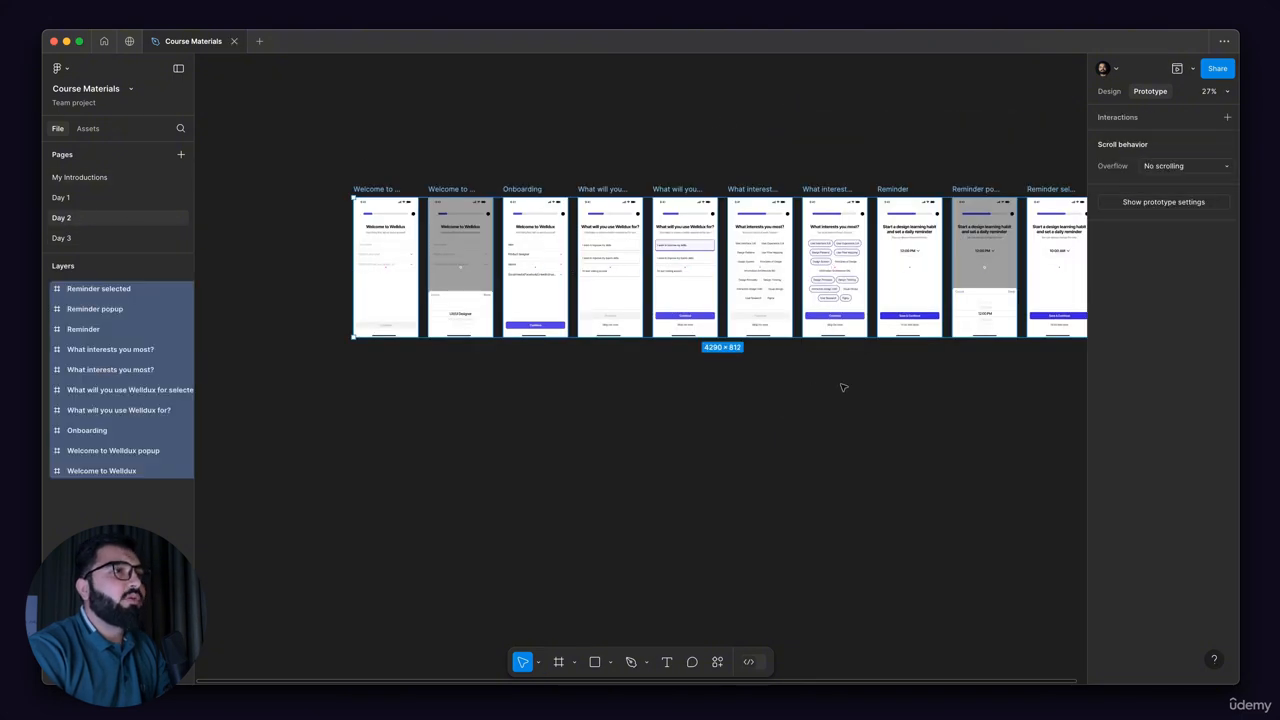
click(843, 387)
scroll(597, 395, right, 5)
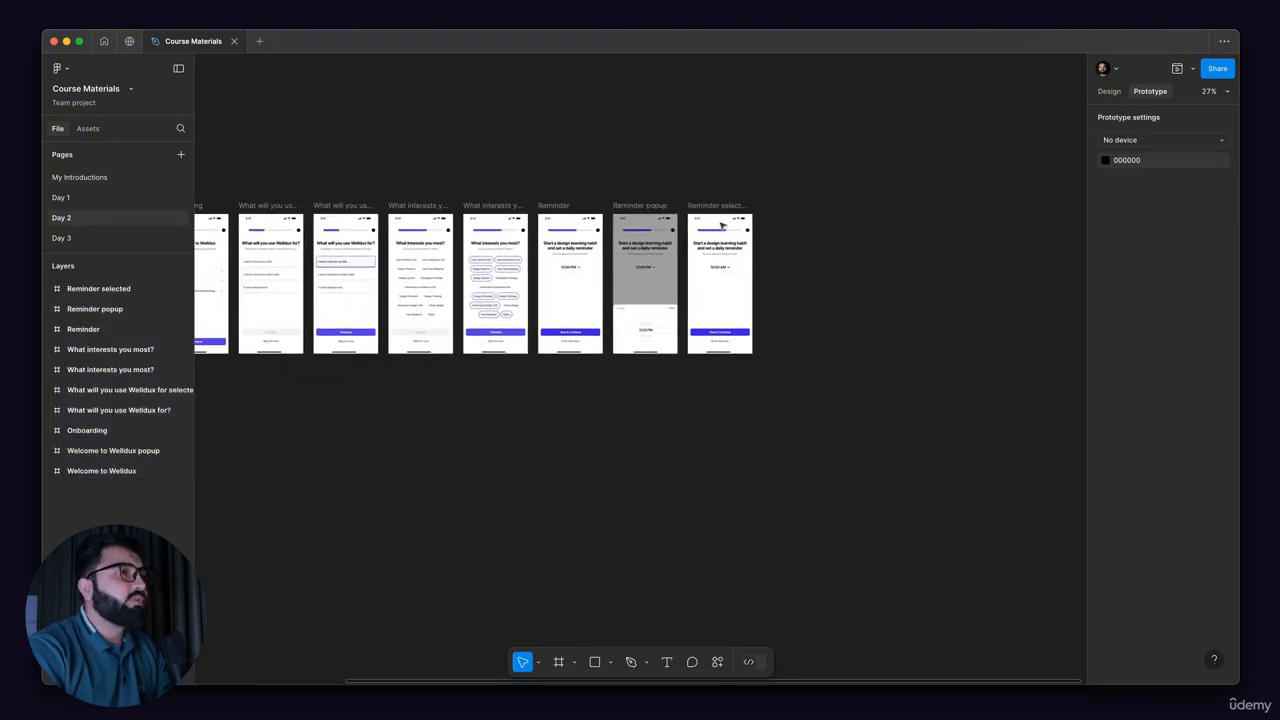
scroll(722, 224, up, 5)
scroll(952, 288, left, 3)
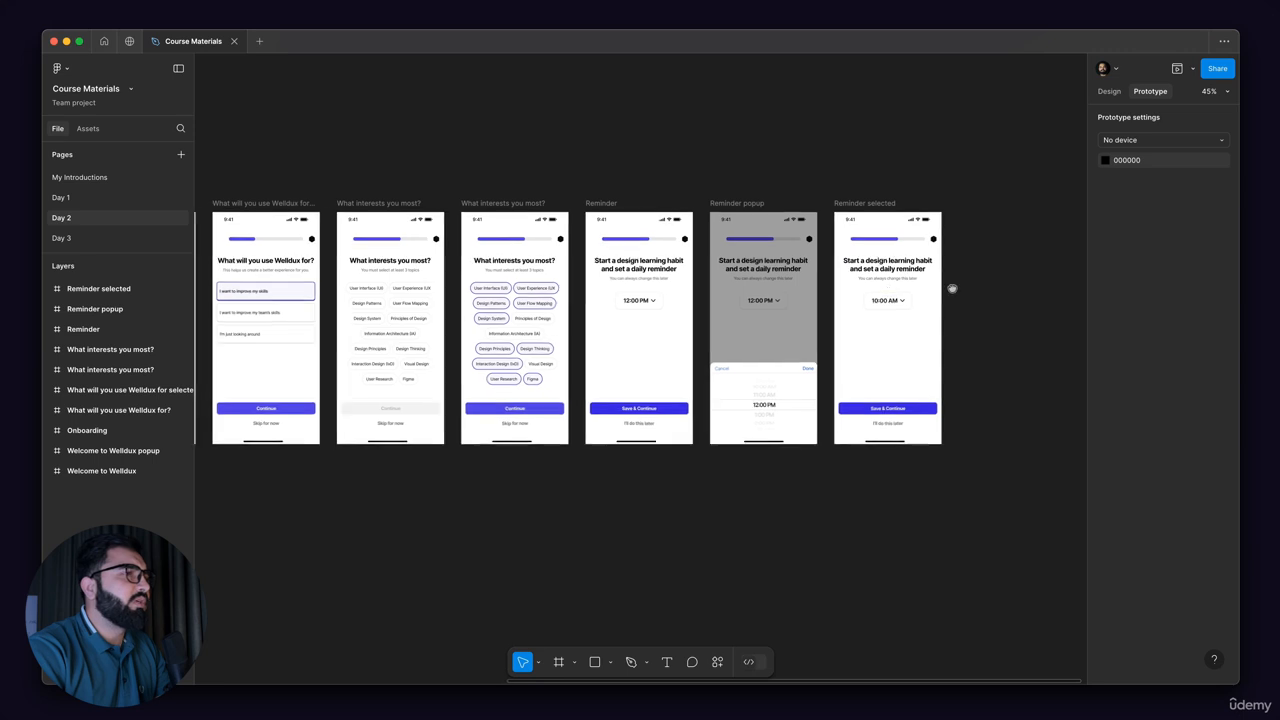
scroll(952, 288, left, 5)
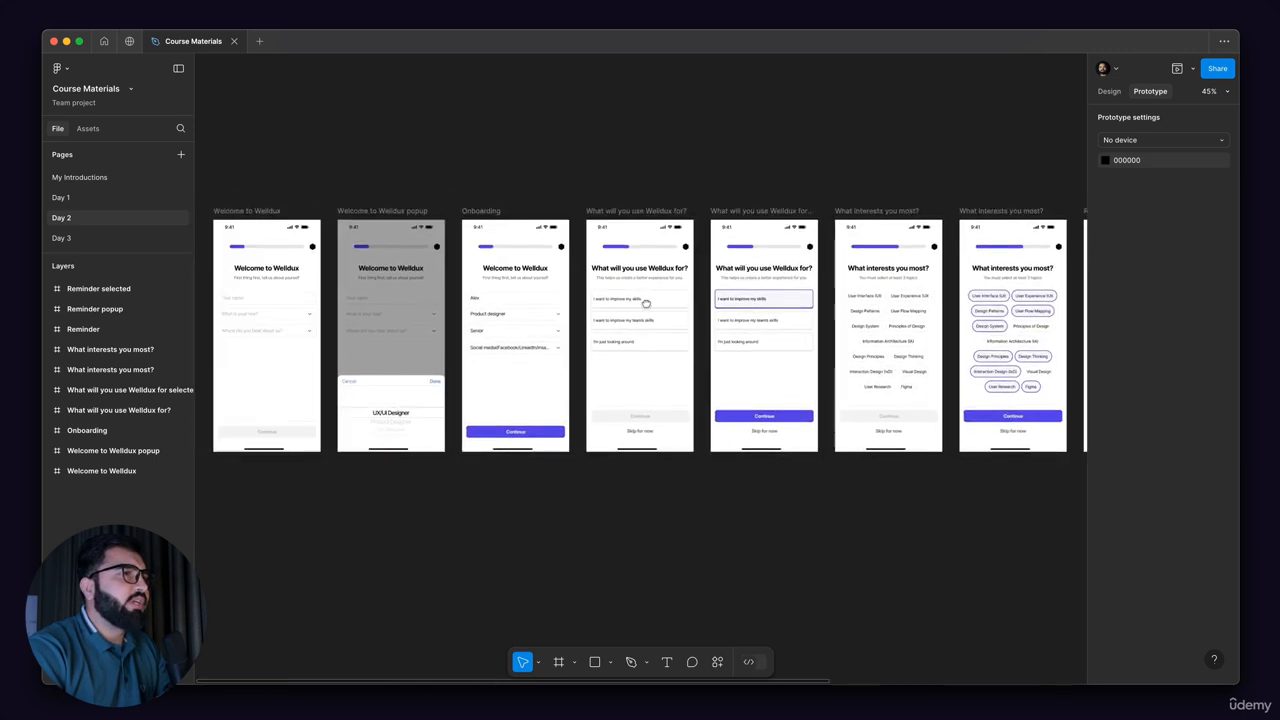
scroll(646, 303, right, 10)
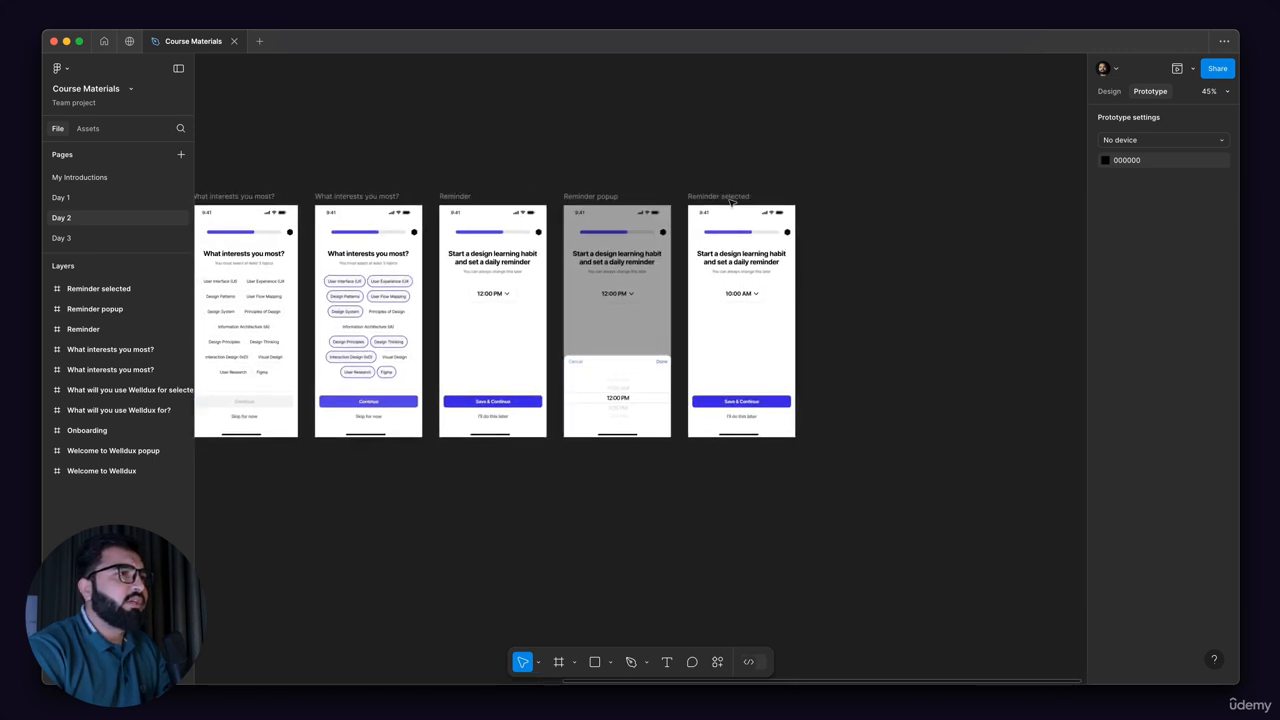
click(730, 199)
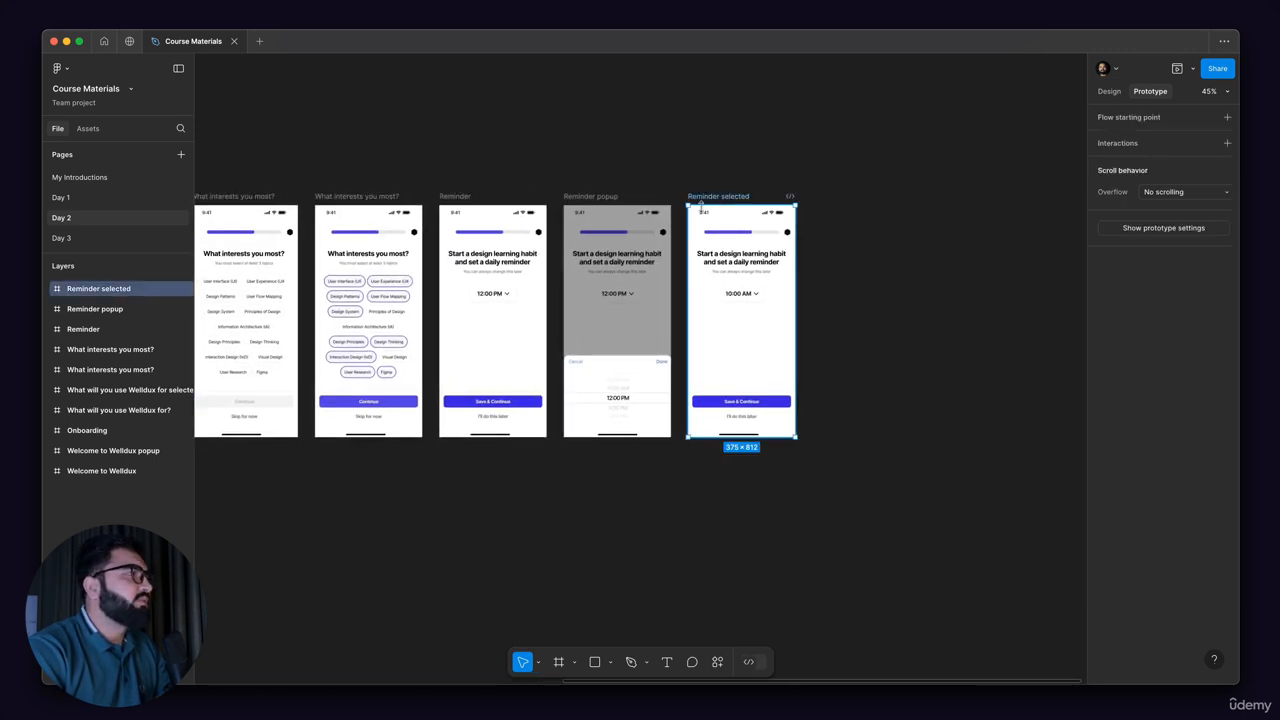
Step: Paste the copied frame onto the Day 3 page and place it beside Frame 1, on its left side
click(98, 239)
scroll(689, 263, up, 5)
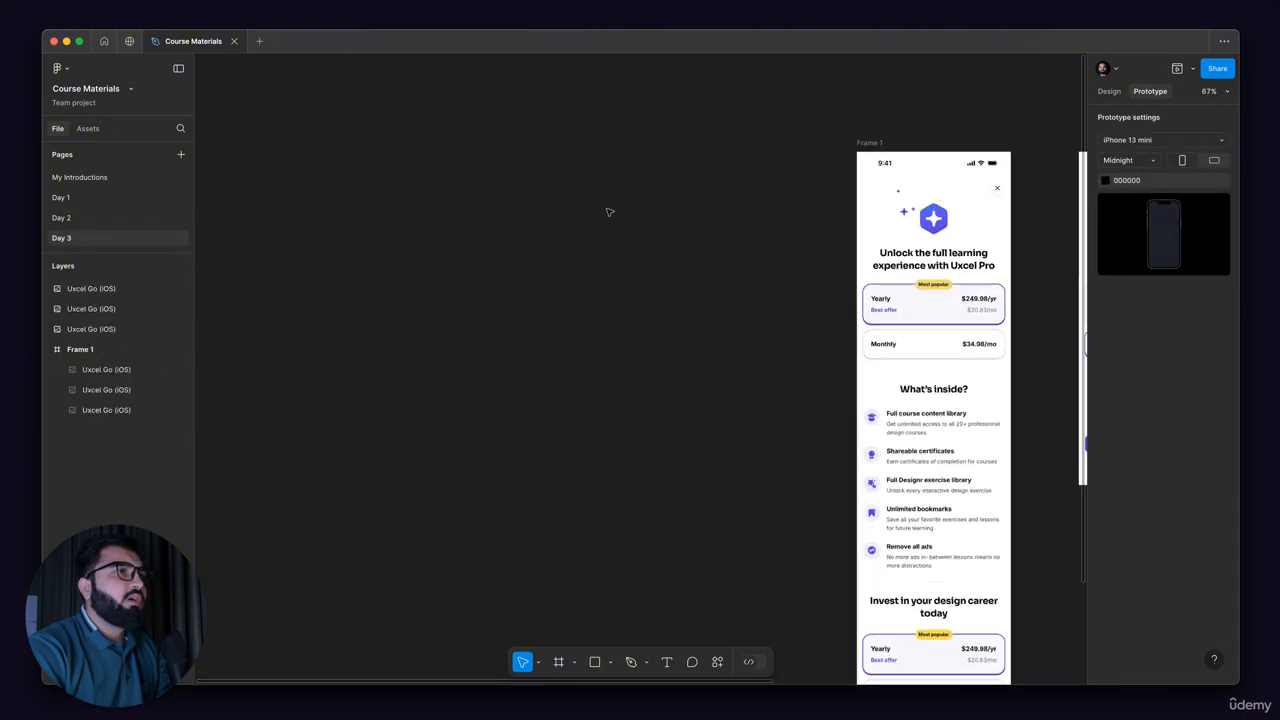
key(super+v)
drag(689, 220, 781, 160)
scroll(781, 160, up, 5)
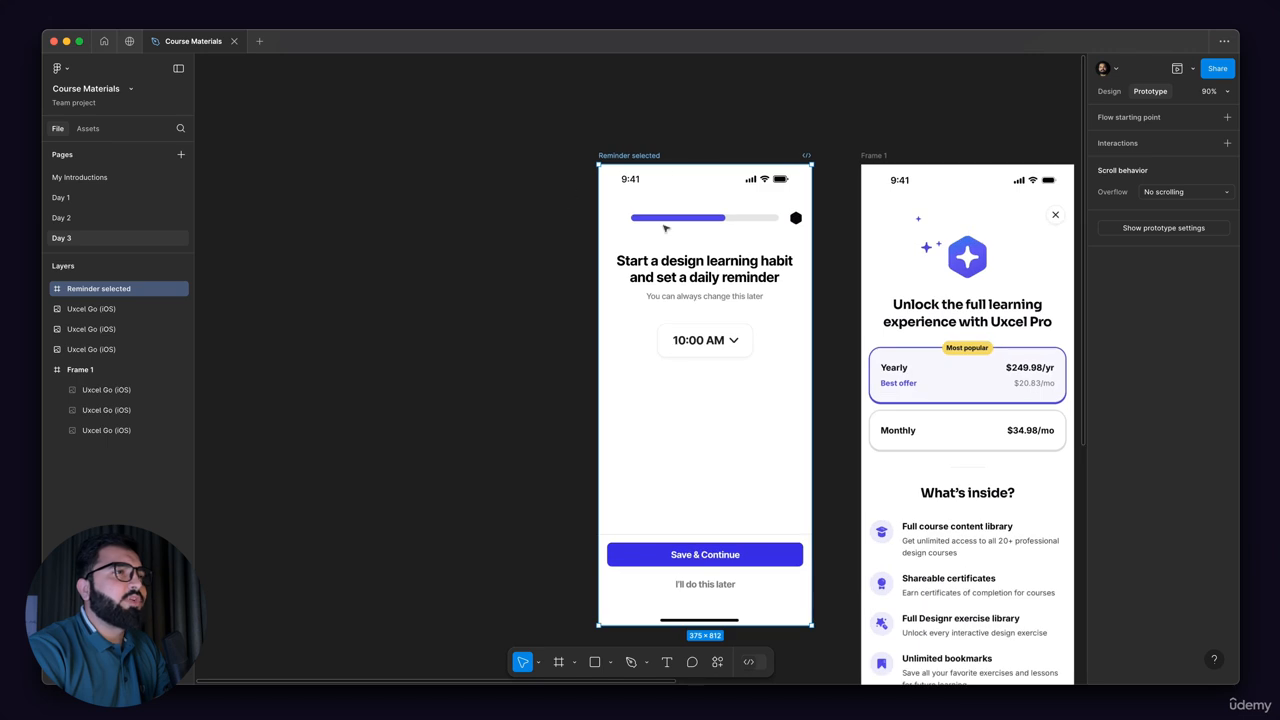
Step: Compare the pasted reminder screen's layout with the Uxcel Pro subscription reference in Frame 1
scroll(716, 190, right, 2)
scroll(716, 190, down, 1)
scroll(716, 190, right, 3)
scroll(716, 190, down, 1)
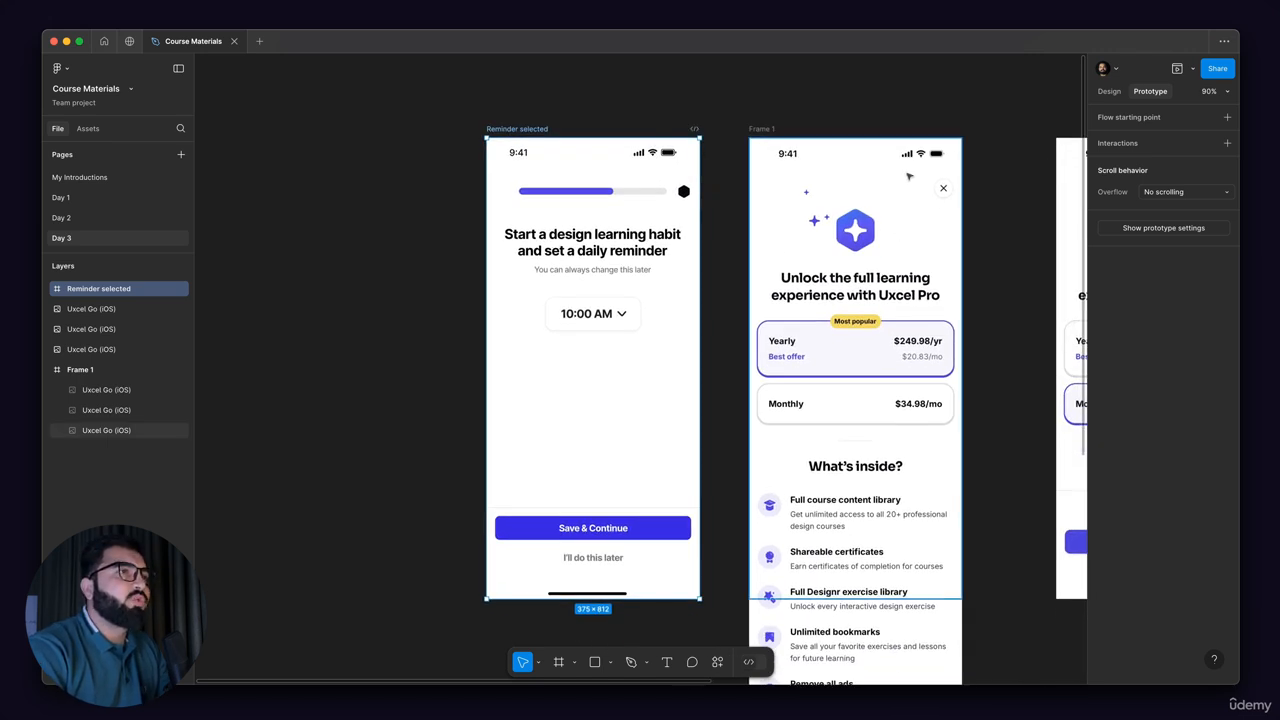
scroll(909, 177, up, 5)
scroll(648, 175, down, 2)
scroll(683, 234, left, 2)
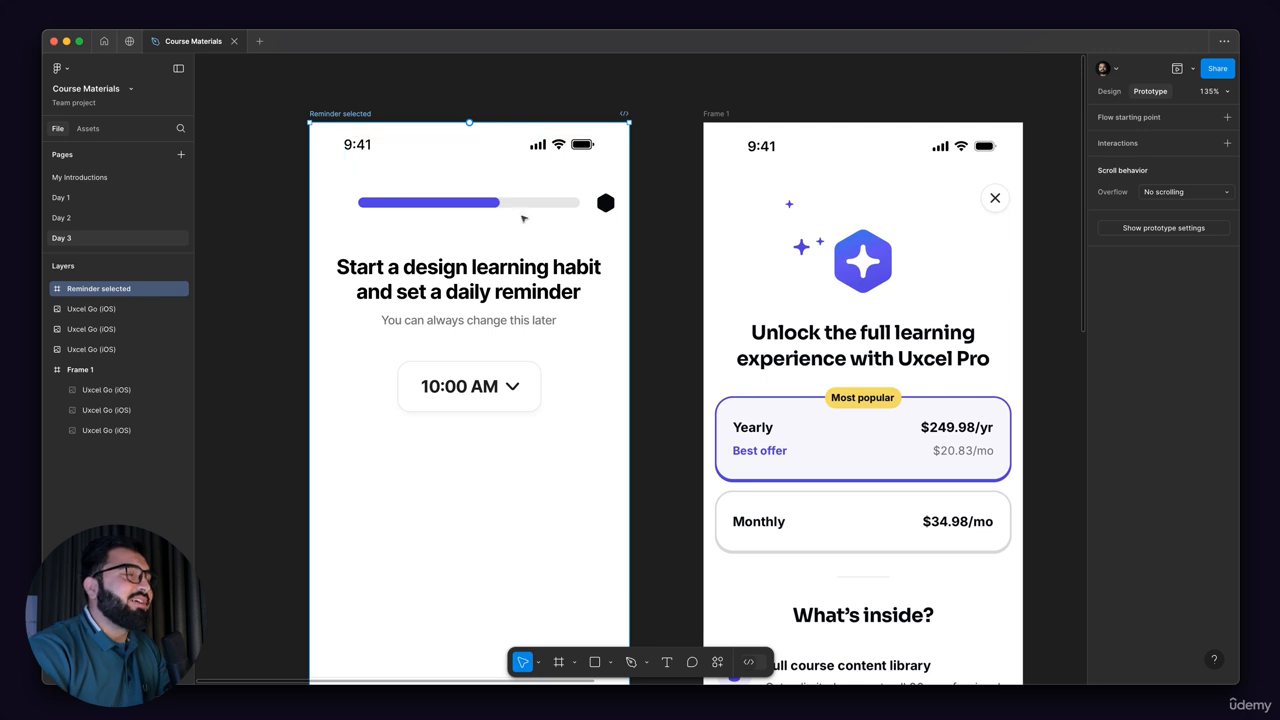
scroll(863, 212, down, 2)
scroll(863, 212, left, 2)
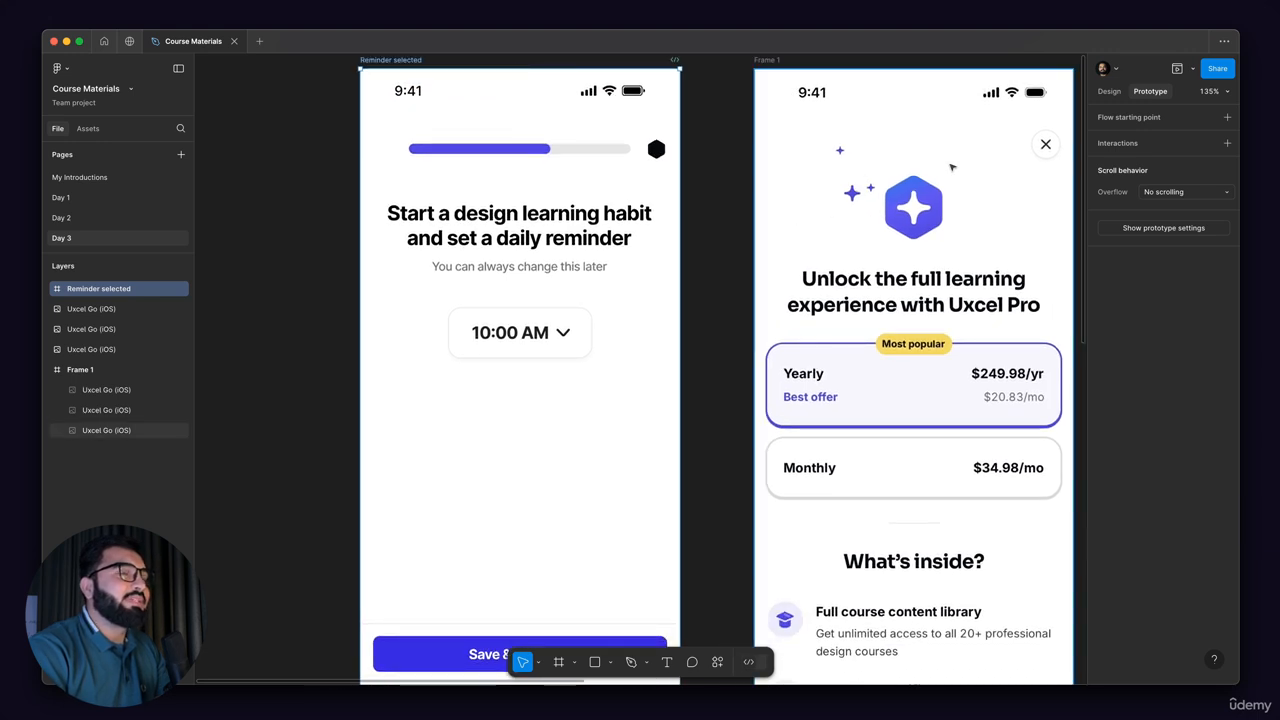
scroll(723, 273, right, 2)
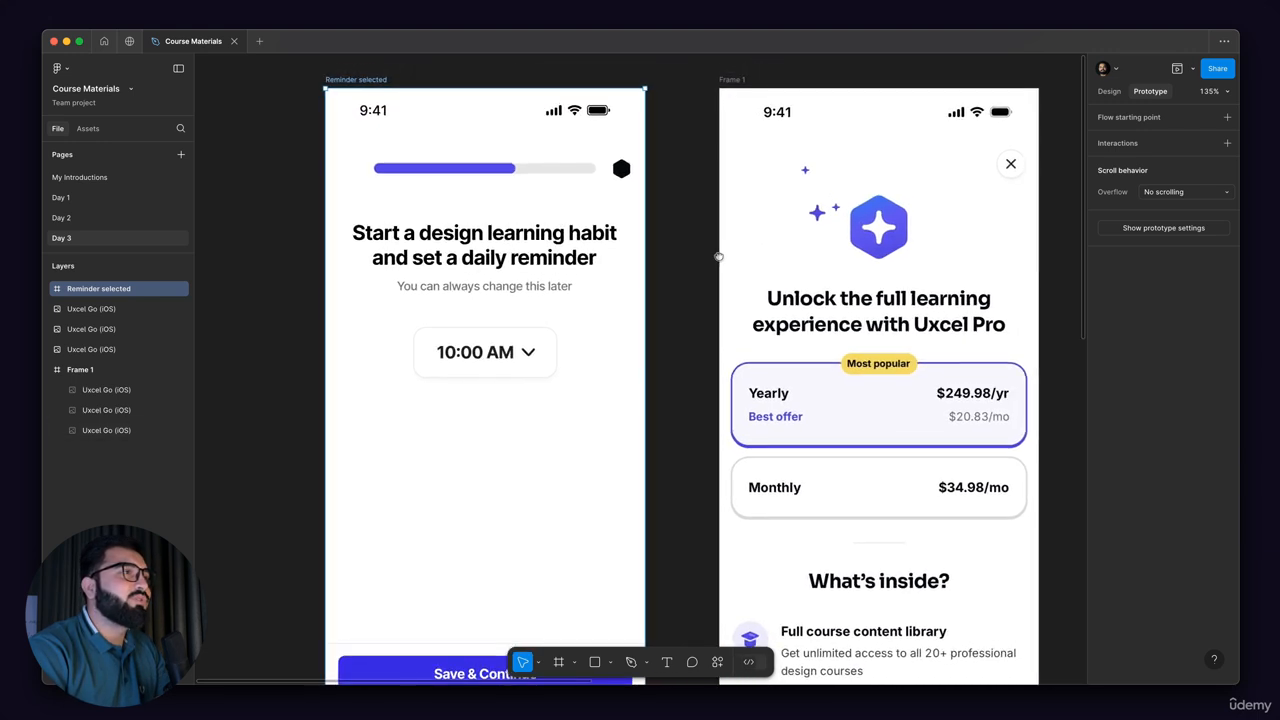
Step: Move the heading block and the 10:00 AM time selector down together within the pasted reminder frame
click(505, 230)
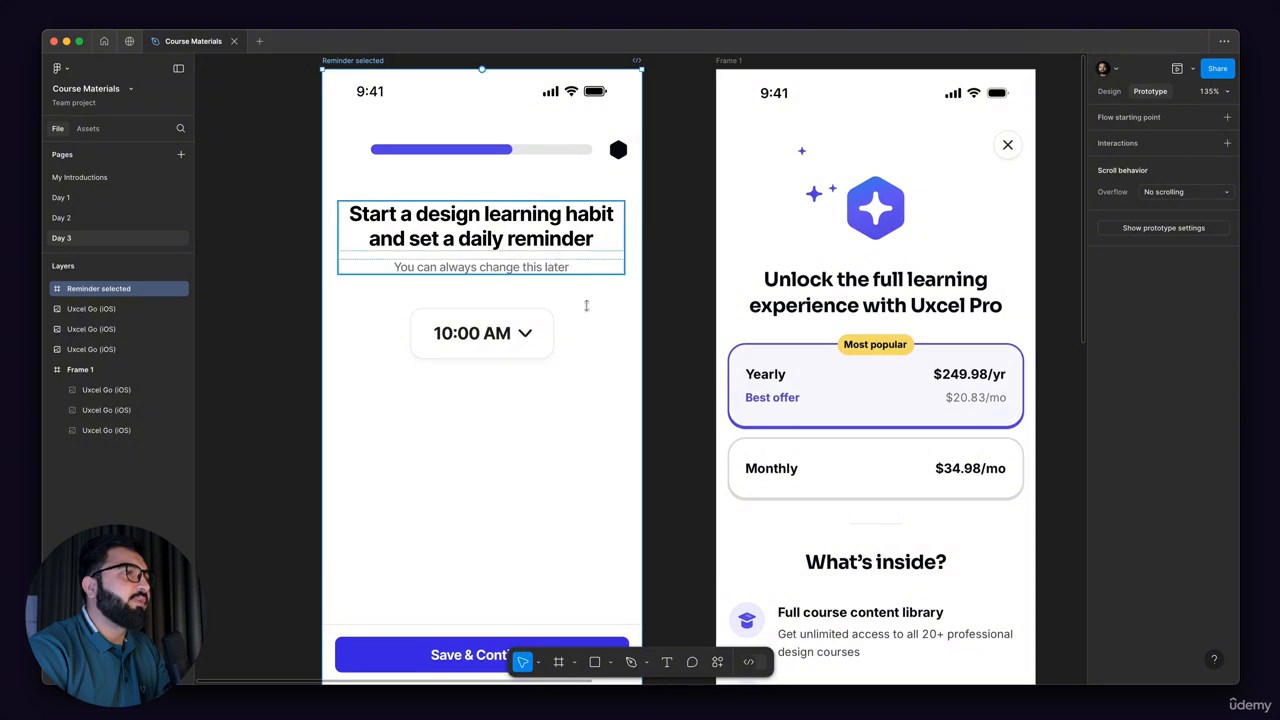
scroll(546, 303, left, 3)
scroll(546, 303, down, 2)
click(560, 278)
shift+click(578, 187)
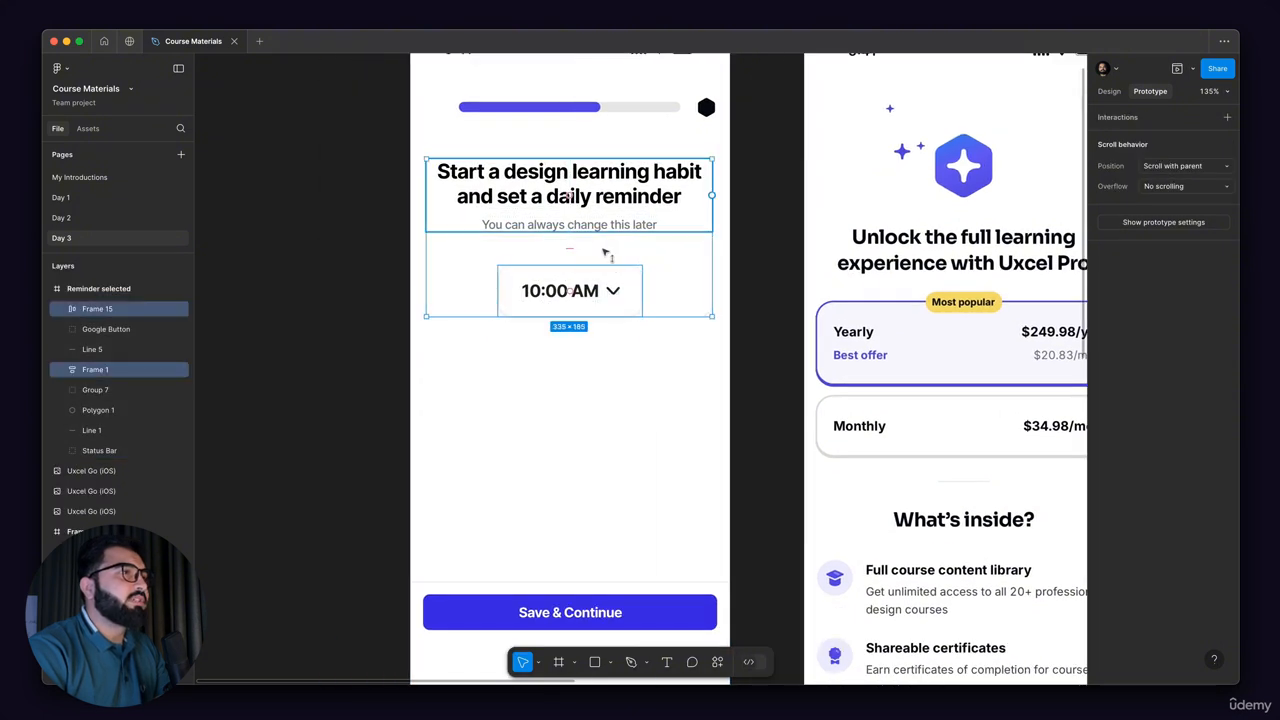
drag(605, 282, 604, 376)
Step: Delete the progress bar and the black hexagon from the top of the pasted reminder frame
scroll(598, 196, up, 3)
click(598, 196)
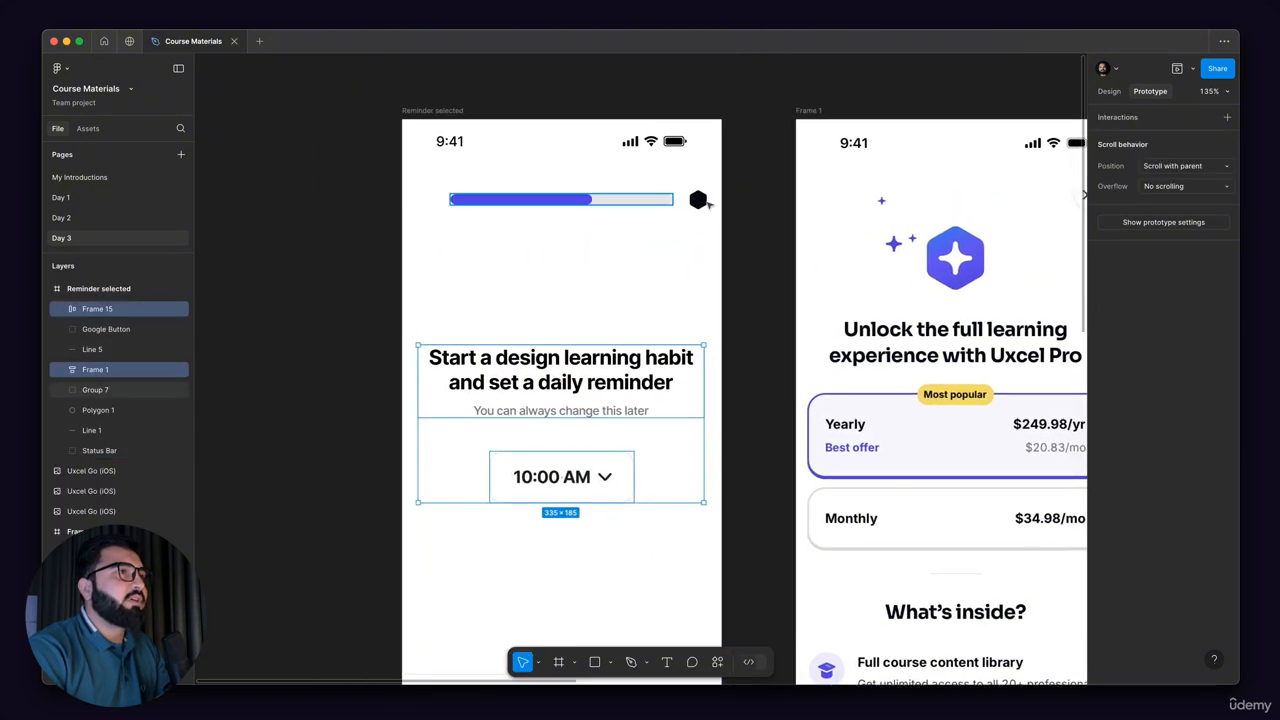
shift+click(705, 204)
key(Delete)
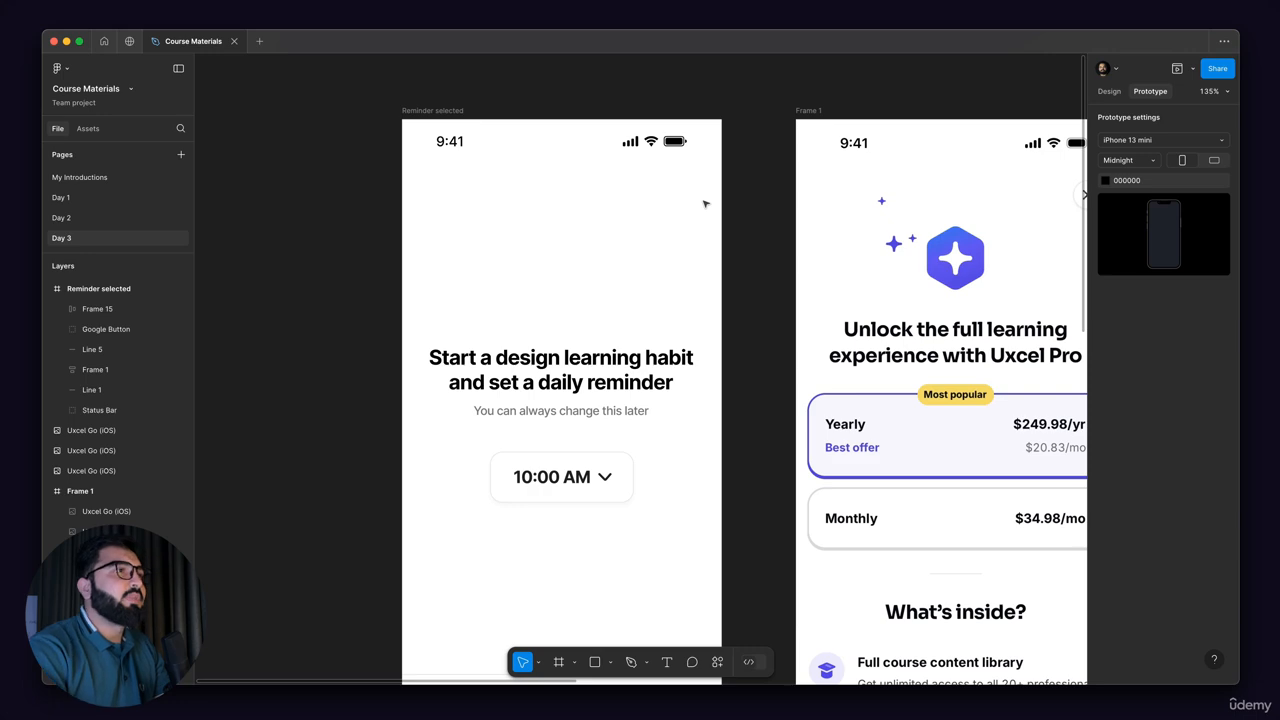
Step: Examine the close button in the Frame 1 reference and review the onboarding screens on the Day 2 page
scroll(890, 200, right, 5)
scroll(890, 190, up, 5)
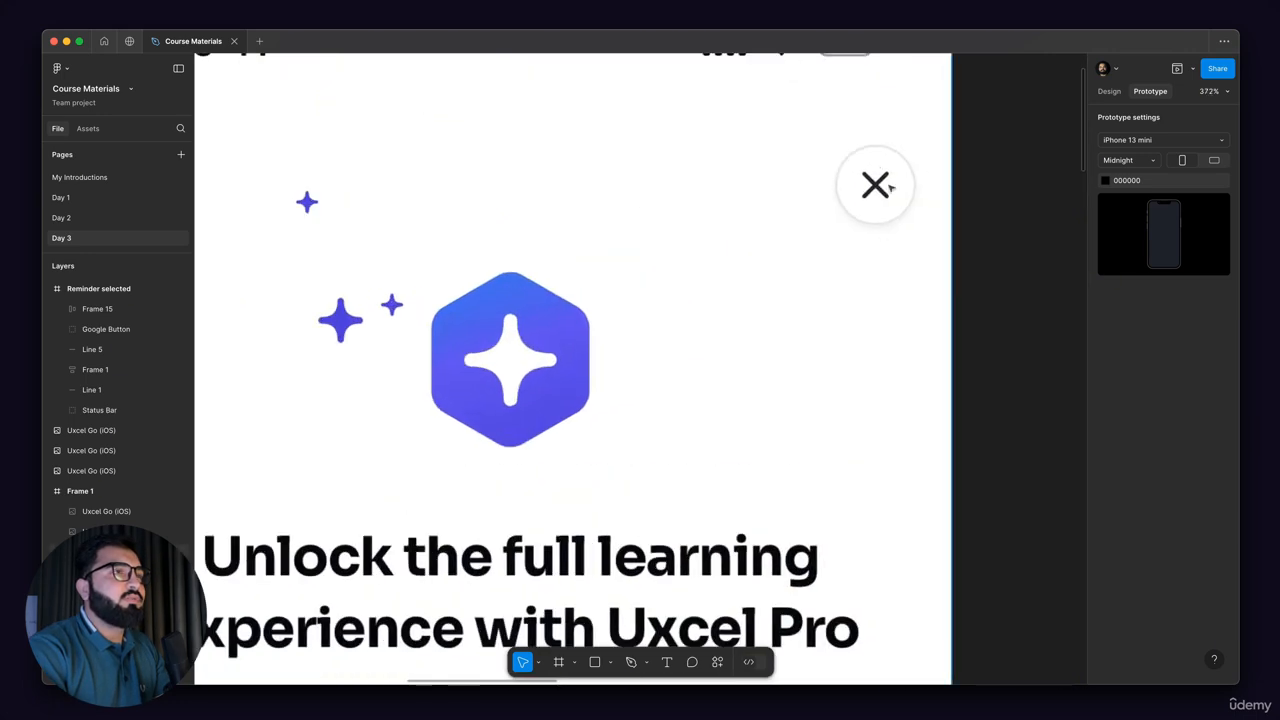
scroll(893, 187, down, 10)
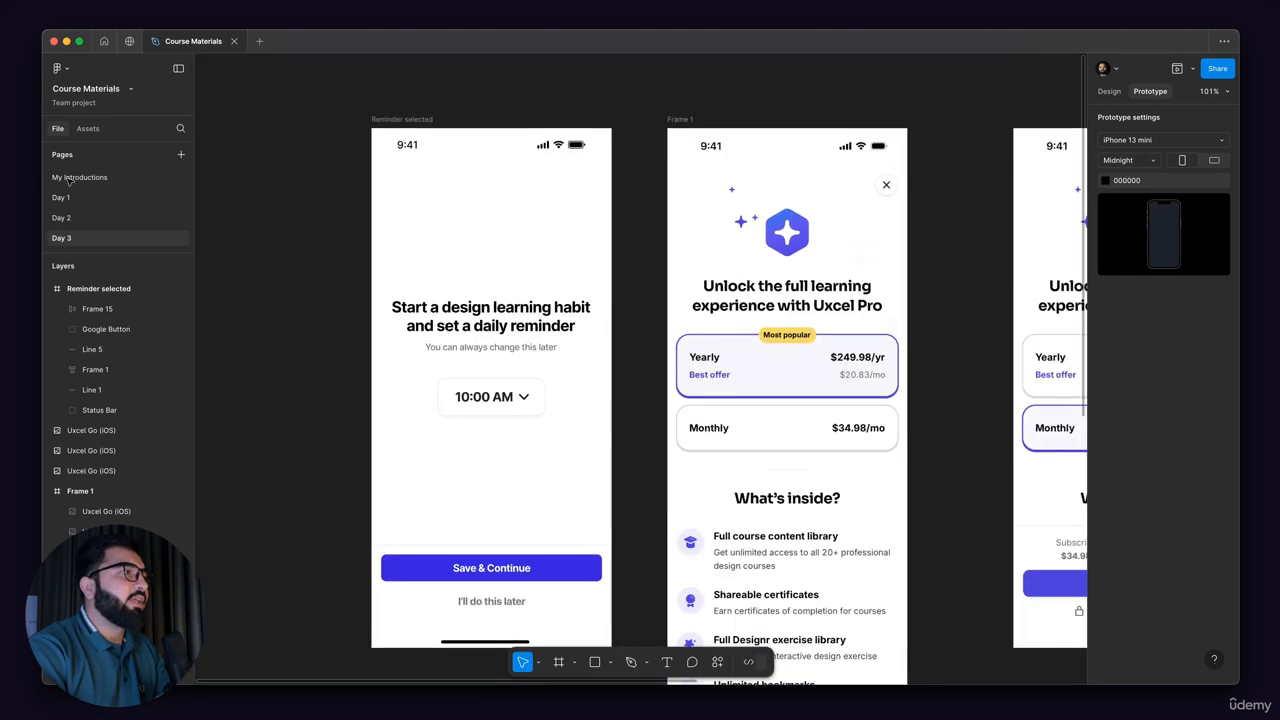
click(74, 217)
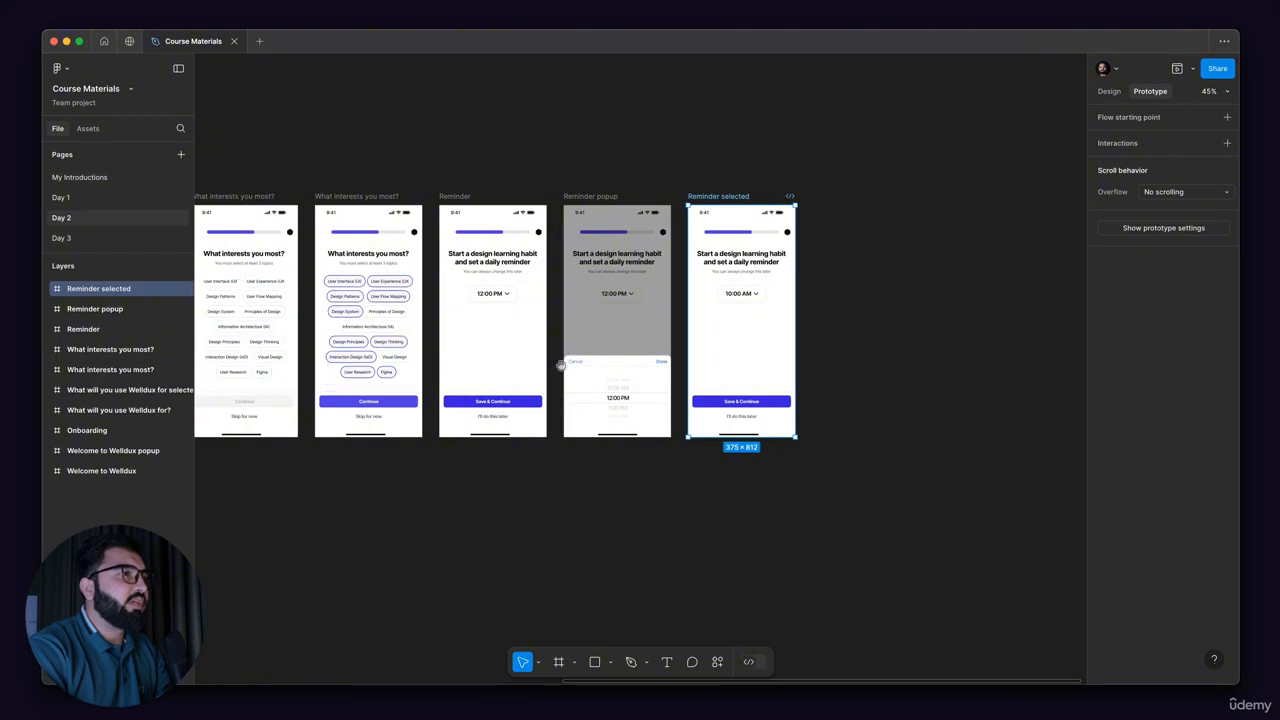
drag(503, 350, 897, 320)
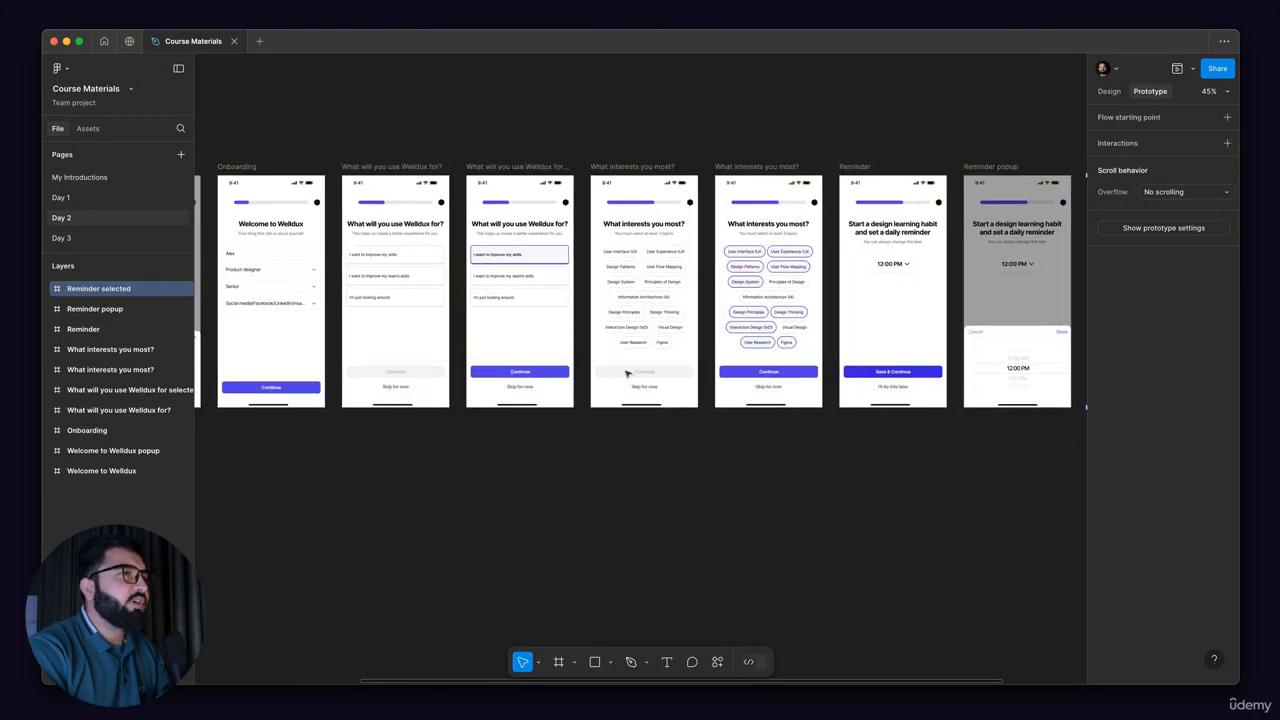
drag(551, 350, 941, 343)
drag(804, 344, 580, 343)
drag(679, 339, 541, 339)
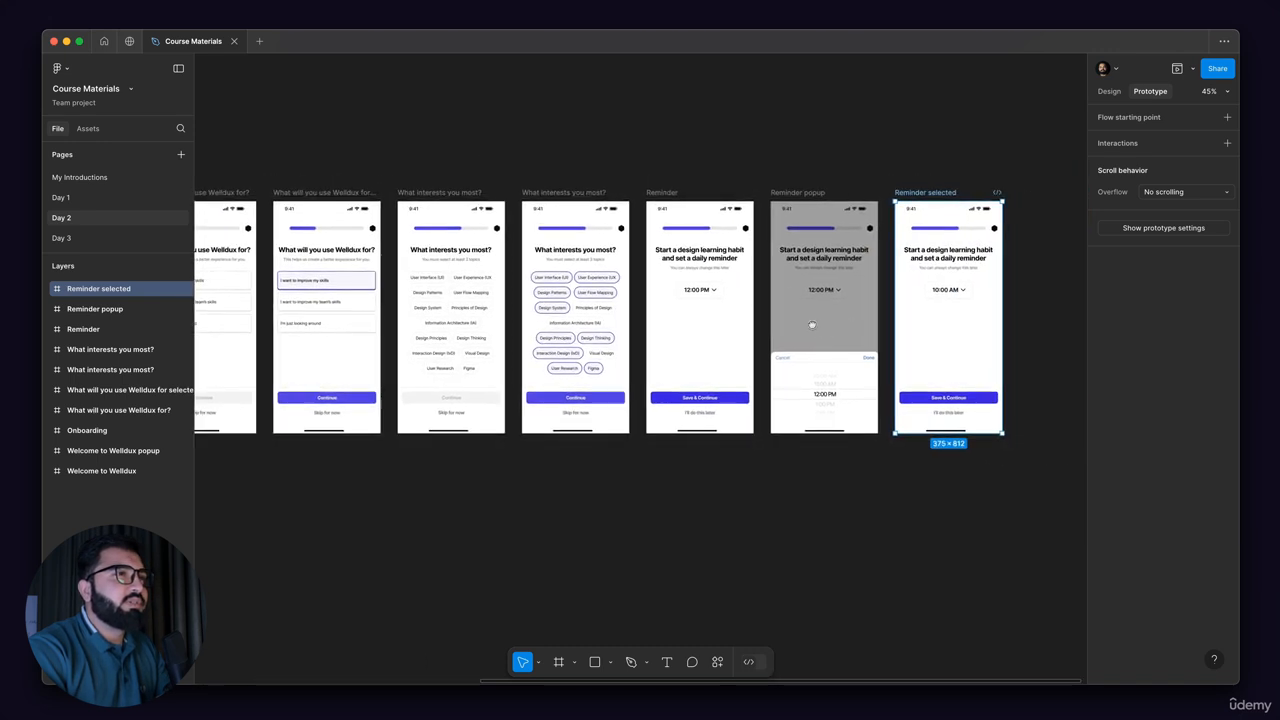
drag(851, 328, 810, 323)
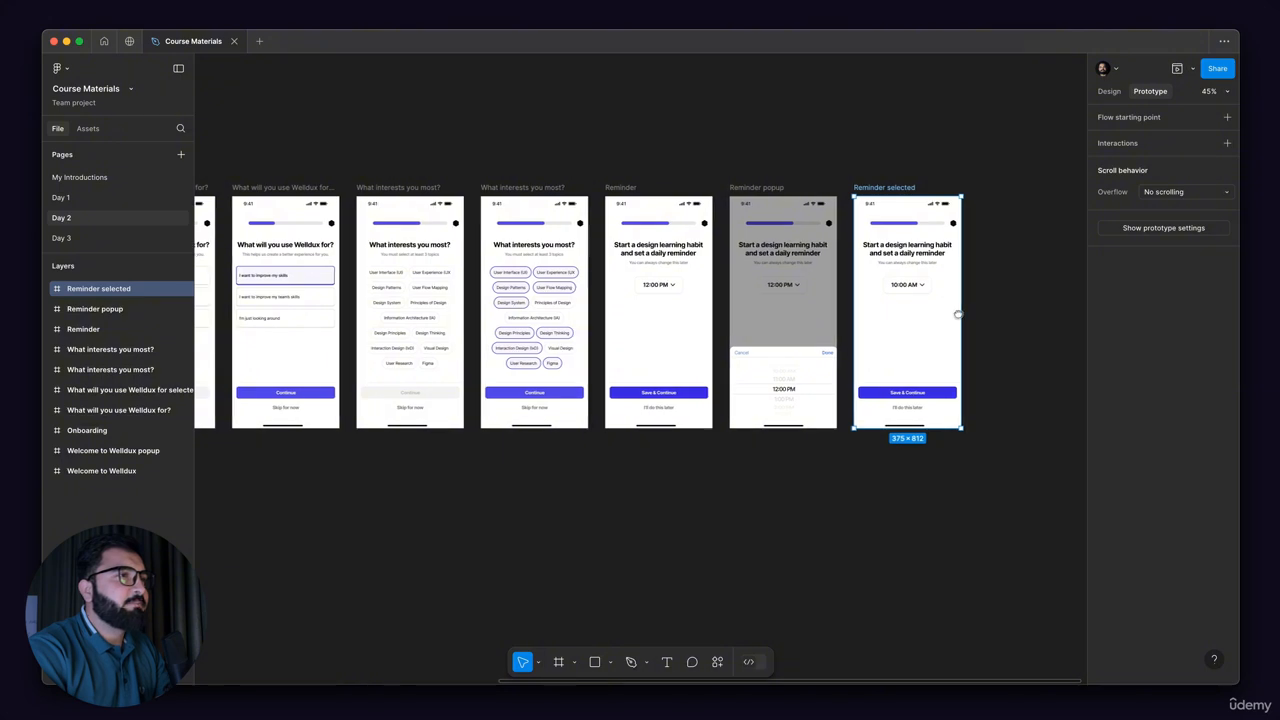
scroll(595, 345, left, 5)
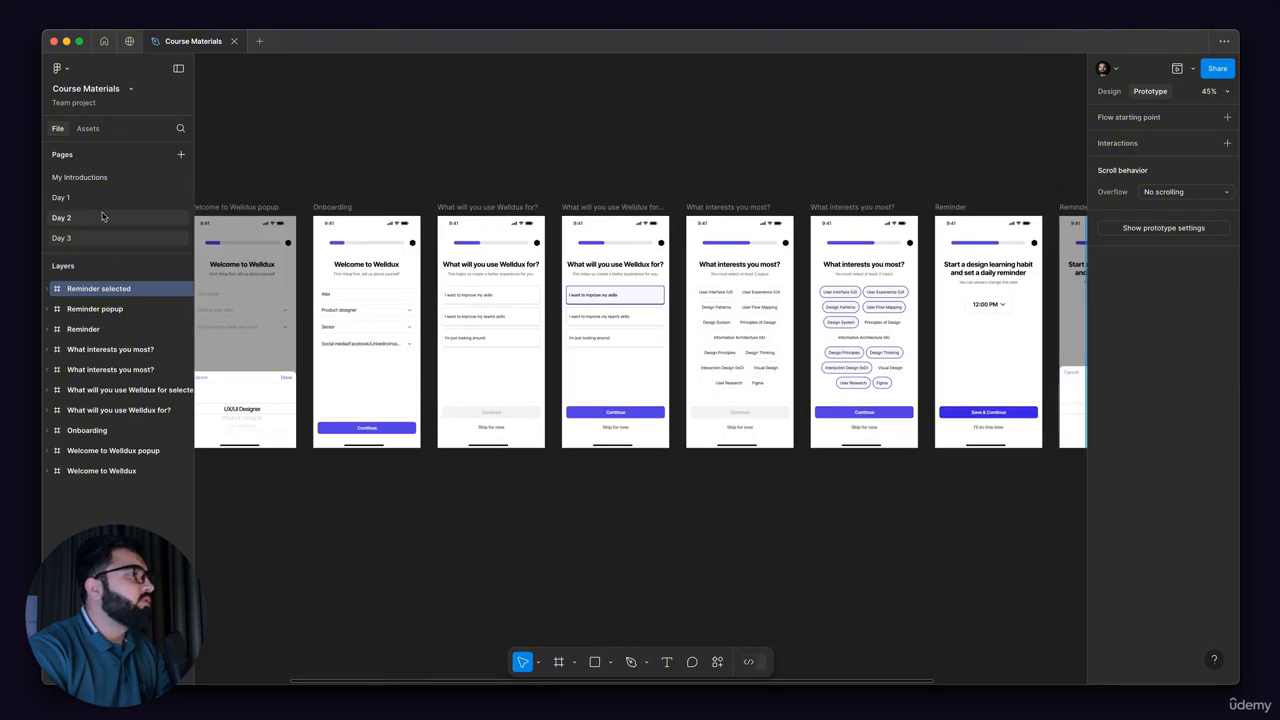
Step: Review the splash, sign-in, sign-up, password and onboarding screens on the Day 1 page
click(70, 198)
scroll(816, 411, right, 5)
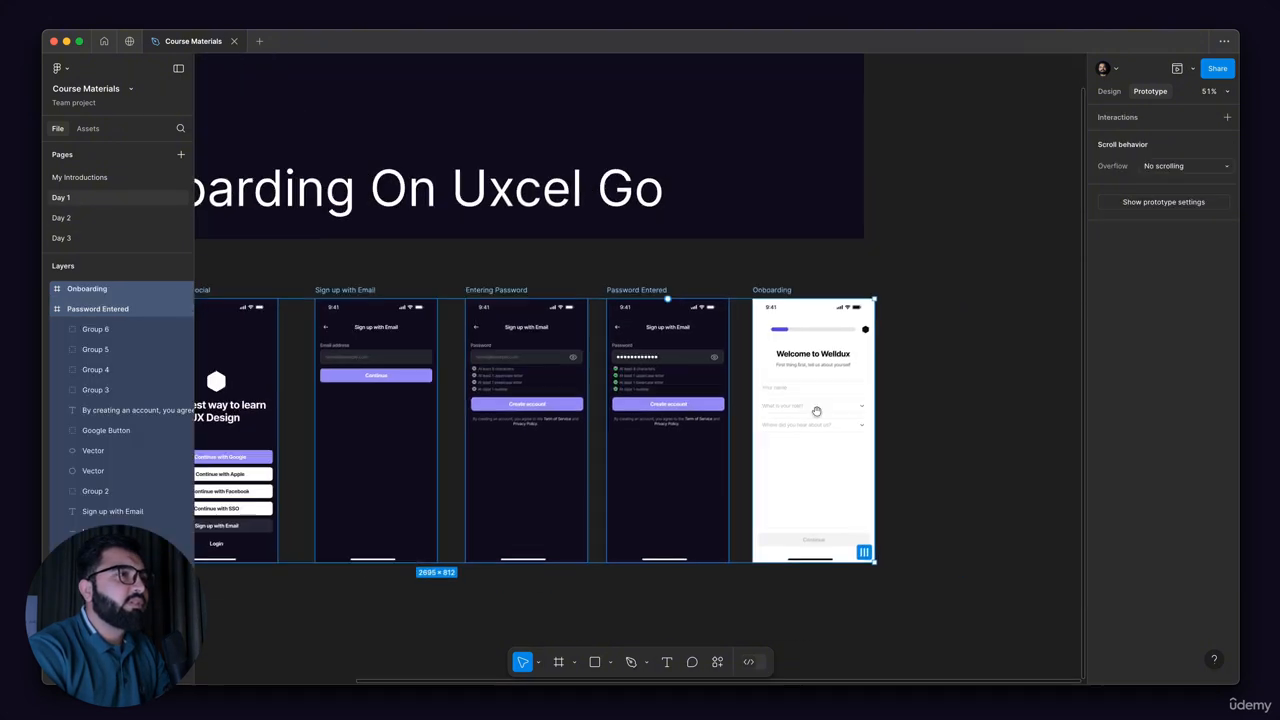
scroll(832, 425, down, 2)
scroll(832, 425, left, 5)
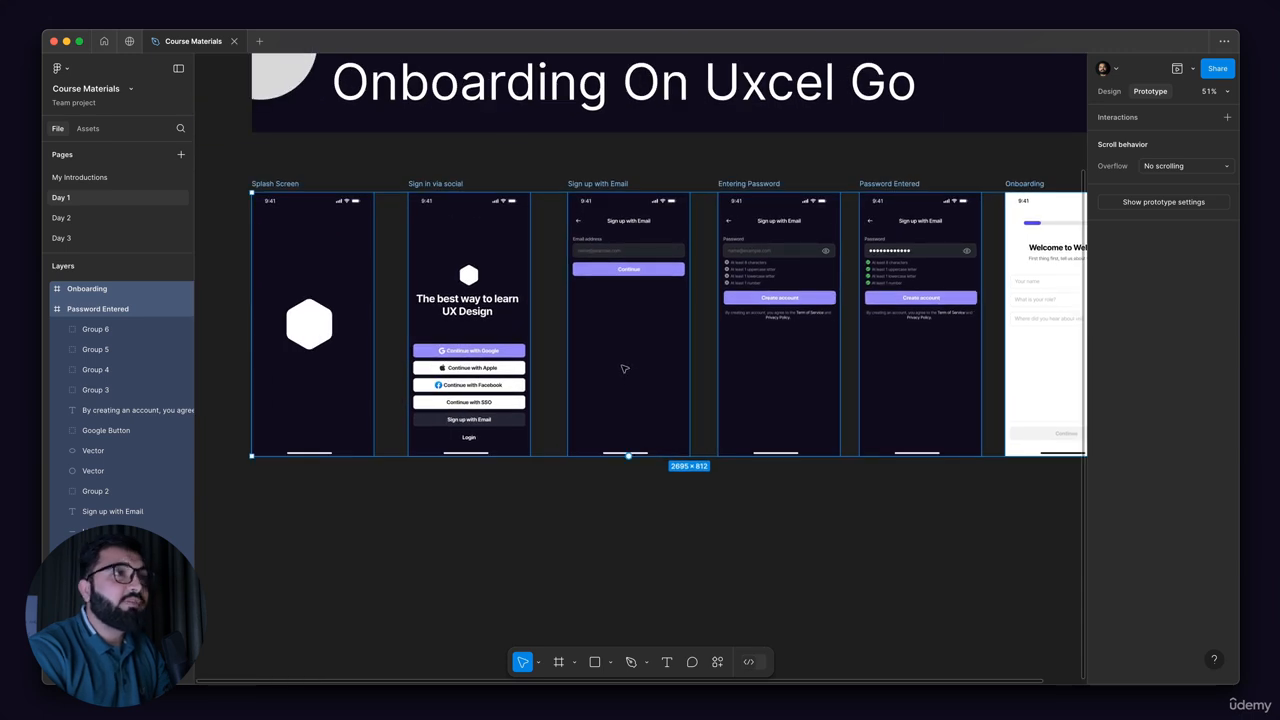
scroll(678, 390, right, 4)
scroll(678, 390, up, 1)
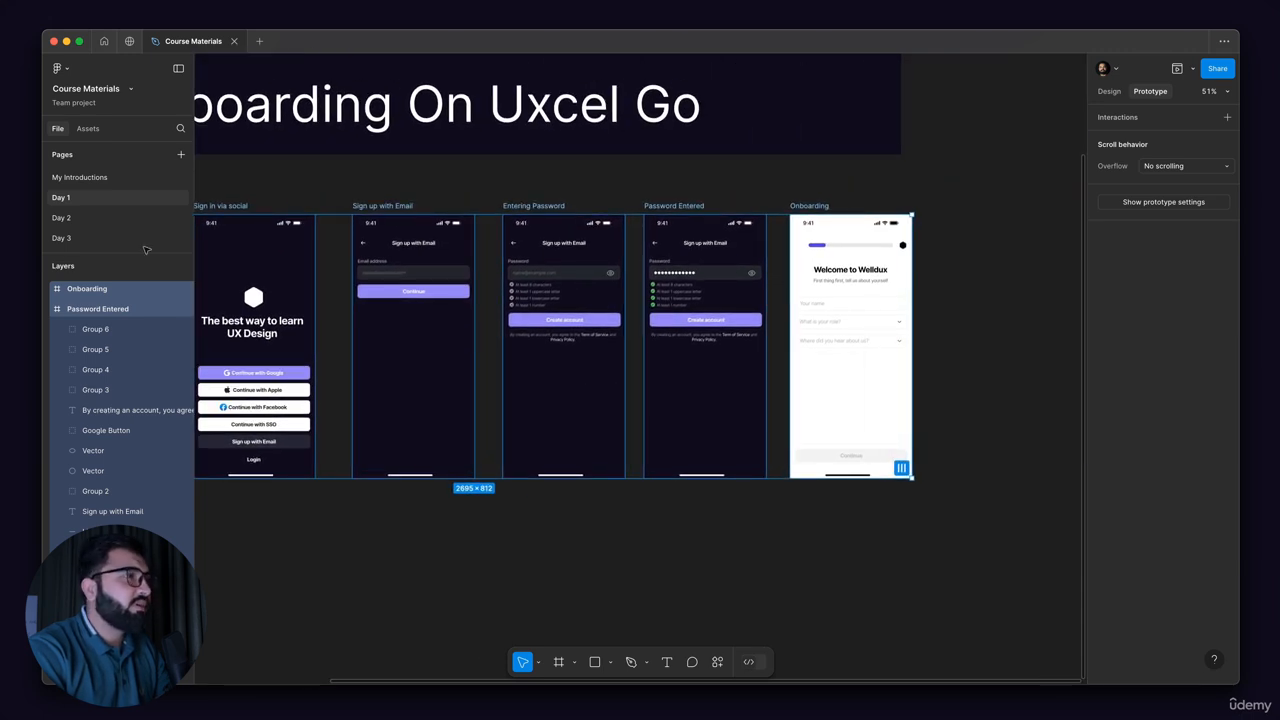
Step: Review the Day 2 page's interest and reminder screens, then the earlier welcome and usage screens
click(61, 217)
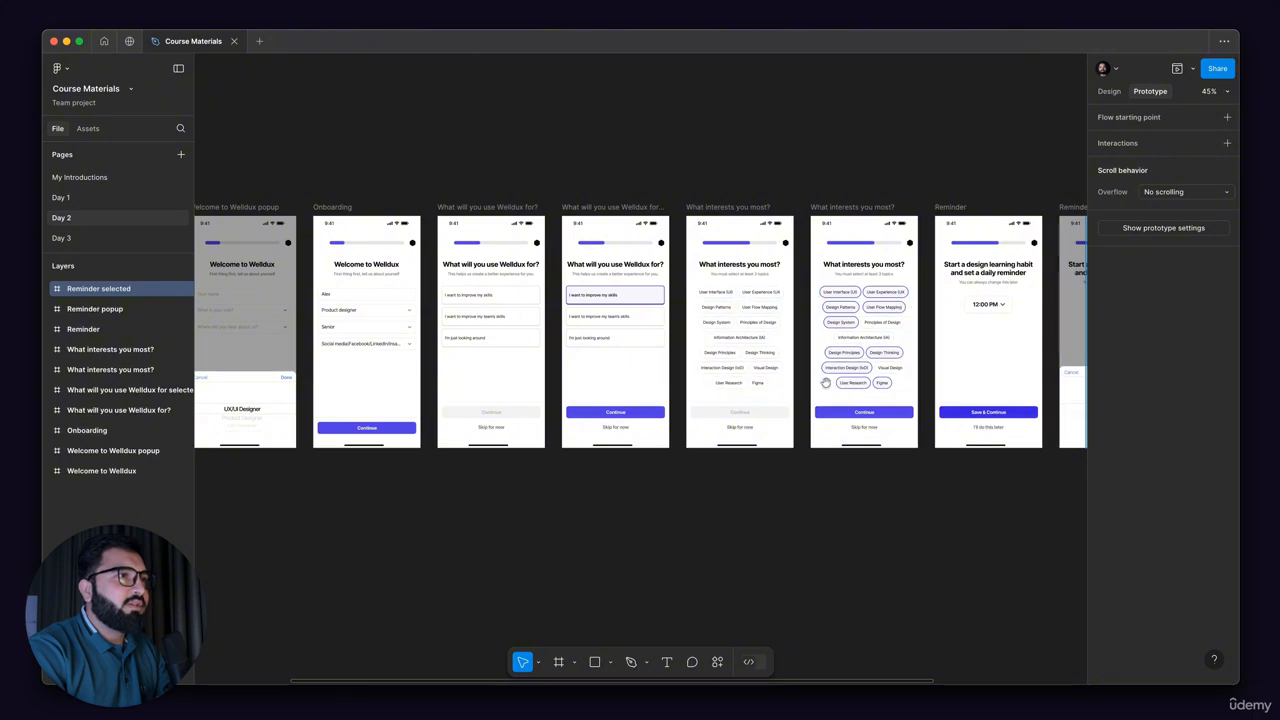
scroll(822, 372, right, 1)
scroll(822, 372, up, 5)
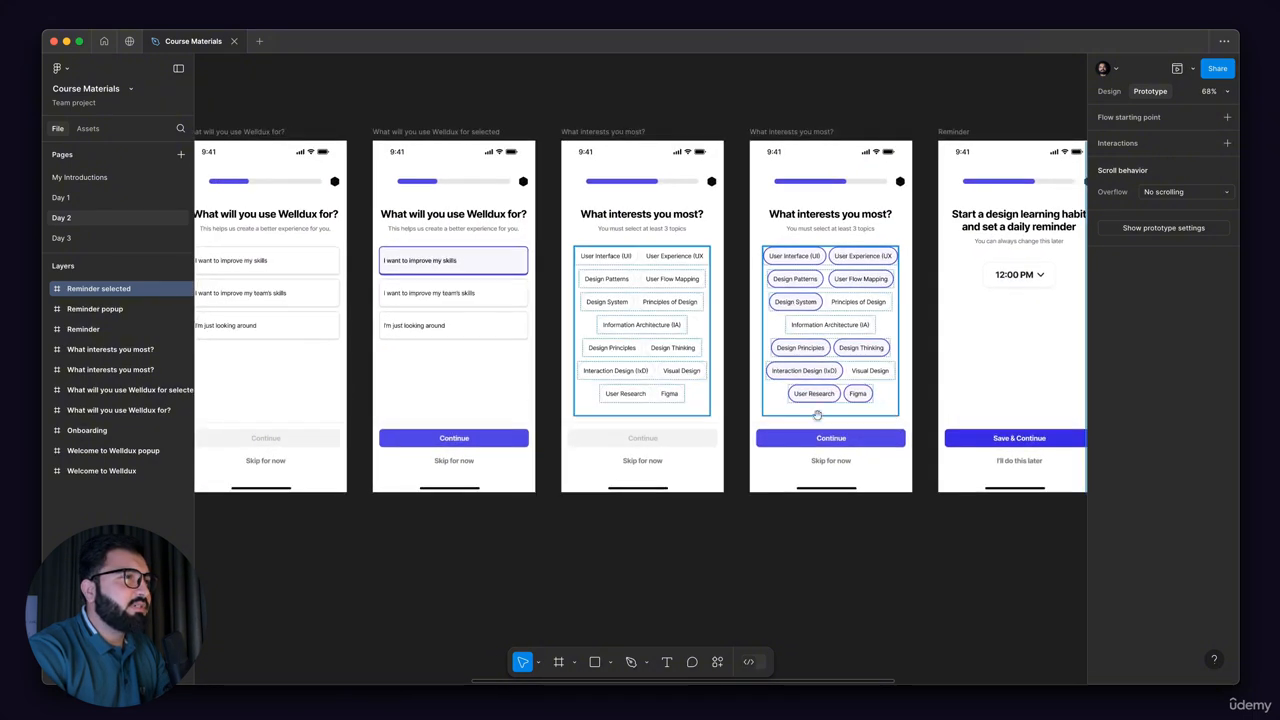
scroll(599, 413, right, 8)
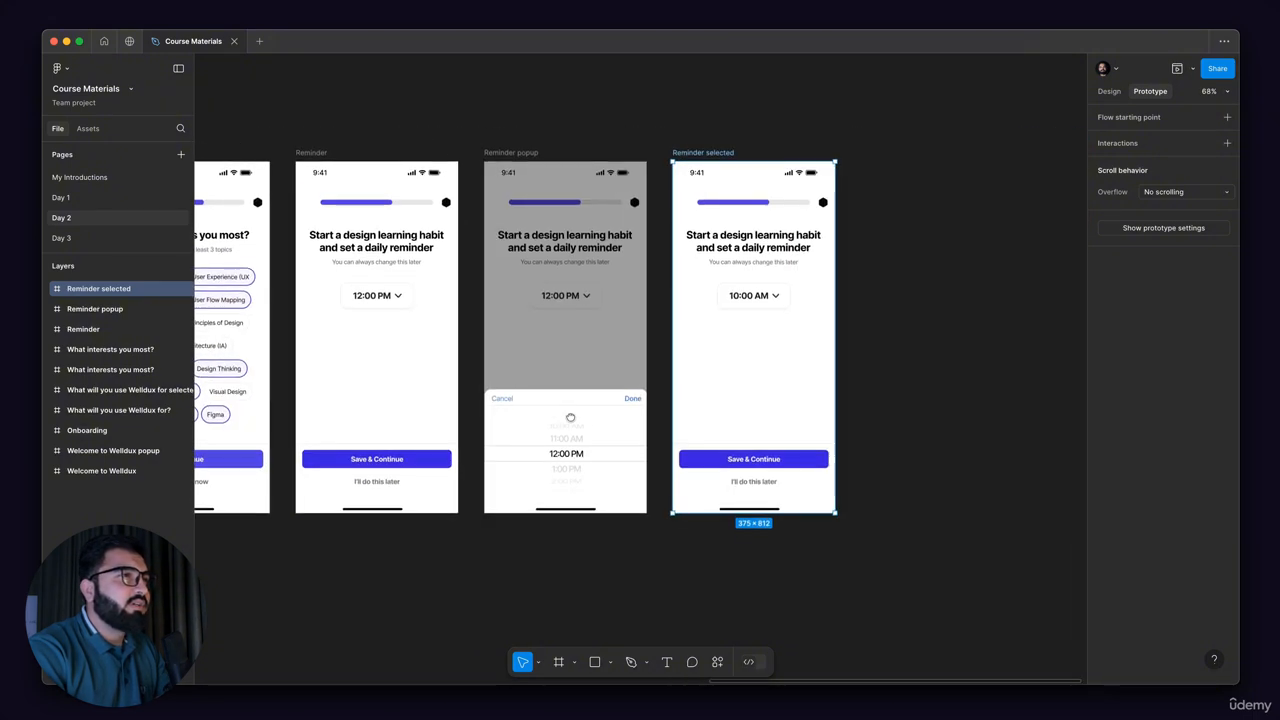
scroll(580, 417, left, 3)
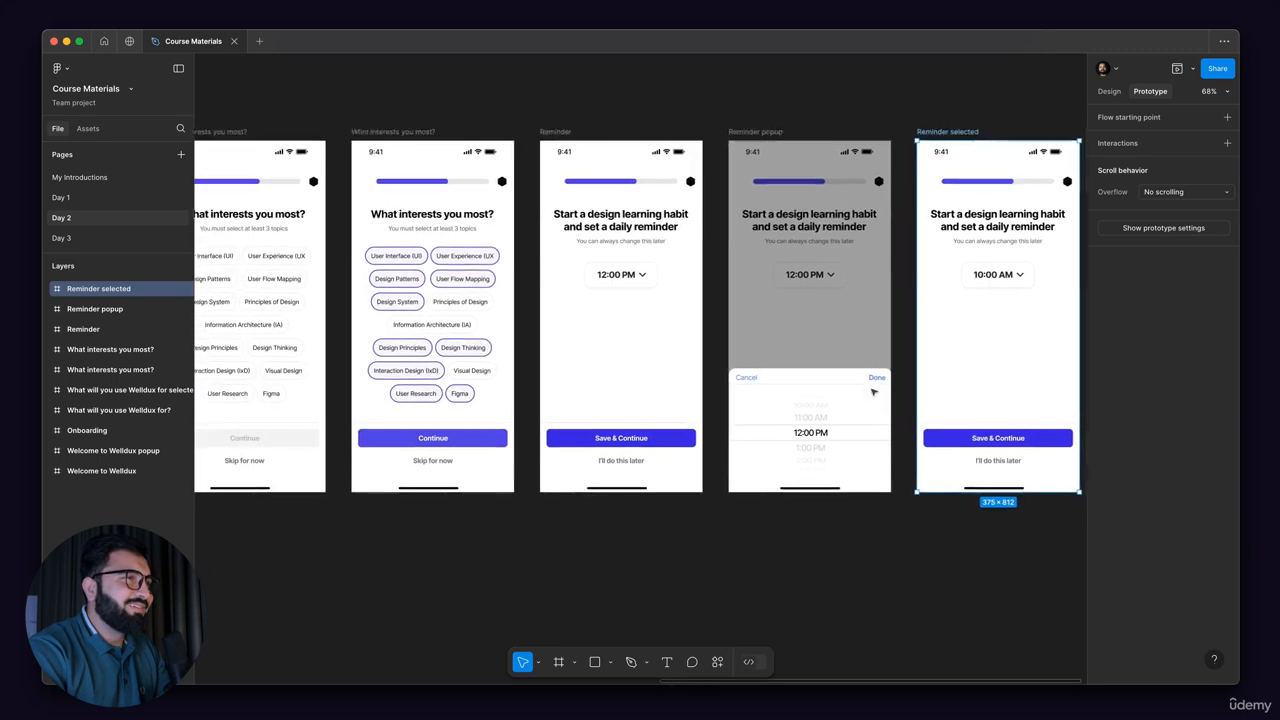
scroll(873, 392, down, 3)
scroll(492, 390, left, 10)
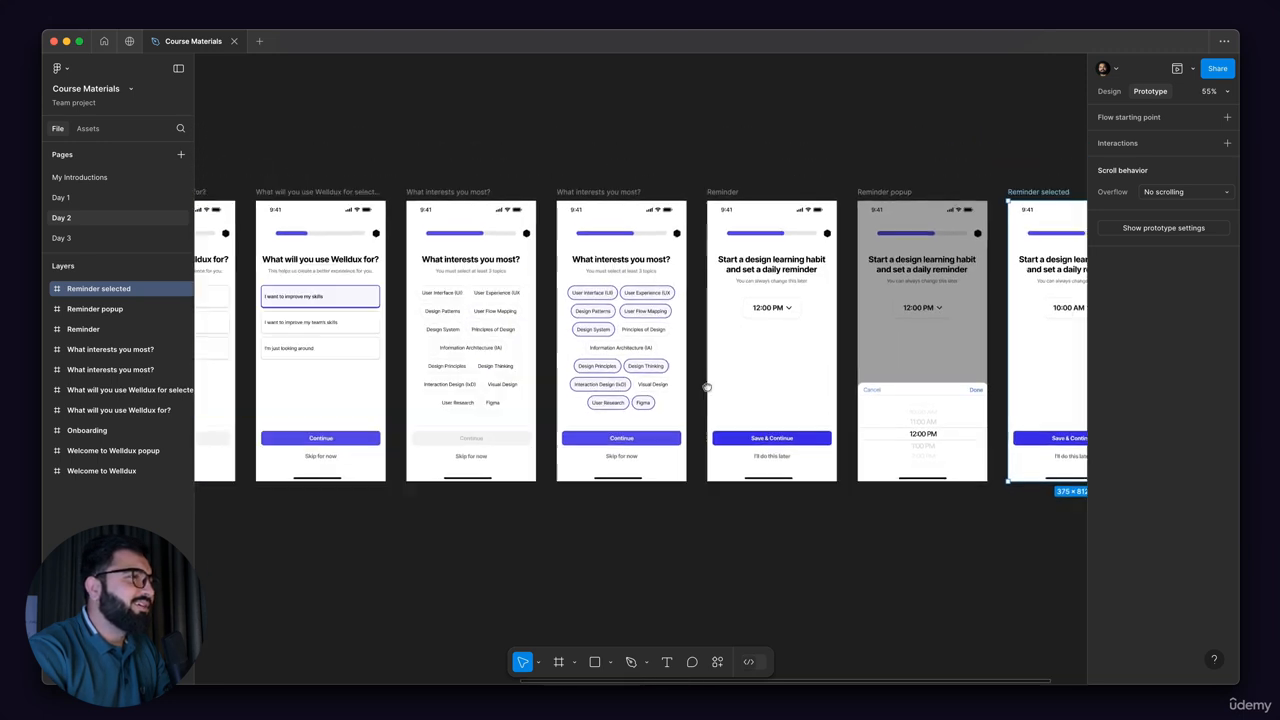
scroll(489, 378, left, 4)
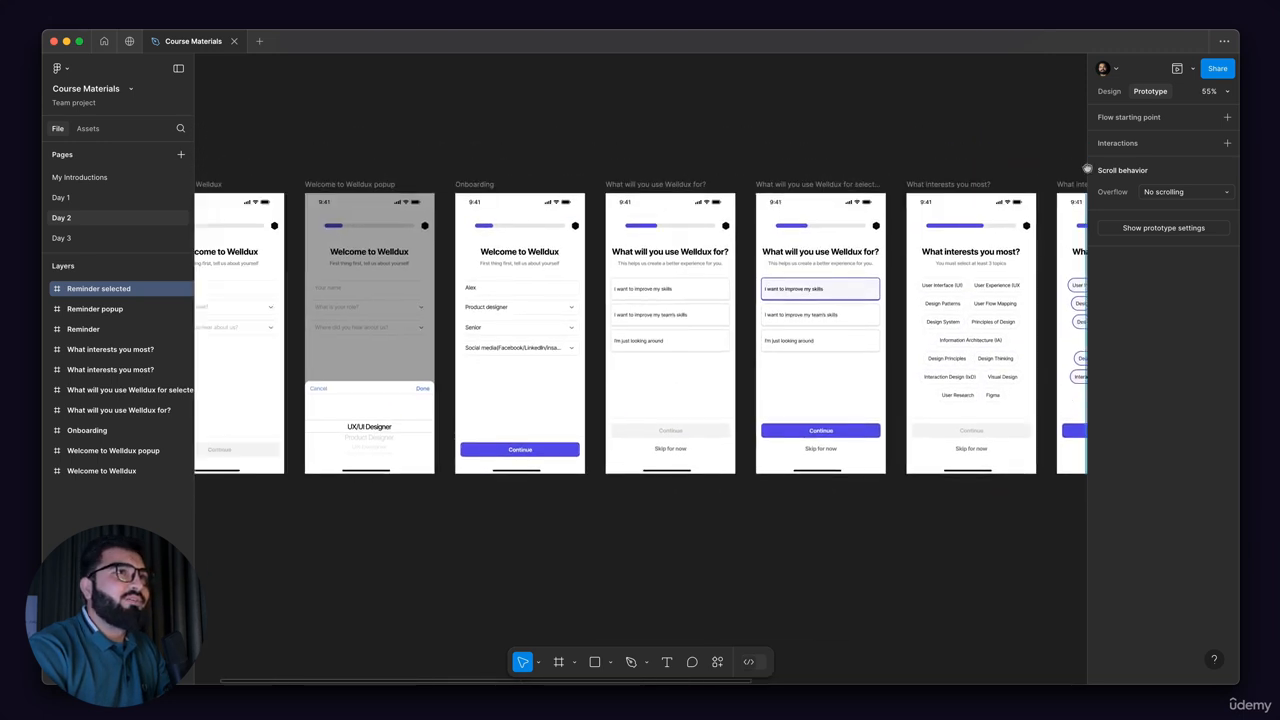
Step: Trace one diagonal of the close icon in the Day 3 page's Frame 1 with a 10 × 10 Pen tool line
click(1108, 92)
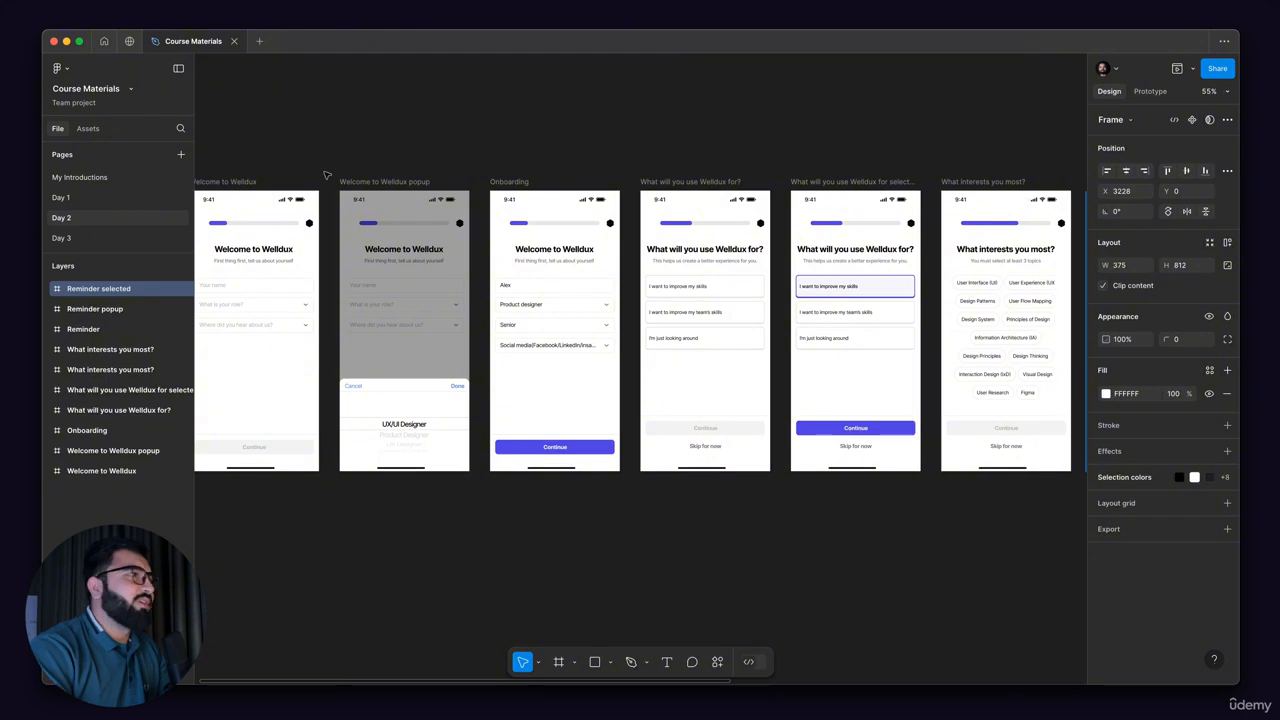
click(63, 239)
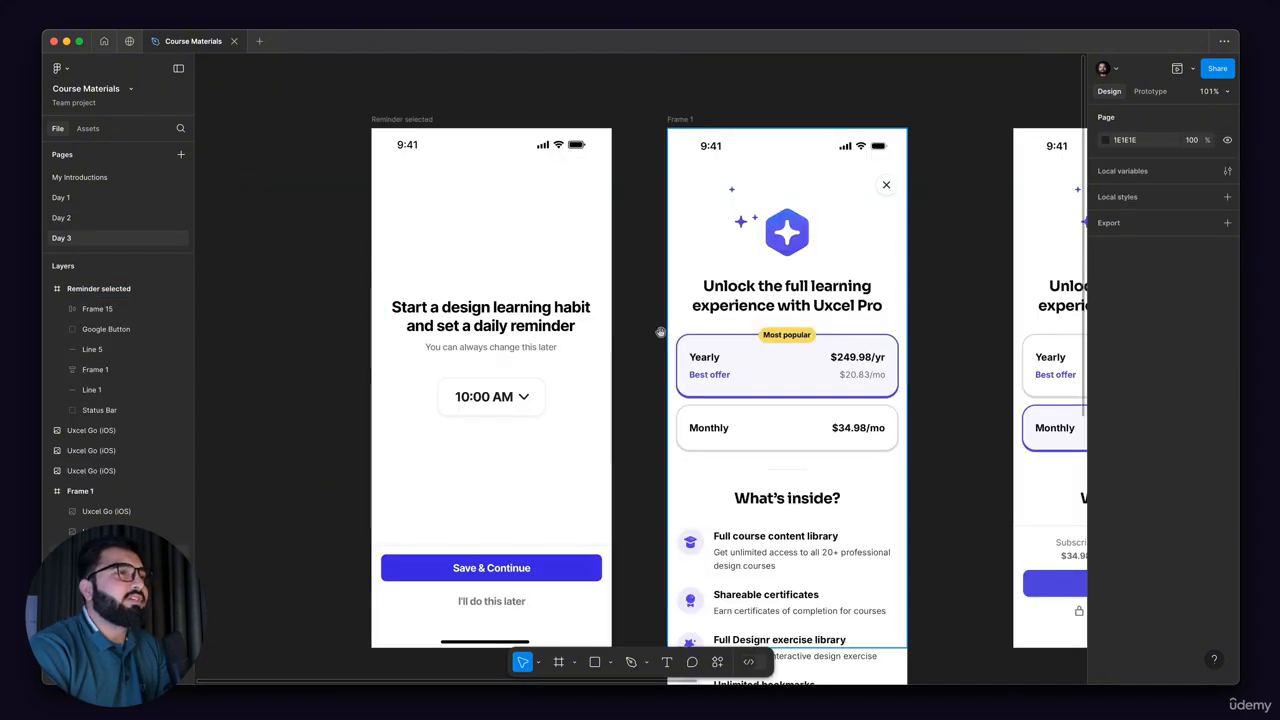
scroll(737, 185, up, 10)
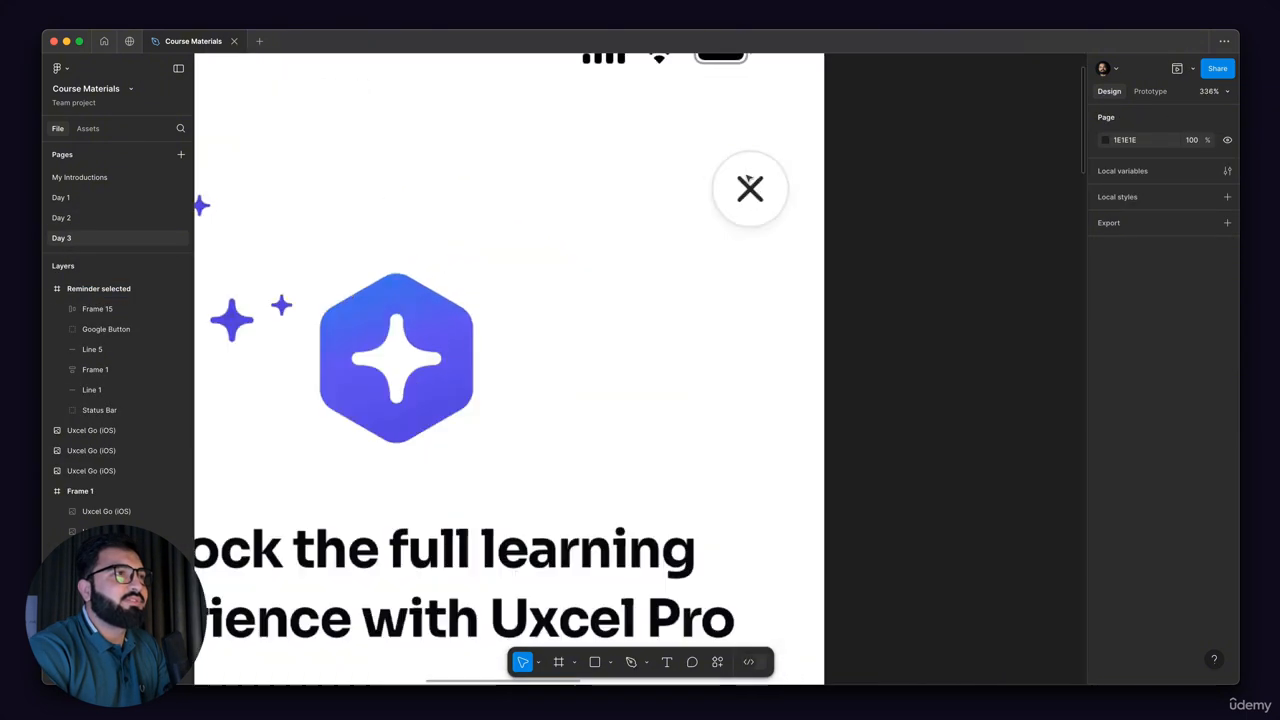
scroll(761, 207, up, 1)
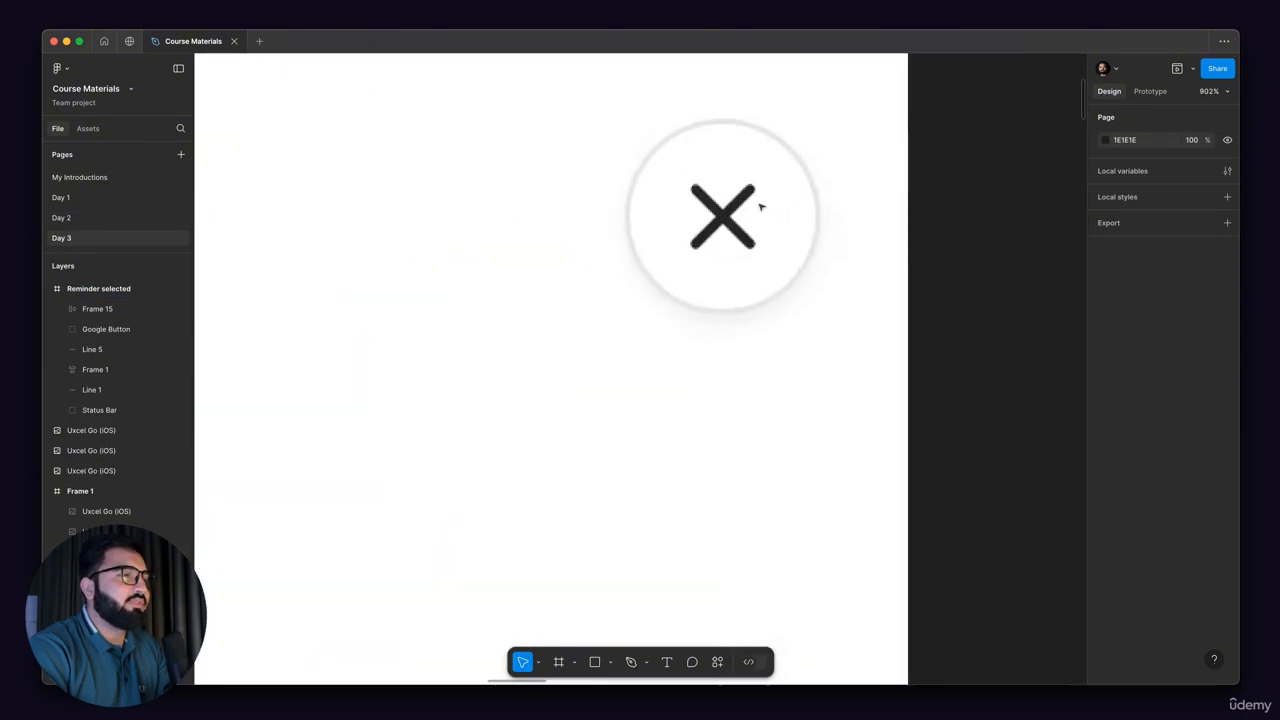
click(610, 664)
click(610, 664)
click(631, 662)
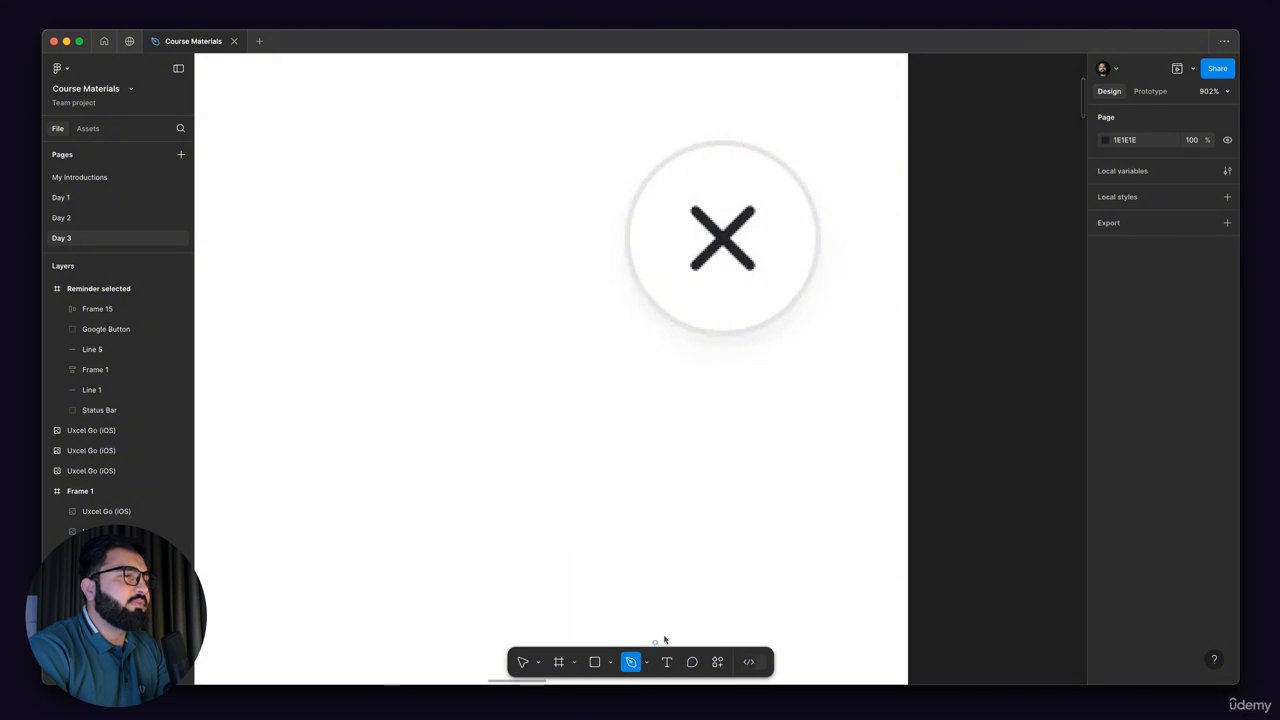
scroll(752, 204, up, 5)
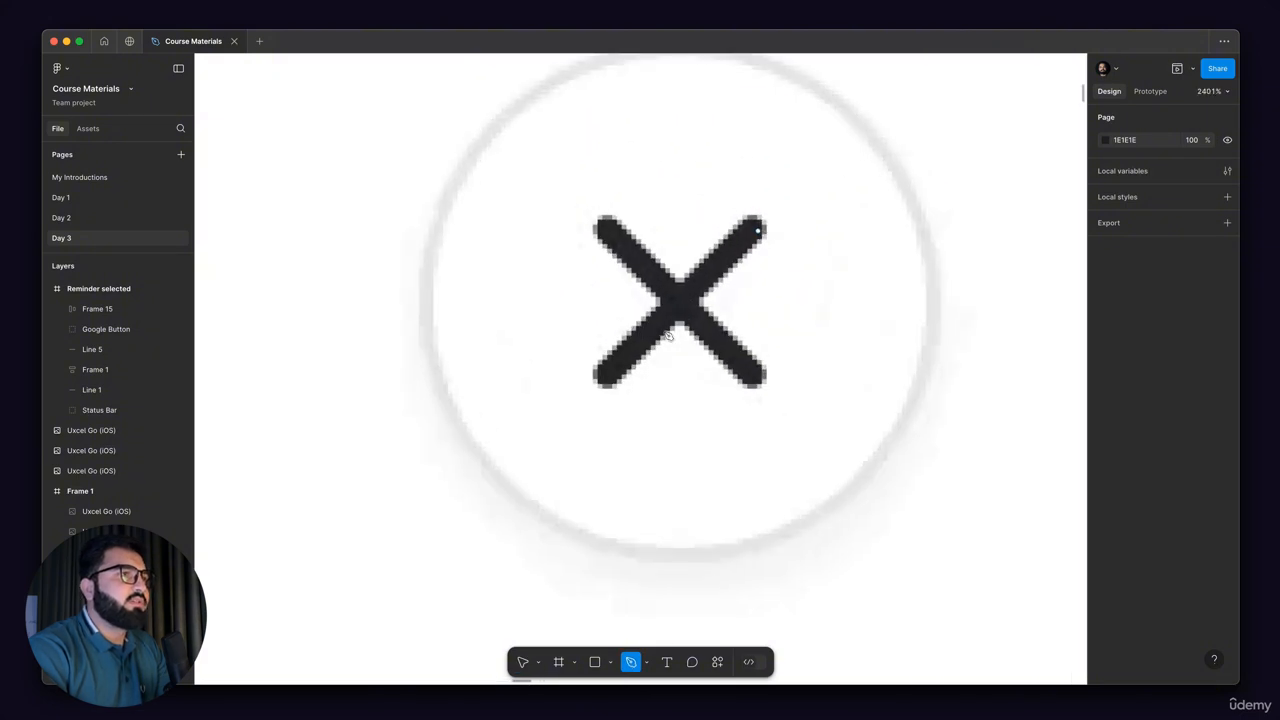
click(758, 223)
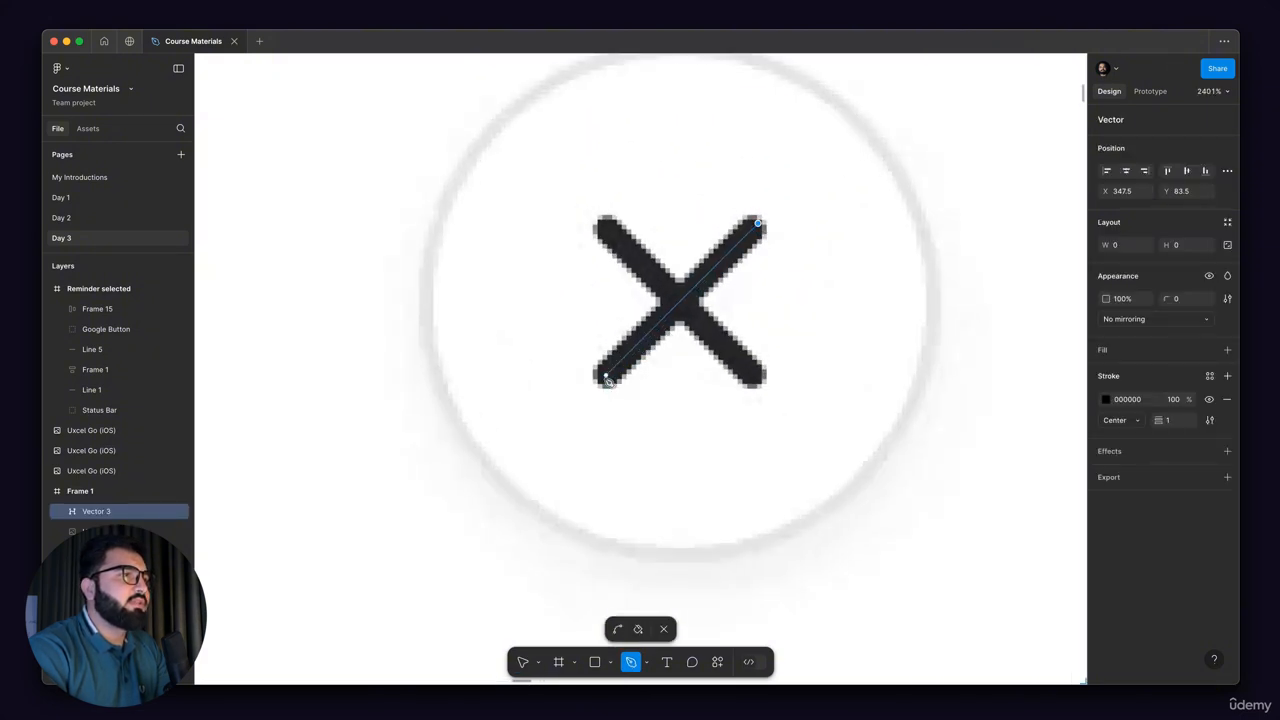
click(606, 378)
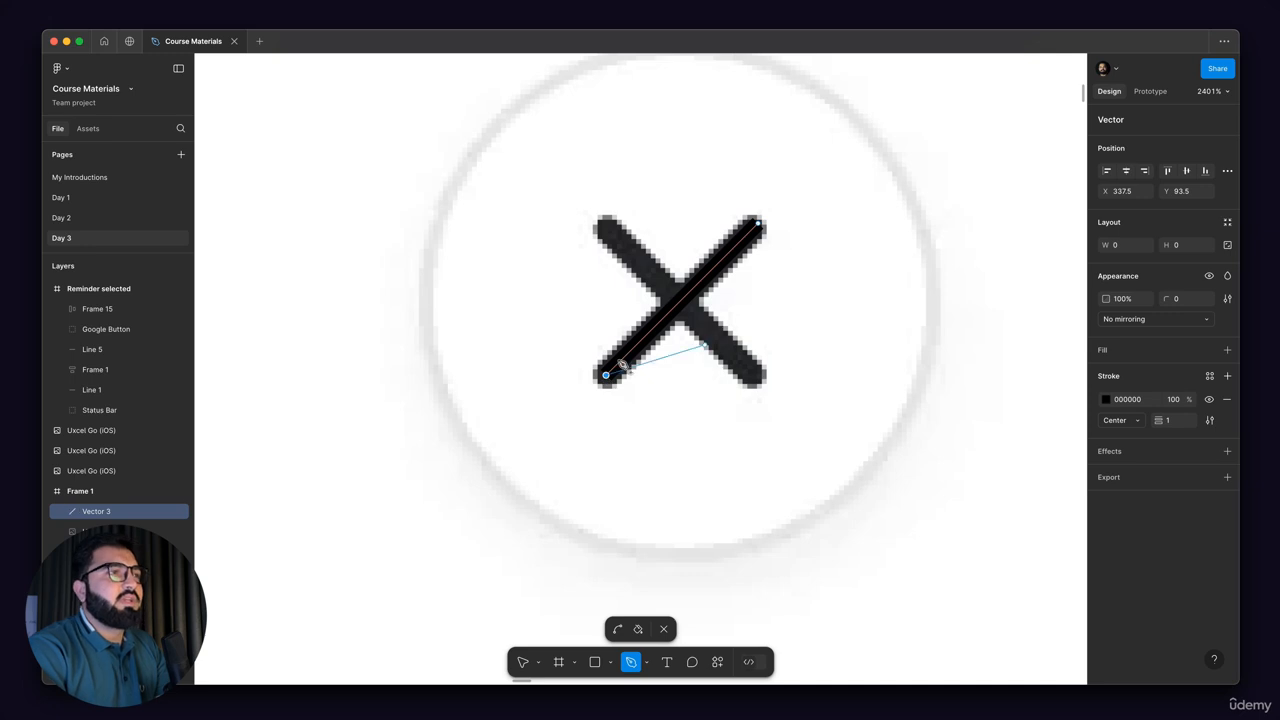
key(Escape)
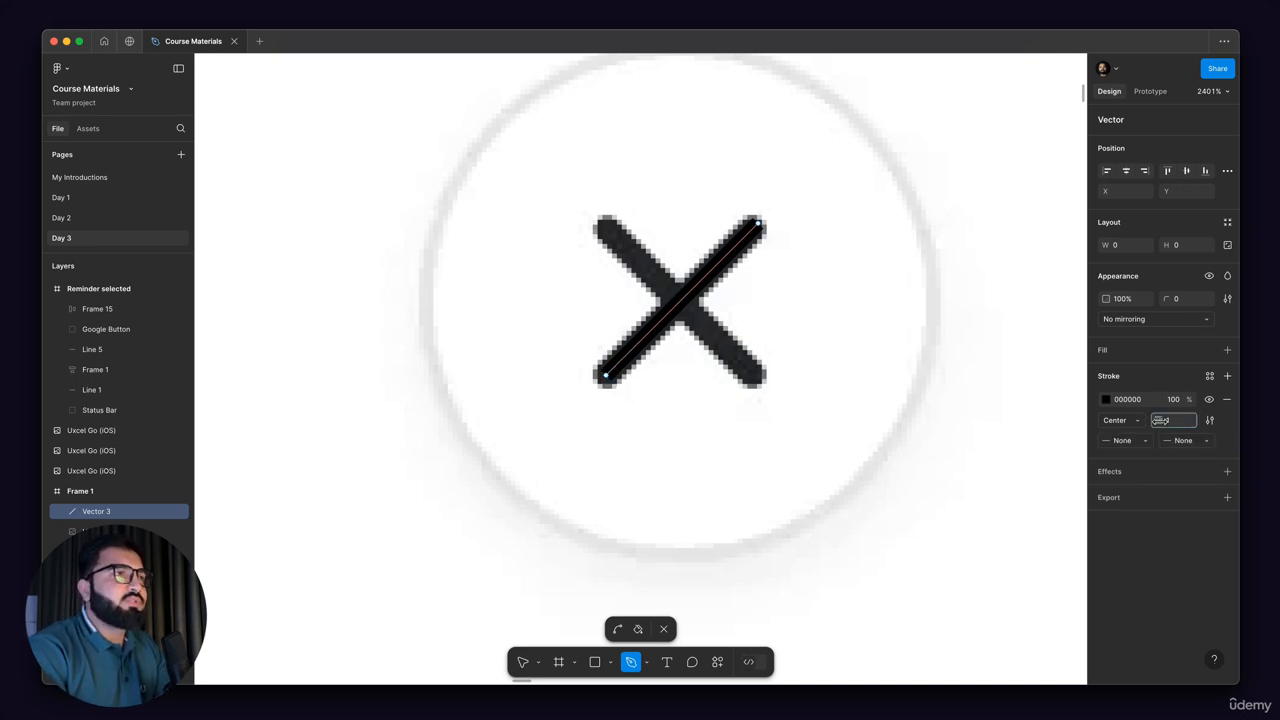
Step: Set the diagonal line's stroke weight to 2 with Round caps at both ends
drag(1160, 420, 1162, 420)
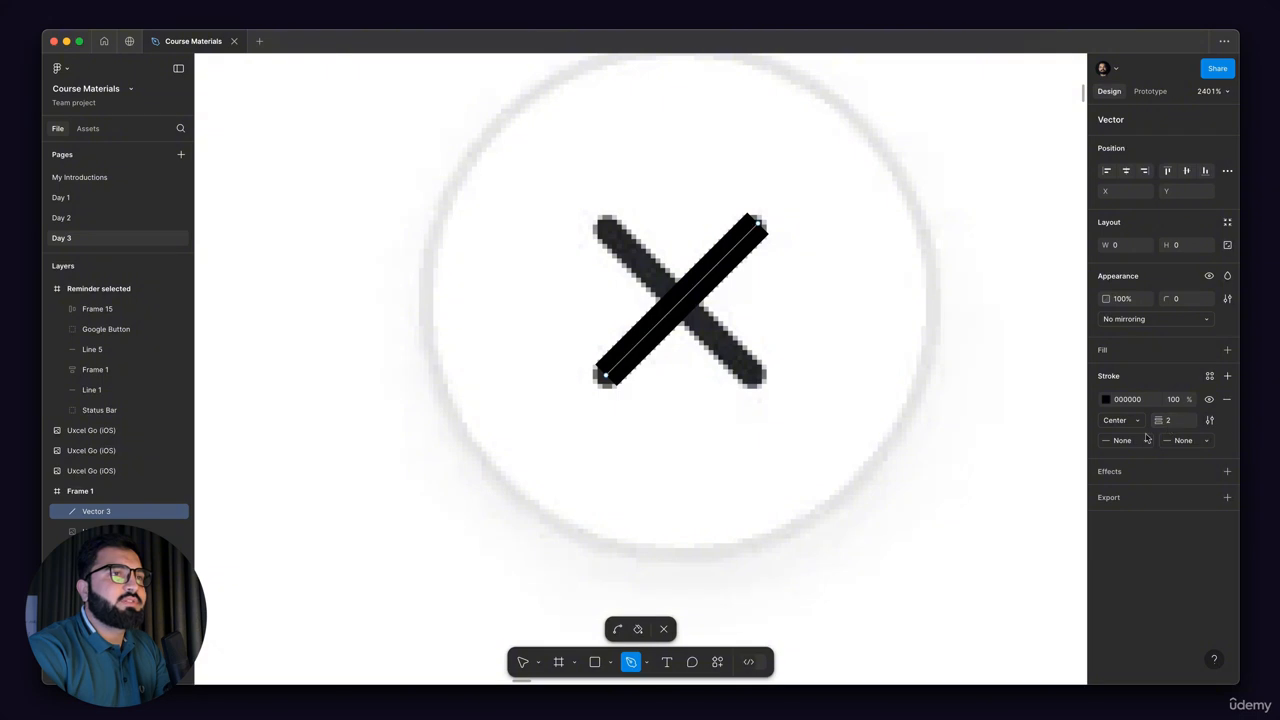
click(1146, 440)
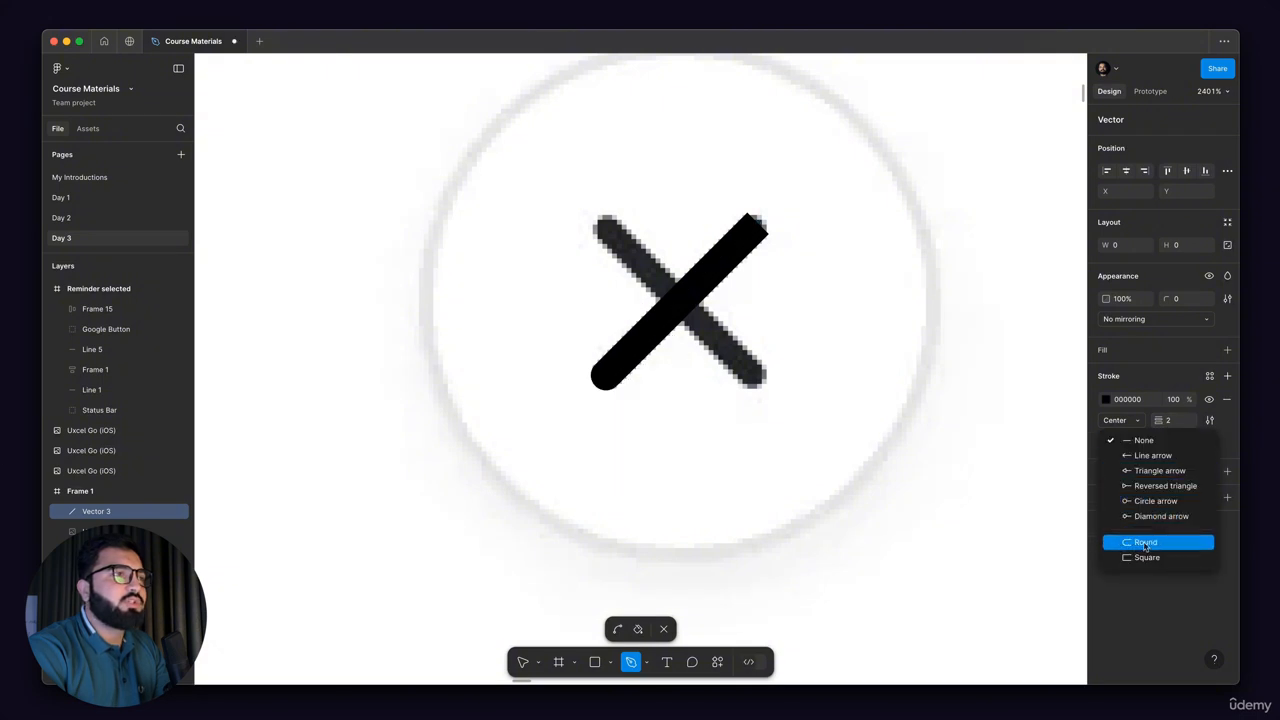
click(1146, 545)
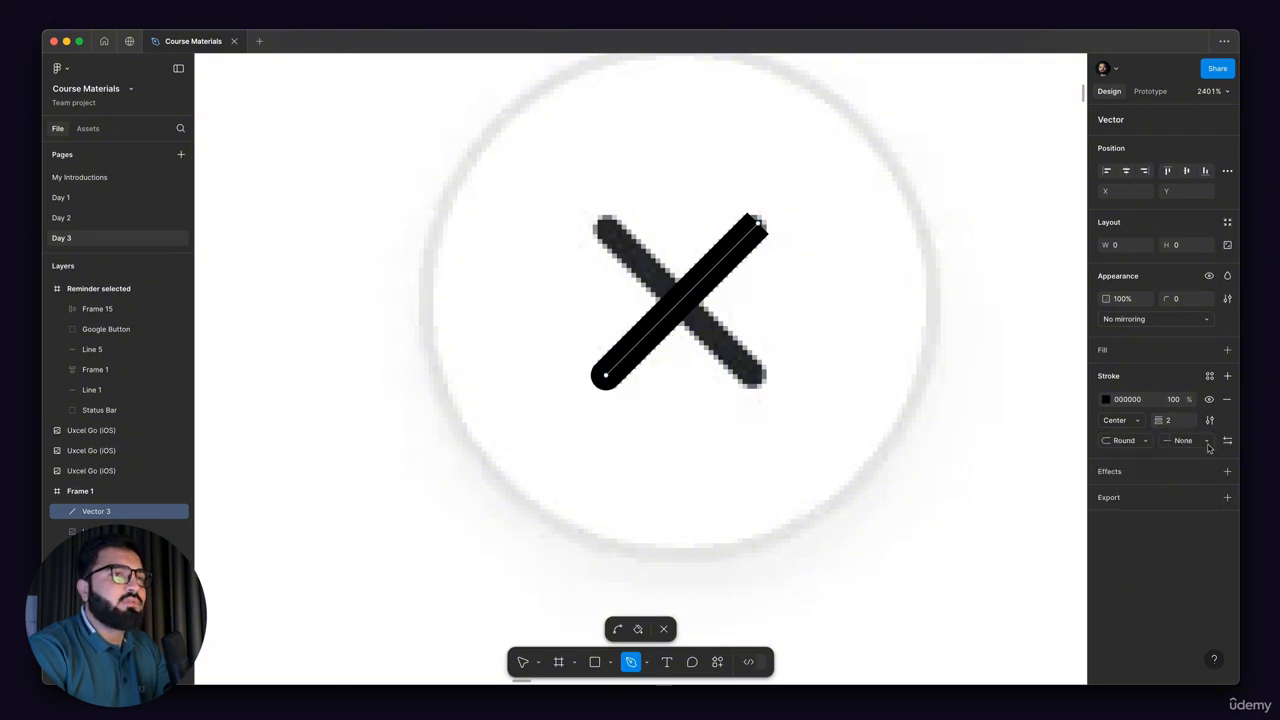
click(1202, 443)
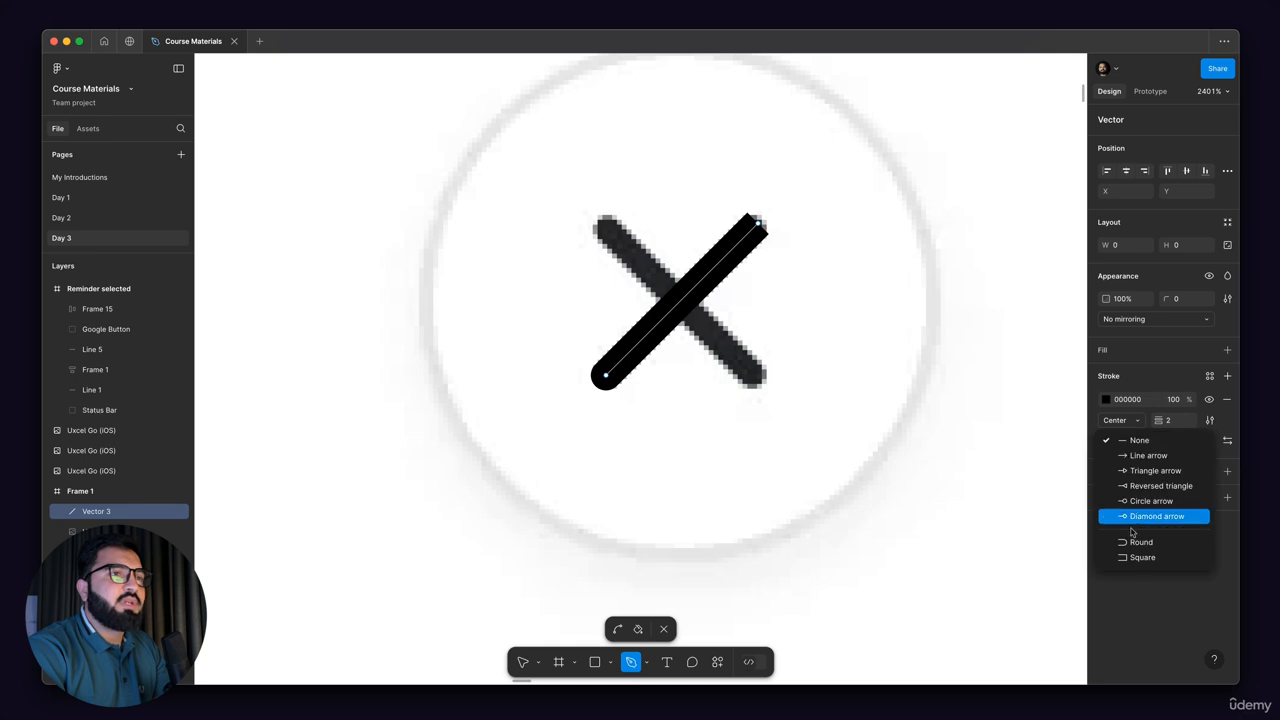
click(1134, 542)
scroll(754, 287, down, 1)
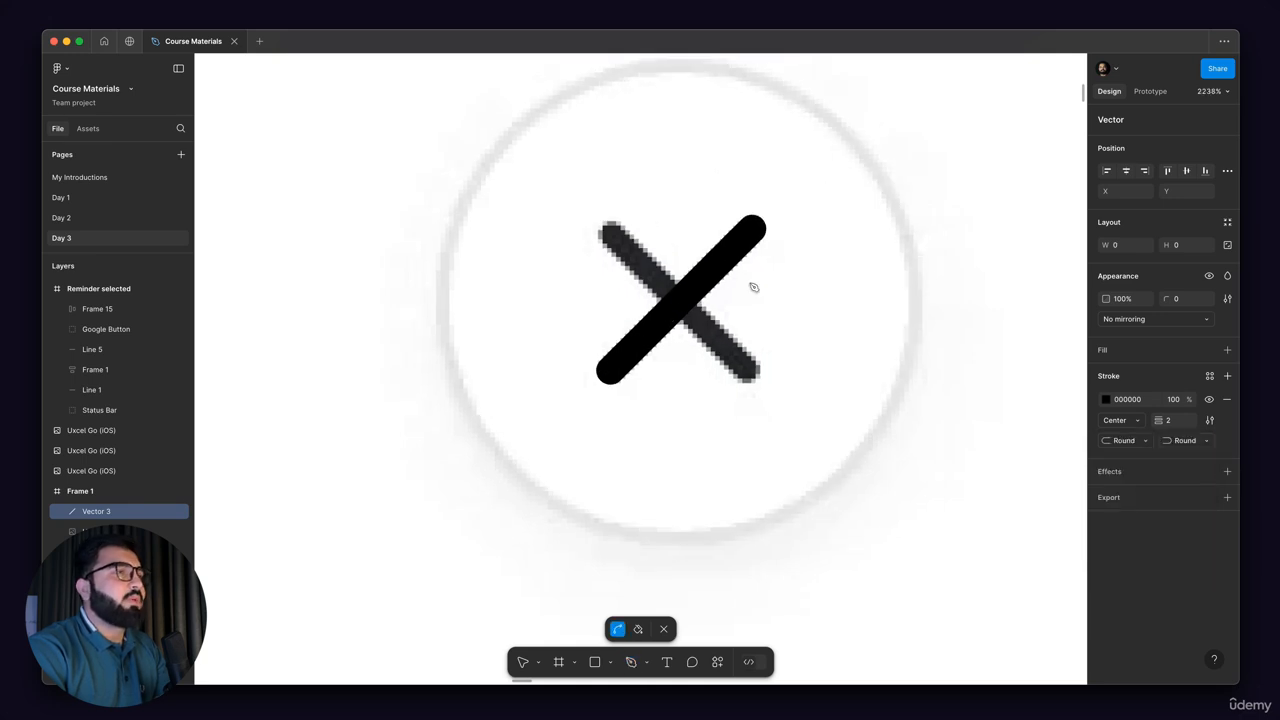
key(Escape)
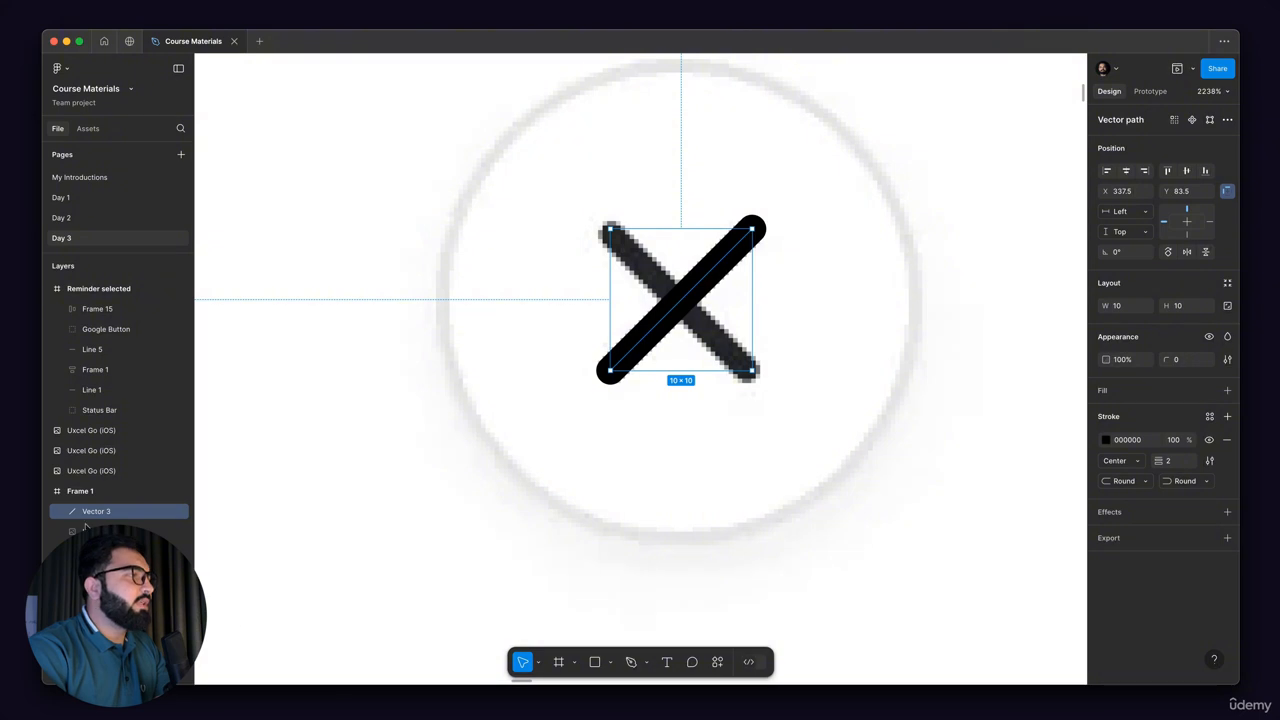
Step: Duplicate the diagonal line in place within Frame 1
drag(100, 518, 100, 520)
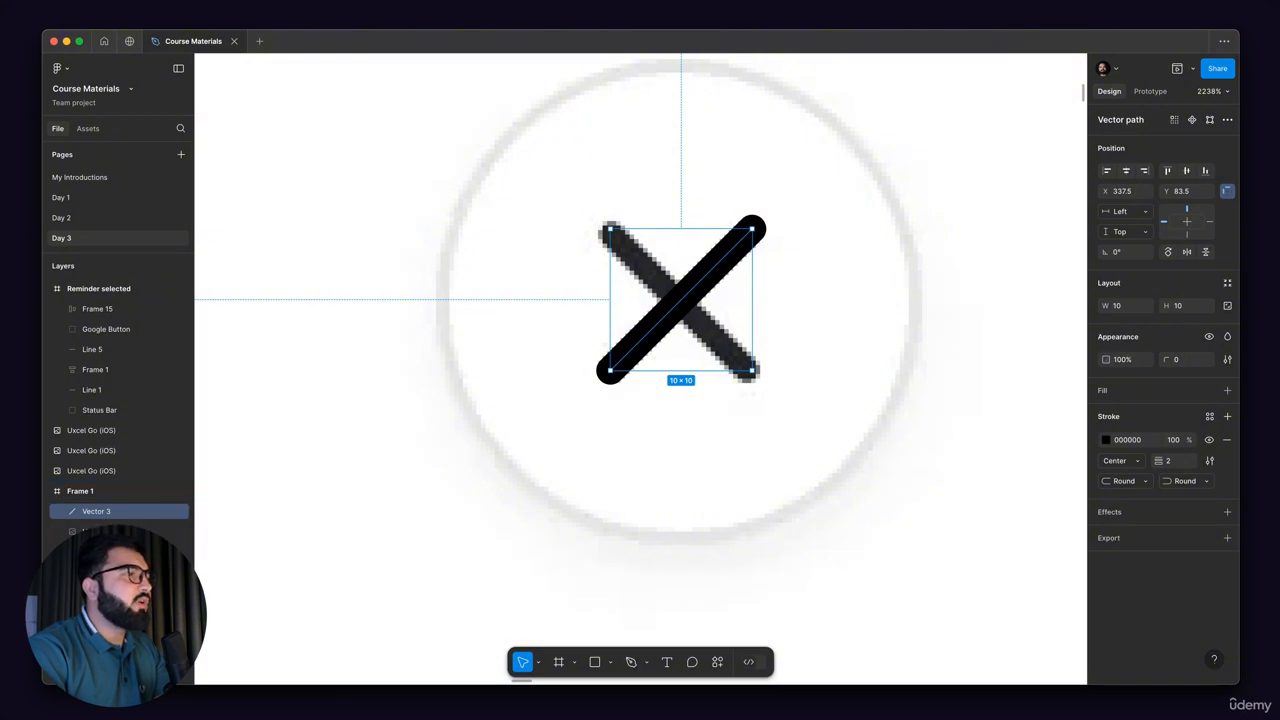
key(alt)
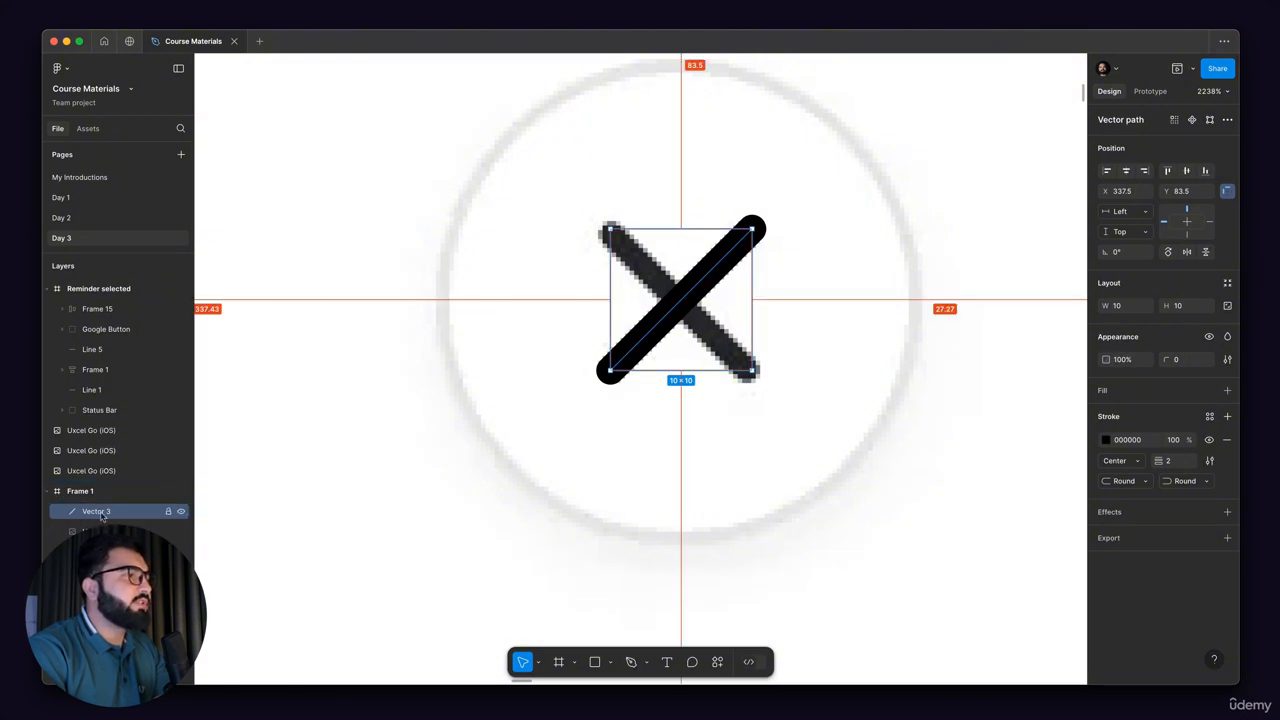
drag(110, 520, 110, 524)
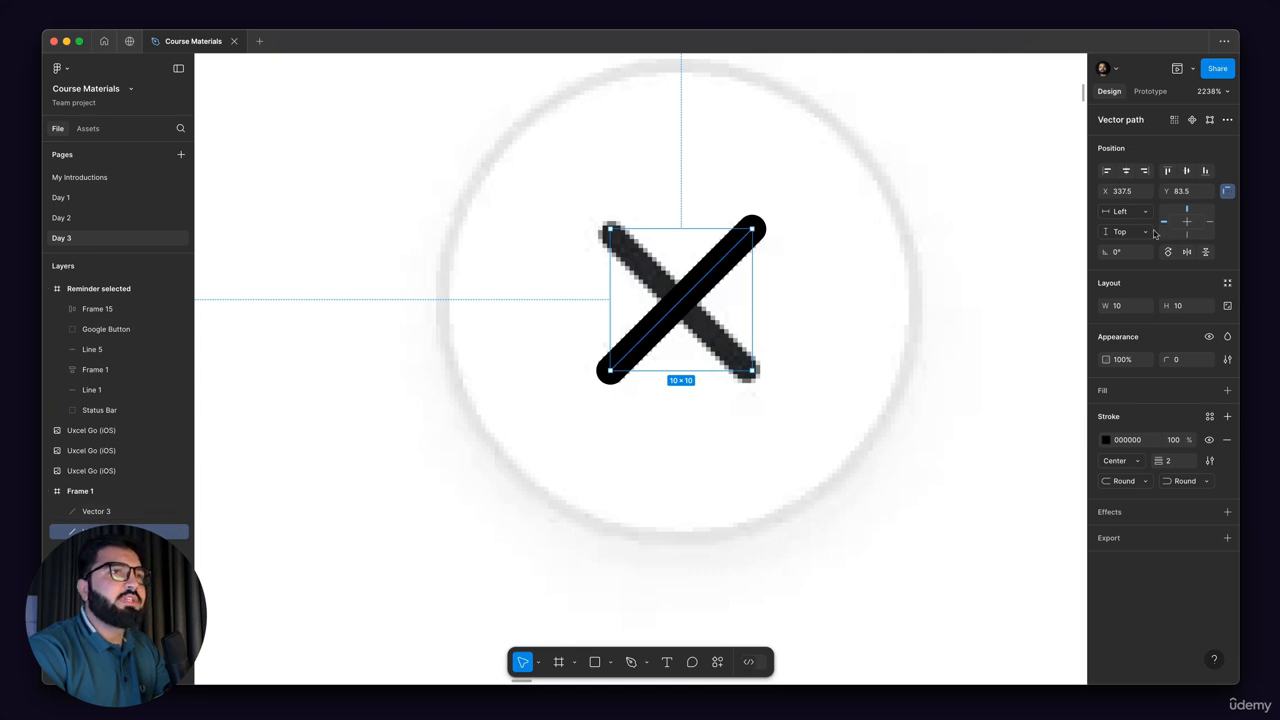
drag(1104, 253, 1142, 253)
key(super+z)
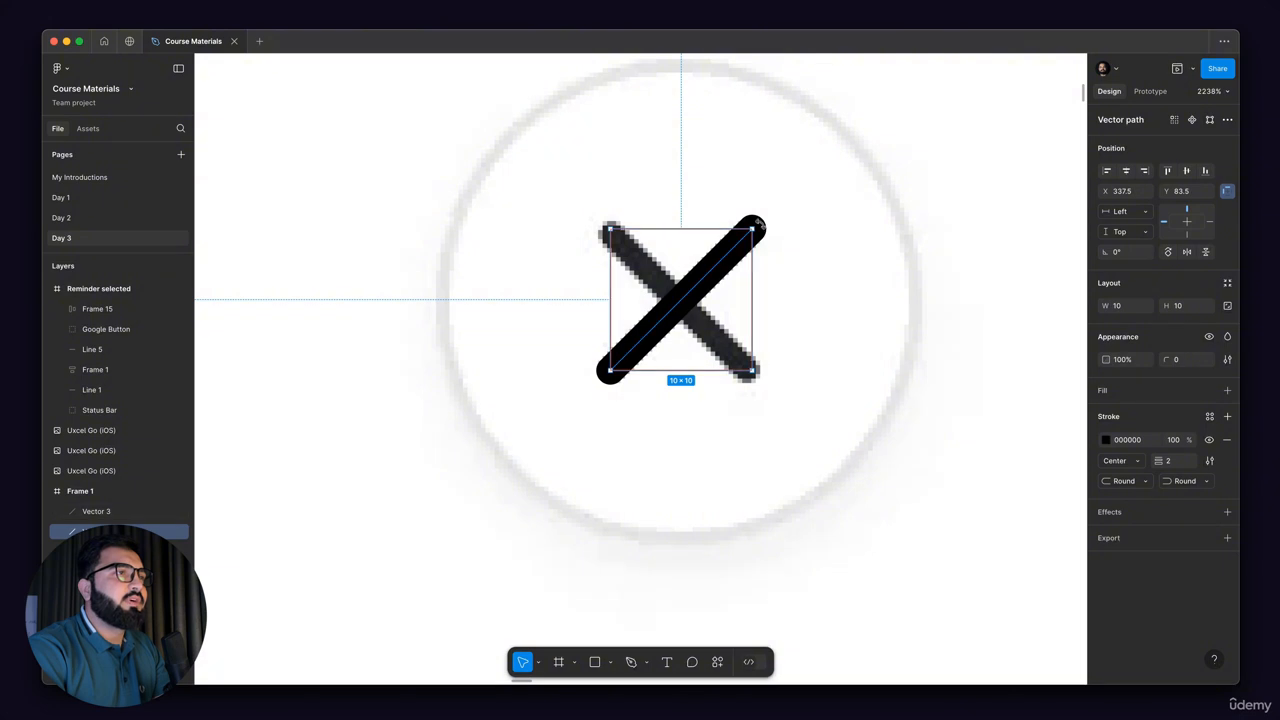
key(Left)
key(Left)
key(Left)
key(Left)
key(Left)
key(super+z)
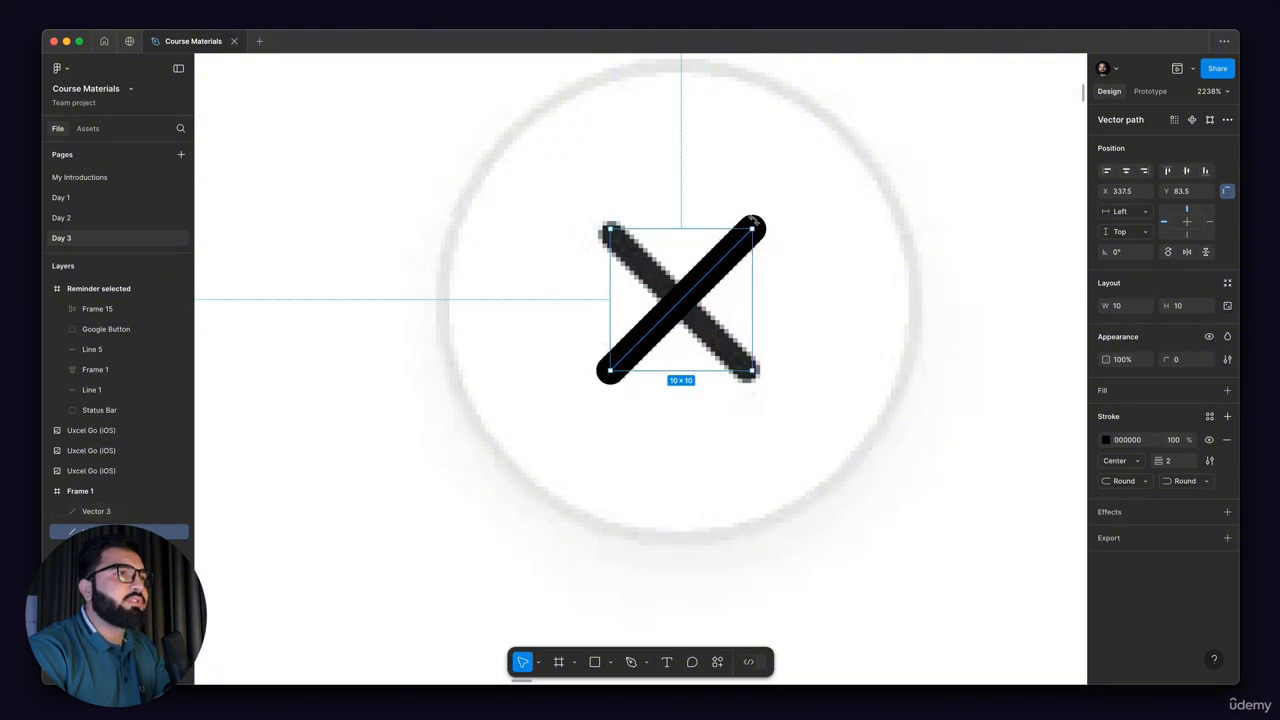
Step: Rotate the duplicated line by 90° so the two lines cross as an X
drag(763, 219, 603, 220)
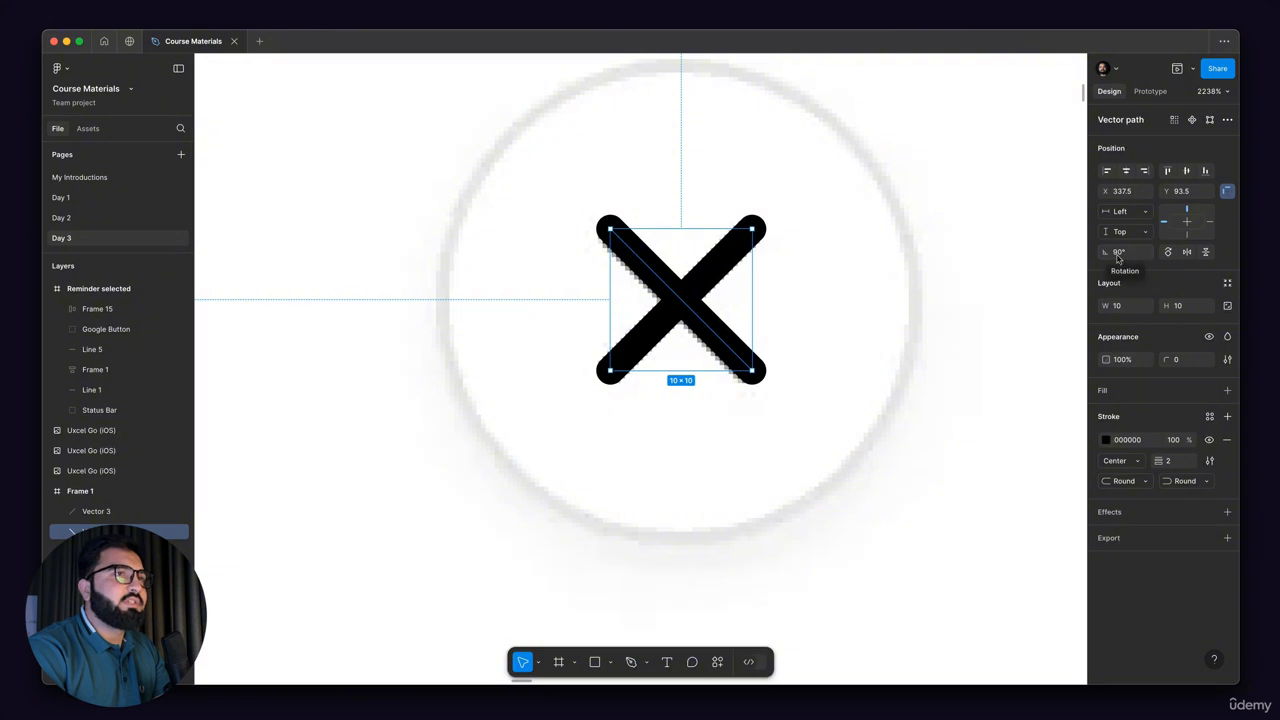
Step: Wrap both crossing lines in a frame and rename it cross
click(686, 250)
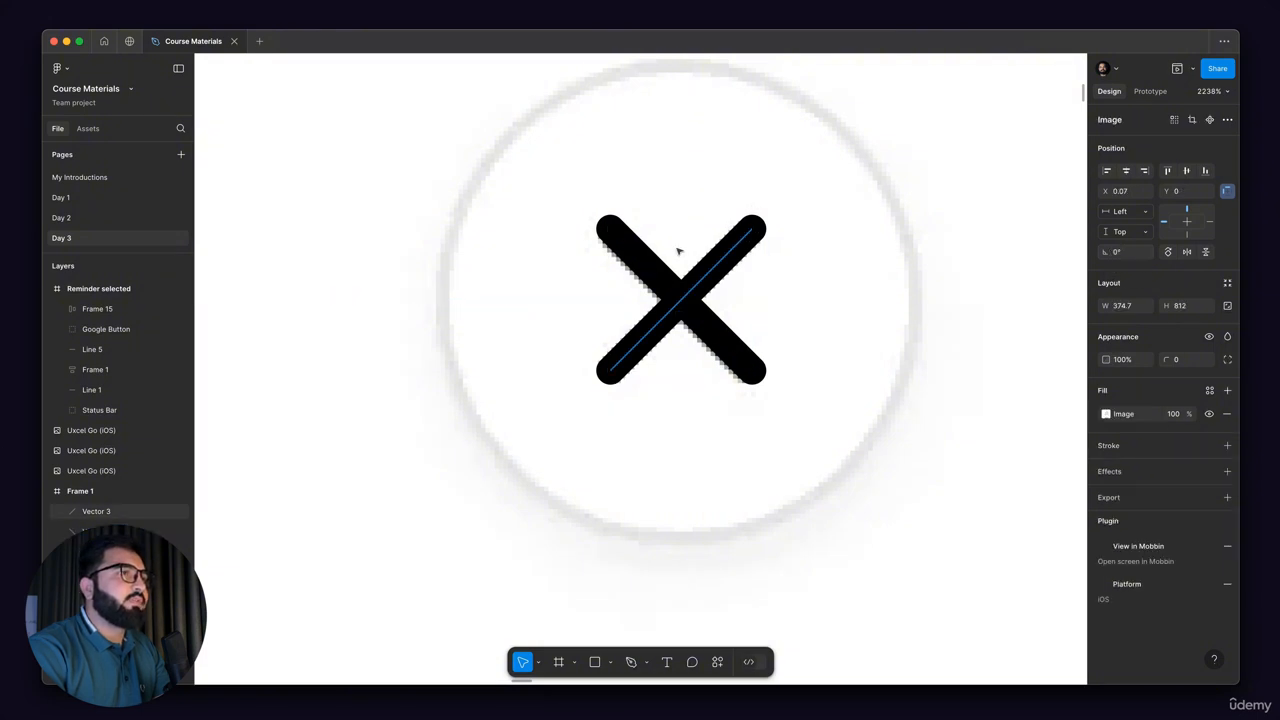
click(678, 252)
shift+click(645, 262)
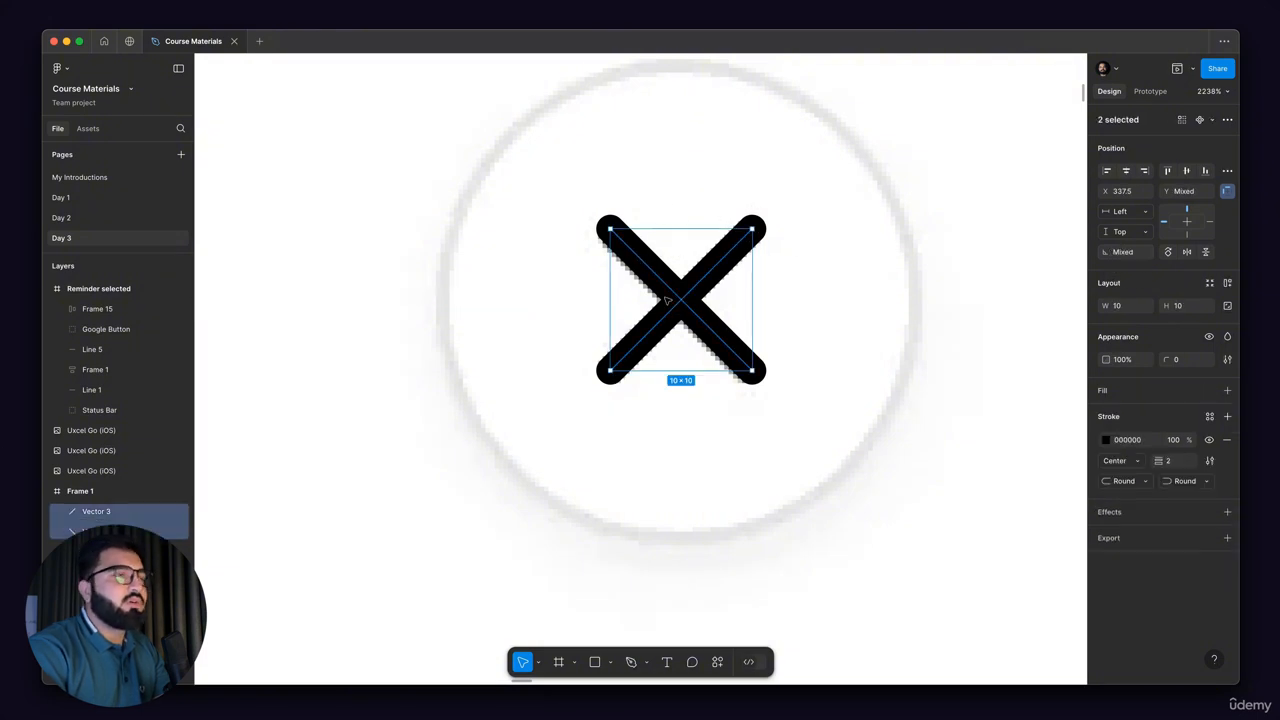
drag(666, 323, 672, 322)
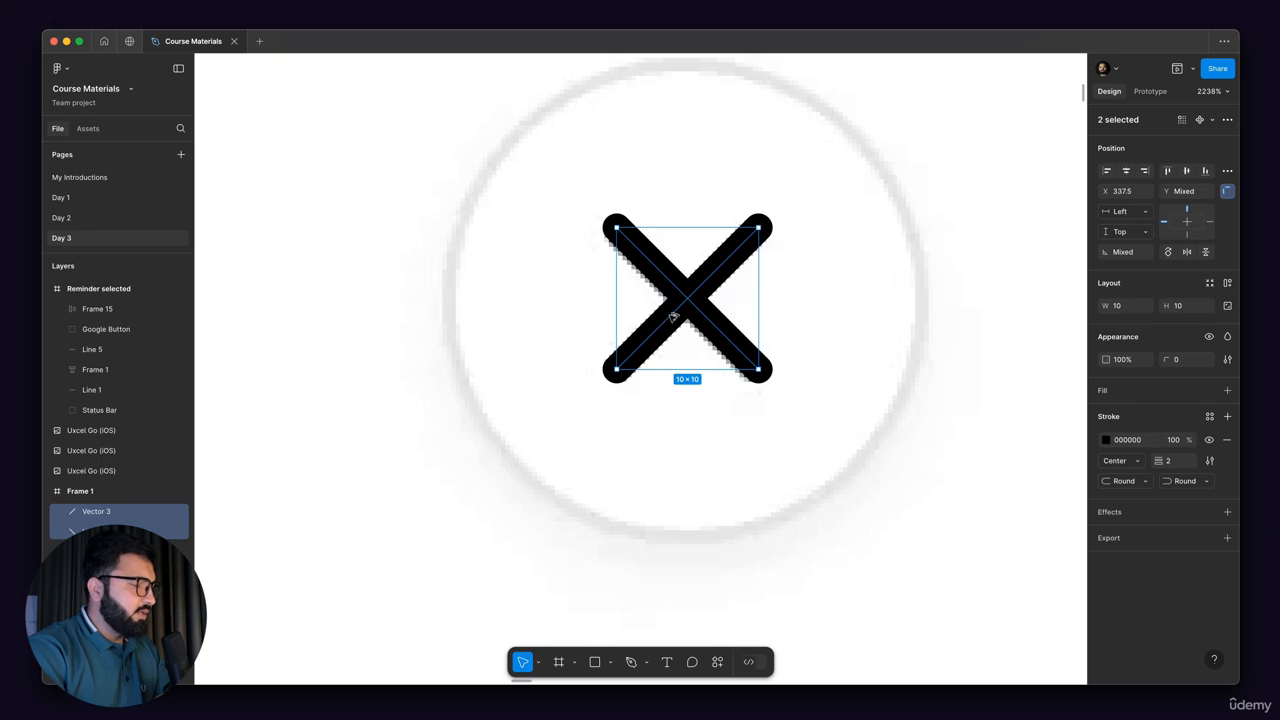
key(super+alt+g)
key(super+r)
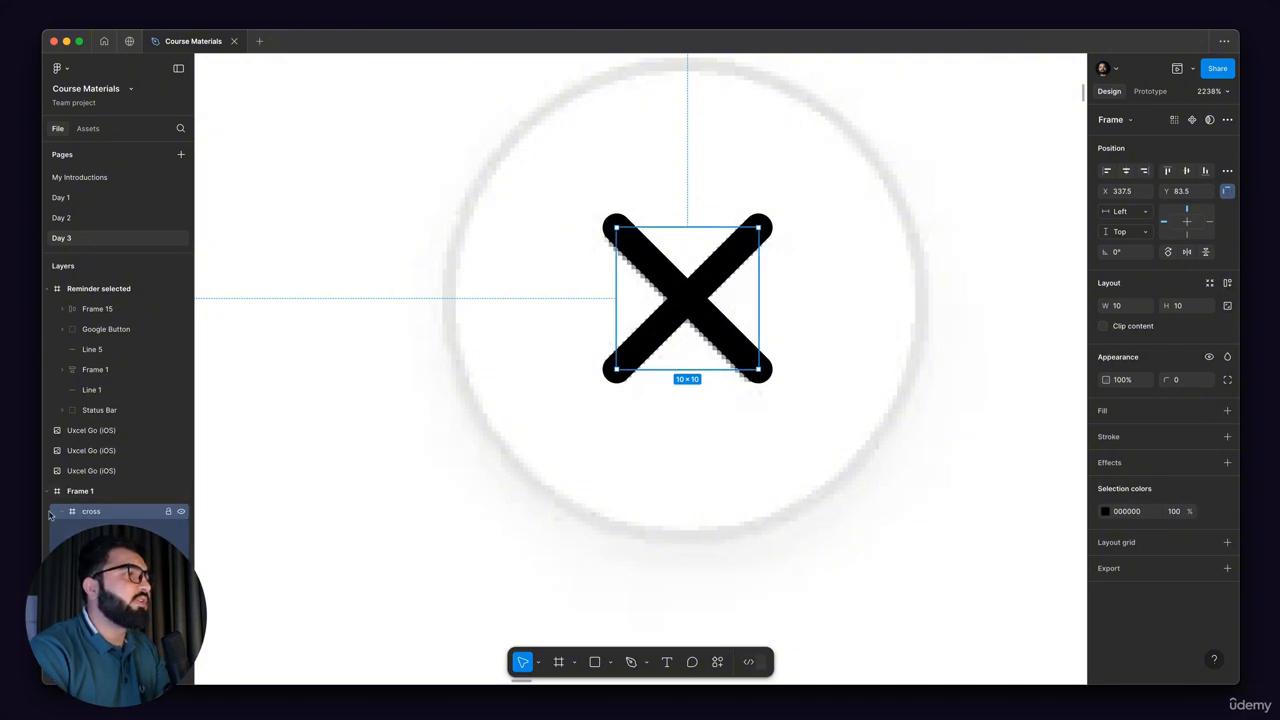
scroll(609, 294, down, 3)
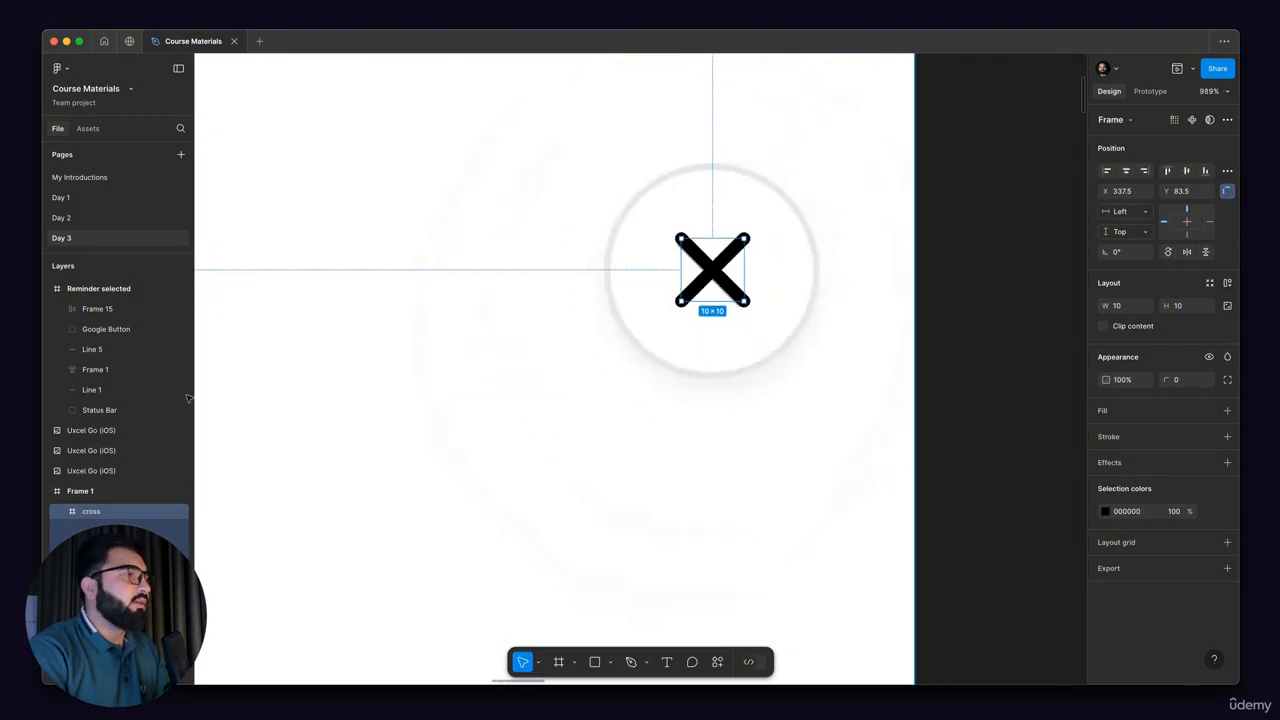
scroll(757, 232, up, 3)
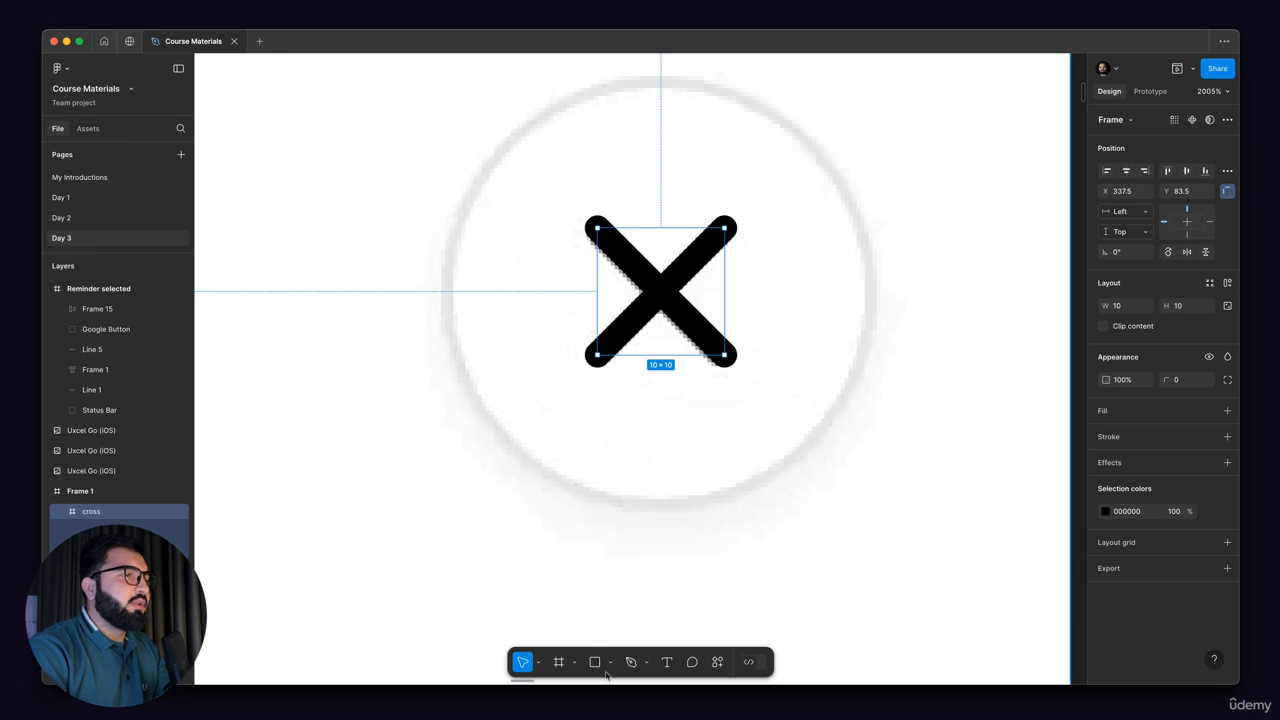
scroll(682, 276, down, 1)
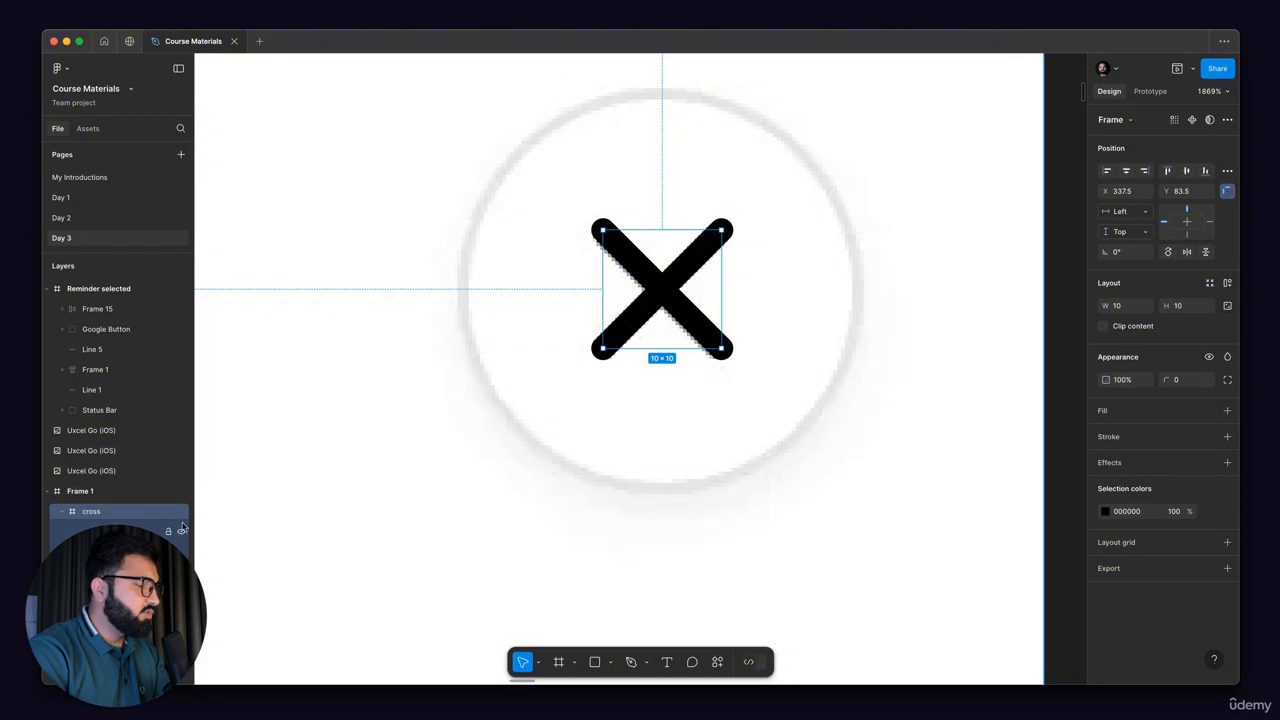
key(shift+a)
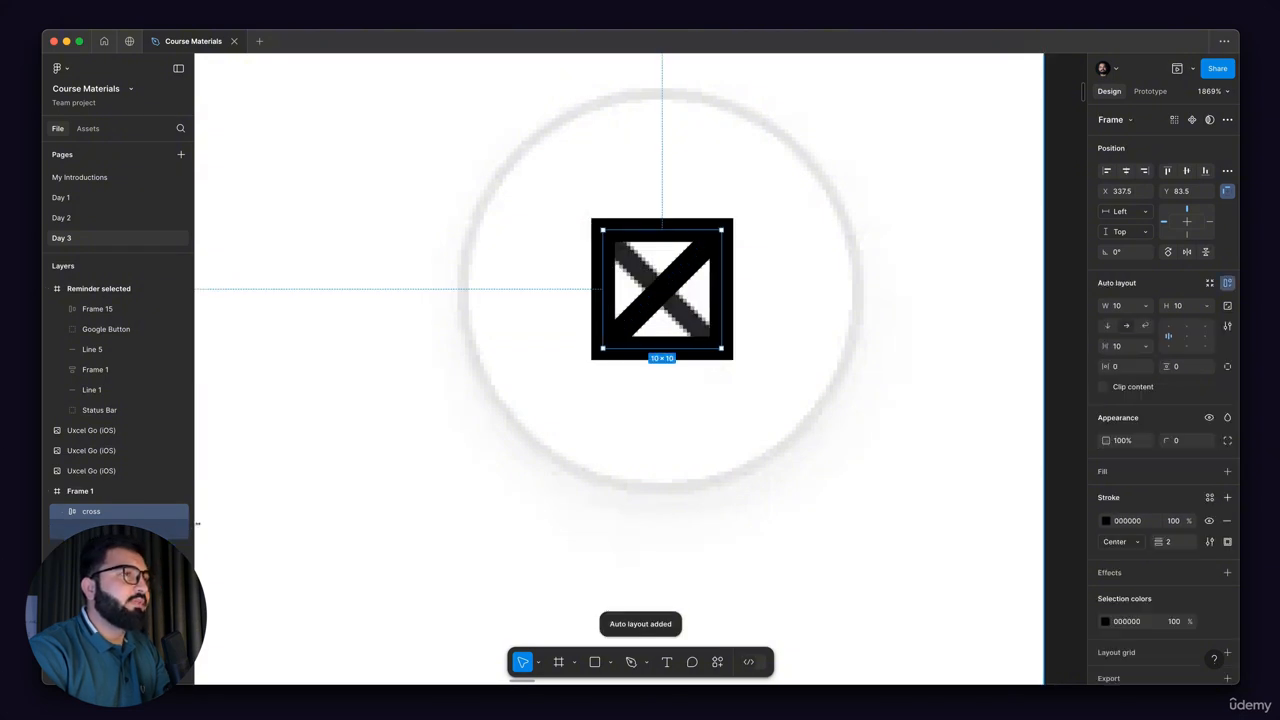
key(super+z)
click(737, 272)
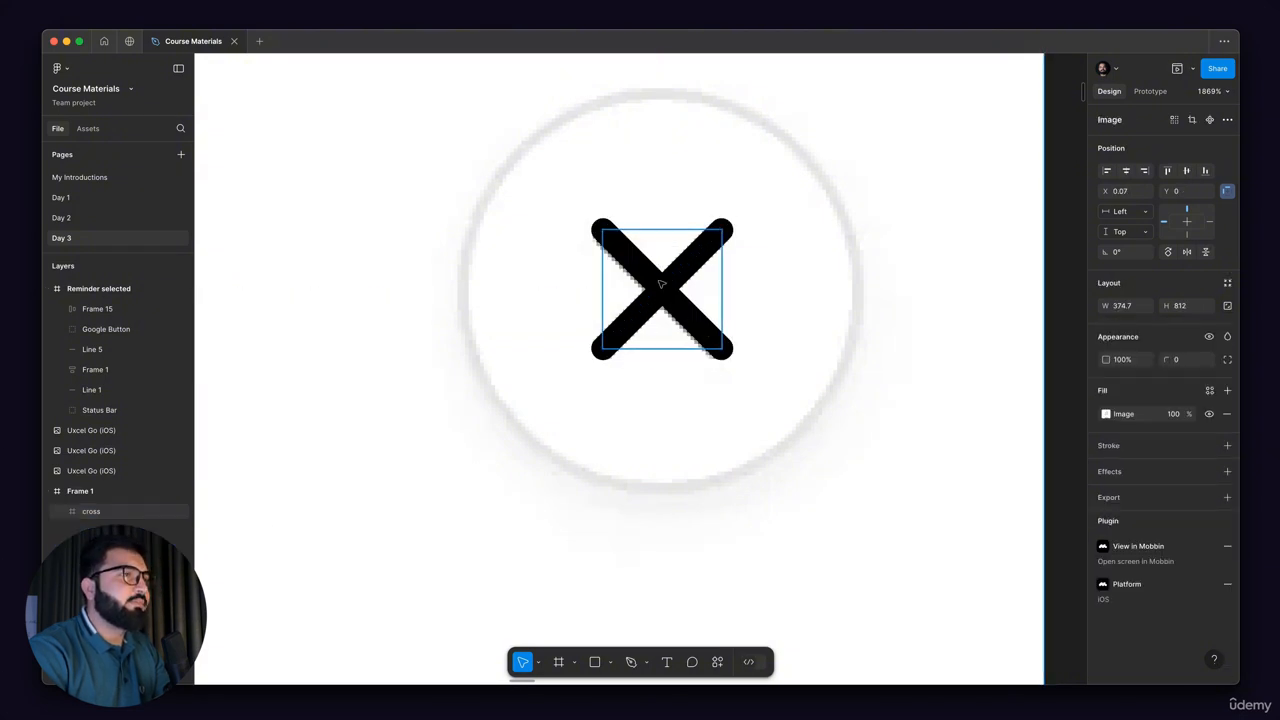
click(665, 287)
key(shift+a)
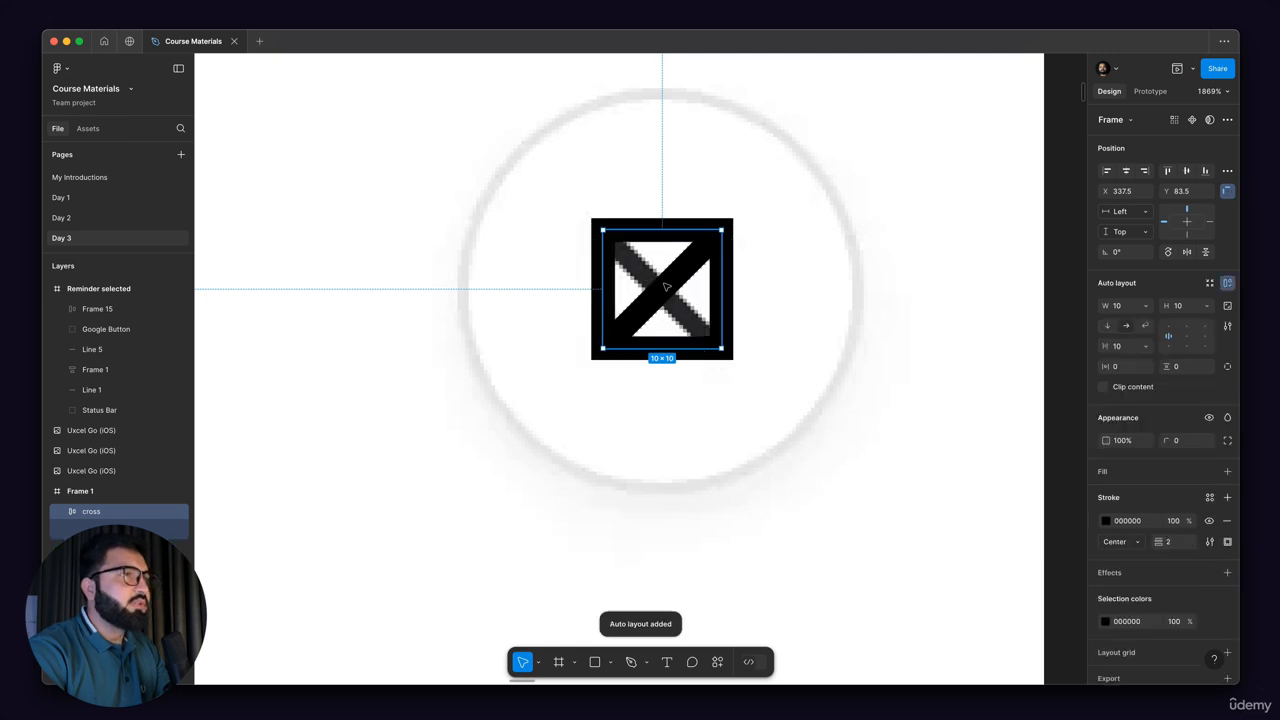
key(super+z)
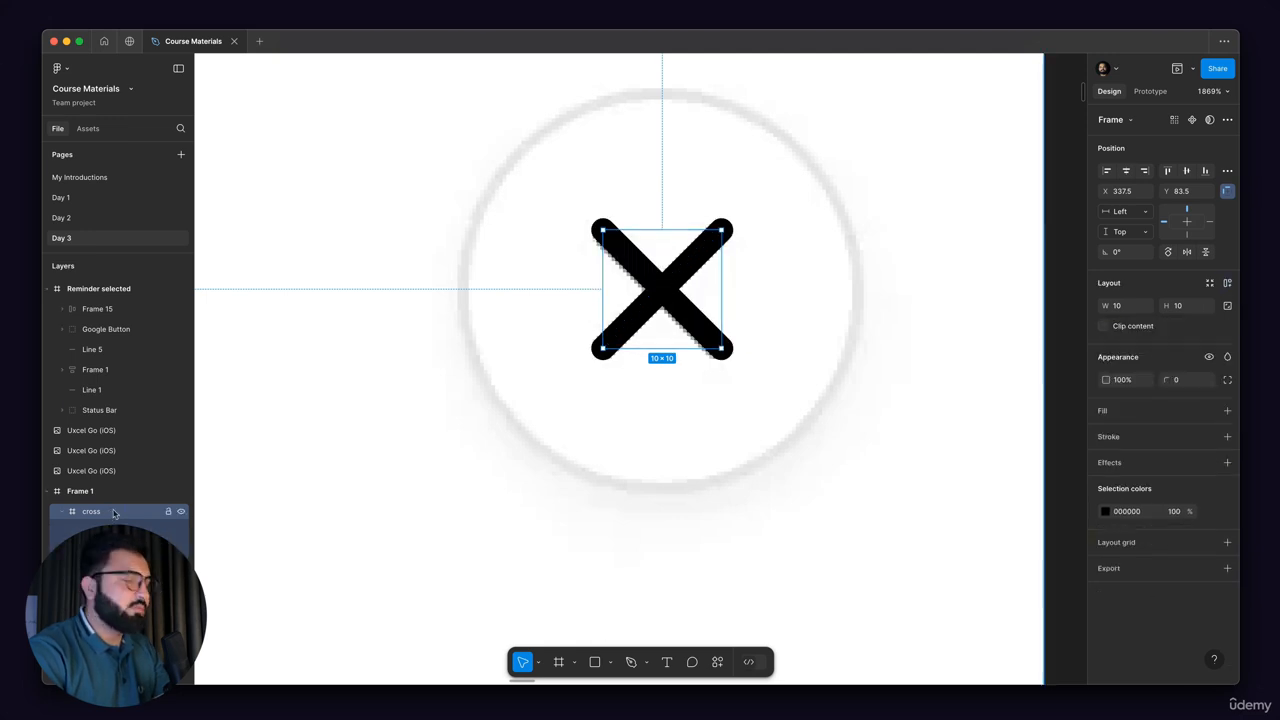
Step: Wrap the cross frame in an outer frame and give that frame auto layout with centred alignment
key(super+alt+g)
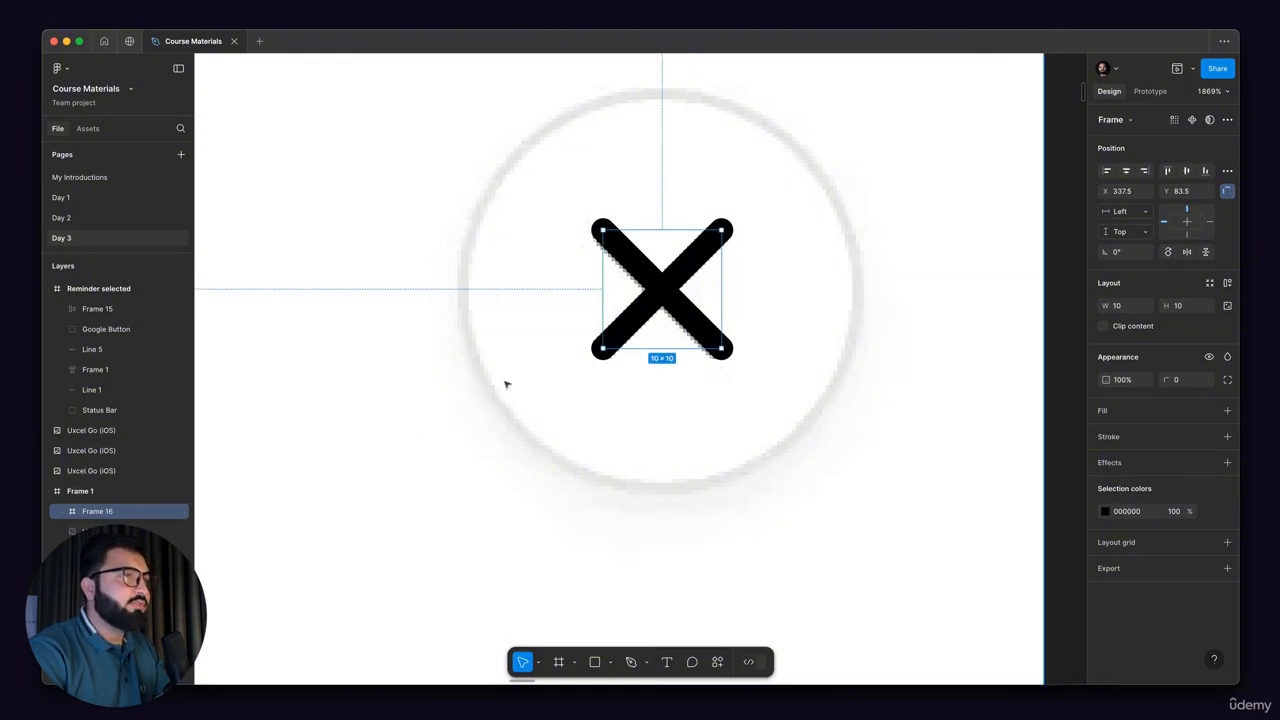
key(shift+a)
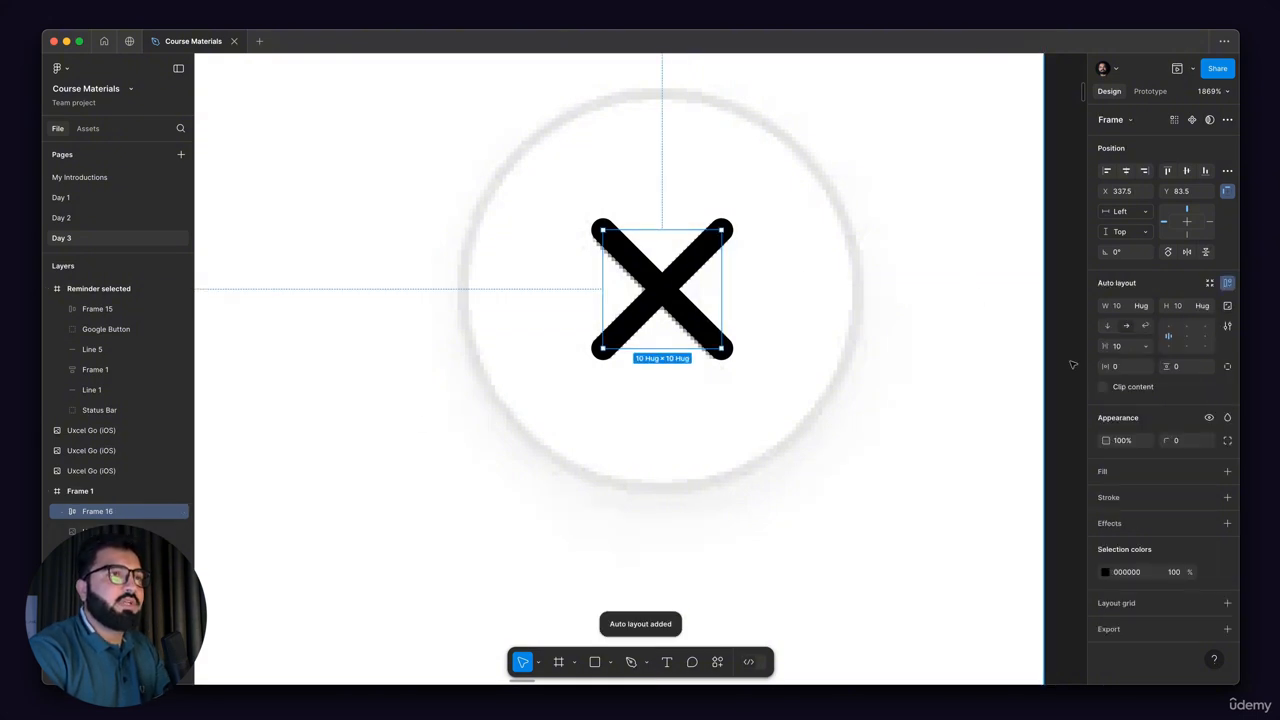
click(1188, 337)
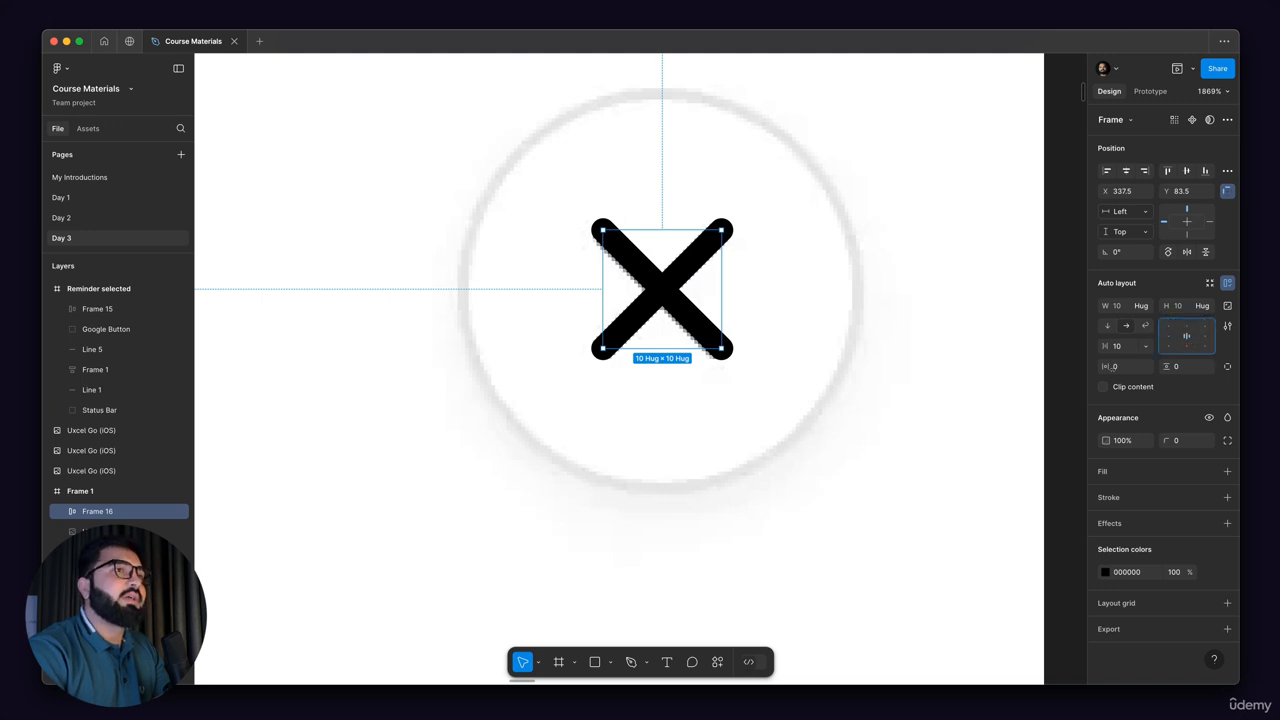
Step: Set the outer frame's horizontal padding to 12 and shift the frame to X 325 so its cross covers the reference cross
drag(1103, 369, 1109, 371)
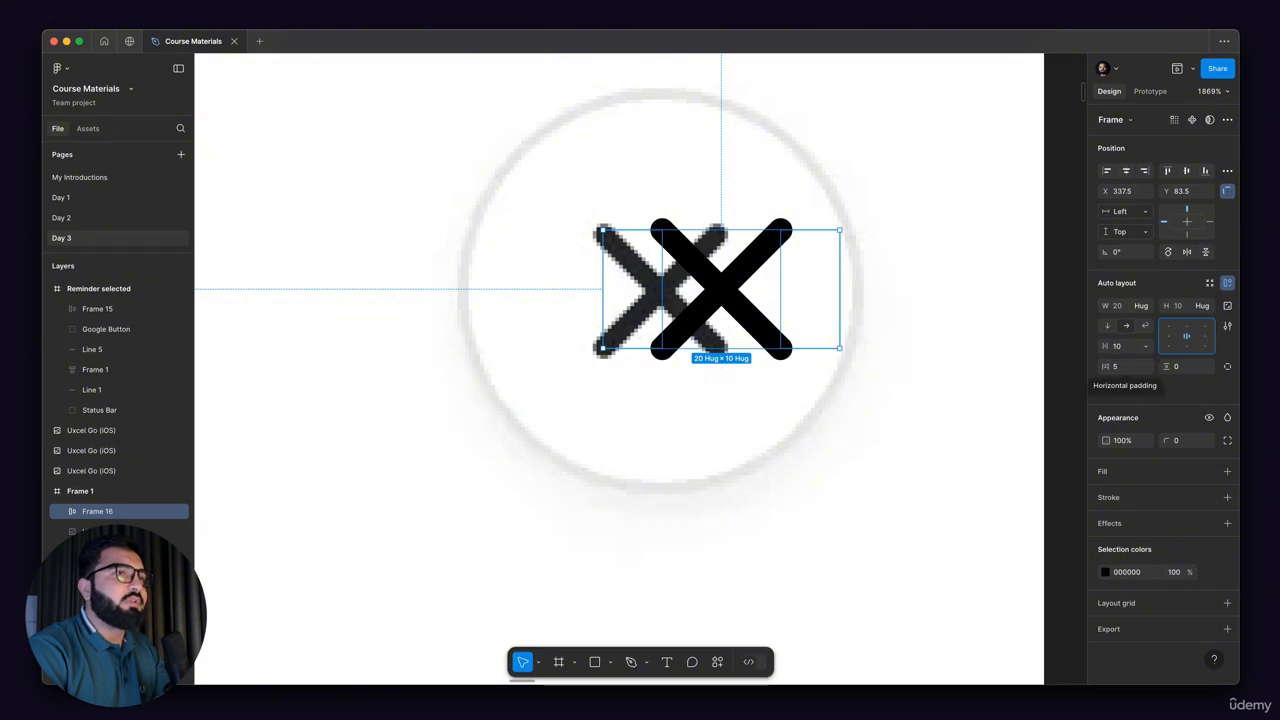
drag(1105, 368, 1108, 368)
key(Left)
key(Left)
key(Left)
key(Left)
key(Left)
key(Left)
key(Left)
key(Left)
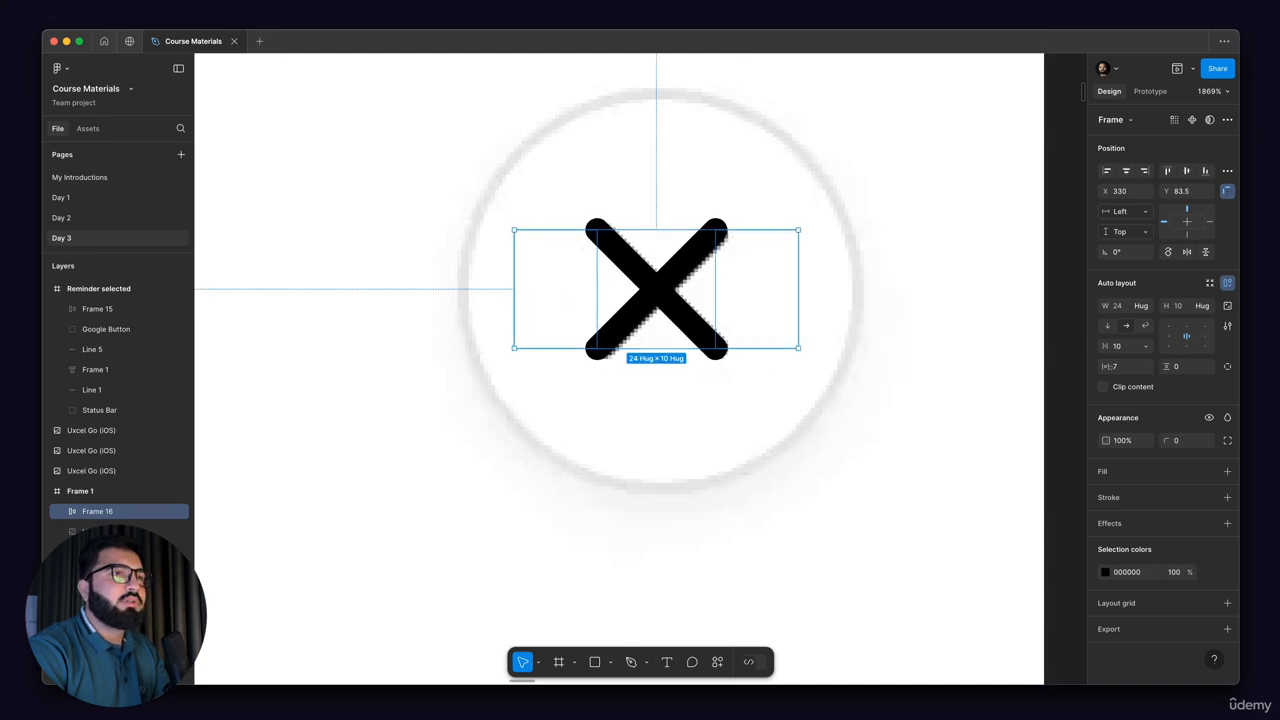
drag(1105, 366, 1140, 366)
key(Left)
key(Left)
key(Left)
key(Left)
key(Left)
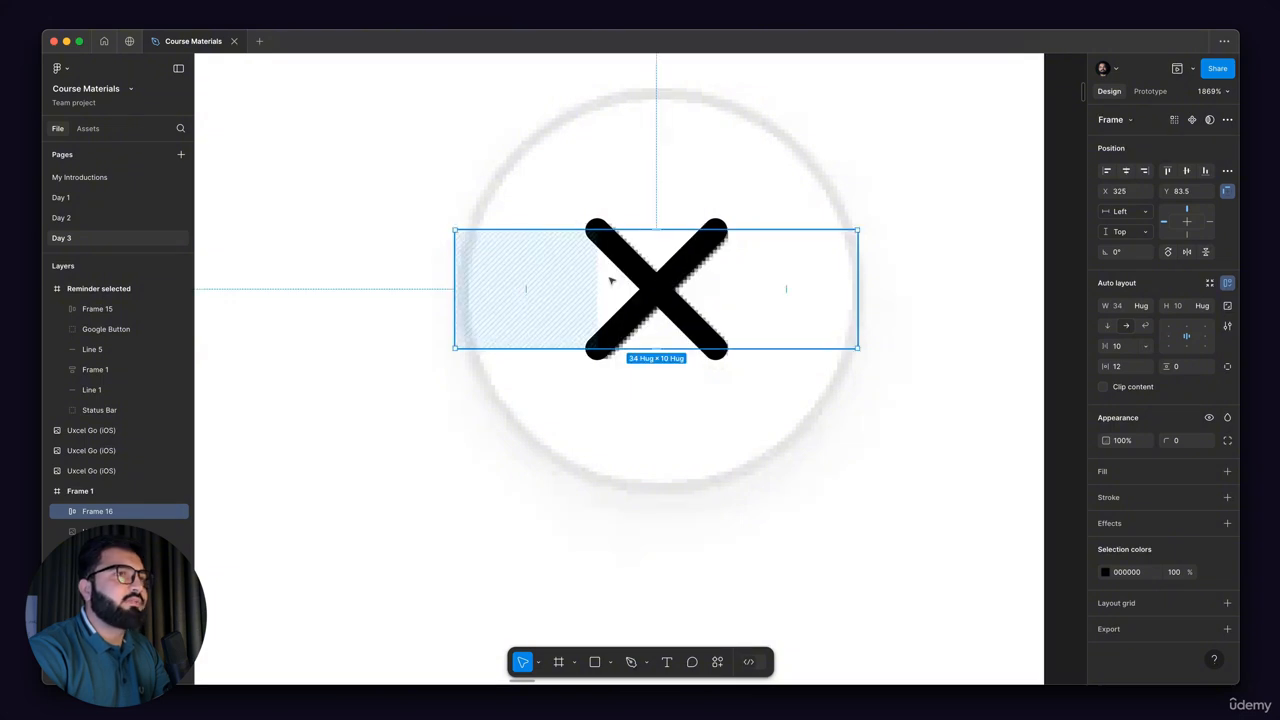
Step: Set the outer frame's vertical padding to 12 and move the frame up onto the reference circle at Y 72
click(1128, 367)
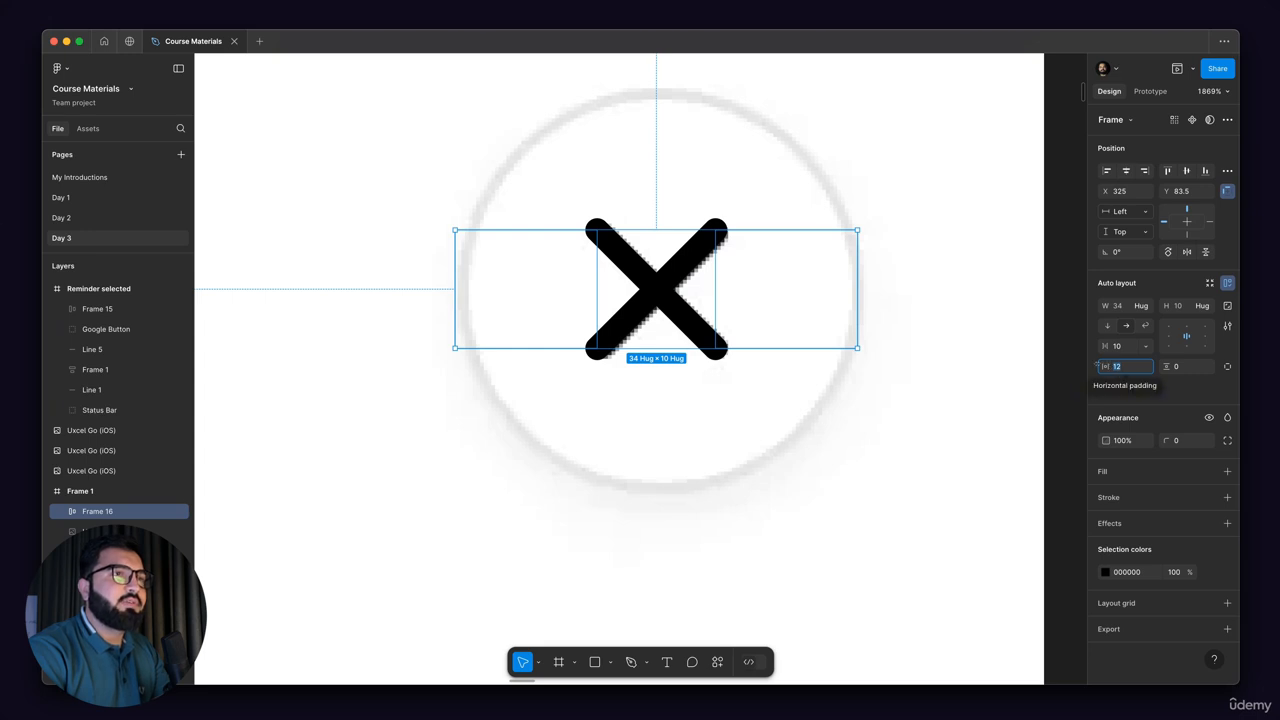
click(1186, 369)
text(12)
key(Return)
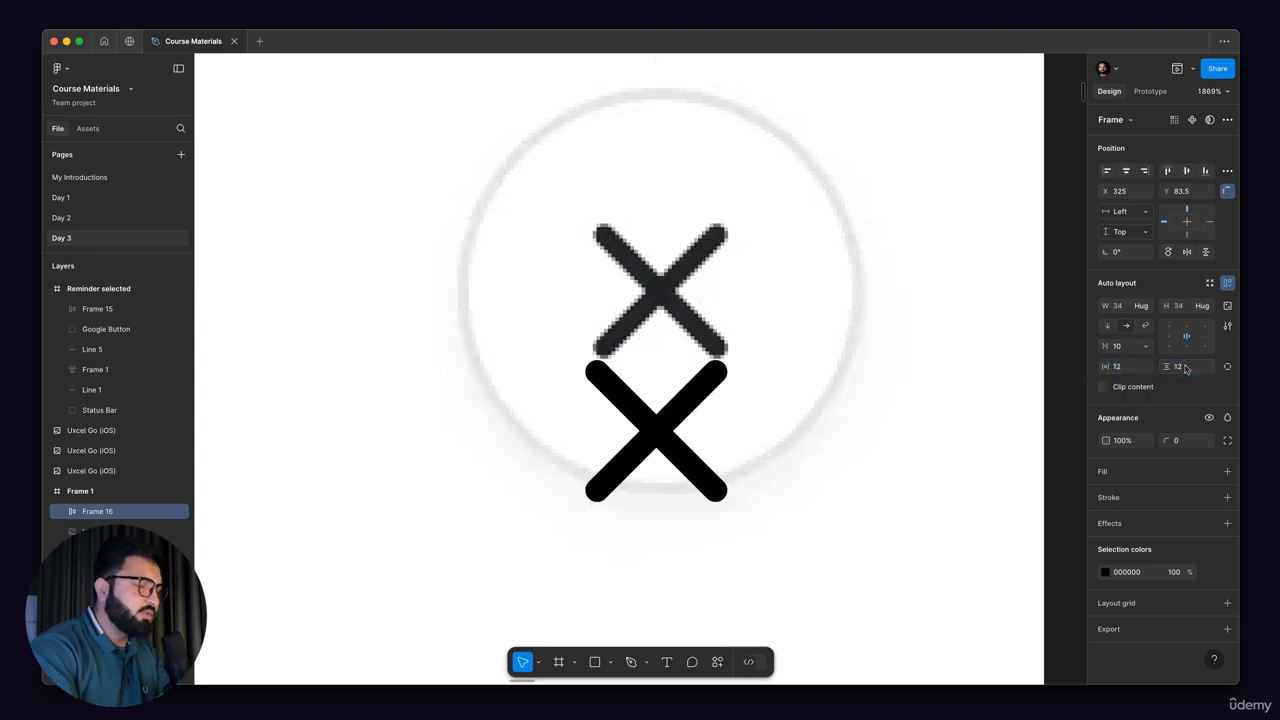
drag(699, 418, 705, 278)
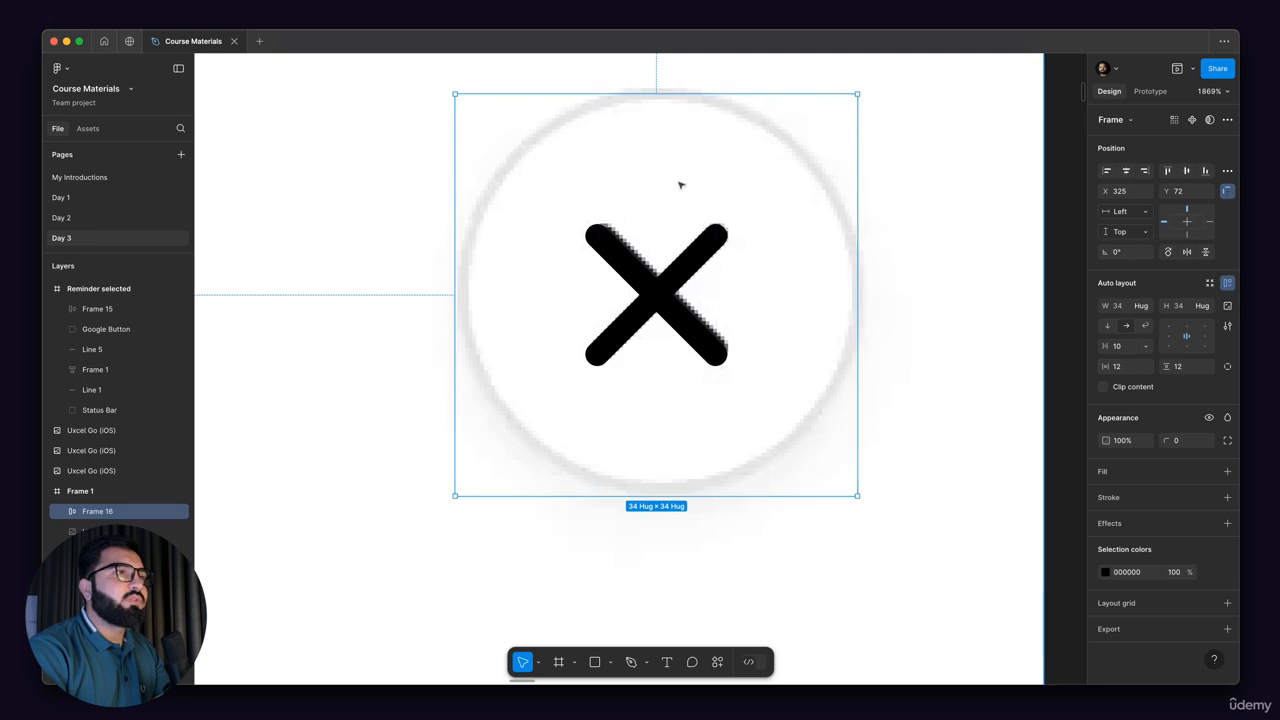
Step: Give the button frame a white FFFFFF fill, a 1 px inside stroke and a corner radius of 51
click(1228, 476)
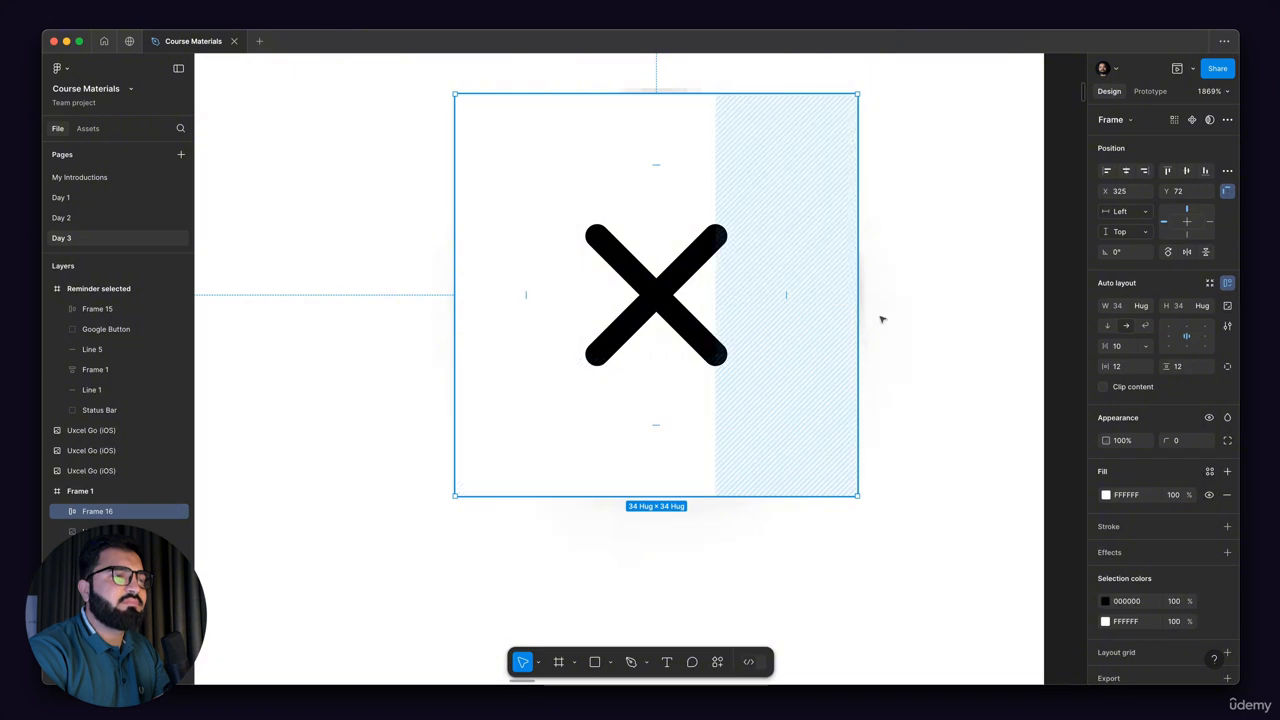
click(1228, 528)
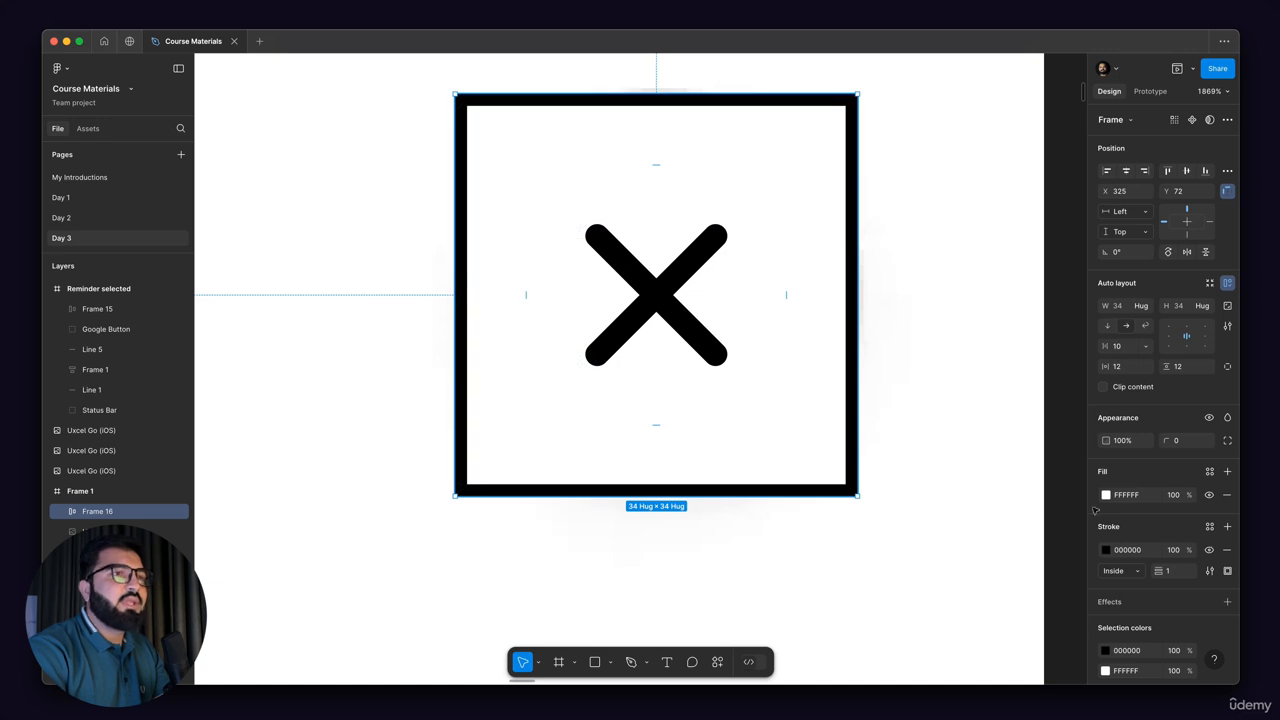
drag(1165, 441, 1213, 441)
Step: Move the button down to uncover the reference circle and colour its stroke E7E7E7, sampled from the reference ring
drag(652, 160, 655, 313)
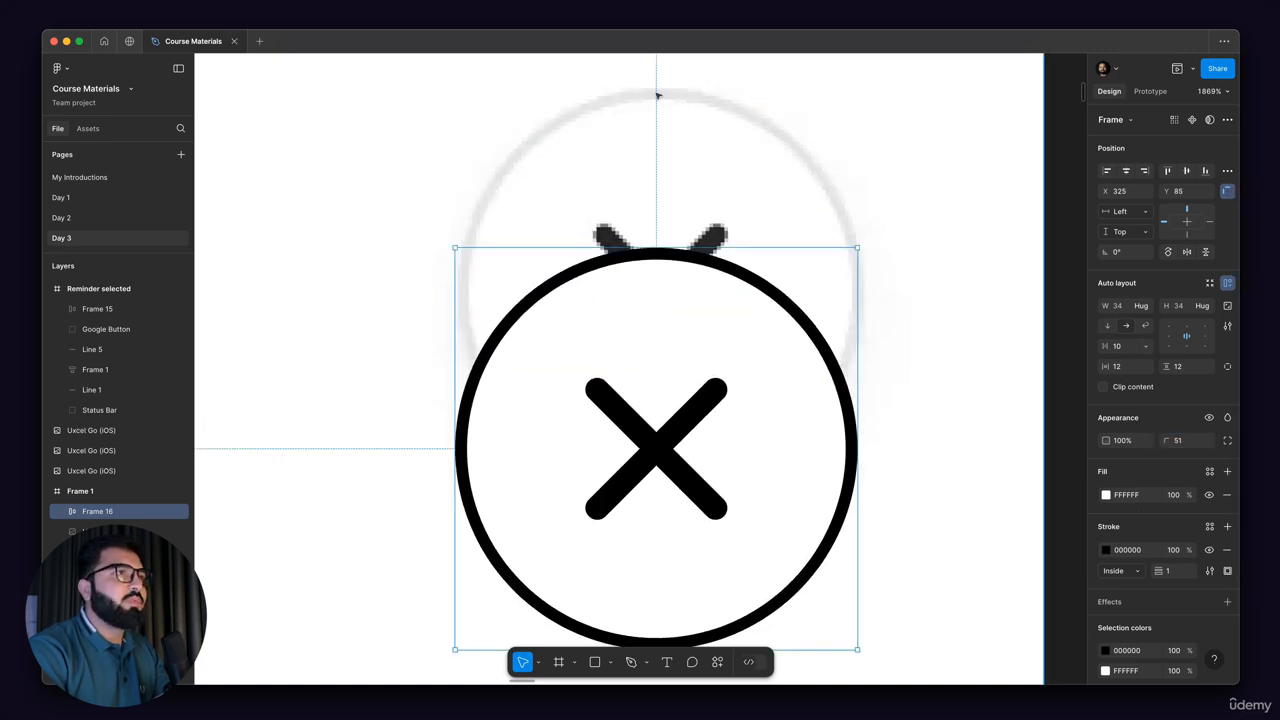
click(1106, 549)
click(954, 540)
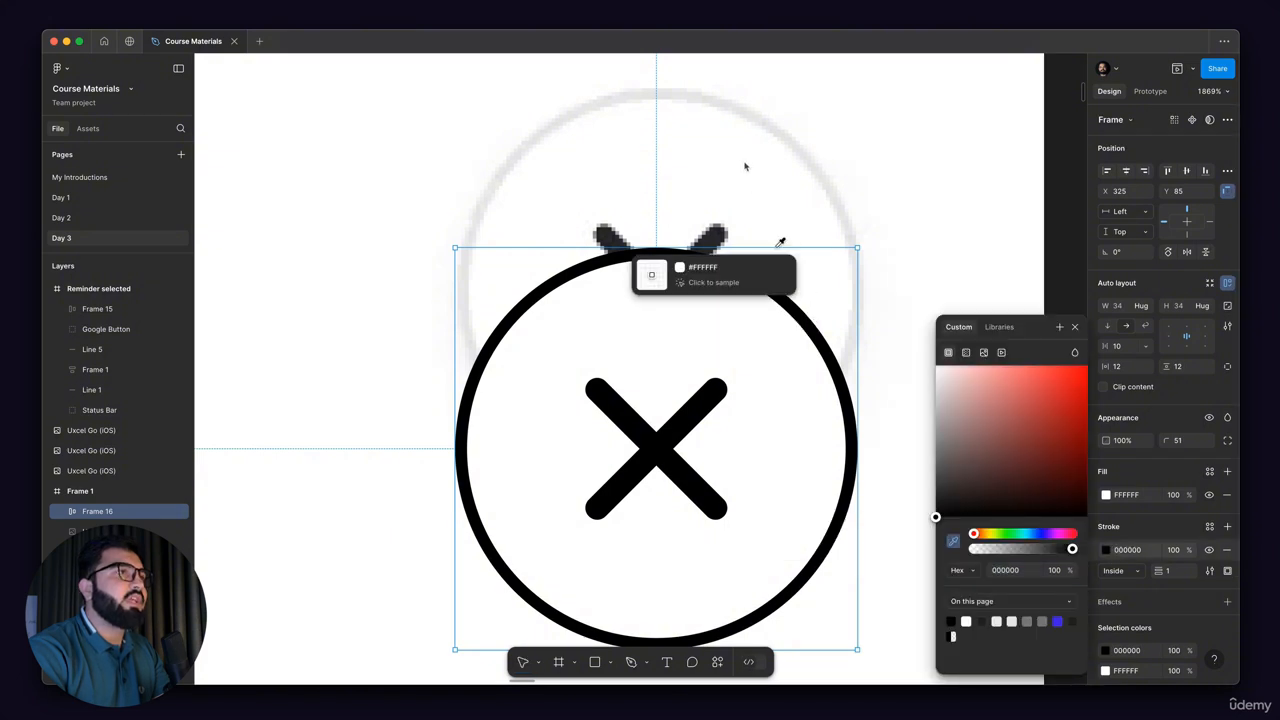
click(690, 92)
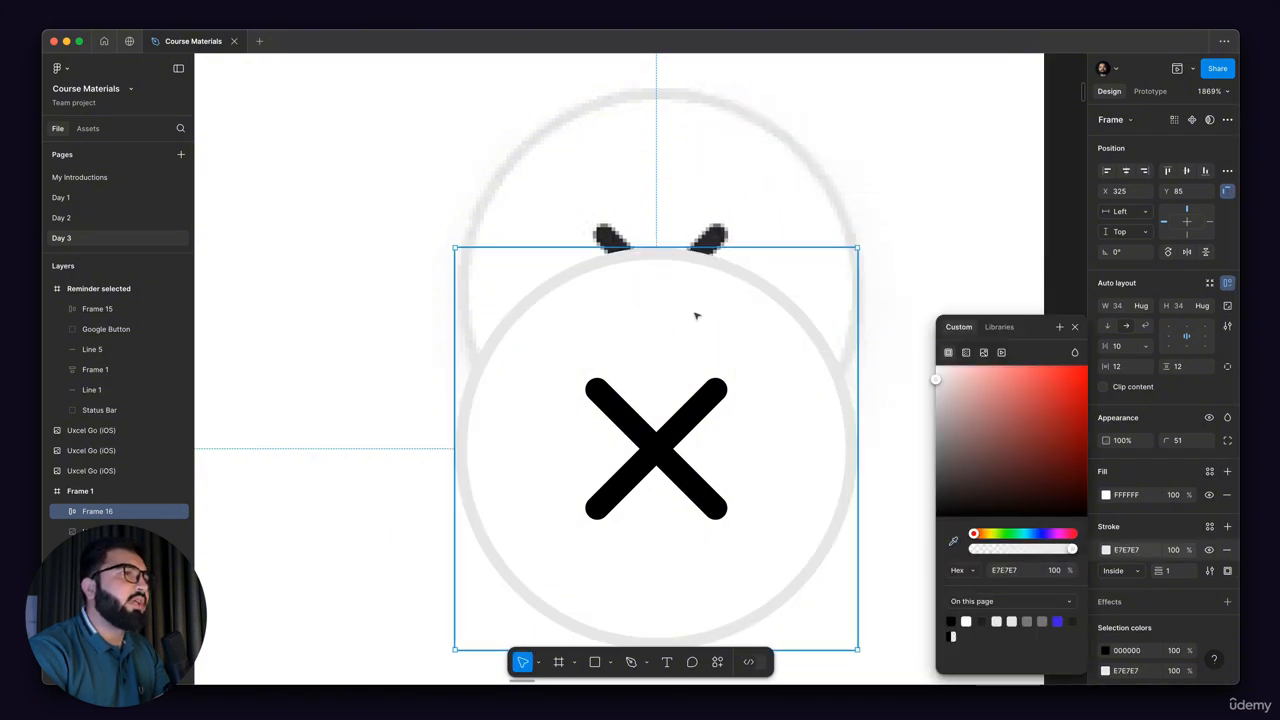
Step: Move the button back up to Y 72 and check its alignment with the reference circle
scroll(666, 286, down, 2)
key(Up)
key(Up)
key(Up)
key(Up)
key(Up)
key(Up)
key(Up)
key(Up)
key(Up)
key(Up)
key(Up)
key(Up)
key(Up)
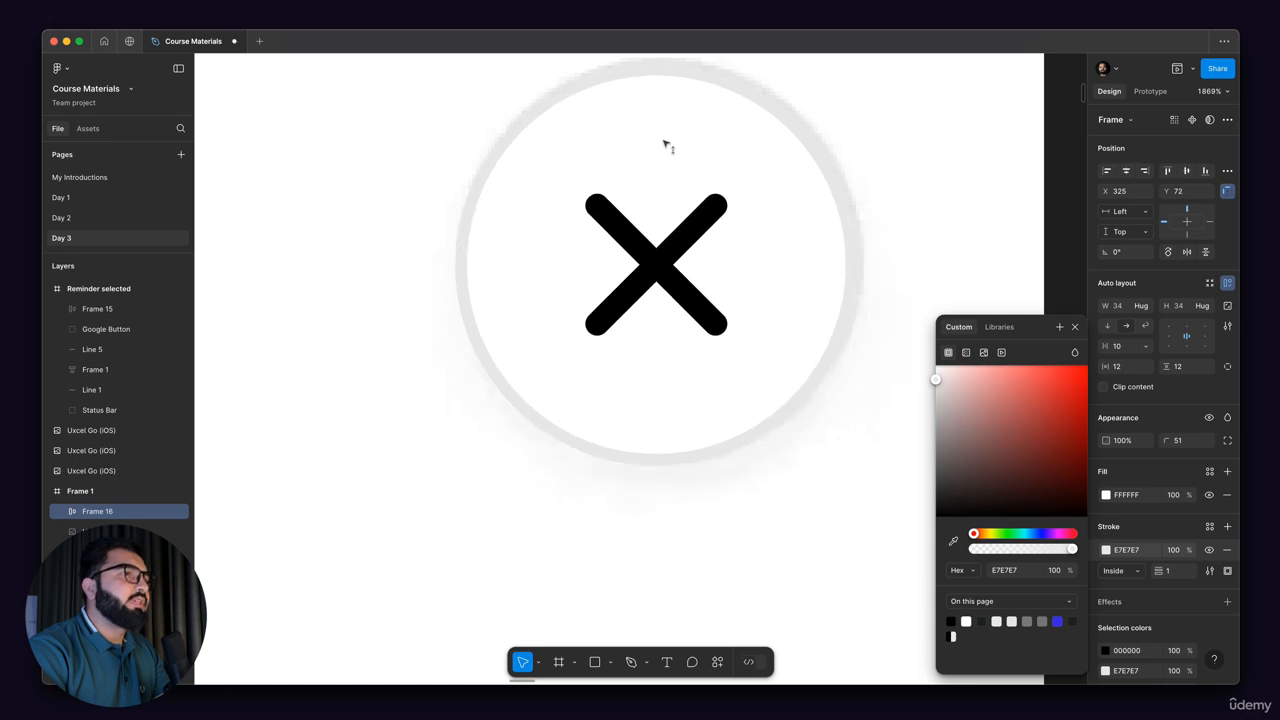
key(Up)
key(Down)
scroll(540, 428, up, 5)
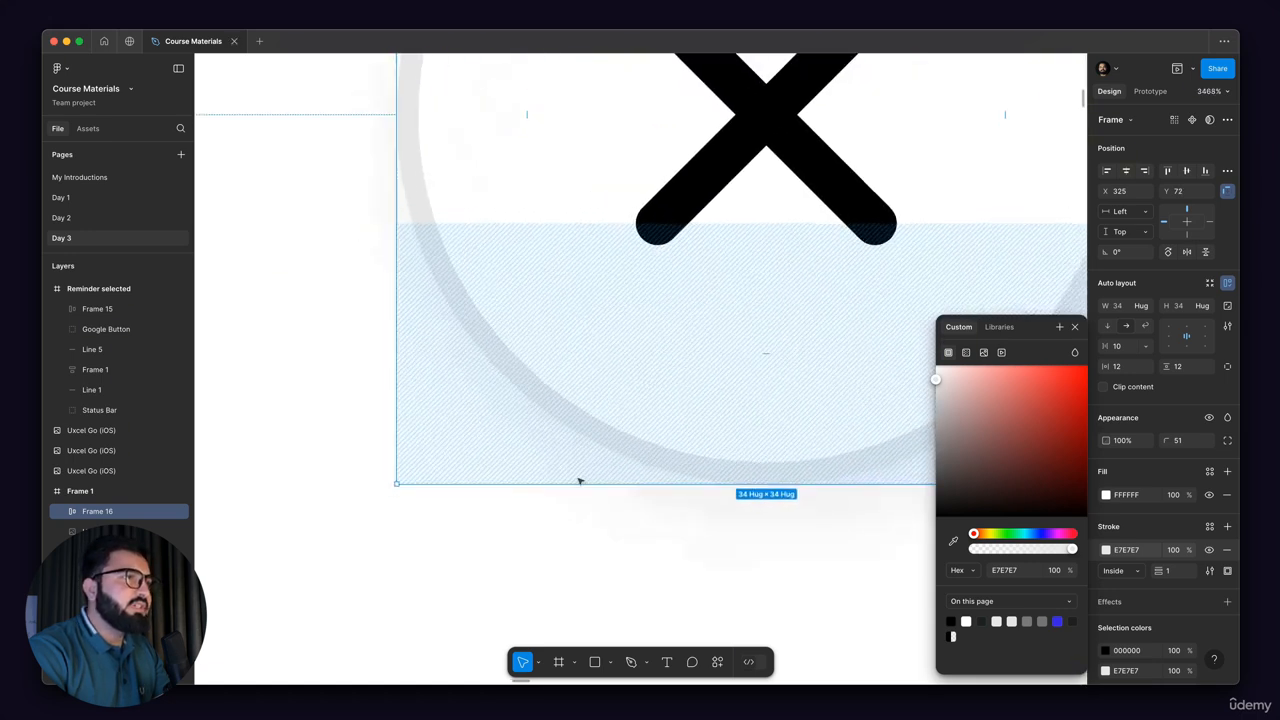
scroll(582, 480, down, 6)
drag(864, 401, 760, 389)
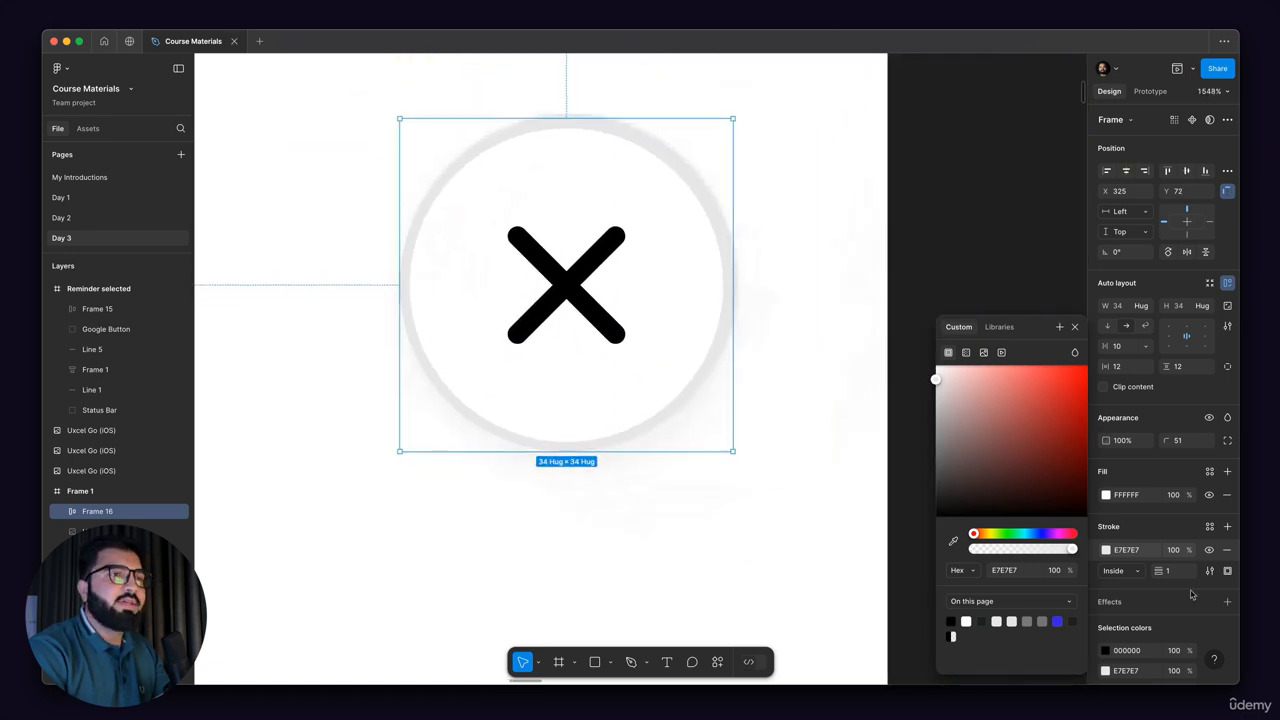
Step: Add a drop shadow to the close button and lower the shadow colour's opacity to 12%
scroll(1147, 633, down, 2)
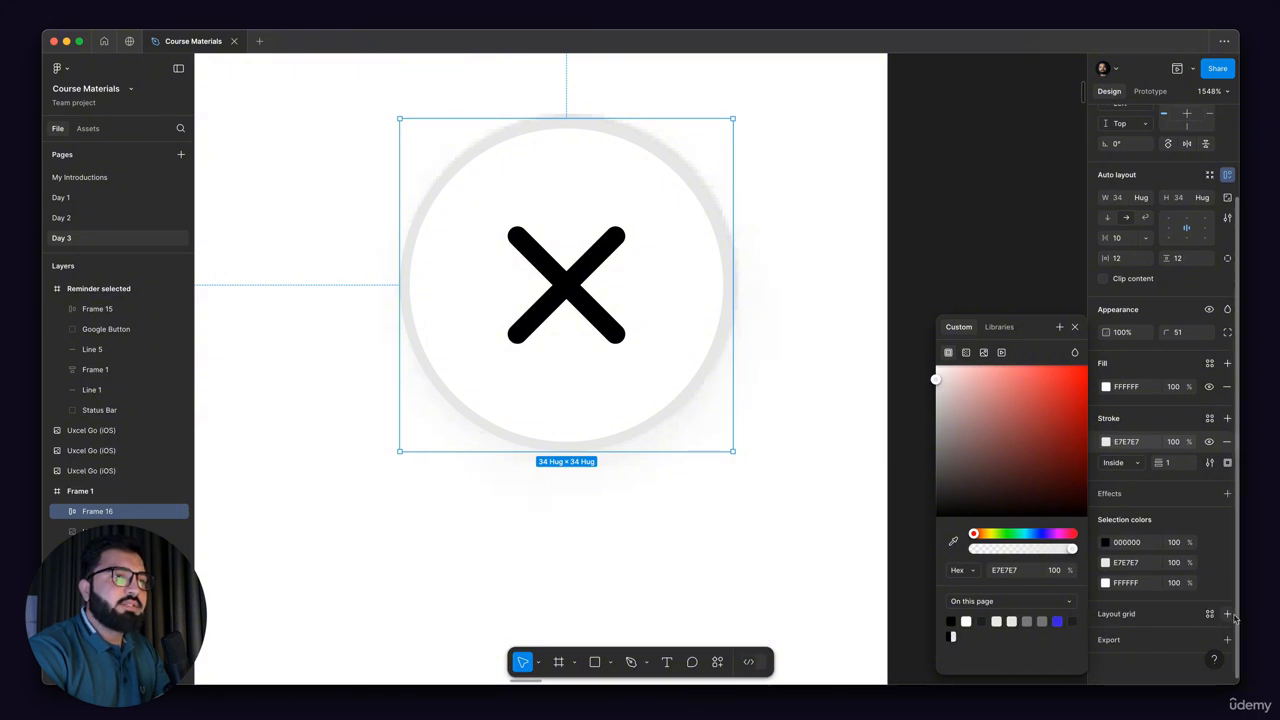
click(1227, 498)
click(1106, 517)
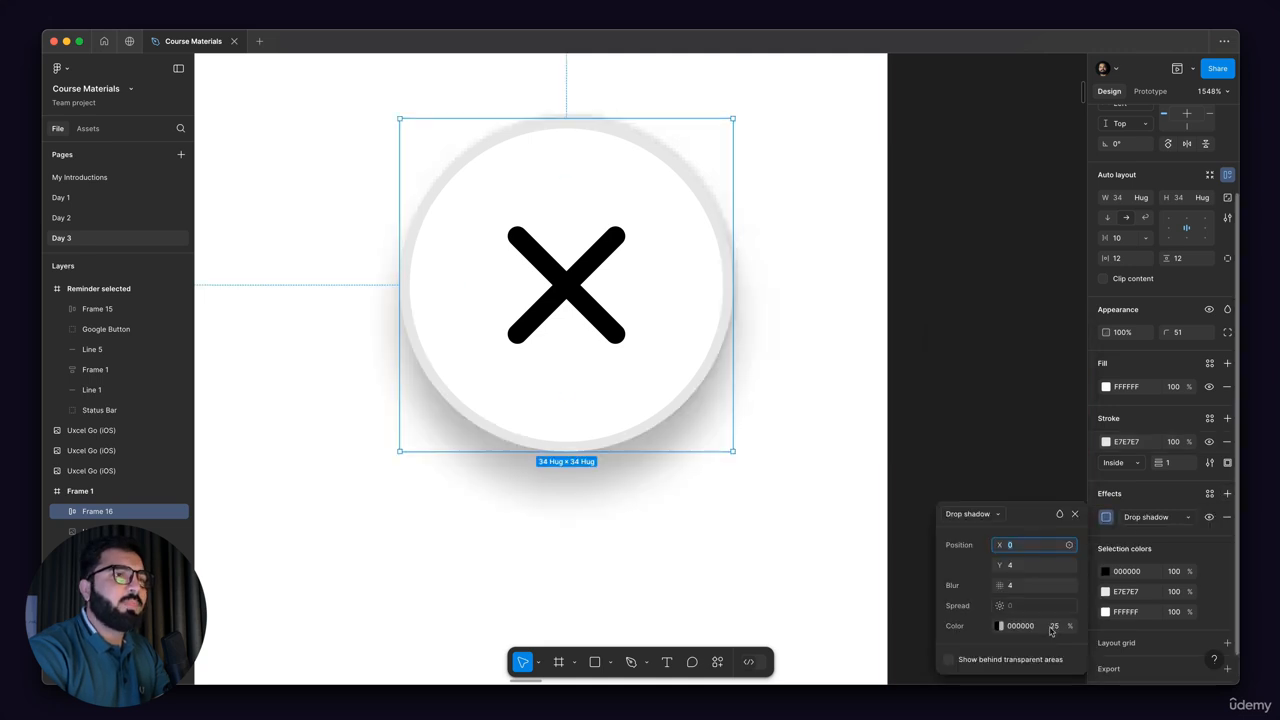
drag(1055, 626, 1035, 628)
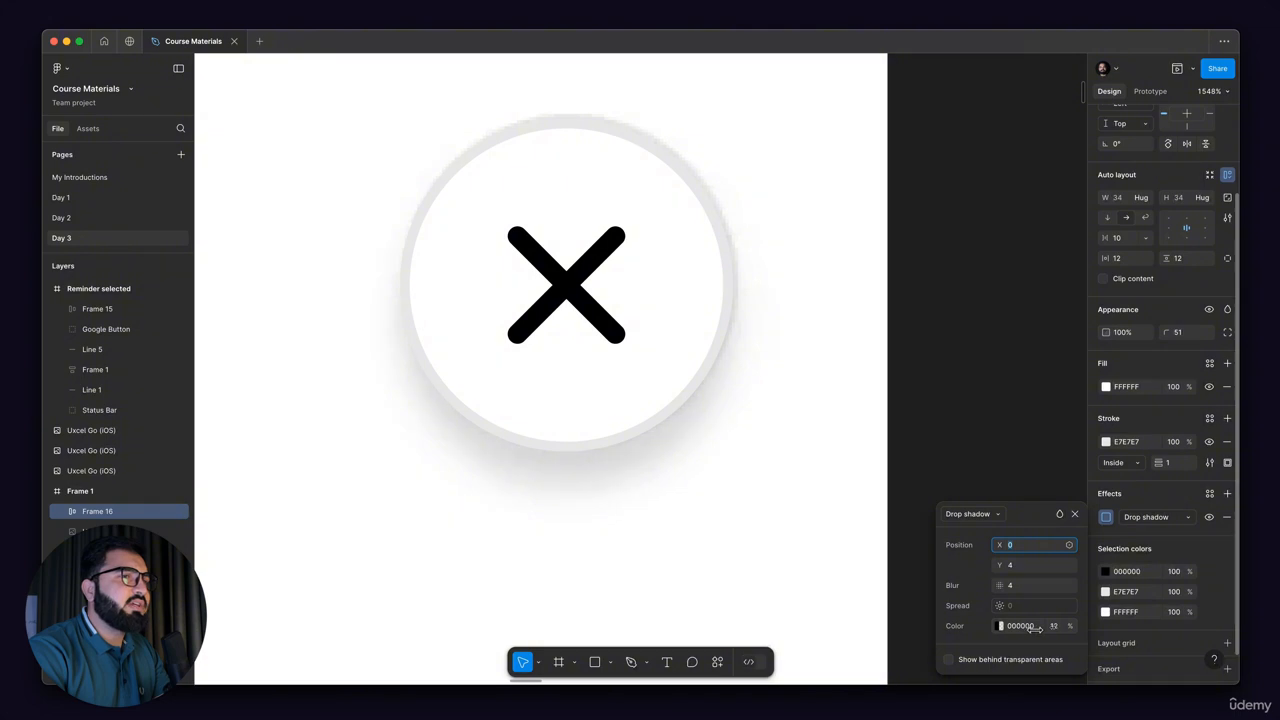
scroll(713, 371, down, 5)
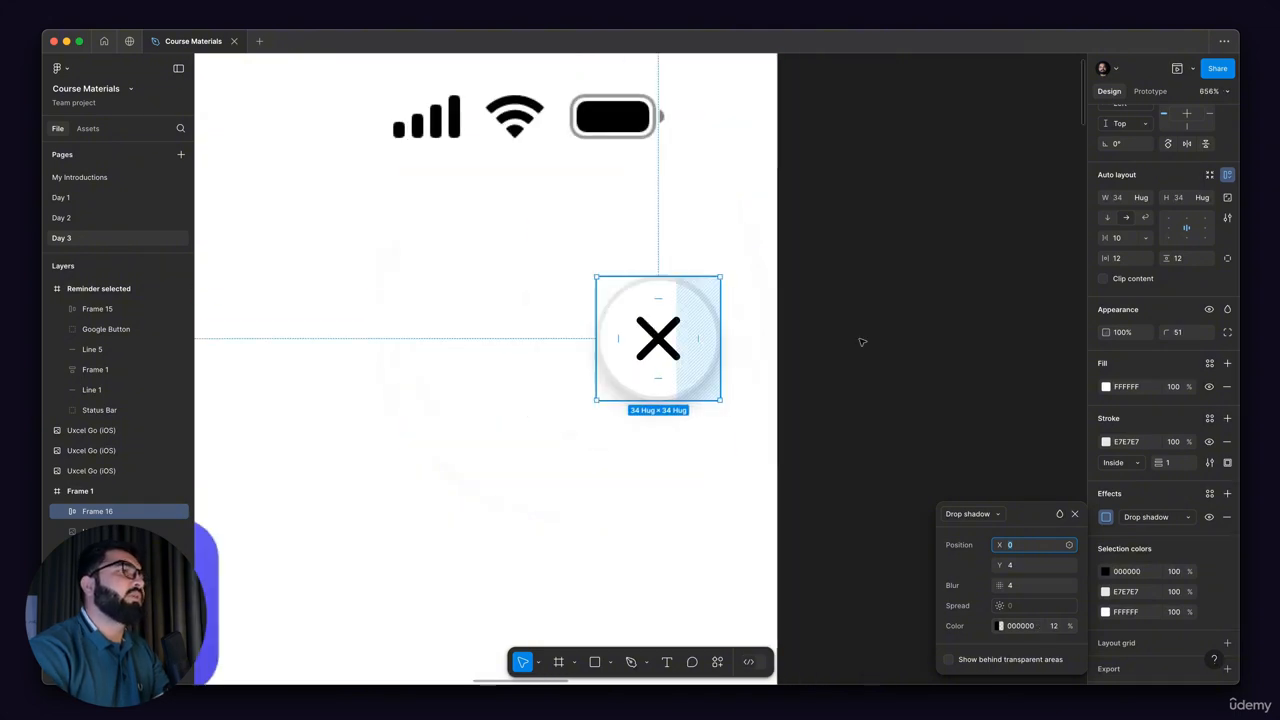
click(863, 341)
Step: Copy the finished close button from Frame 1 into the Reminder selected frame
scroll(881, 328, down, 4)
scroll(881, 328, down, 10)
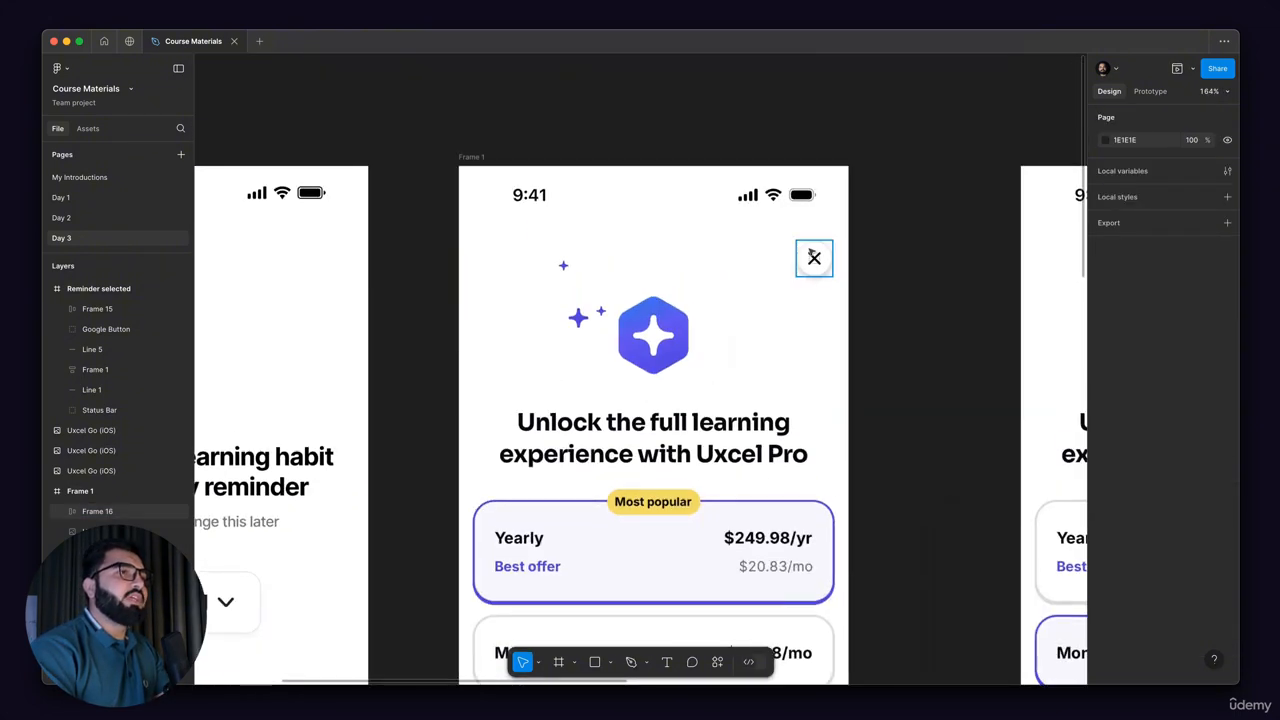
scroll(958, 316, left, 5)
click(993, 309)
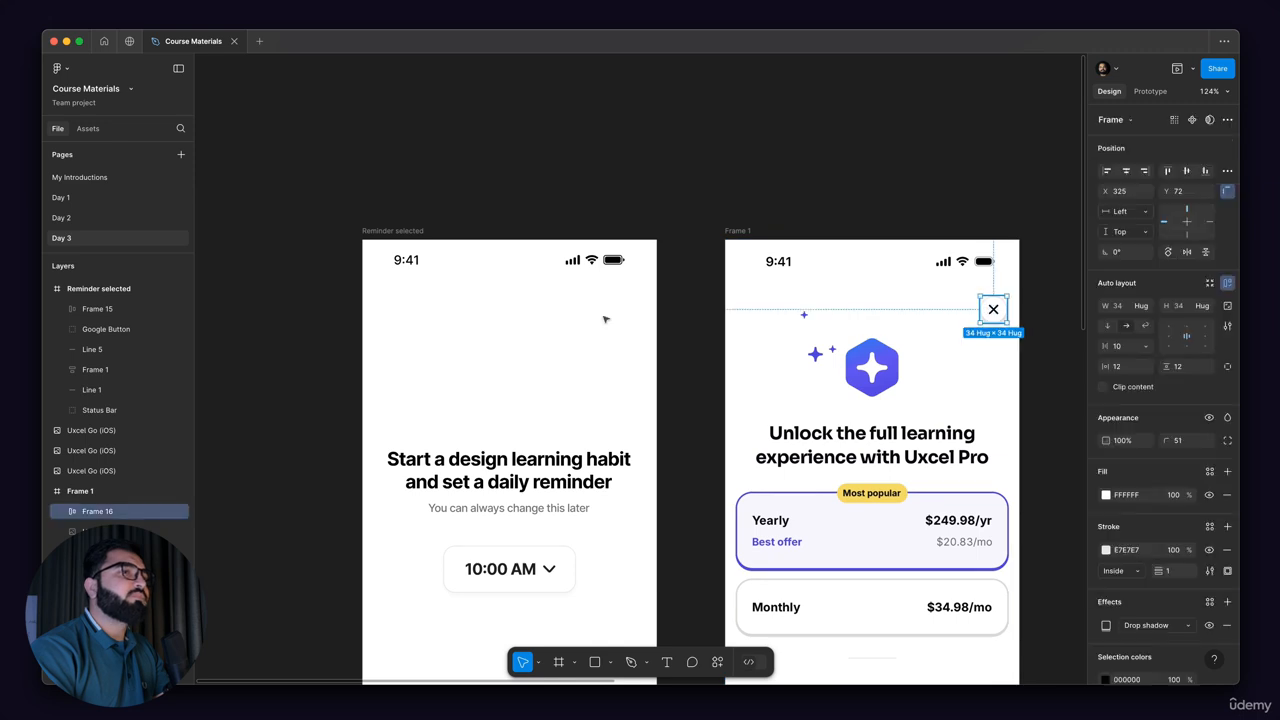
click(538, 323)
key(ctrl+v)
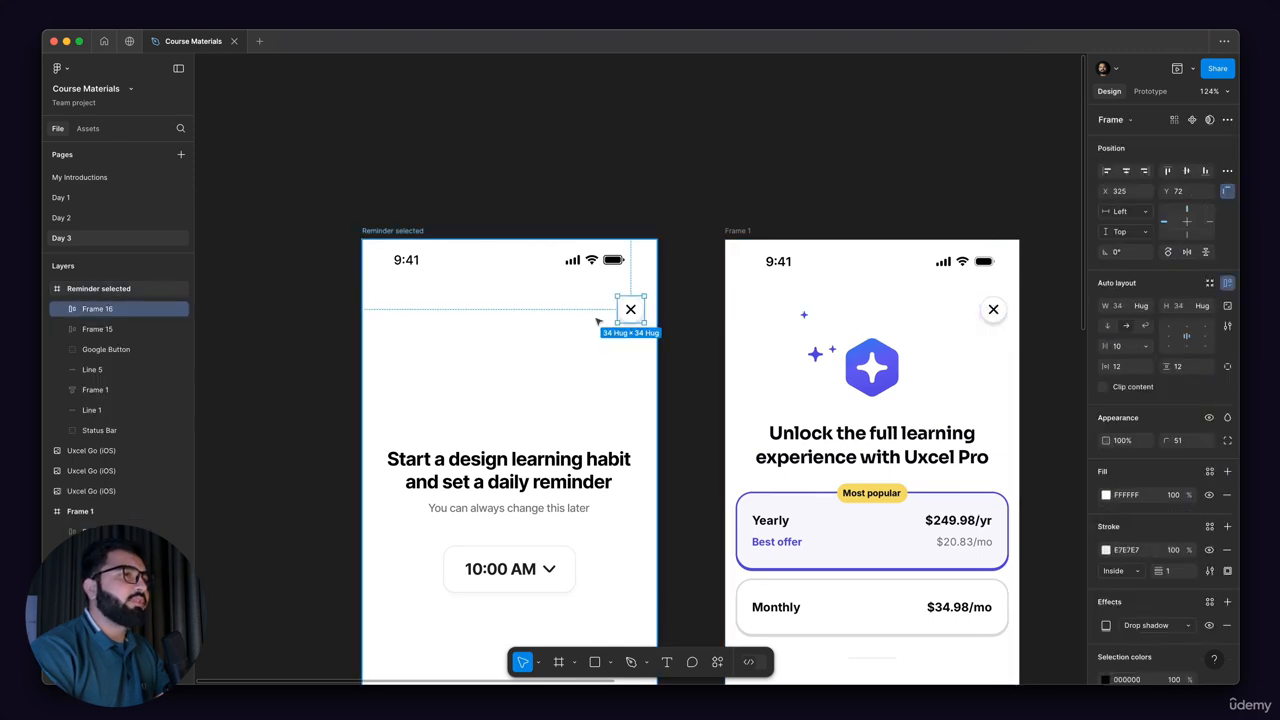
Step: Compare the Reminder selected screen with the Uxcel Pro reference screens beside it
scroll(733, 338, down, 1)
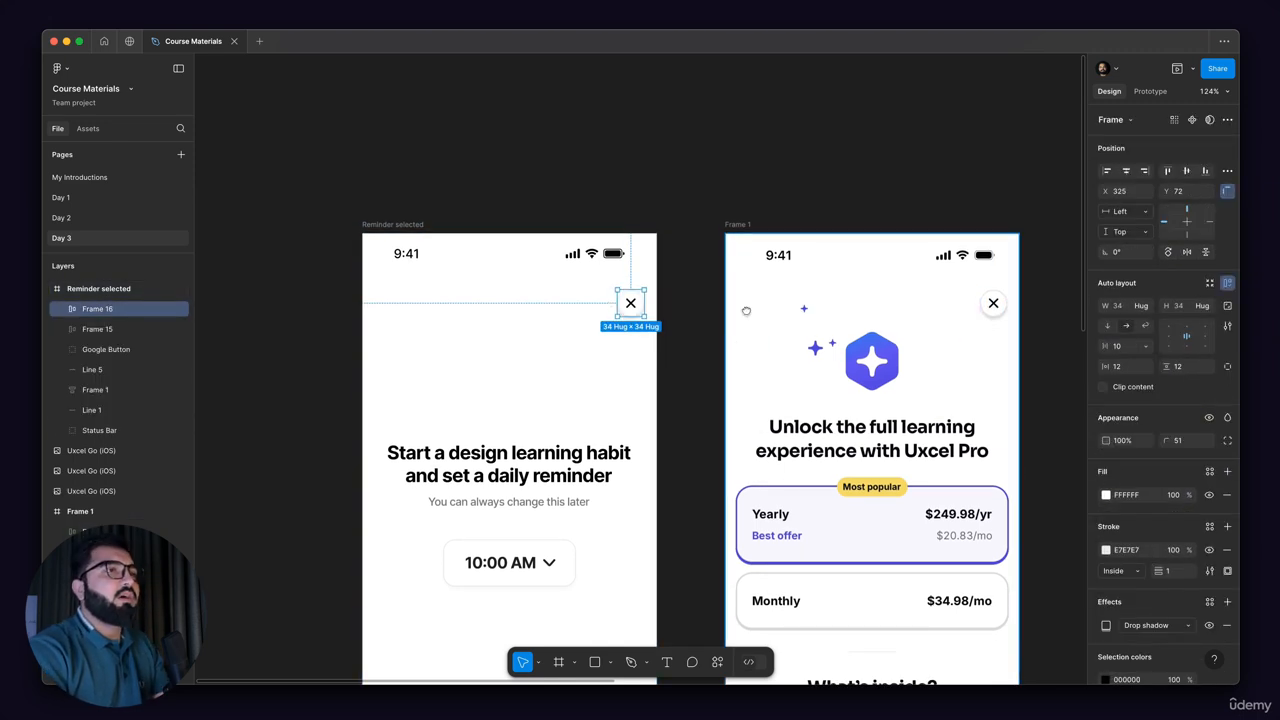
scroll(746, 311, down, 5)
scroll(866, 320, up, 3)
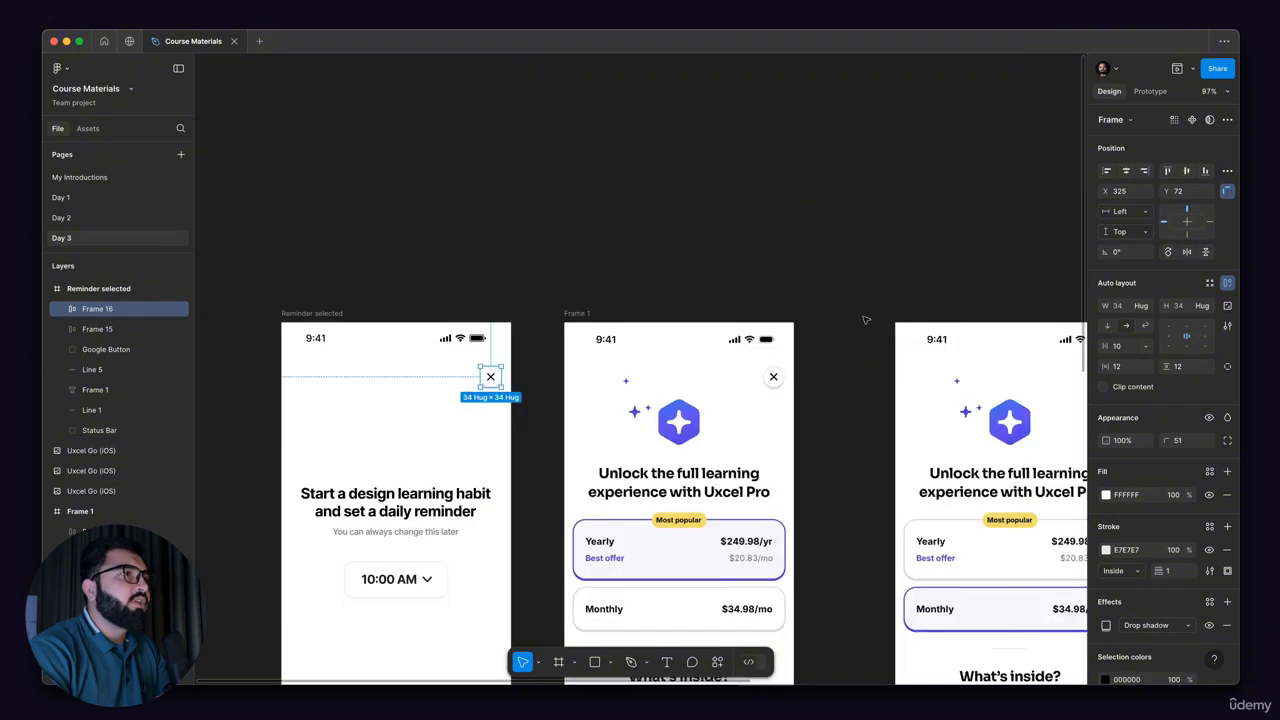
scroll(866, 320, up, 1)
scroll(855, 335, down, 5)
scroll(845, 345, up, 3)
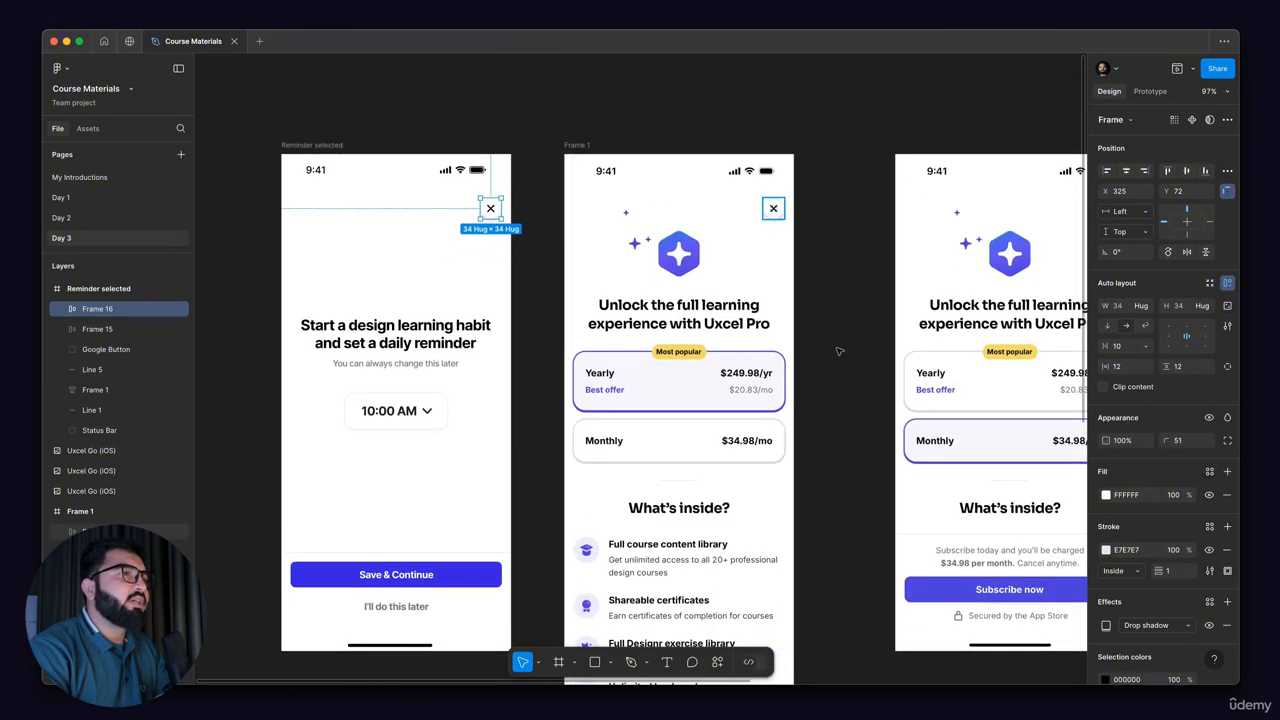
scroll(839, 351, up, 2)
scroll(758, 211, down, 3)
scroll(758, 211, left, 1)
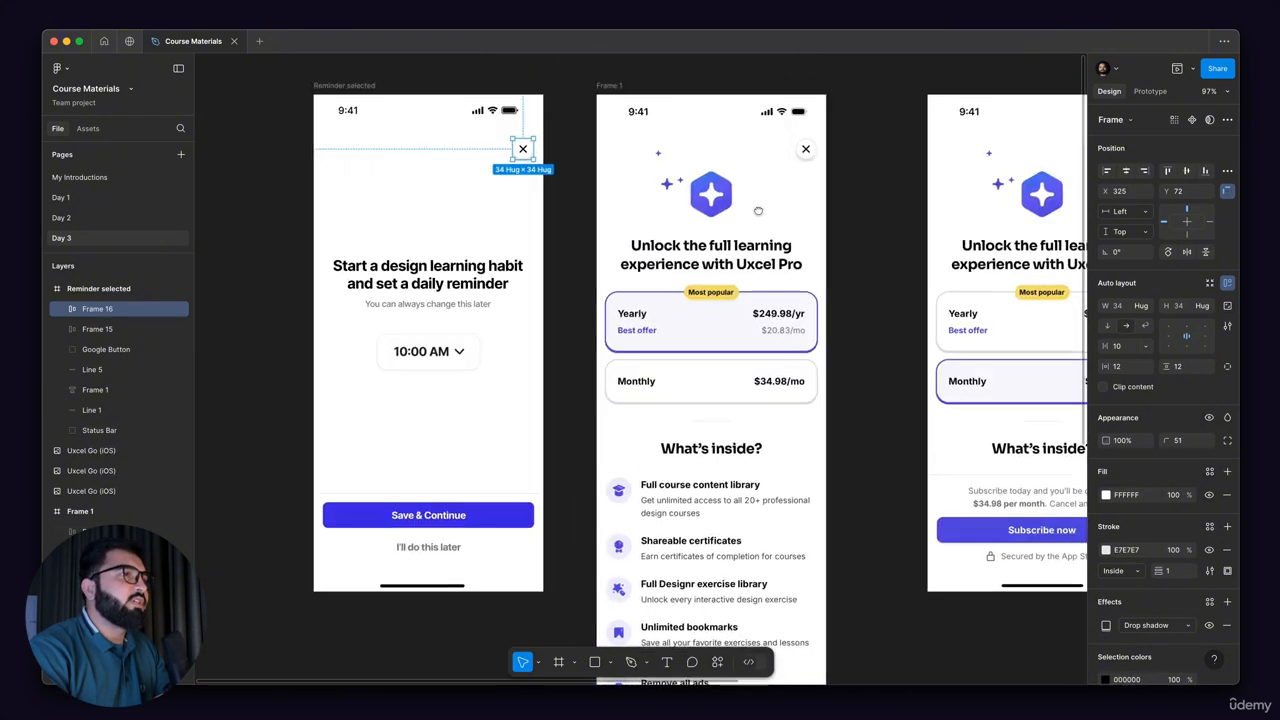
scroll(600, 287, up, 2)
scroll(600, 287, left, 2)
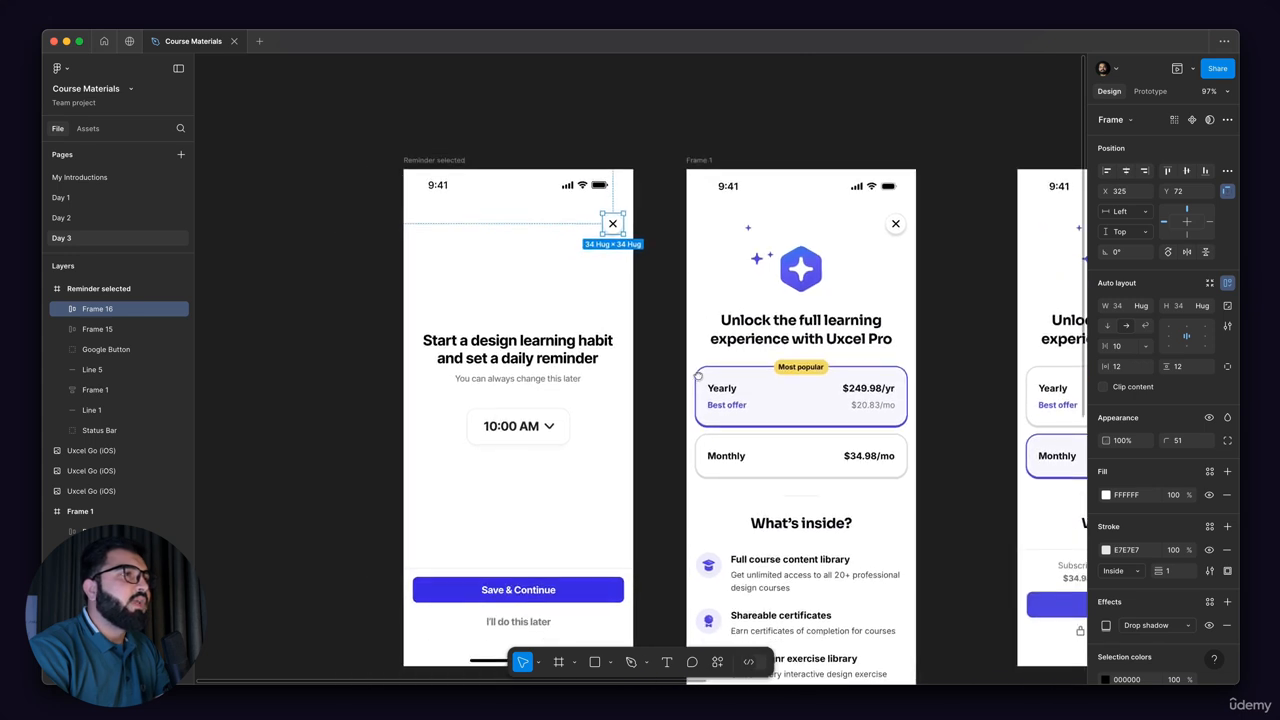
Step: Replace the Reminder selected heading with "Unlock the full learning experience with Uxcel Pro" and correct the spelling of "experience"
drag(557, 367, 582, 343)
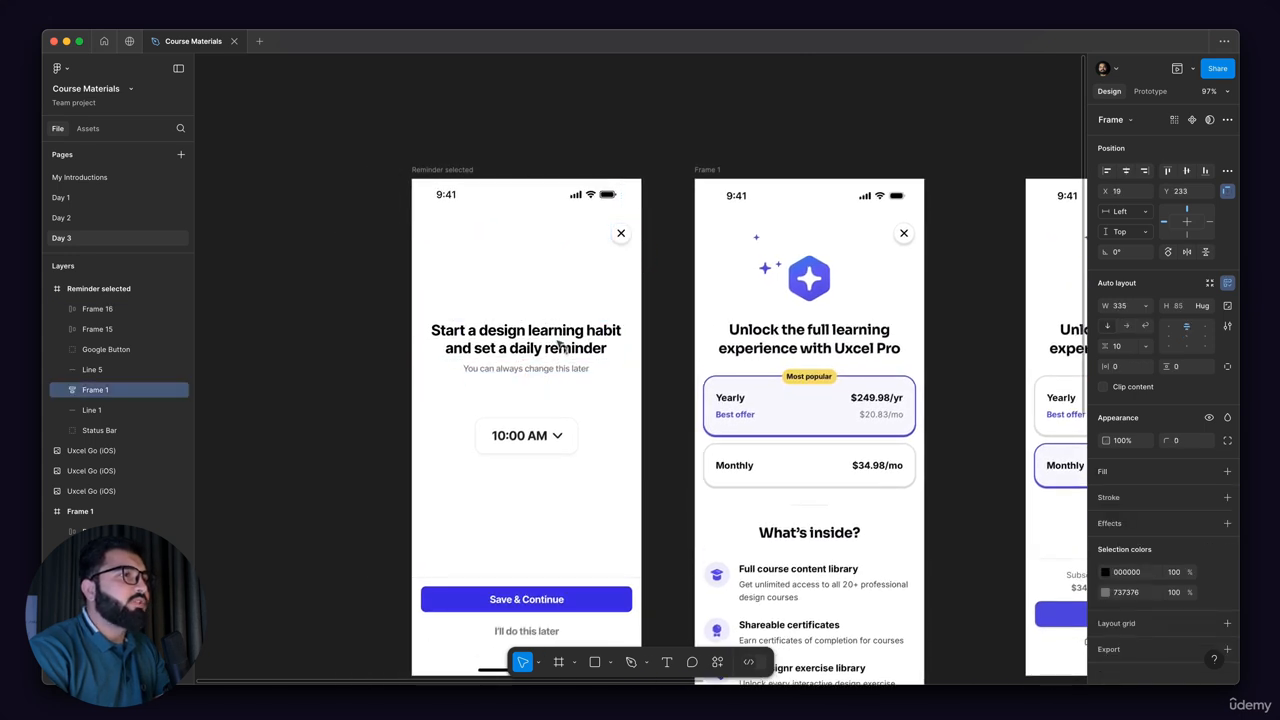
double_click(582, 343)
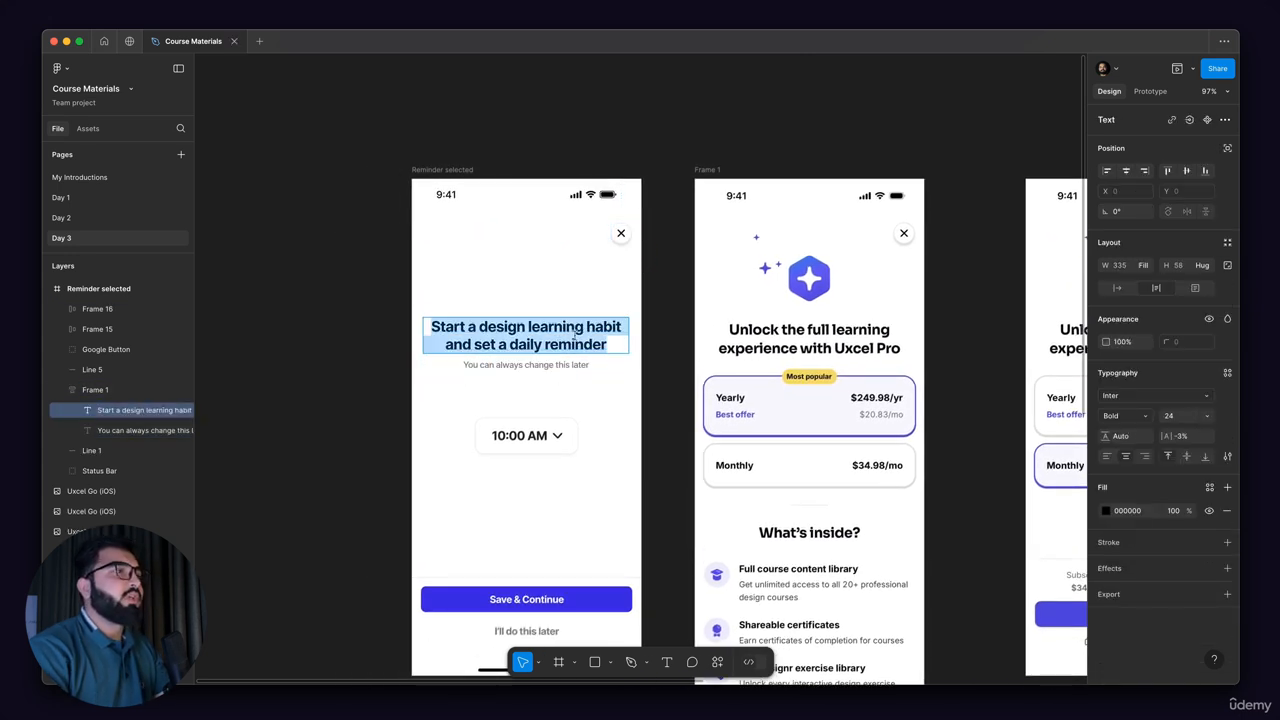
text(Unlock th)
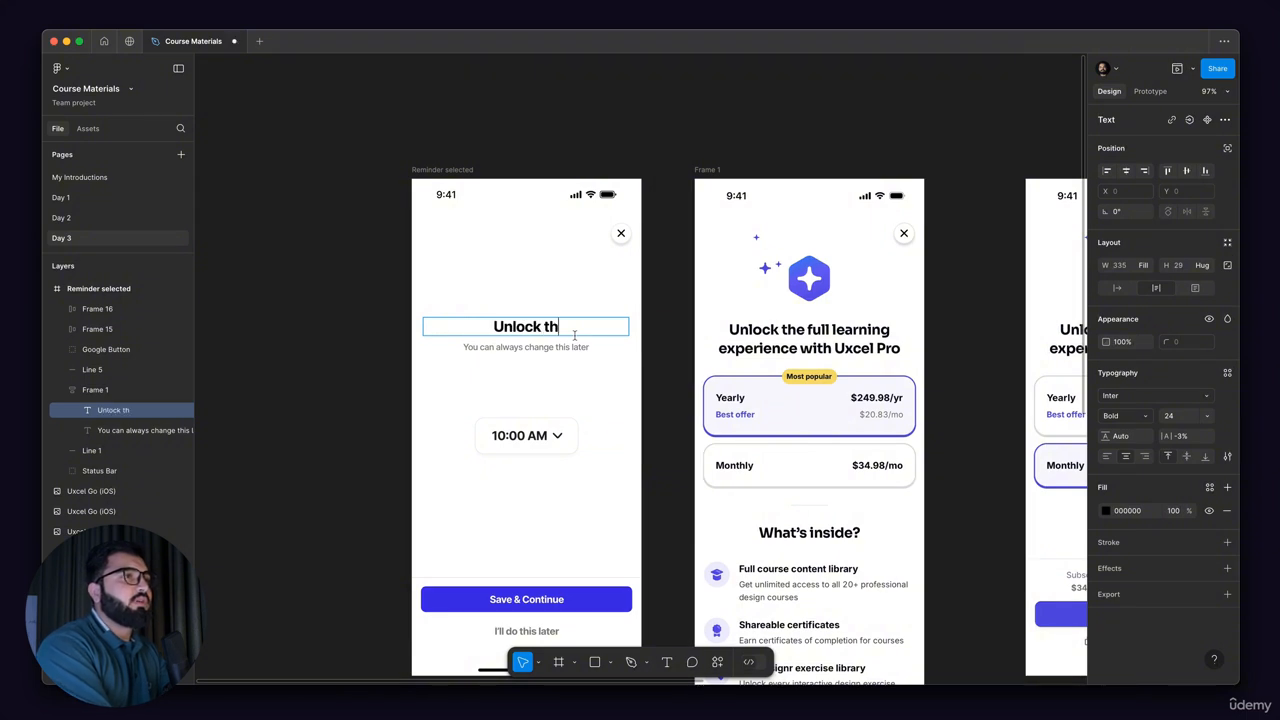
text(e full learn)
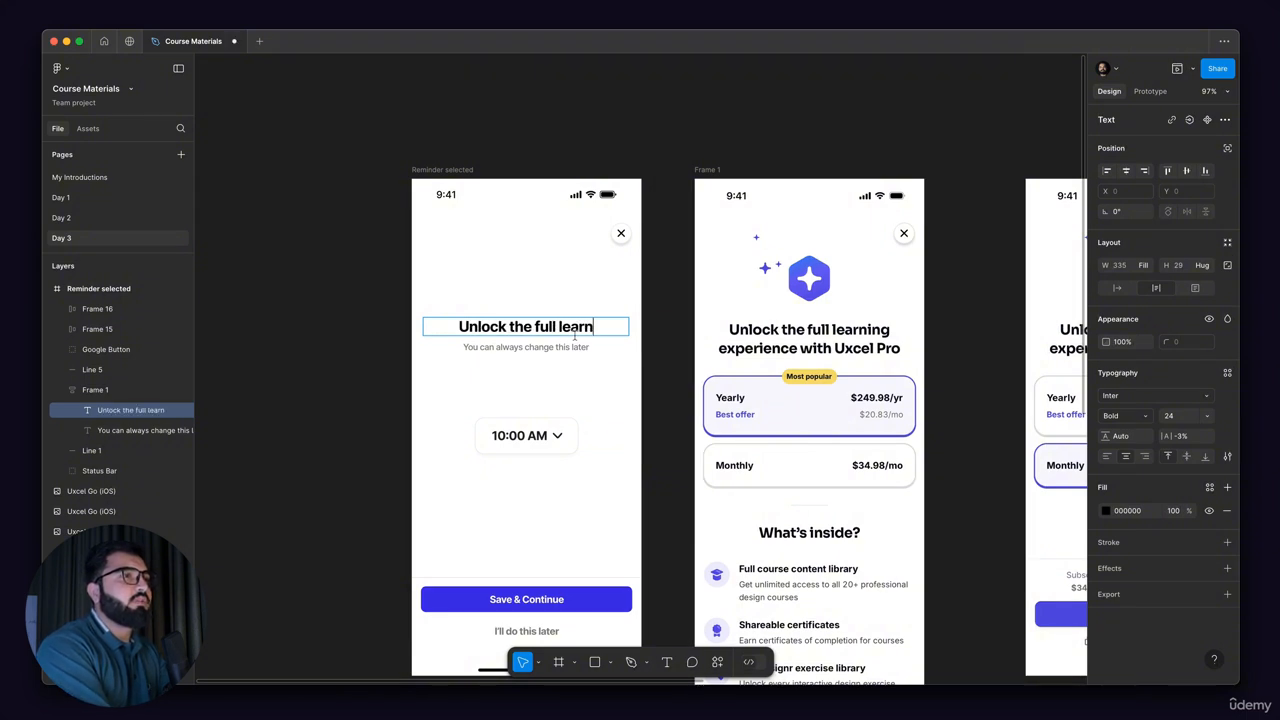
text(ing exp)
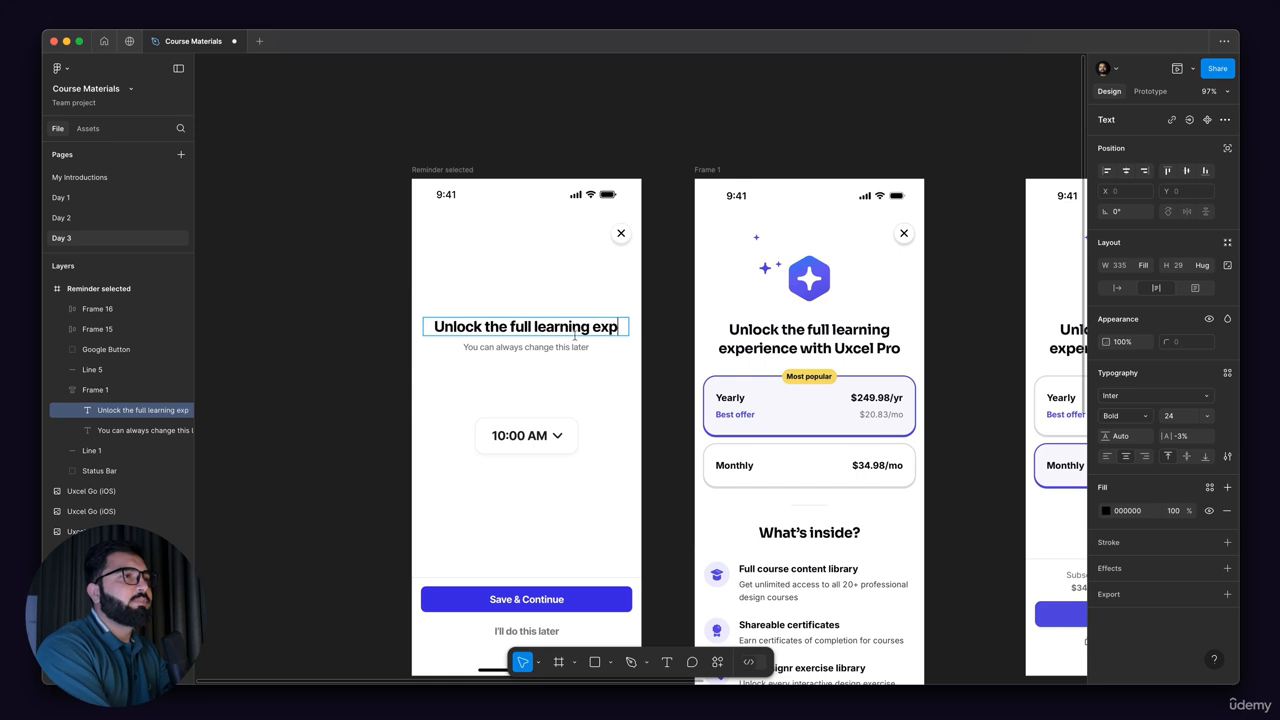
text(ereince wi)
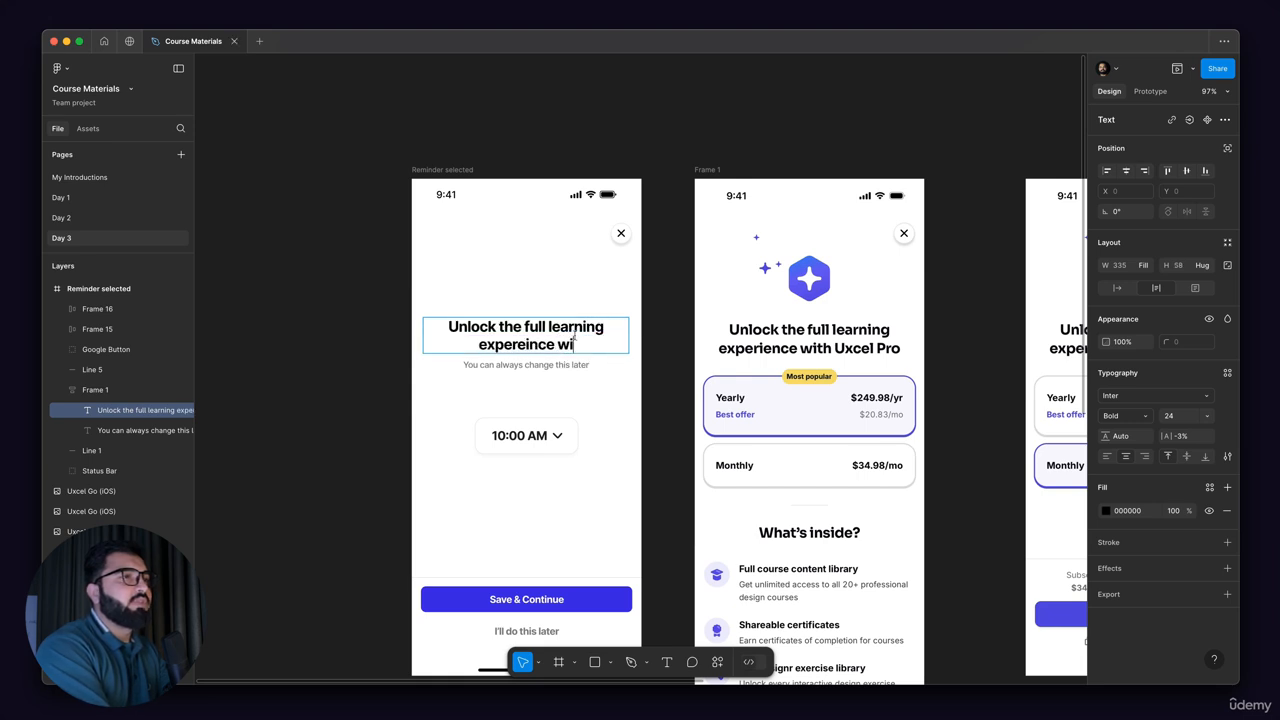
text(th Uxc)
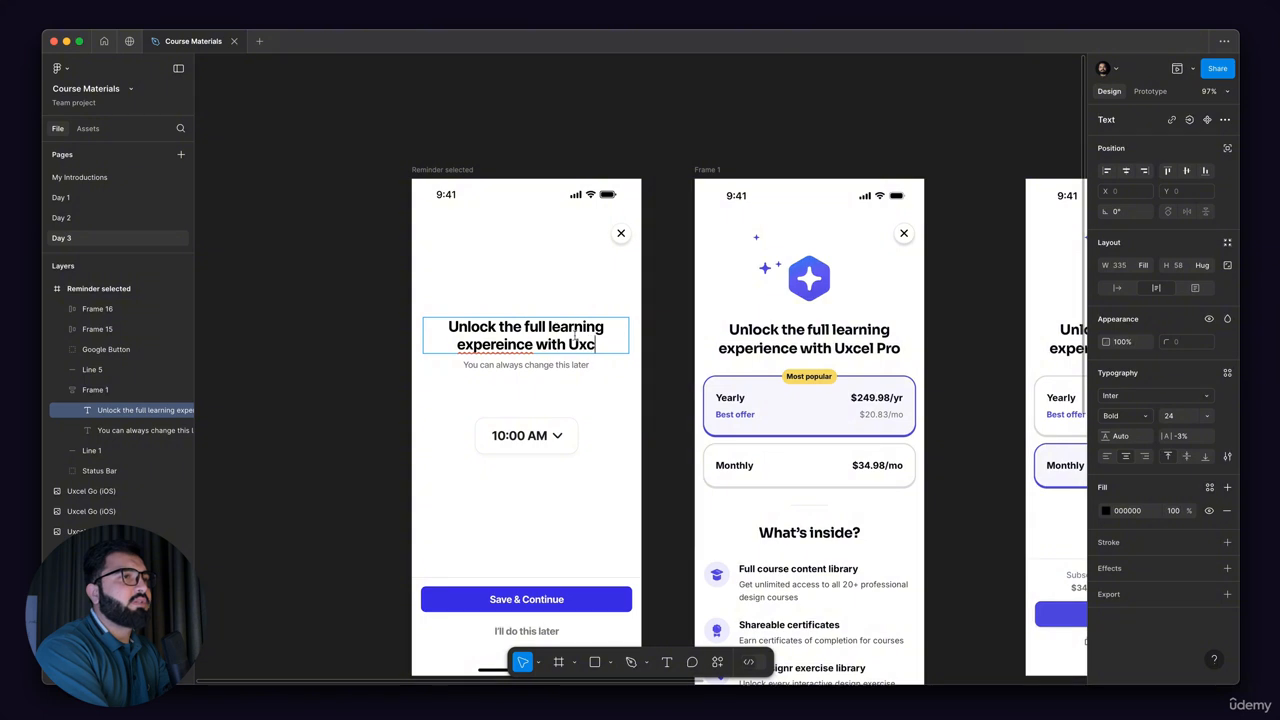
text(el Pro)
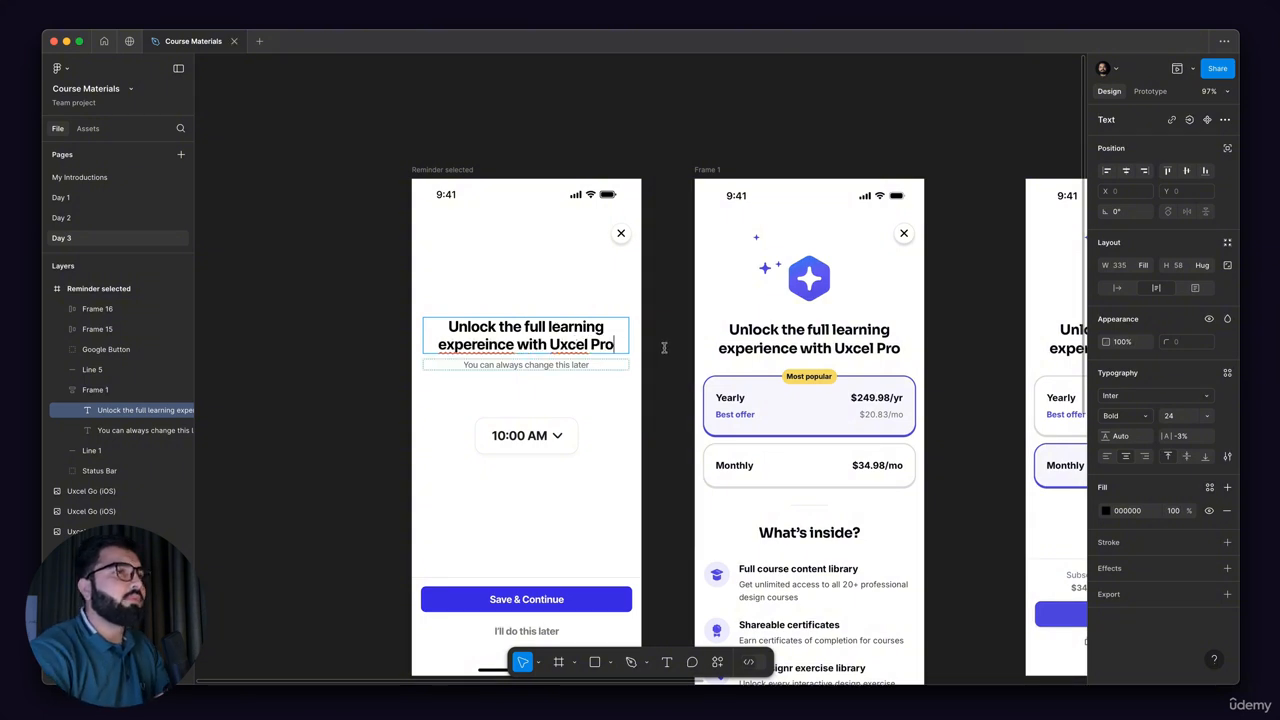
right_click(442, 342)
click(500, 356)
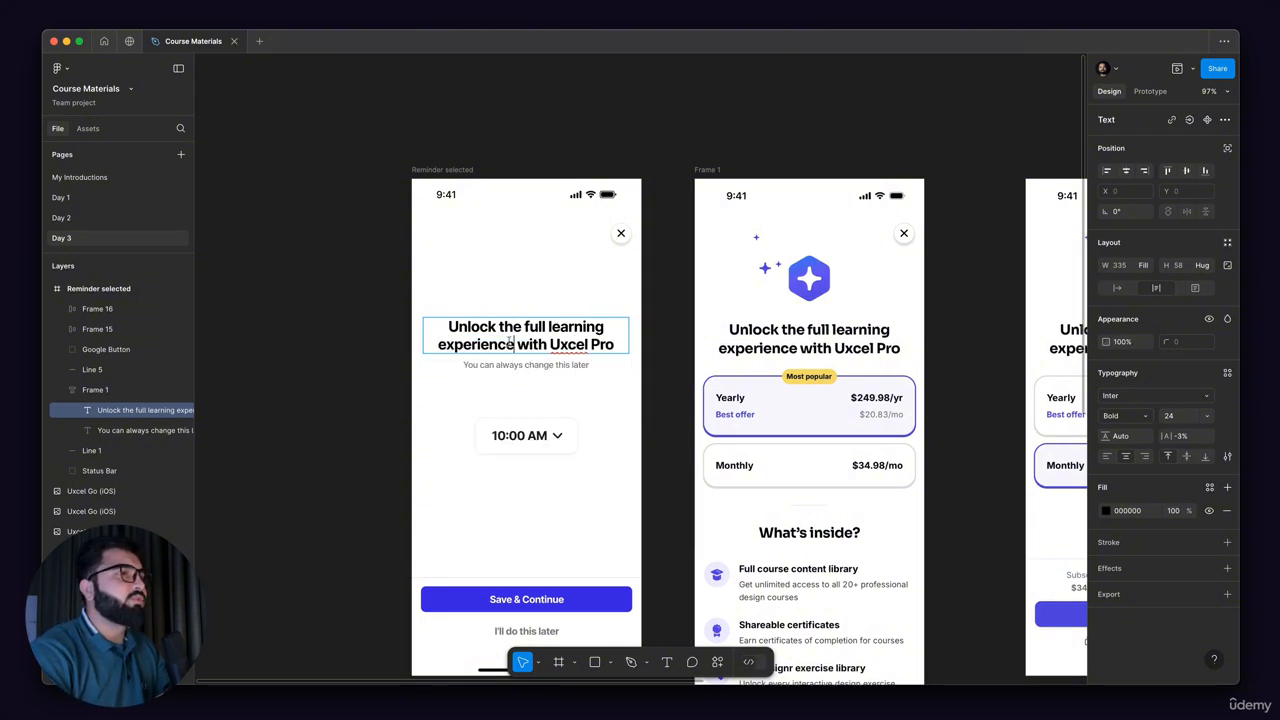
Step: Finish editing the heading and examine the hexagon badge and its surrounding sparkles in Frame 1
key(Escape)
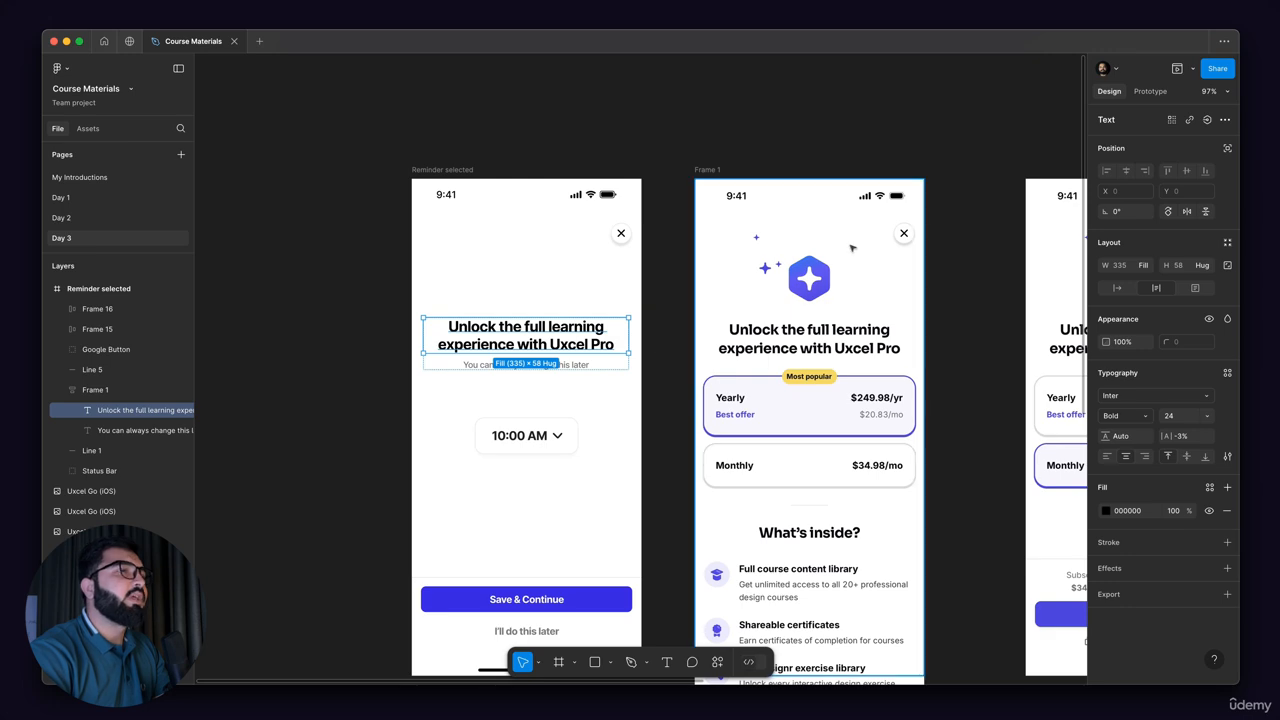
scroll(853, 249, up, 5)
drag(778, 293, 860, 306)
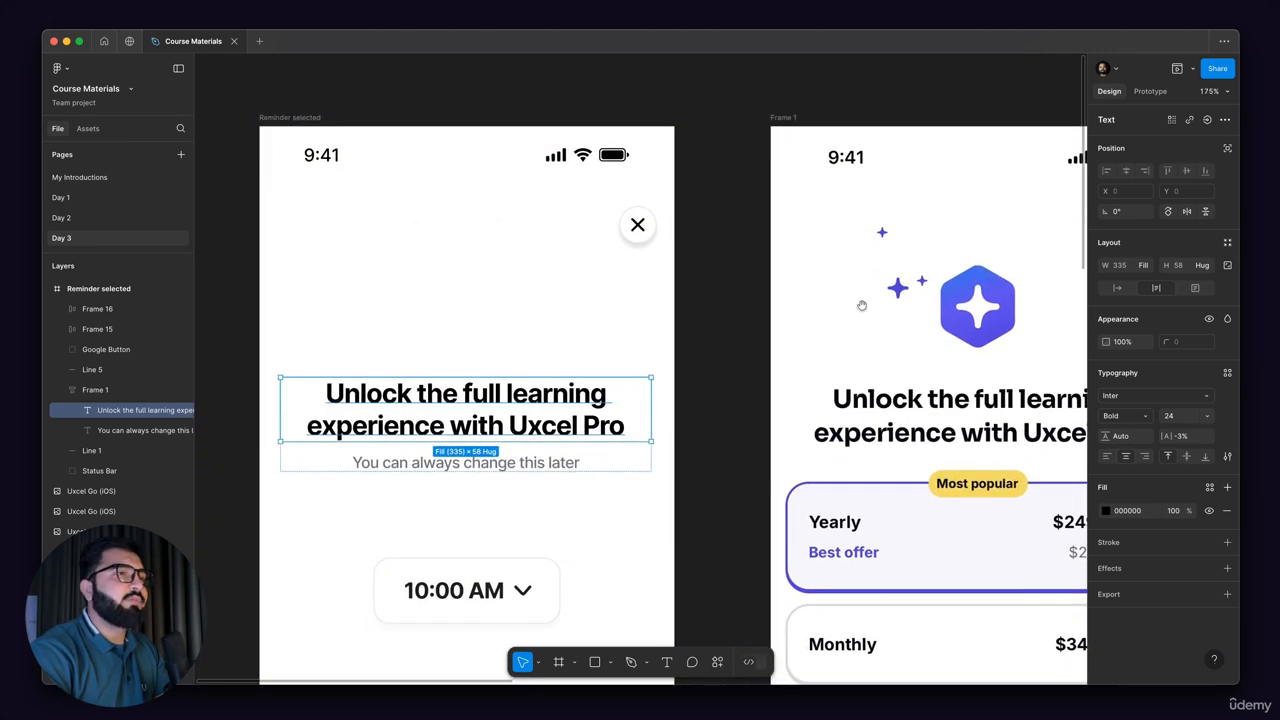
scroll(861, 306, up, 7)
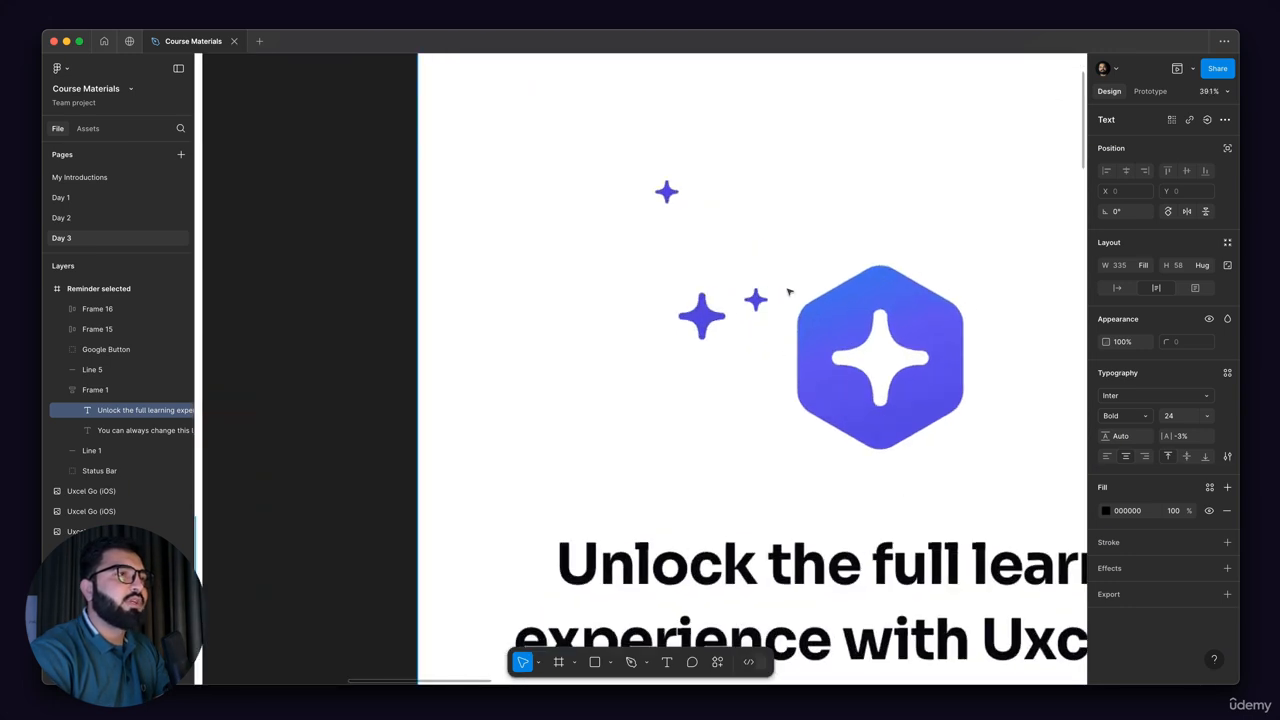
scroll(703, 312, up, 8)
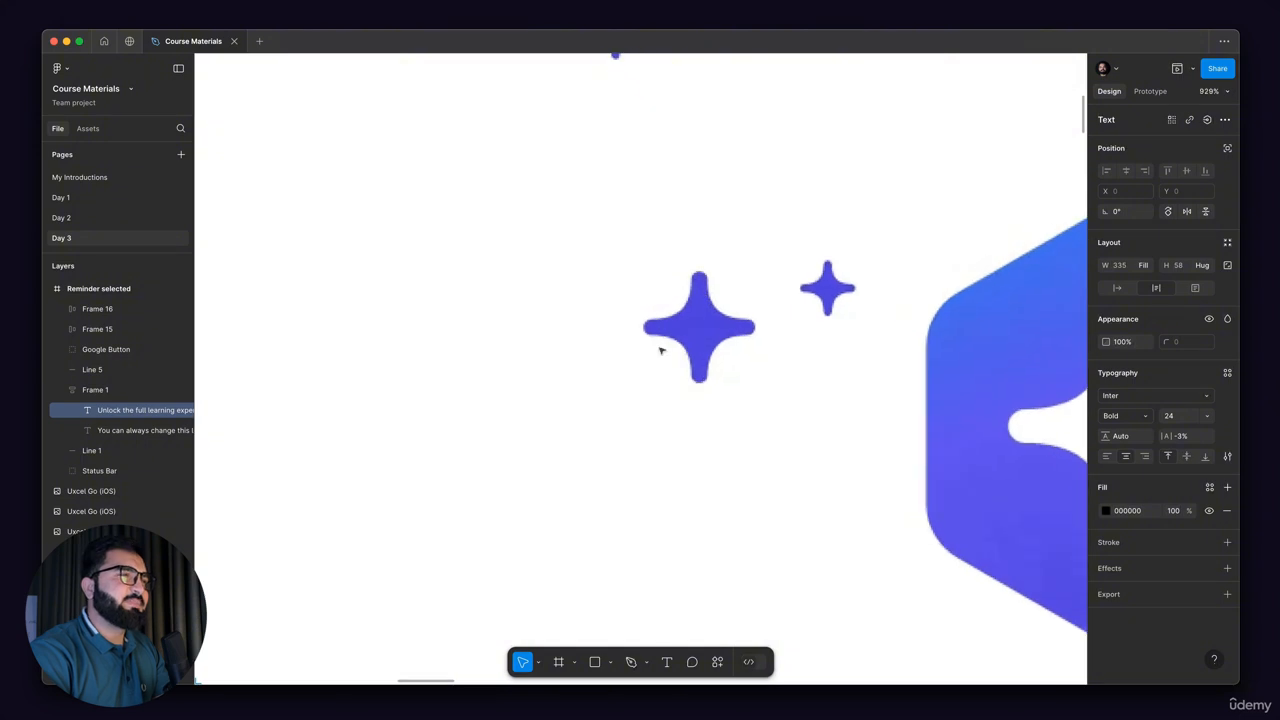
scroll(718, 315, down, 8)
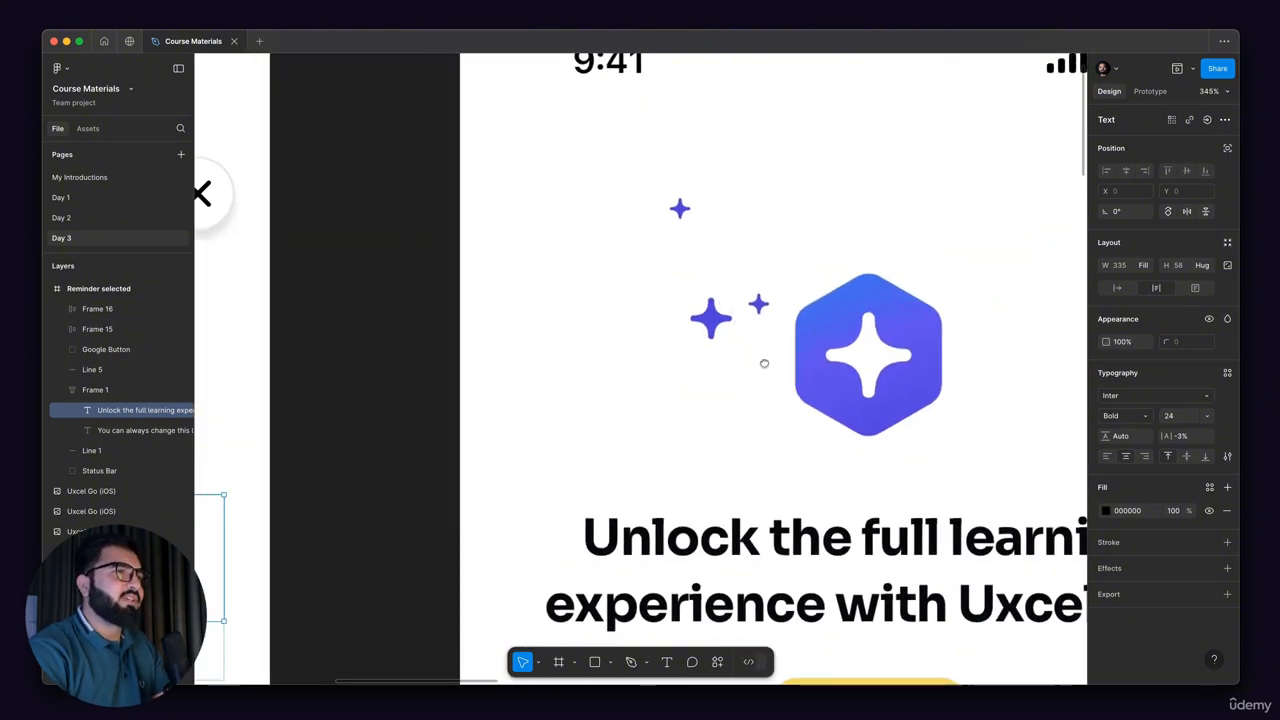
drag(763, 364, 819, 379)
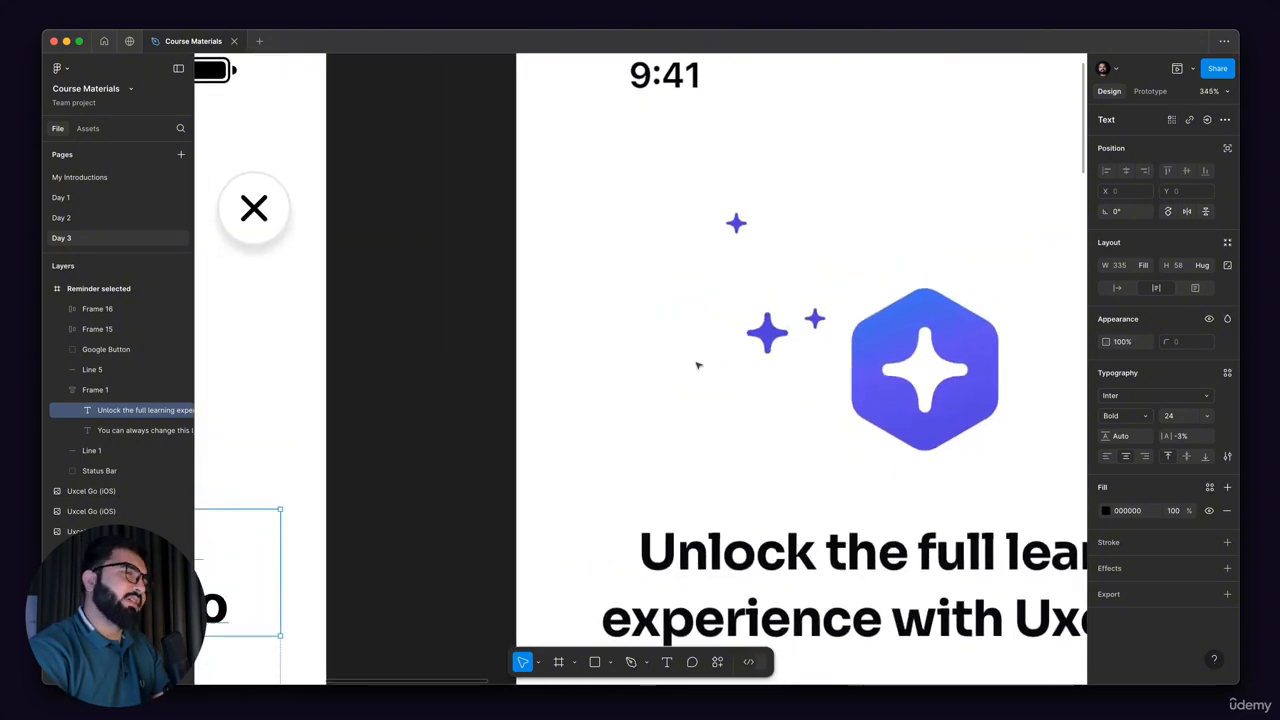
Step: Draw a six-sided polygon over the badge in Frame 1, size it to 79 × 79 and nudge it to X 148
click(609, 664)
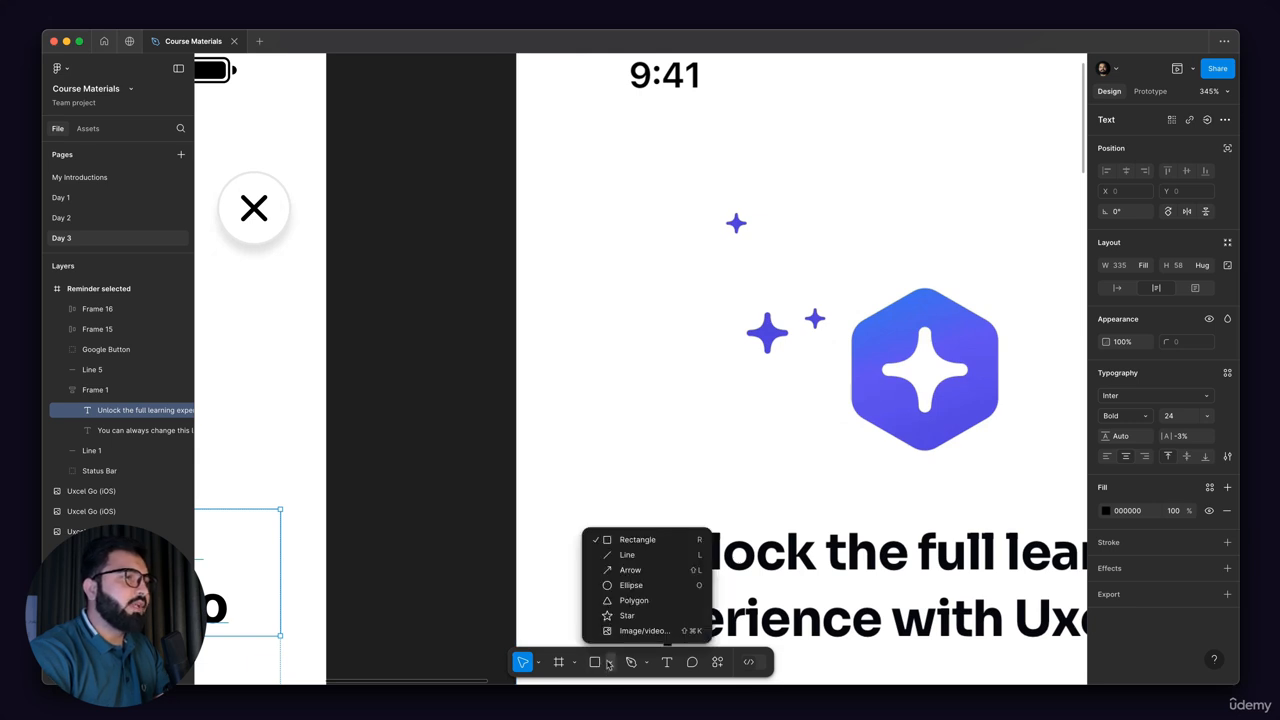
click(634, 601)
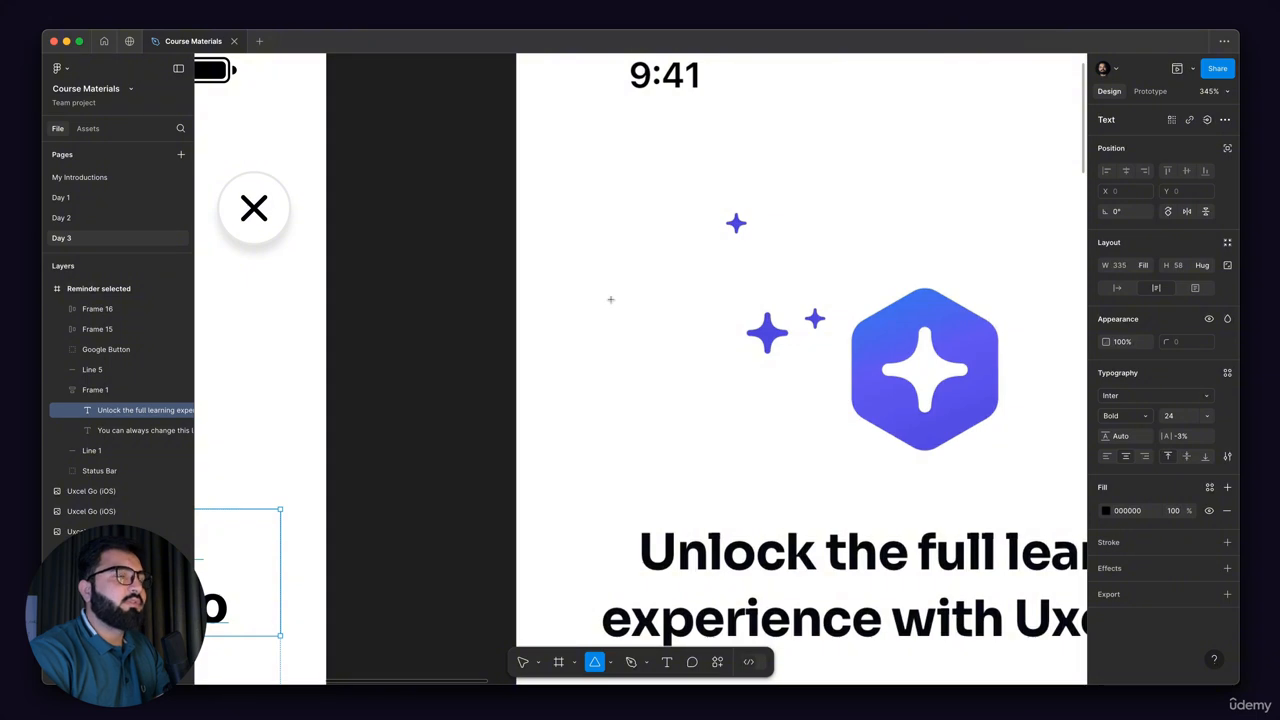
scroll(816, 287, down, 3)
scroll(820, 298, up, 5)
mouse_move(844, 321)
mouse_down()
mouse_move(913, 417)
mouse_move(899, 398)
mouse_up()
drag(978, 496, 989, 509)
drag(1106, 380, 1150, 385)
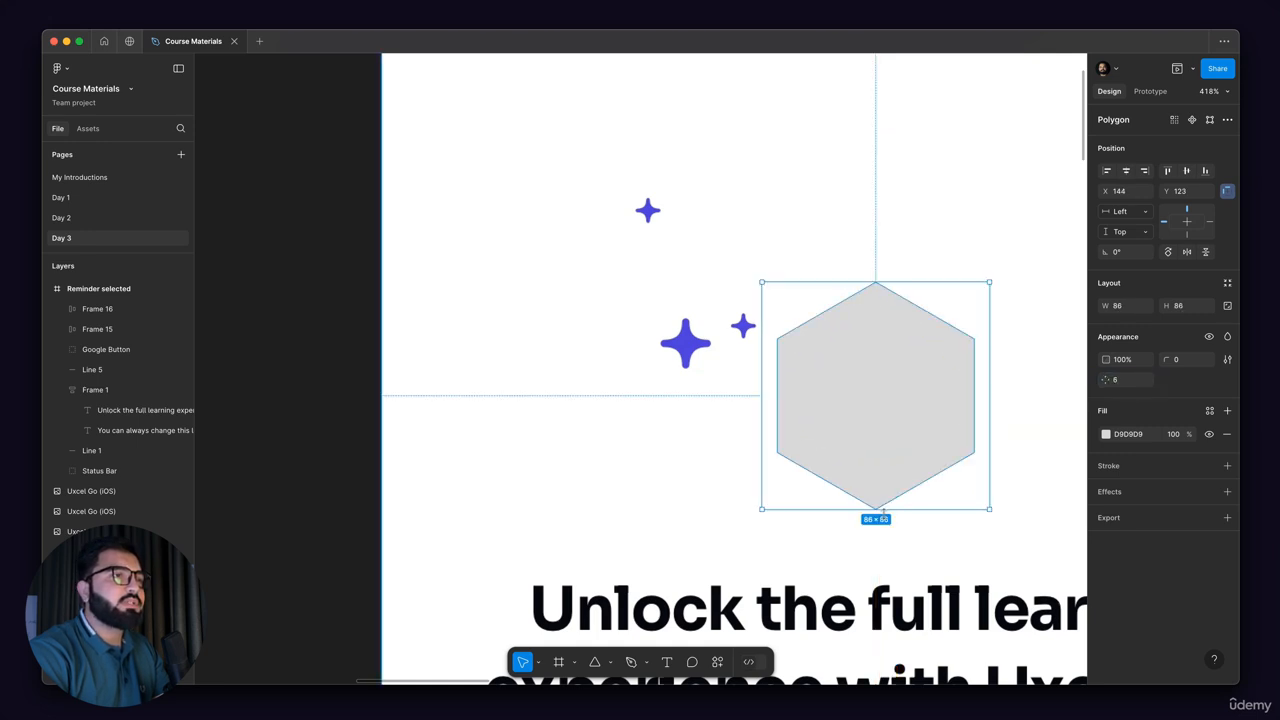
drag(885, 509, 885, 490)
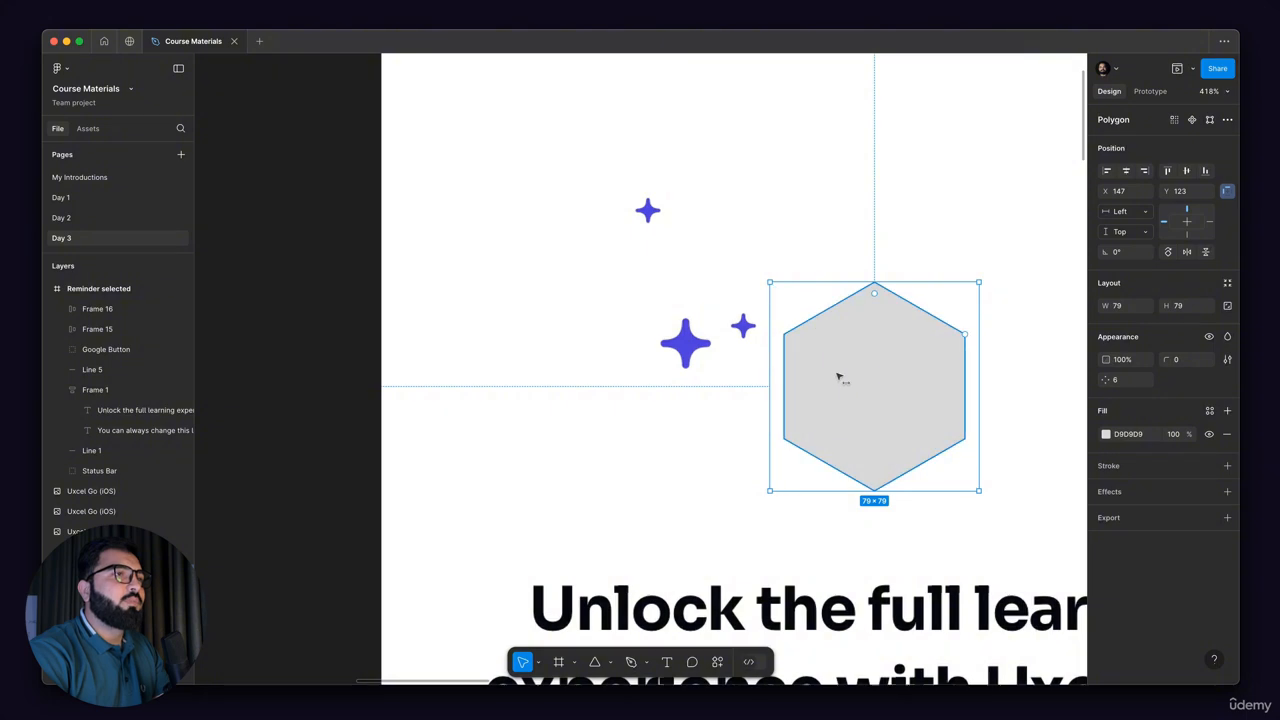
key(Right)
Step: Duplicate the hexagon to the far side of the sparkles and set the copy's side count to 4
scroll(885, 343, down, 5)
scroll(880, 346, up, 5)
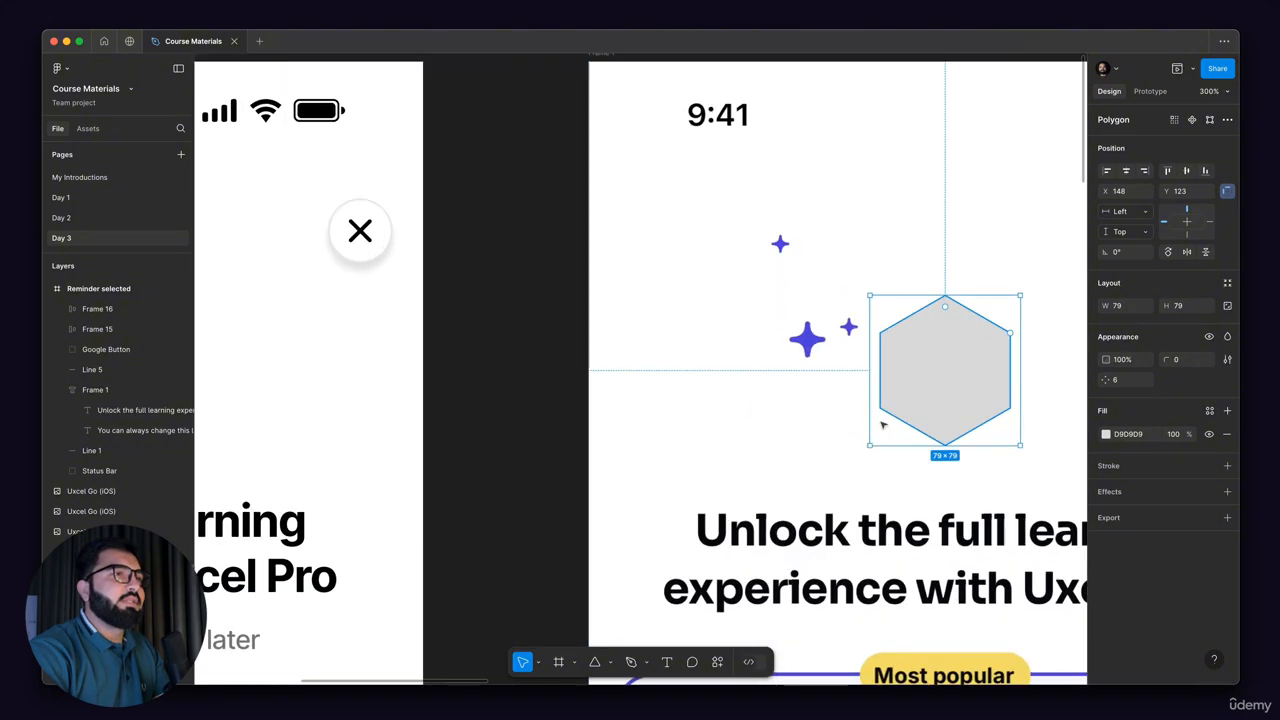
scroll(790, 328, up, 5)
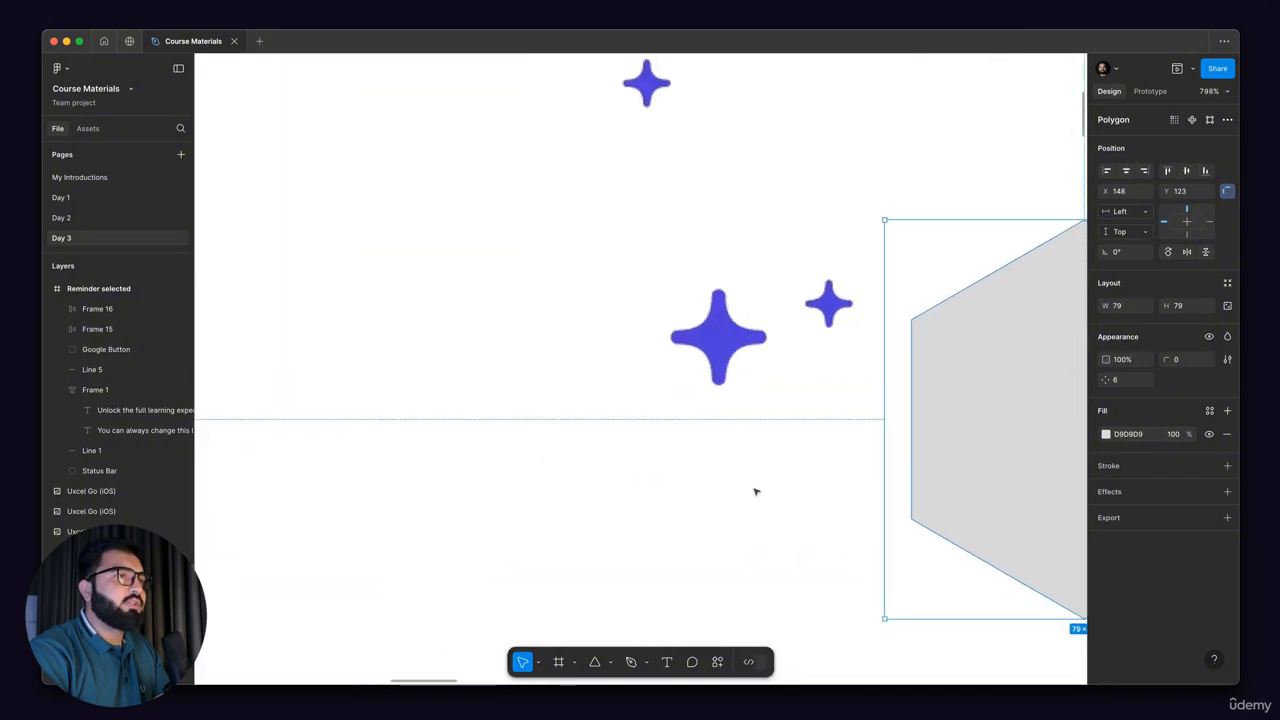
scroll(802, 440, down, 5)
drag(962, 422, 636, 432)
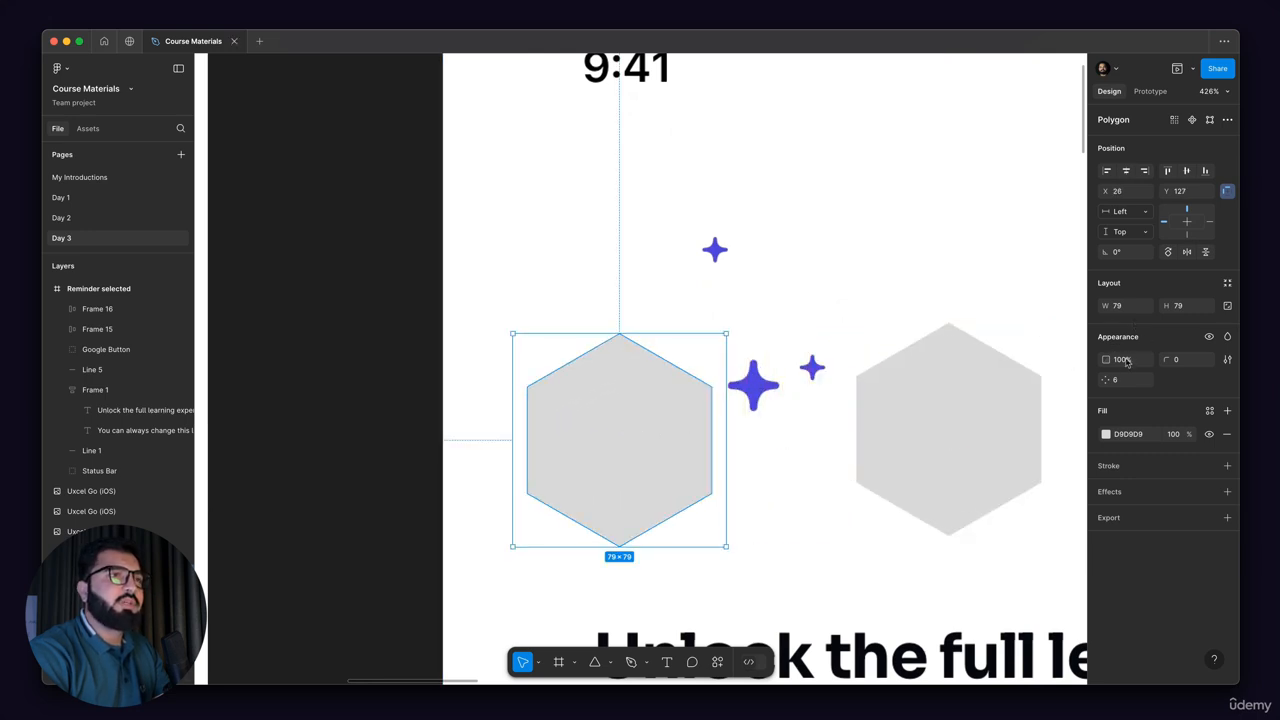
text(4)
key(Return)
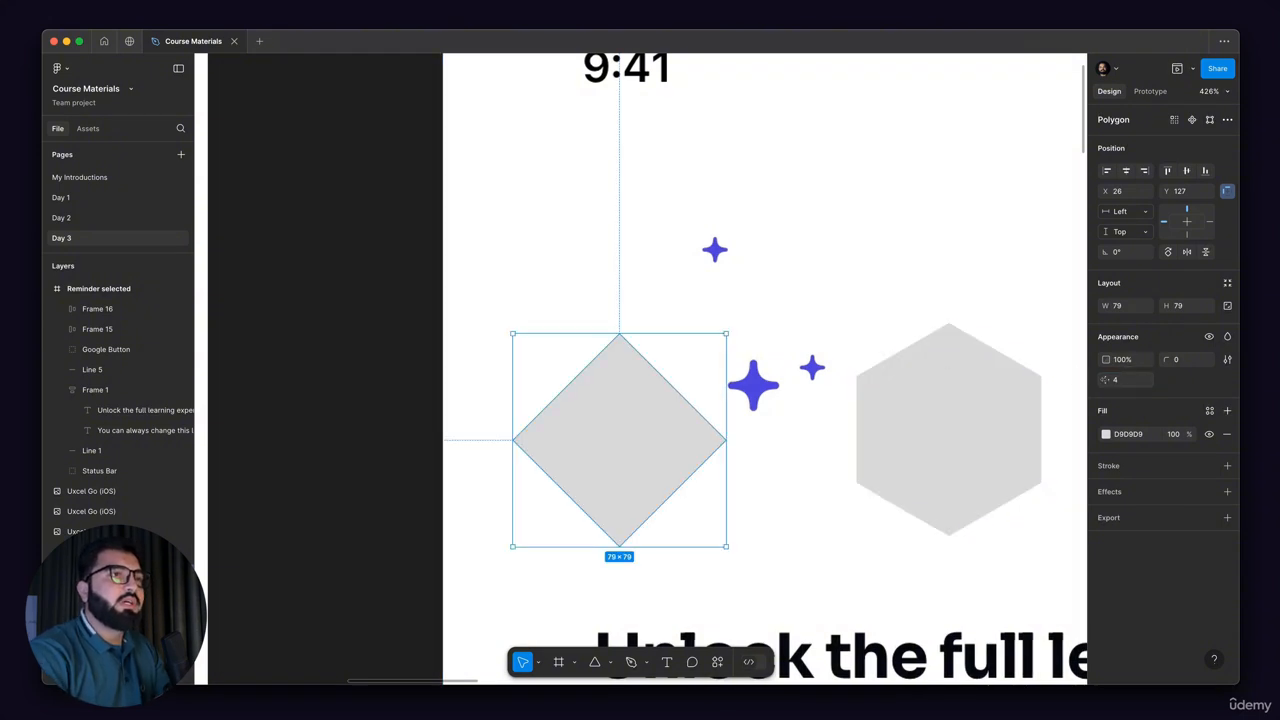
Step: Try rounding the diamond copy with the corner radius and corner smoothing settings
drag(1107, 381, 1185, 360)
key(super+z)
drag(52, 359, 215, 363)
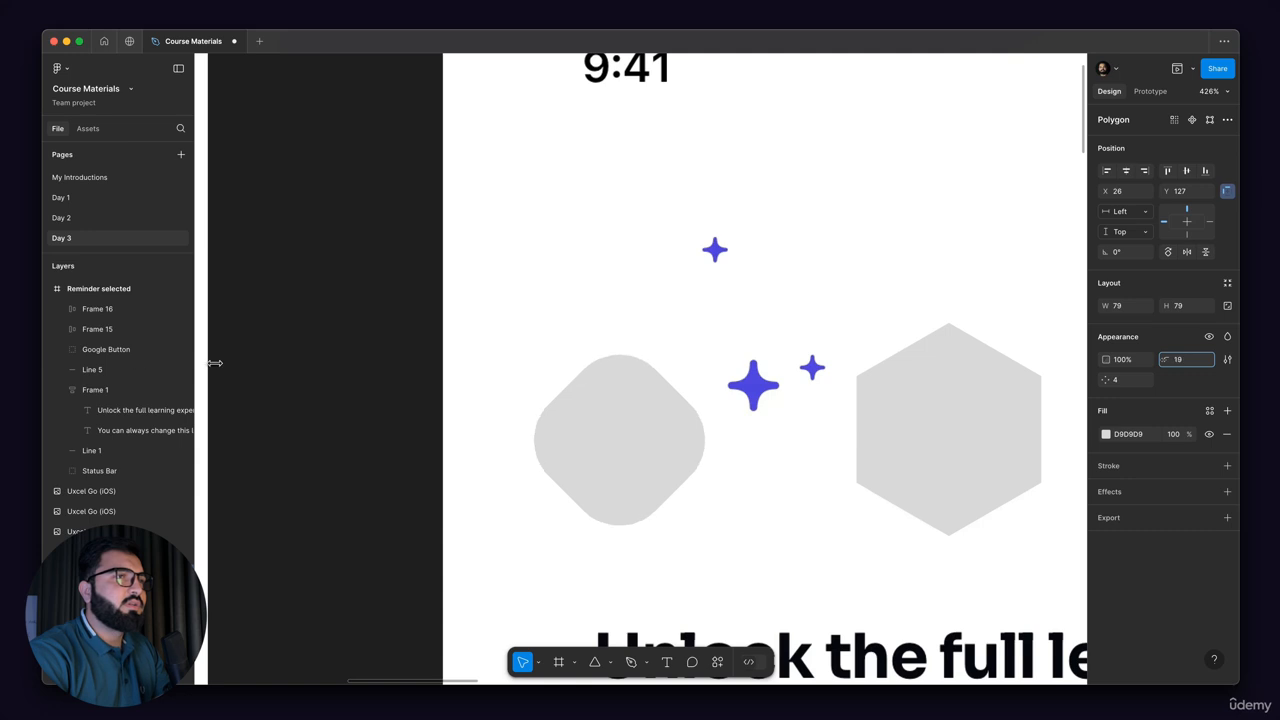
drag(1160, 351, 1130, 352)
click(1227, 361)
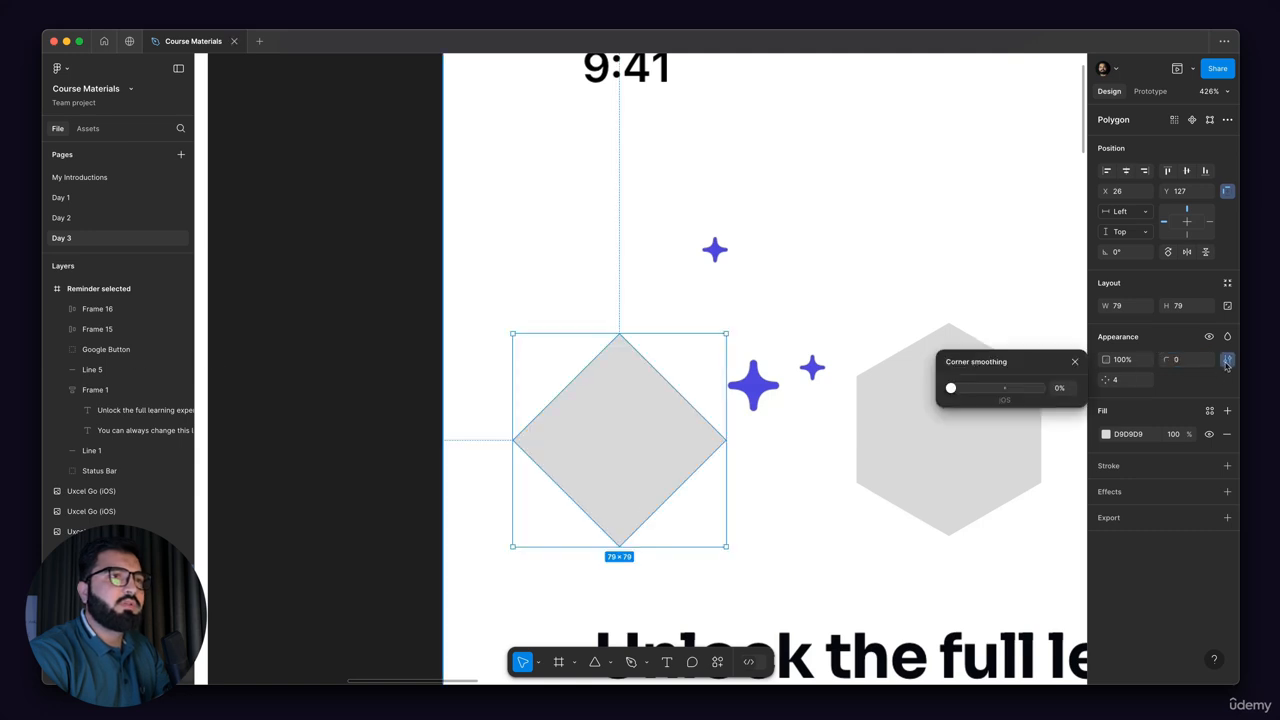
drag(957, 393, 981, 391)
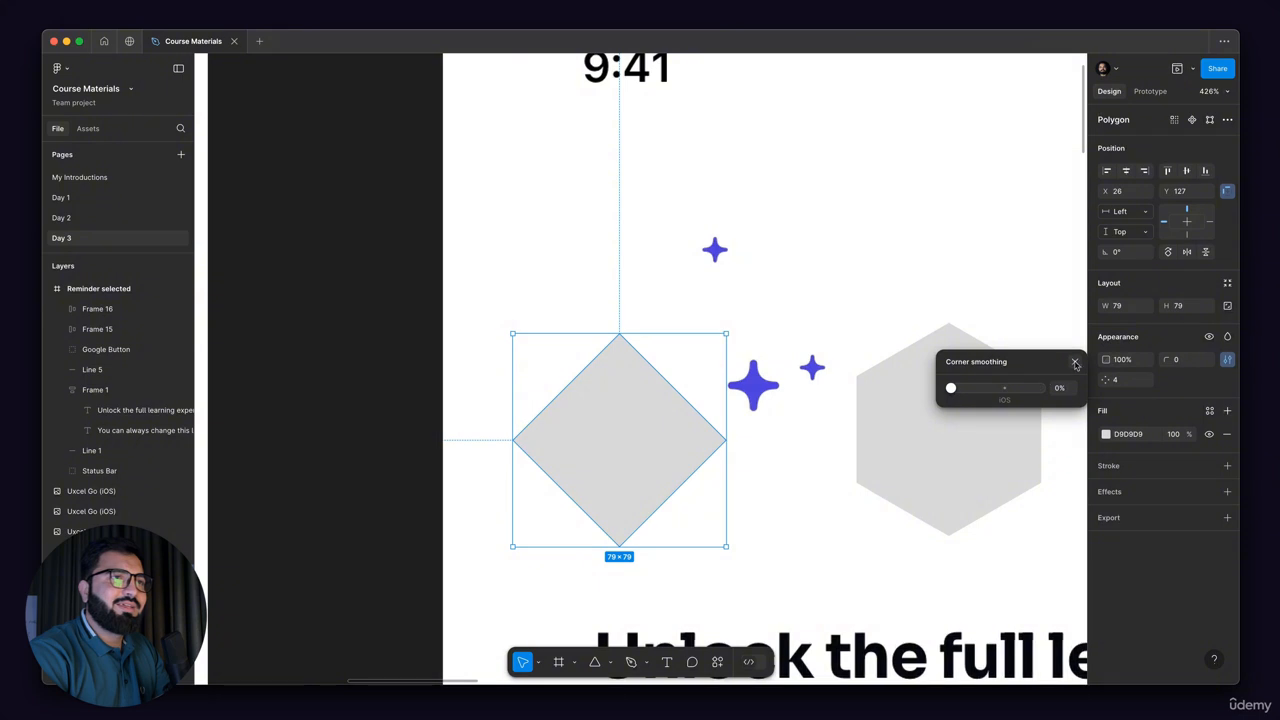
click(1075, 361)
Step: Try a corner radius of 12 on the diamond beside the sparkles, undo it and delete the diamond
drag(651, 403, 689, 357)
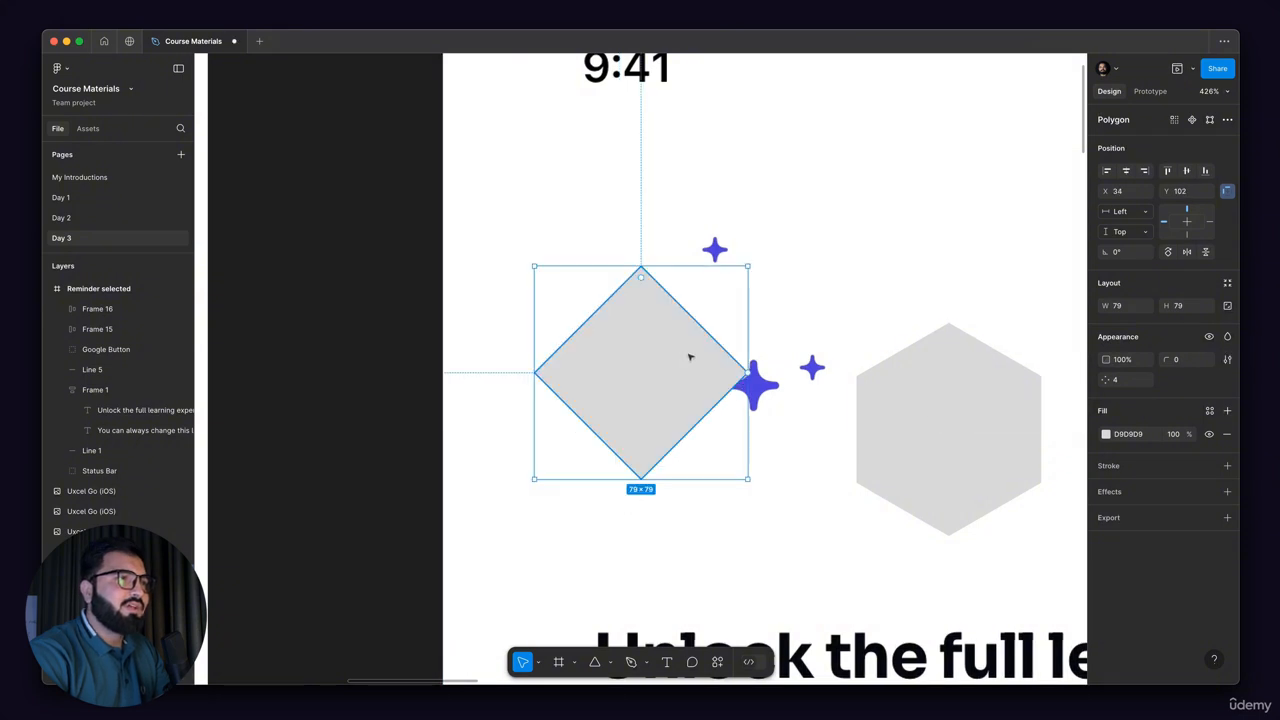
scroll(634, 277, up, 2)
drag(635, 270, 638, 308)
scroll(693, 313, up, 1)
scroll(693, 313, up, 5)
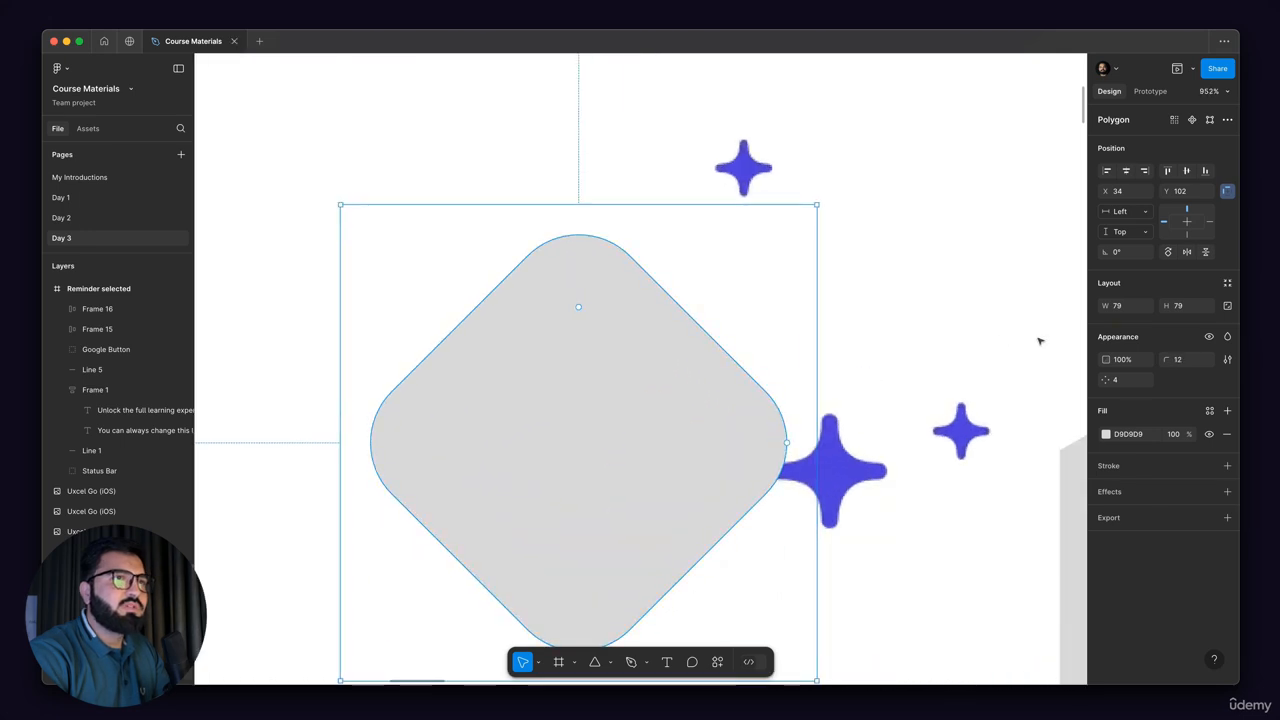
key(ctrl+z)
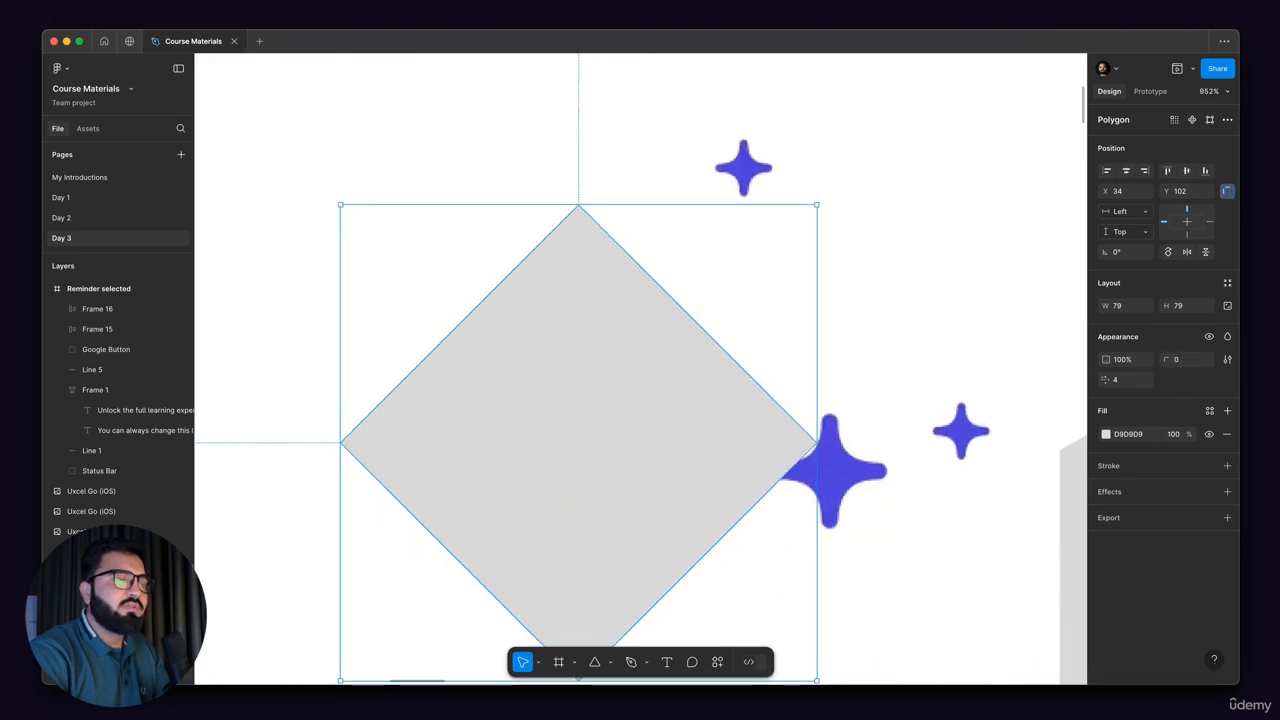
drag(1112, 380, 1162, 380)
key(ctrl+z)
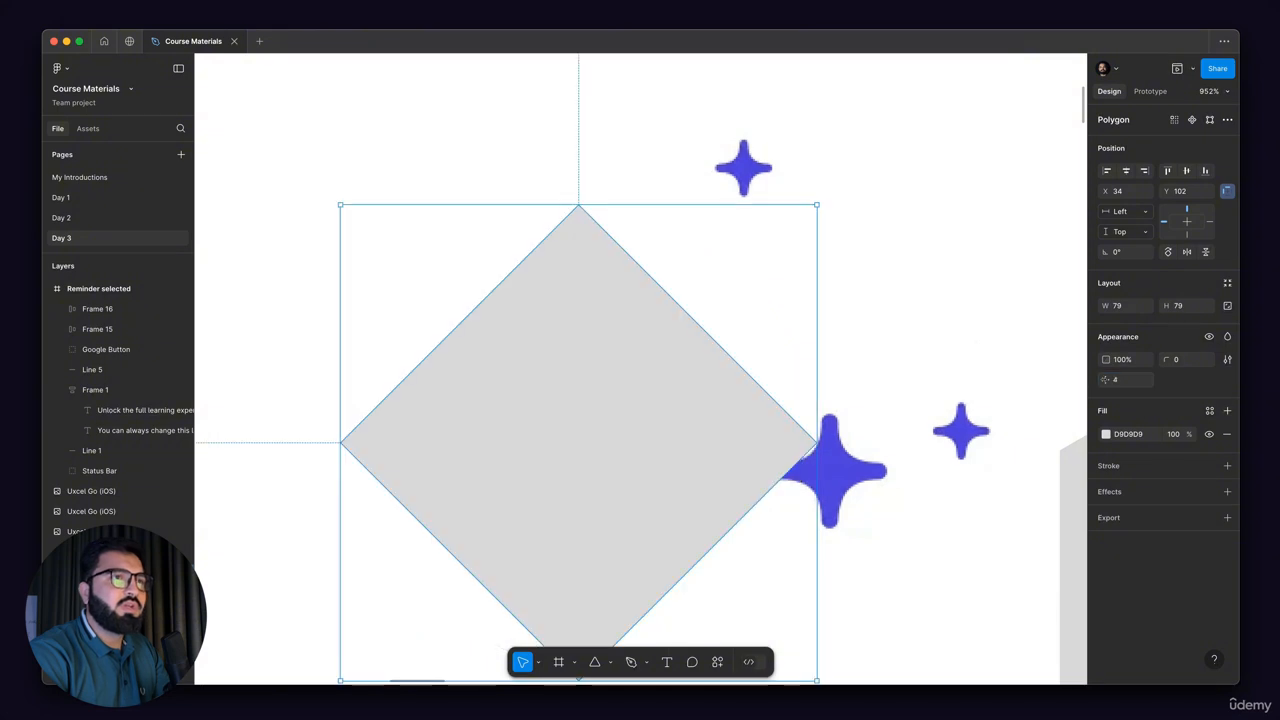
scroll(938, 310, down, 5)
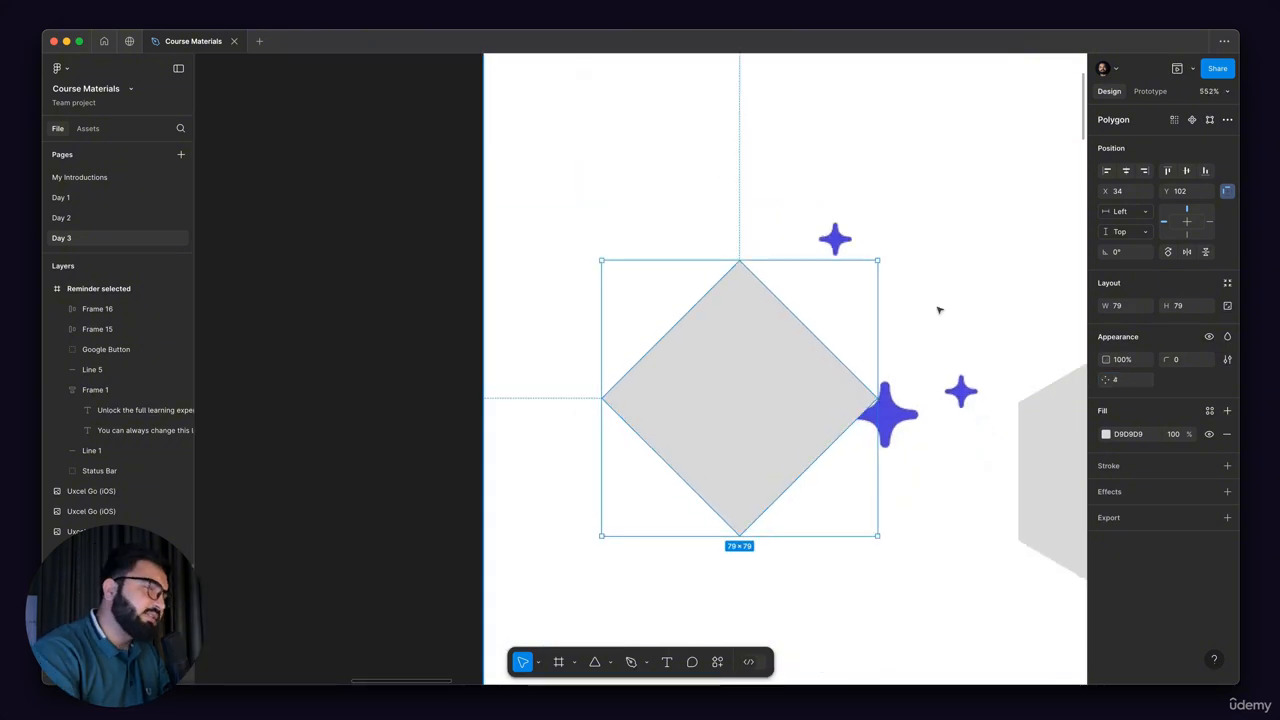
key(Delete)
Step: Draw a 16 × 16 star beside the uppermost sparkle in Frame 1 and move it just below that sparkle
scroll(661, 355, right, 3)
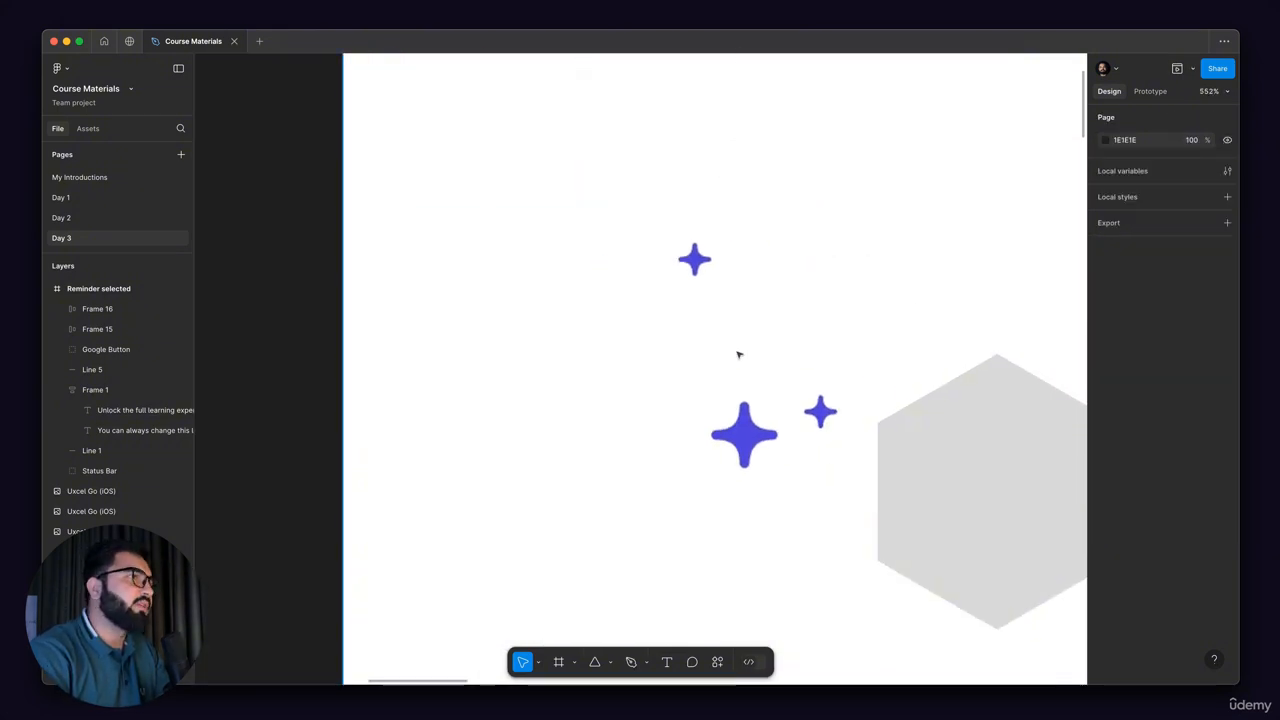
scroll(691, 223, up, 5)
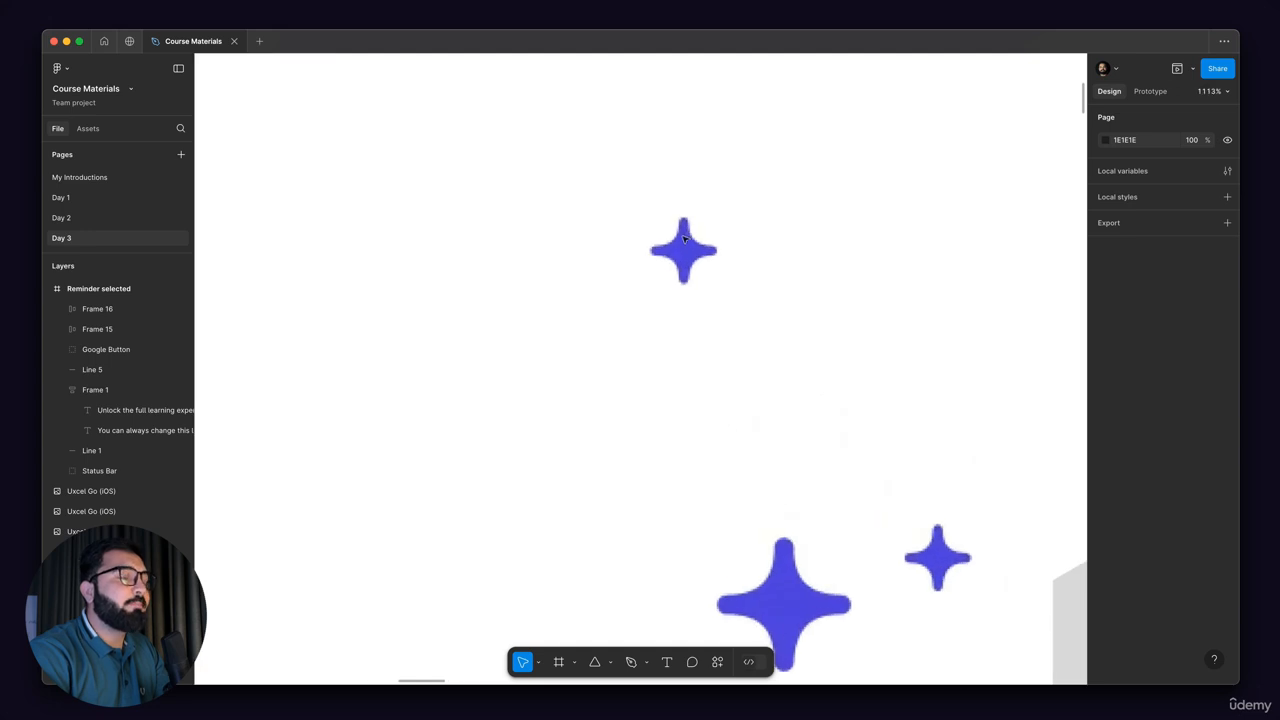
click(611, 663)
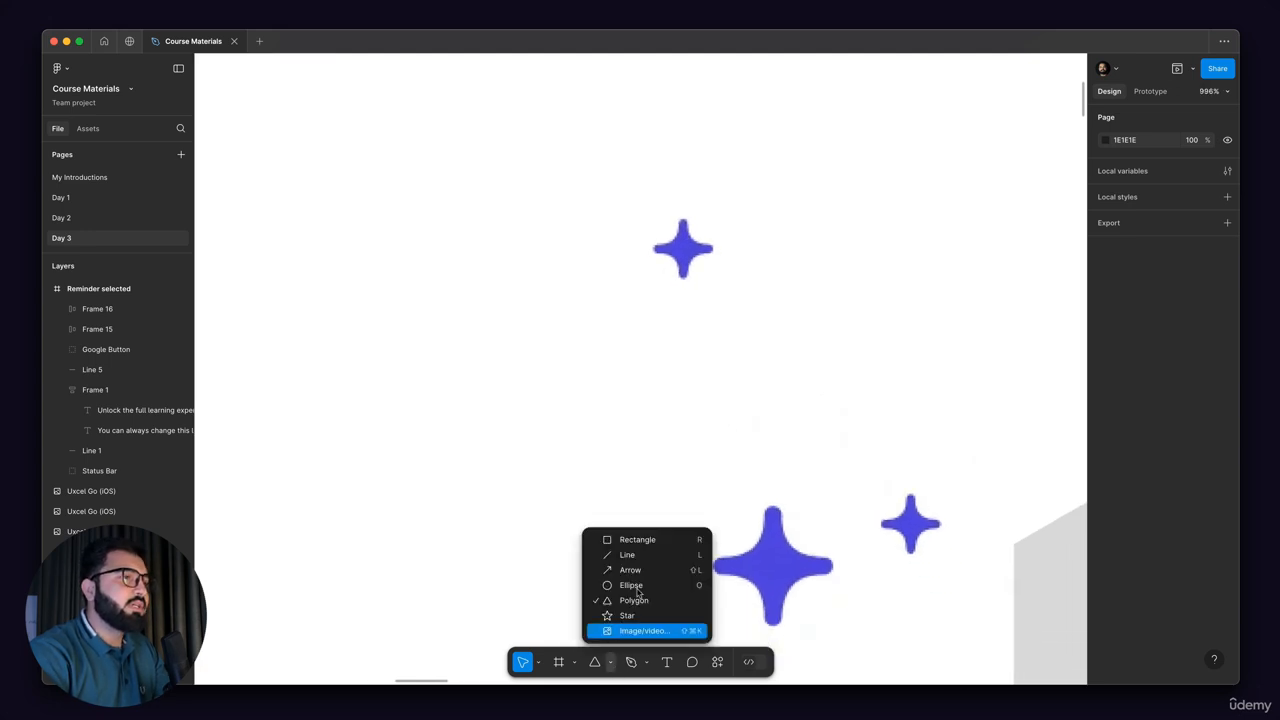
click(628, 615)
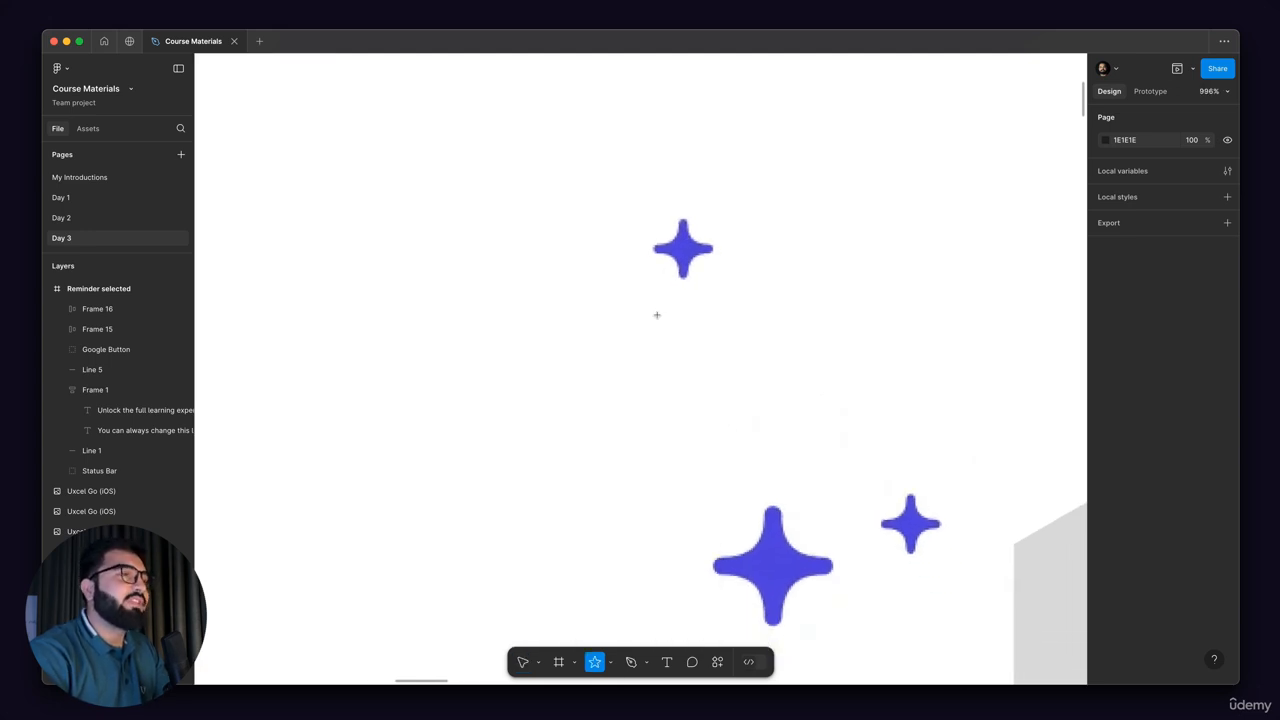
drag(659, 282, 700, 318)
scroll(700, 320, up, 4)
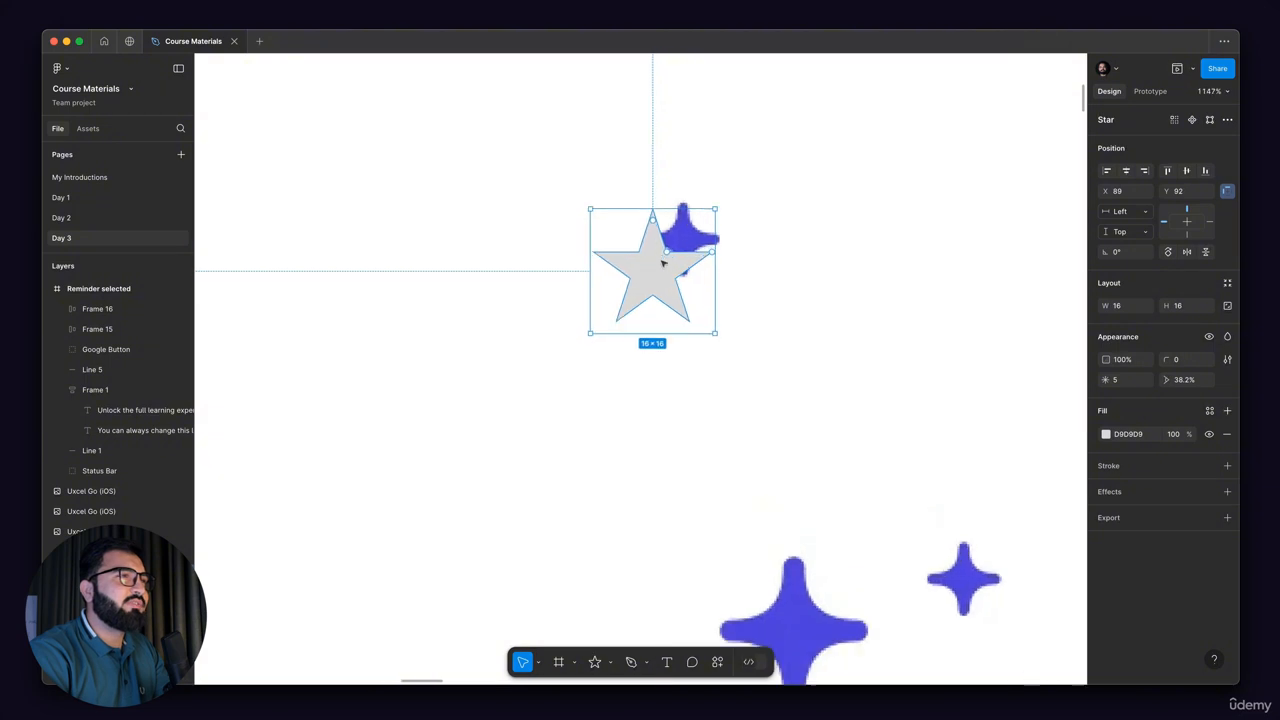
drag(662, 268, 718, 335)
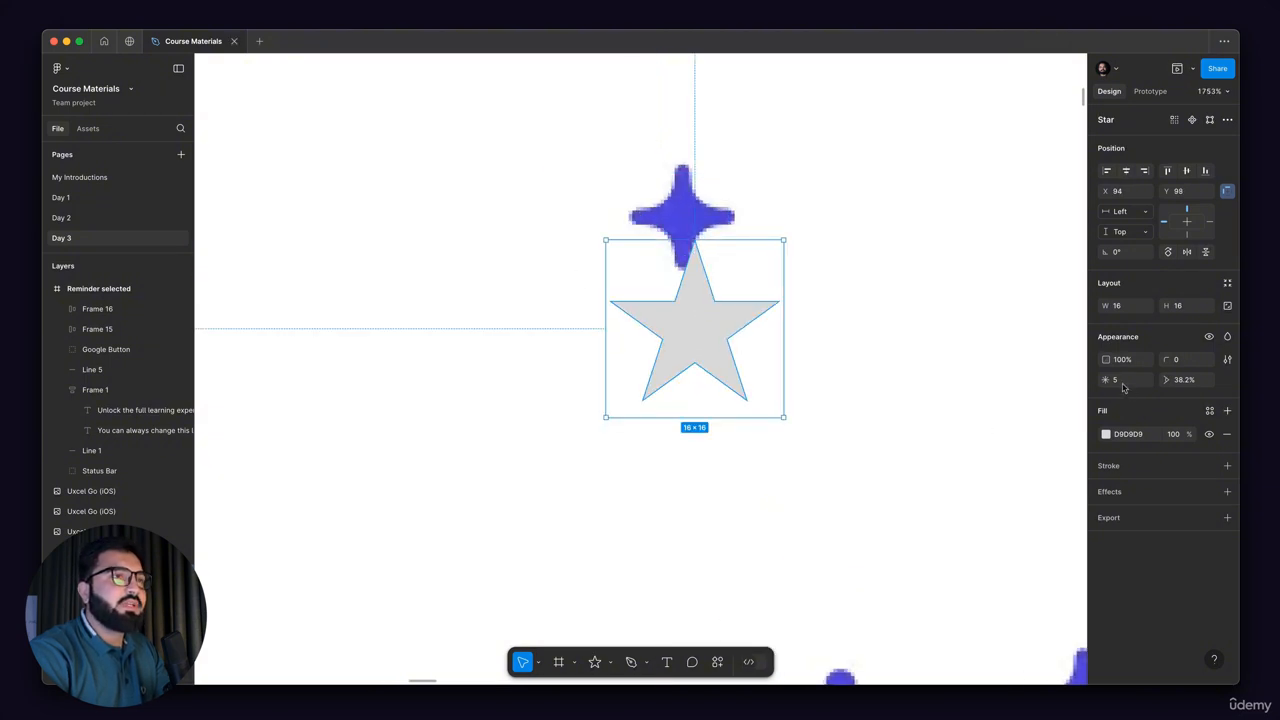
Step: Give the star 4 points and a corner radius of 1, and place it over the uppermost sparkle
text(4)
key(Return)
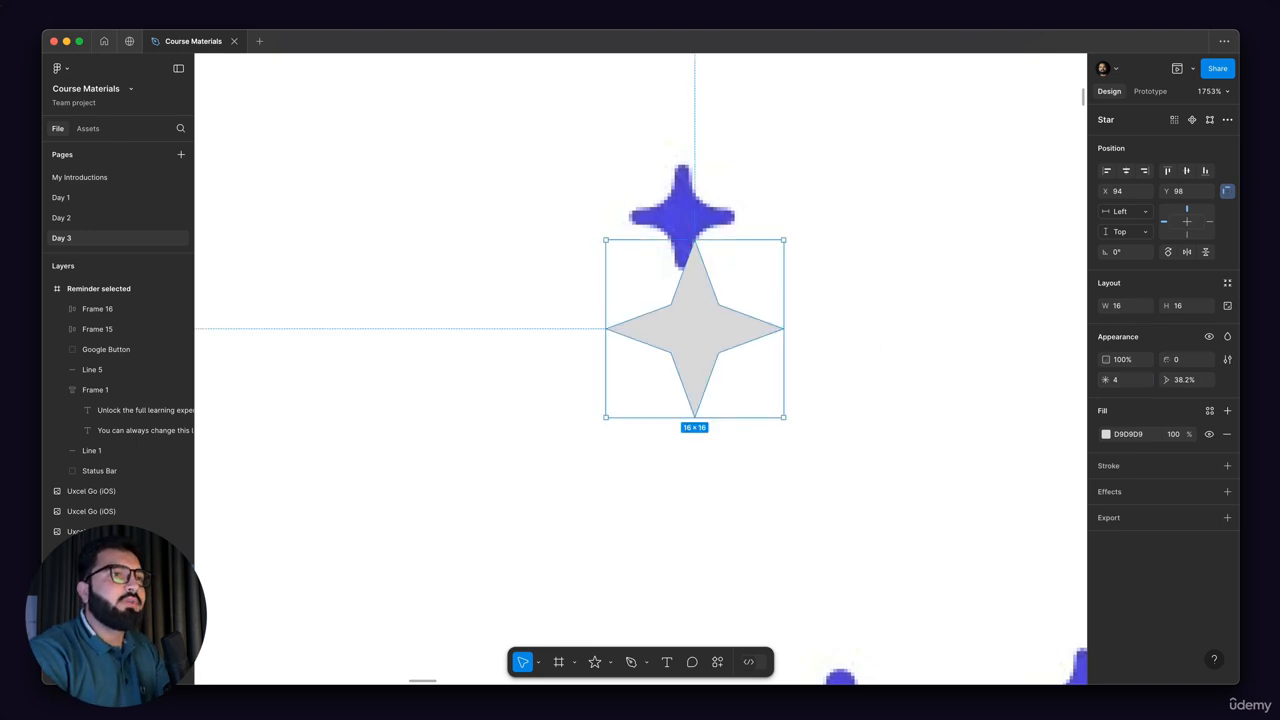
mouse_move(1169, 360)
mouse_down()
mouse_move(1197, 361)
mouse_move(1175, 361)
mouse_up()
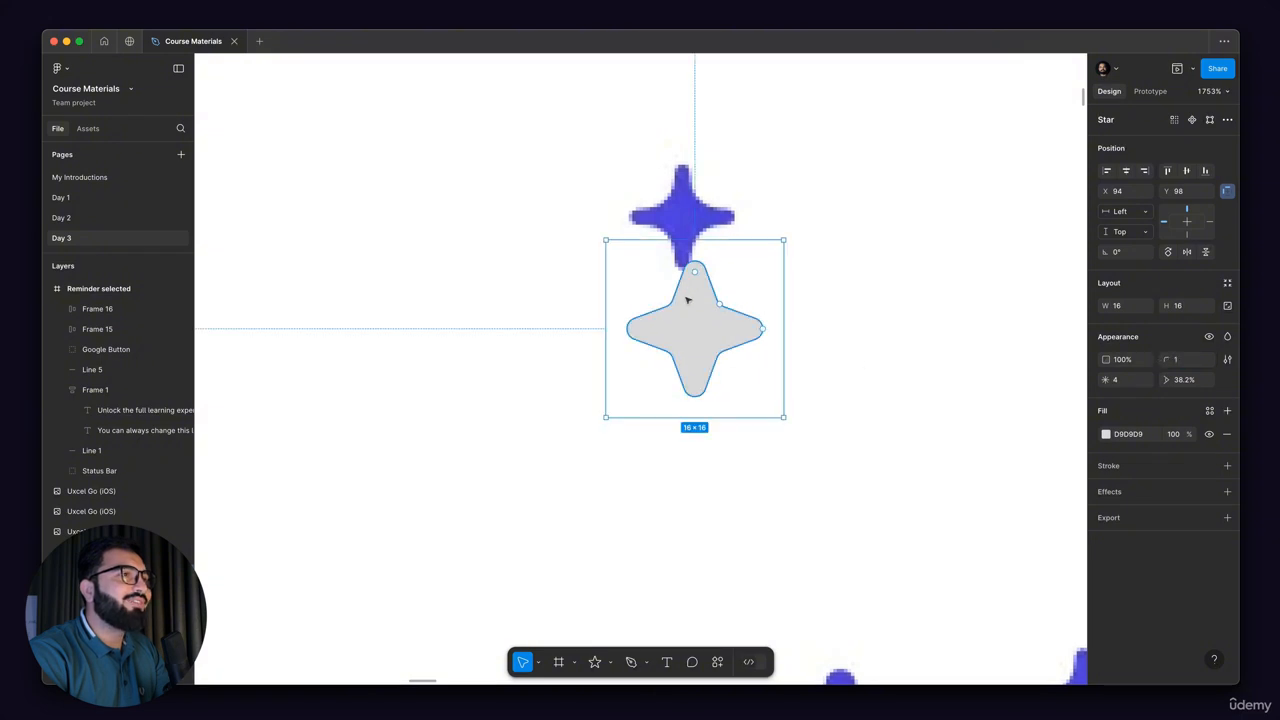
scroll(700, 300, down, 2)
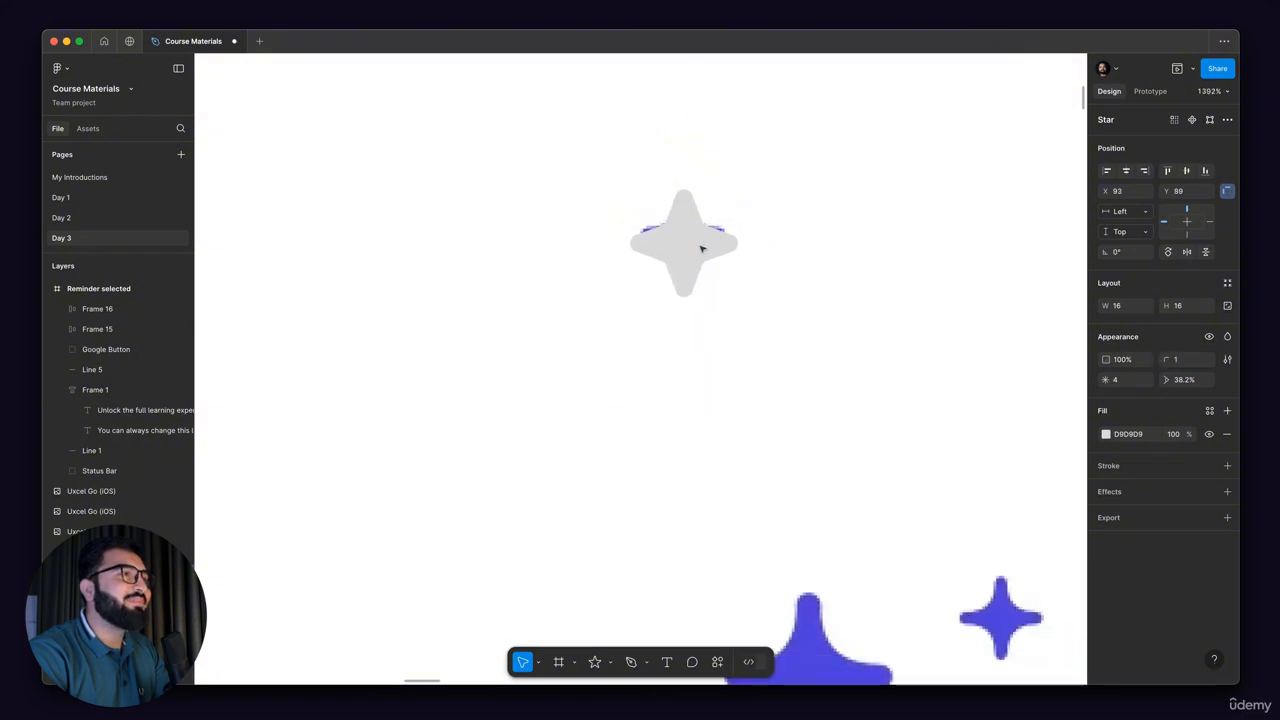
Step: Copy the star onto the large sparkle and enlarge the copy to 24 × 24
scroll(701, 251, down, 5)
drag(694, 243, 795, 462)
scroll(736, 398, up, 5)
drag(741, 376, 749, 373)
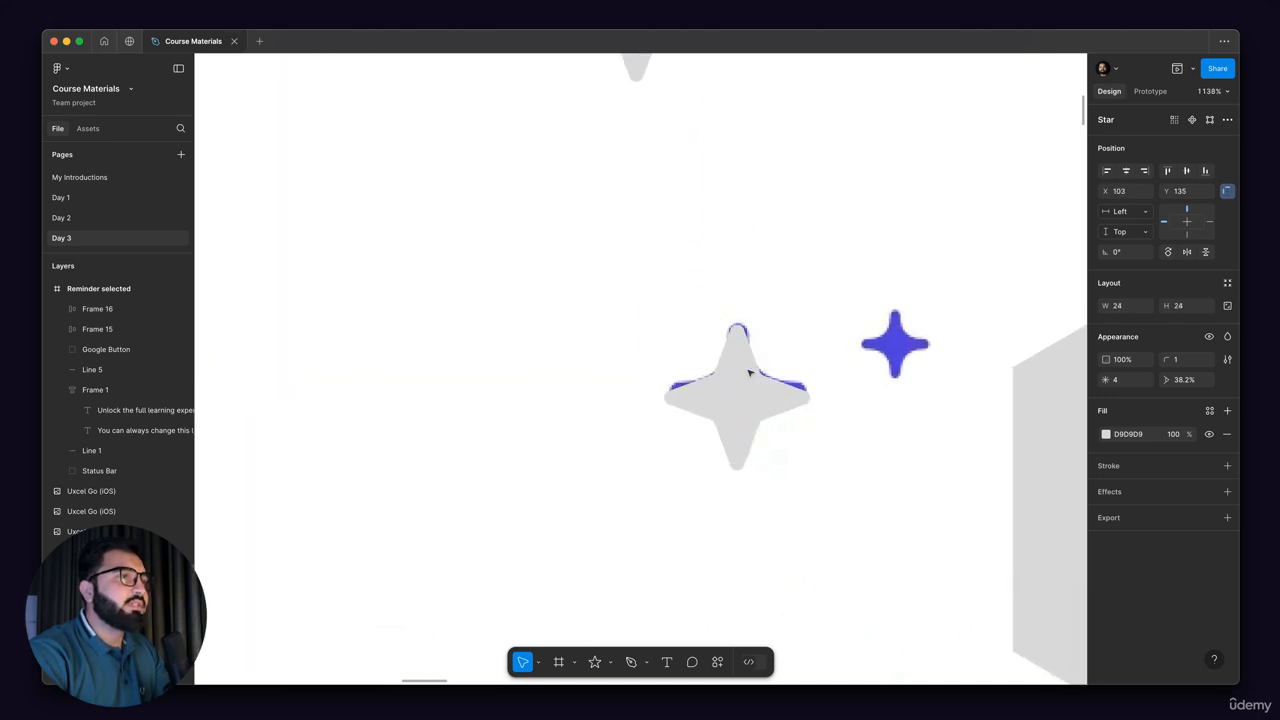
Step: Copy the star onto the small sparkle nearest the hexagon and size the copy to 14 × 14
drag(701, 465, 849, 514)
drag(915, 390, 890, 464)
drag(840, 519, 830, 520)
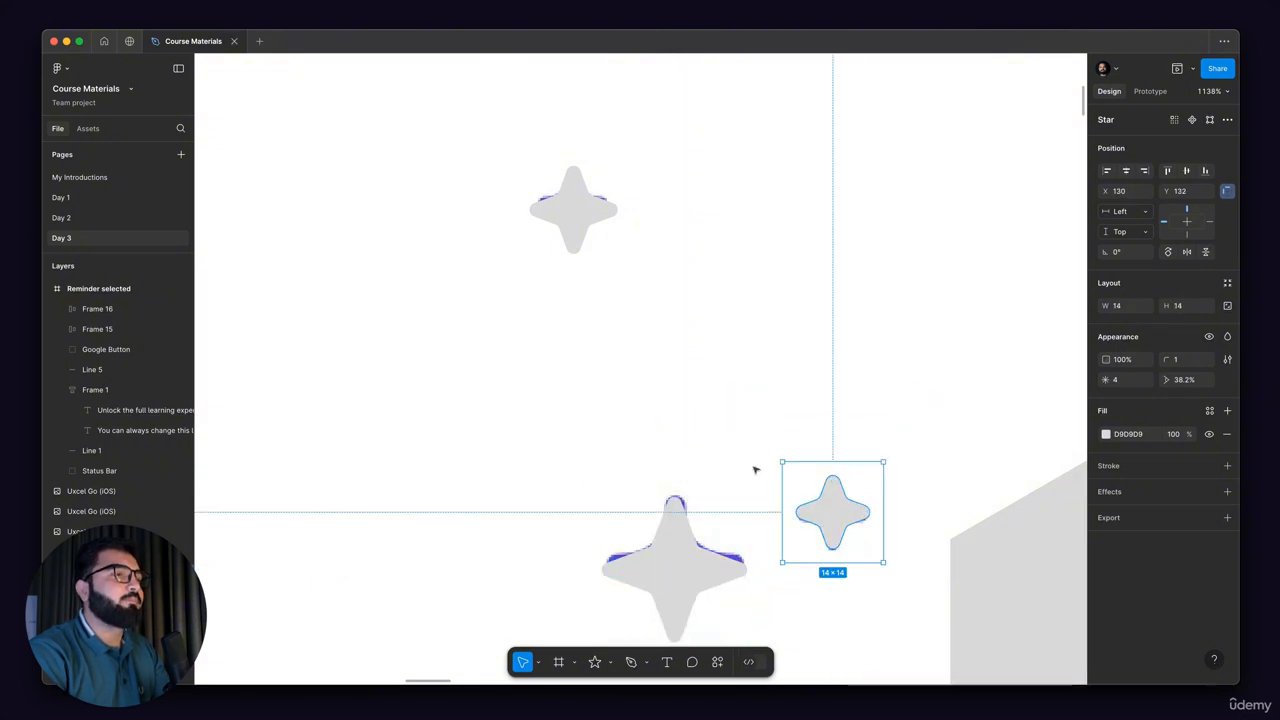
Step: Copy the three stars and the hexagon from Frame 1 into the Reminder selected frame
scroll(755, 463, down, 5)
shift+click(716, 510)
shift+click(669, 346)
scroll(915, 505, down, 5)
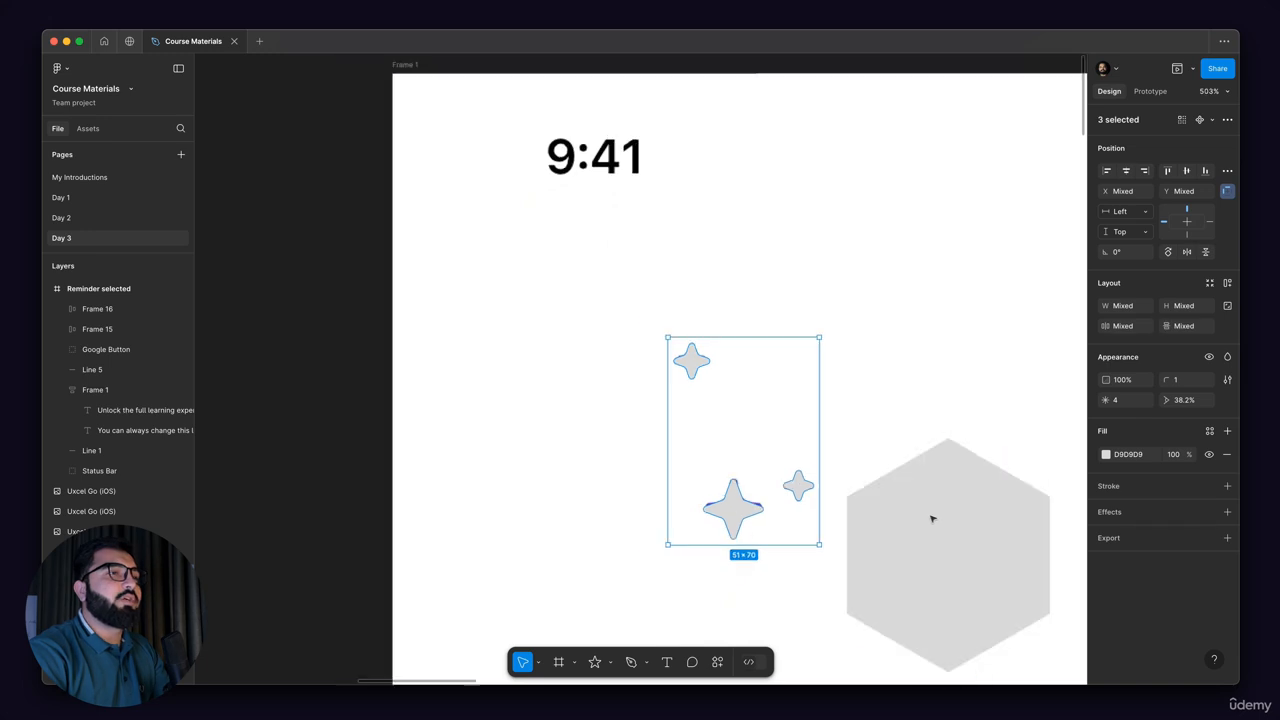
shift+click(930, 490)
scroll(930, 490, down, 5)
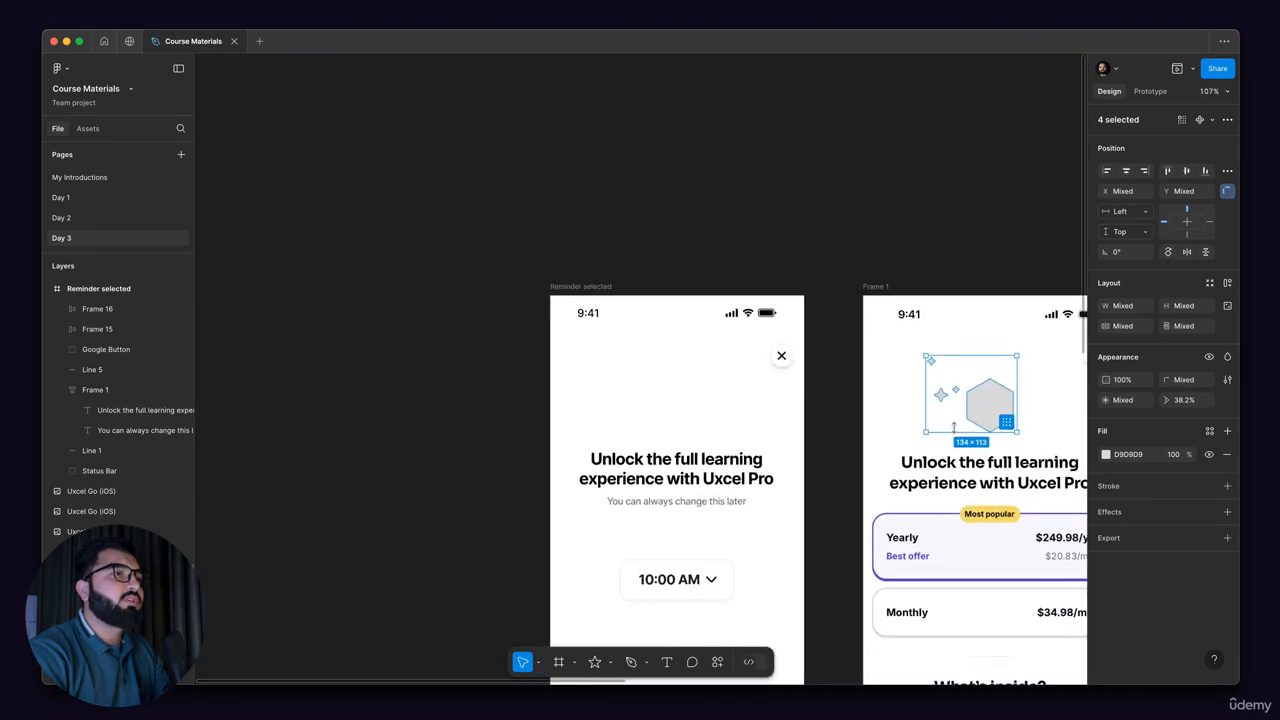
key(ctrl+c)
click(625, 377)
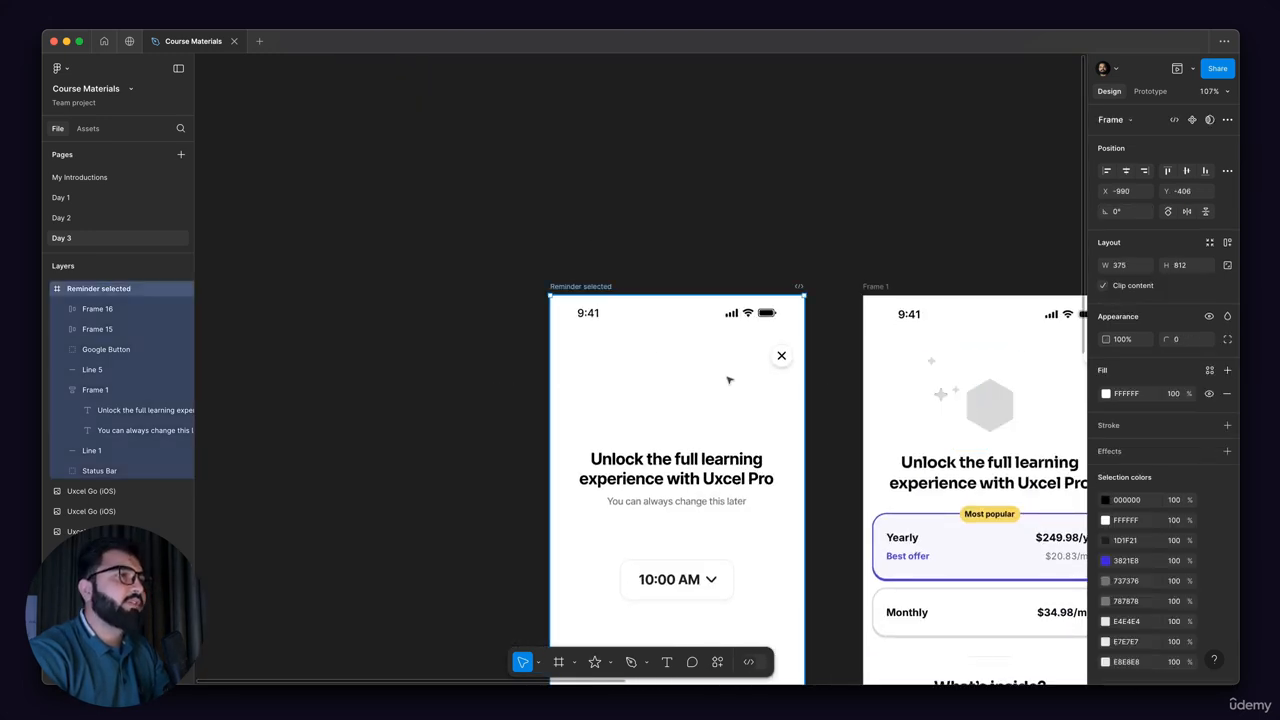
key(ctrl+v)
scroll(678, 436, up, 1)
scroll(678, 436, up, 5)
scroll(726, 317, left, 3)
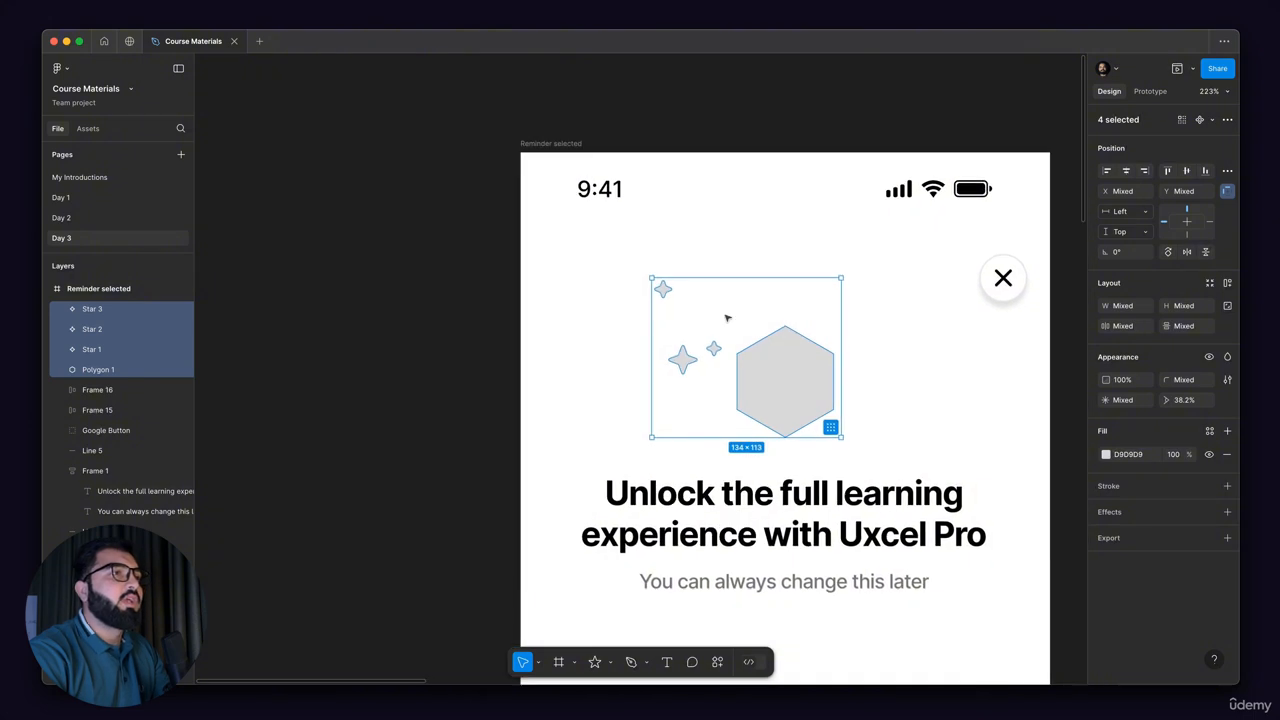
Step: On the Day 2 page, get the fill colour code of the purple Continue button in the Onboarding frame for copying
scroll(726, 323, down, 5)
scroll(722, 322, down, 5)
scroll(722, 322, down, 5)
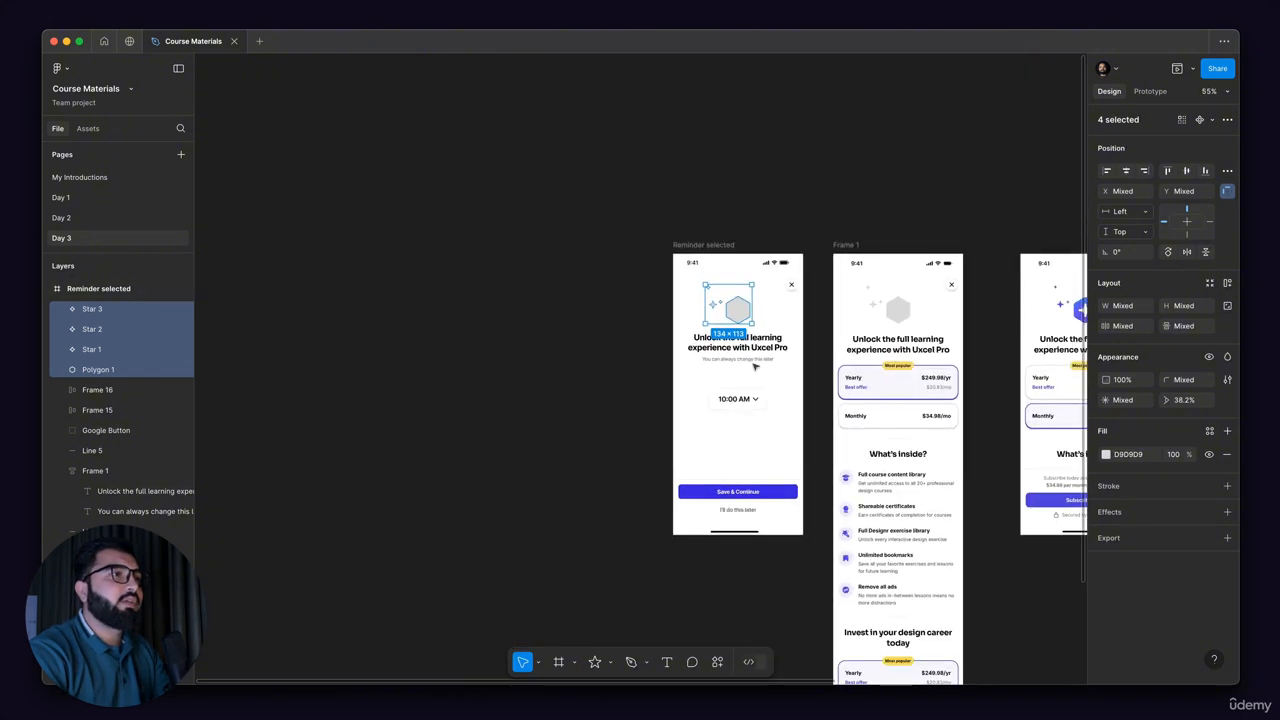
scroll(895, 284, up, 4)
click(78, 218)
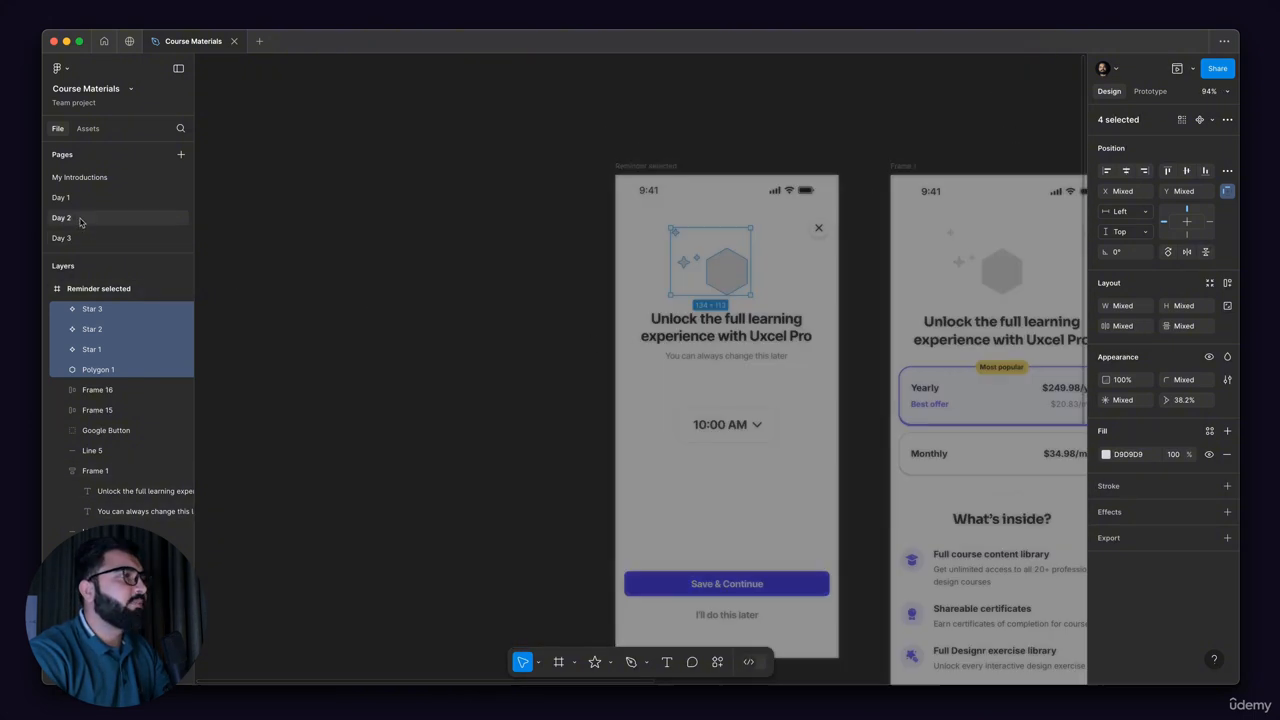
scroll(705, 348, down, 4)
scroll(647, 399, up, 1)
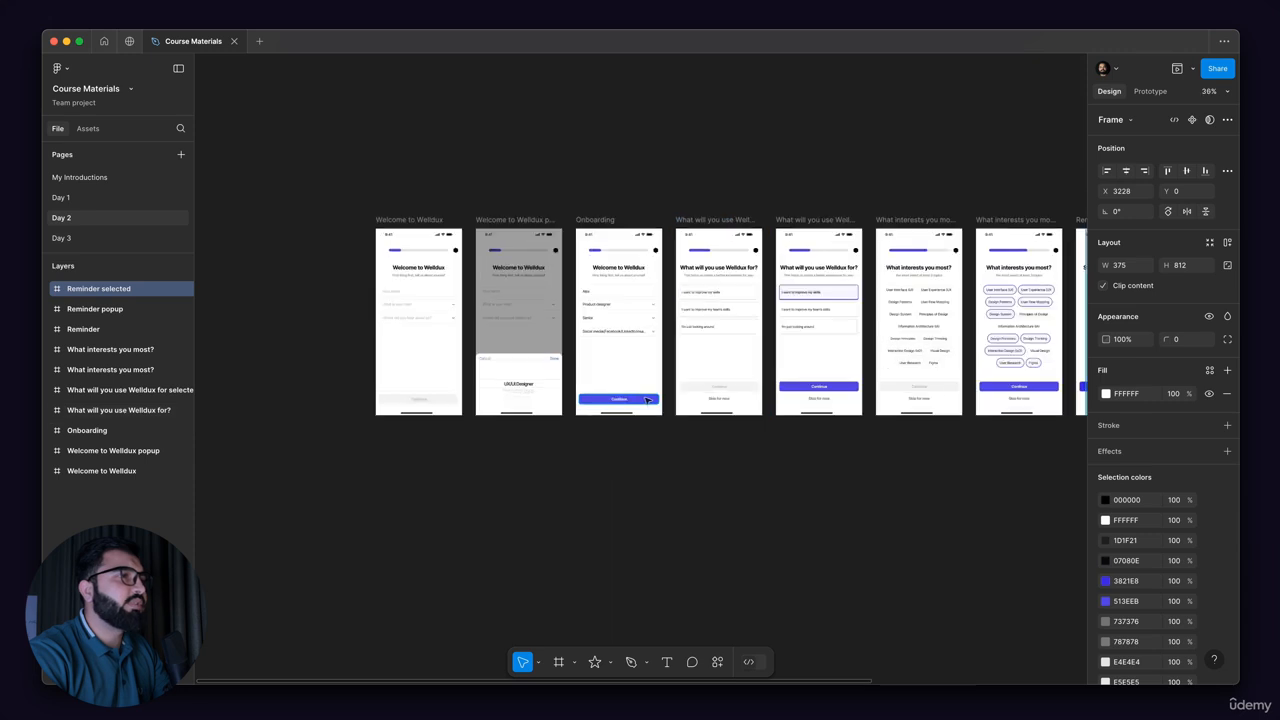
scroll(647, 399, up, 5)
click(647, 399)
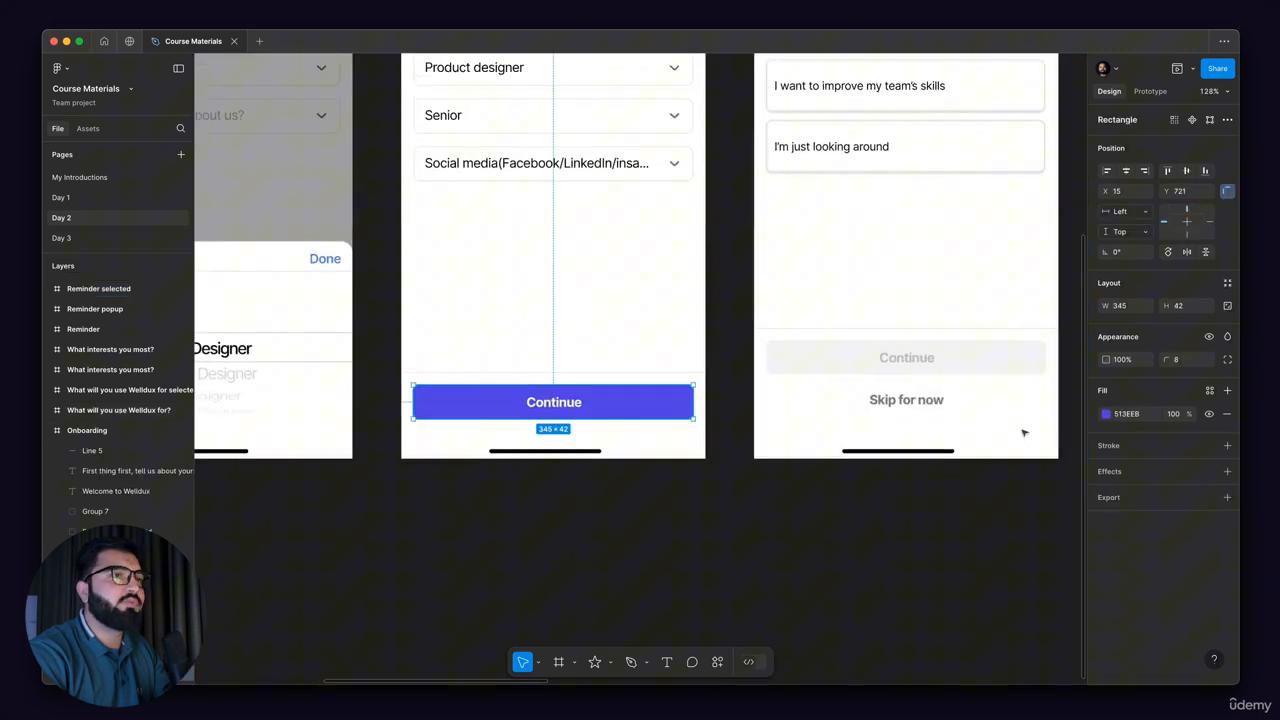
click(1130, 414)
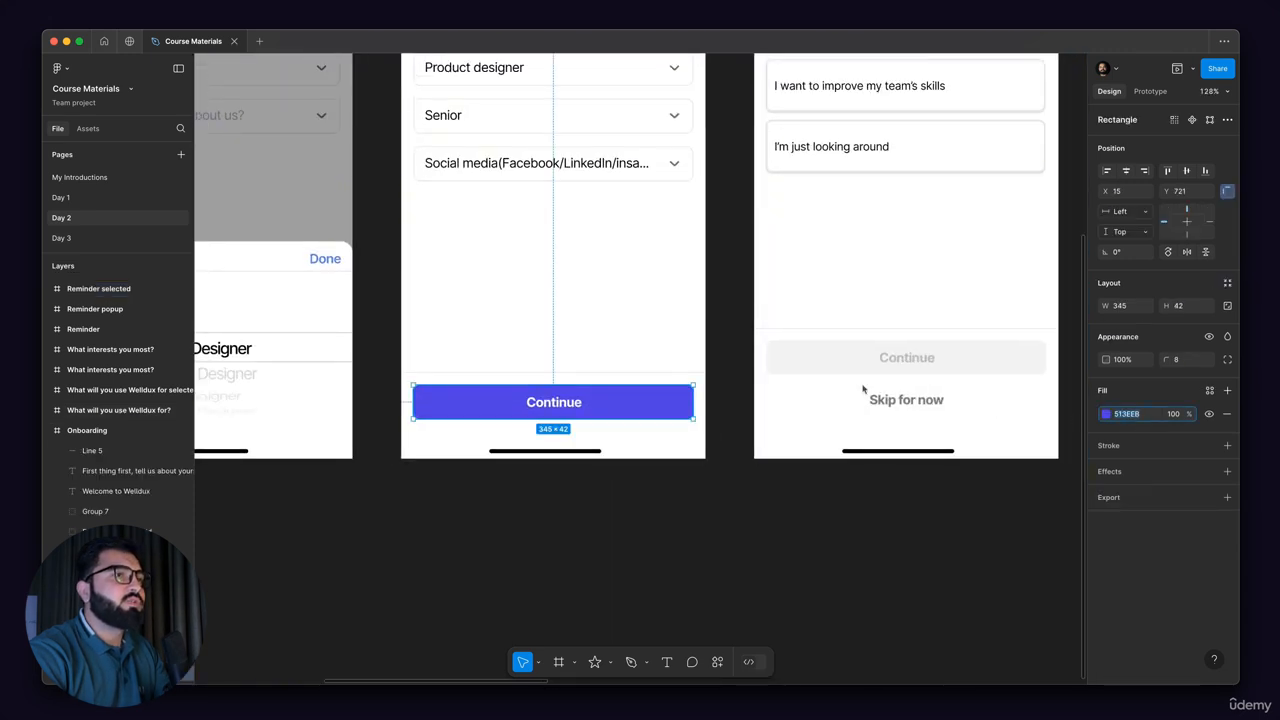
Step: Back on the Day 3 page, set the fill of the pasted stars and hexagon to 513EEB
click(72, 243)
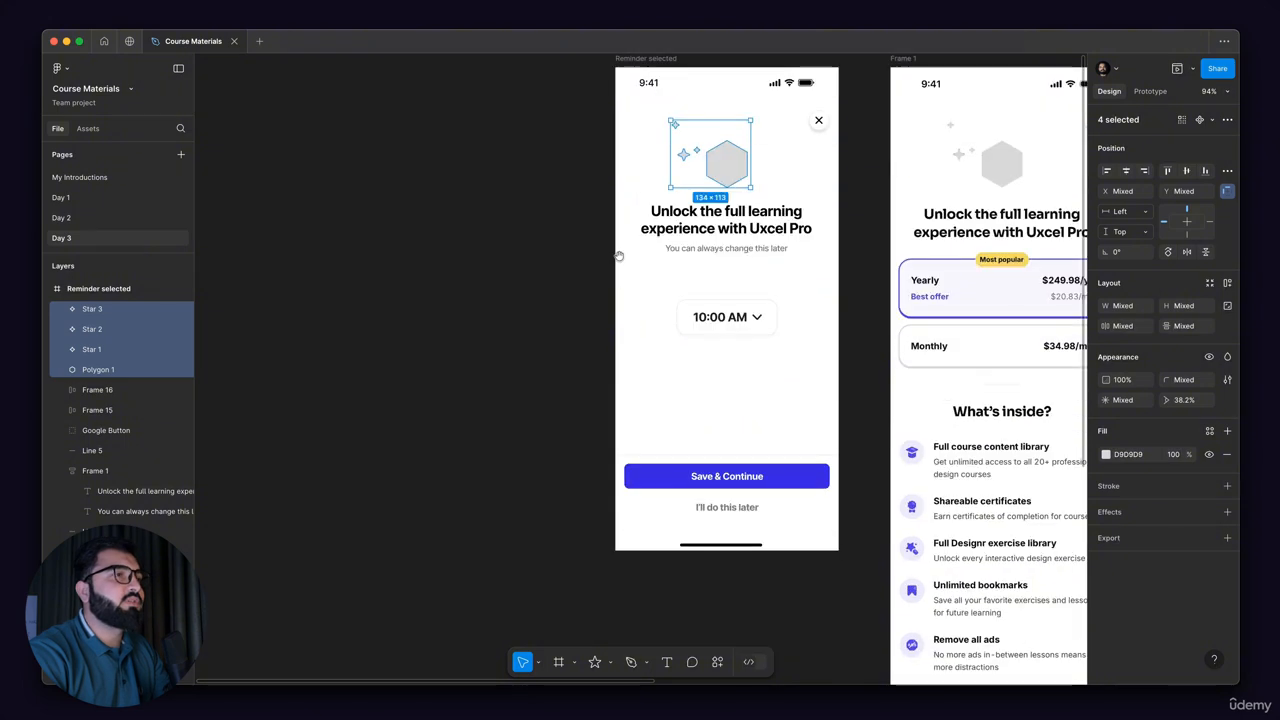
scroll(619, 256, up, 2)
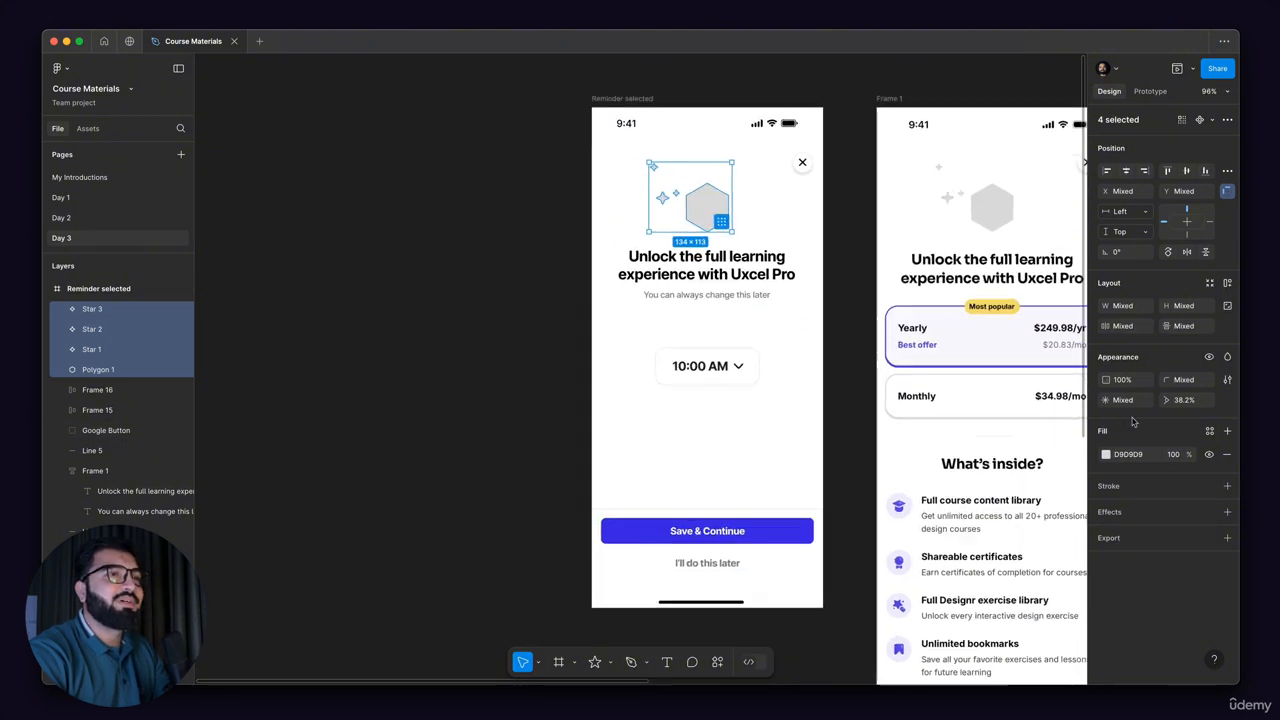
scroll(704, 215, up, 2)
click(1138, 457)
key(super+v)
key(Return)
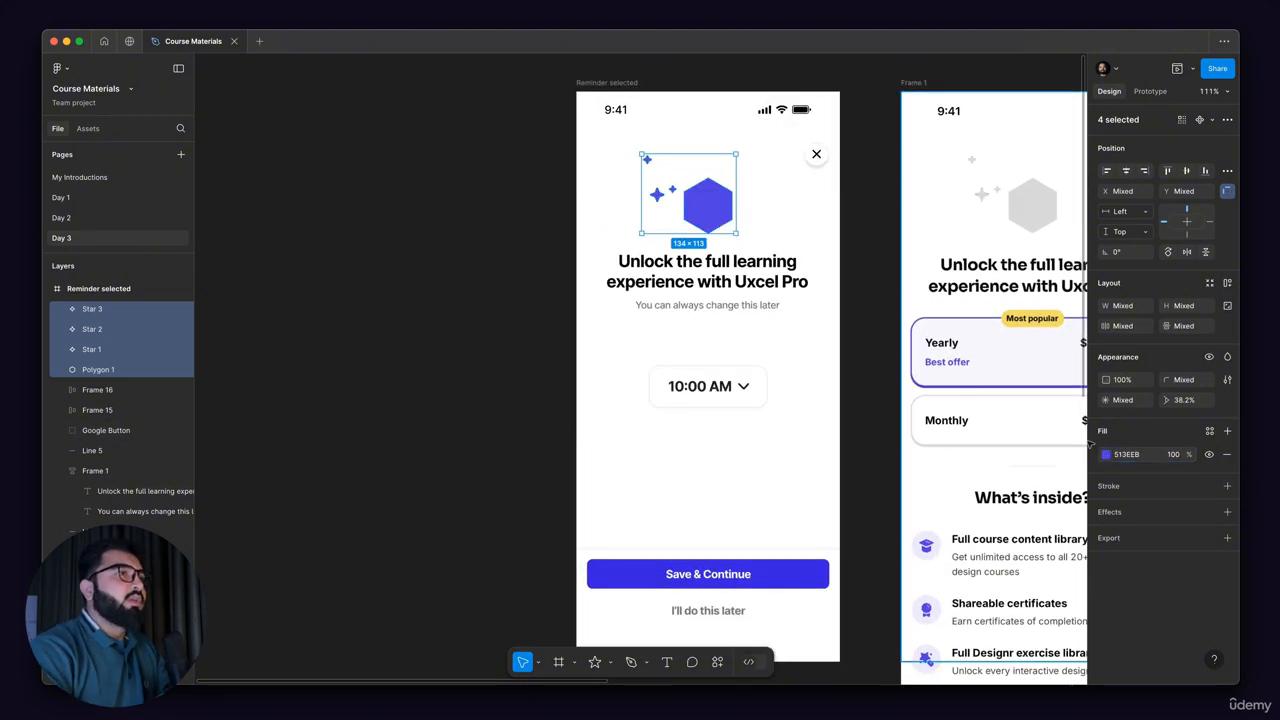
Step: Delete the "You can always change this later" subtitle and the 10:00 AM time selector from the Reminder selected frame
drag(349, 315, 462, 255)
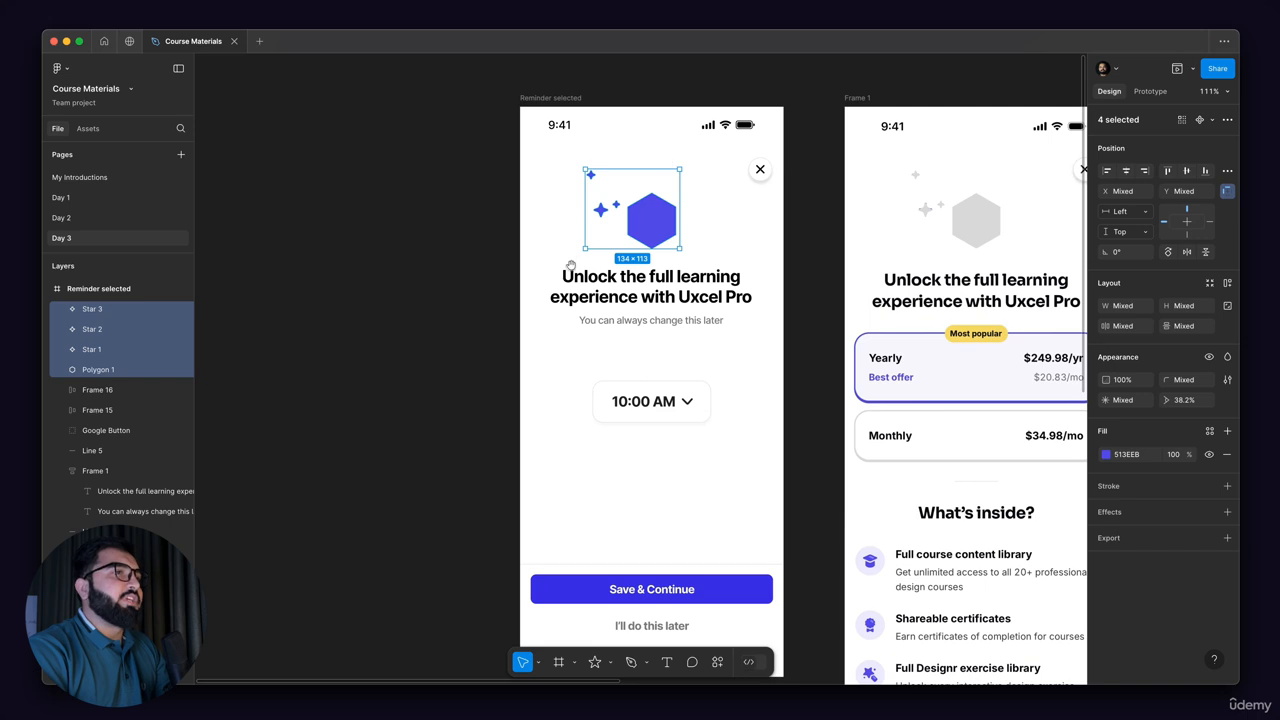
drag(570, 265, 502, 297)
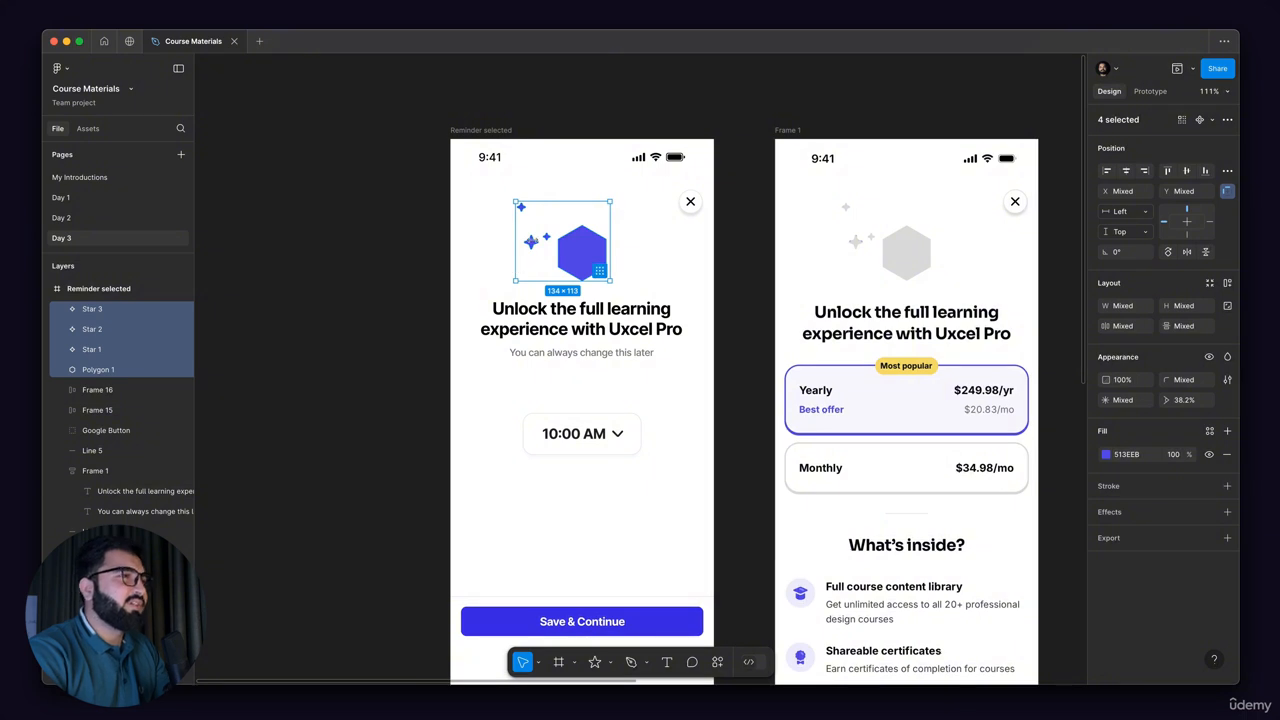
scroll(478, 245, down, 2)
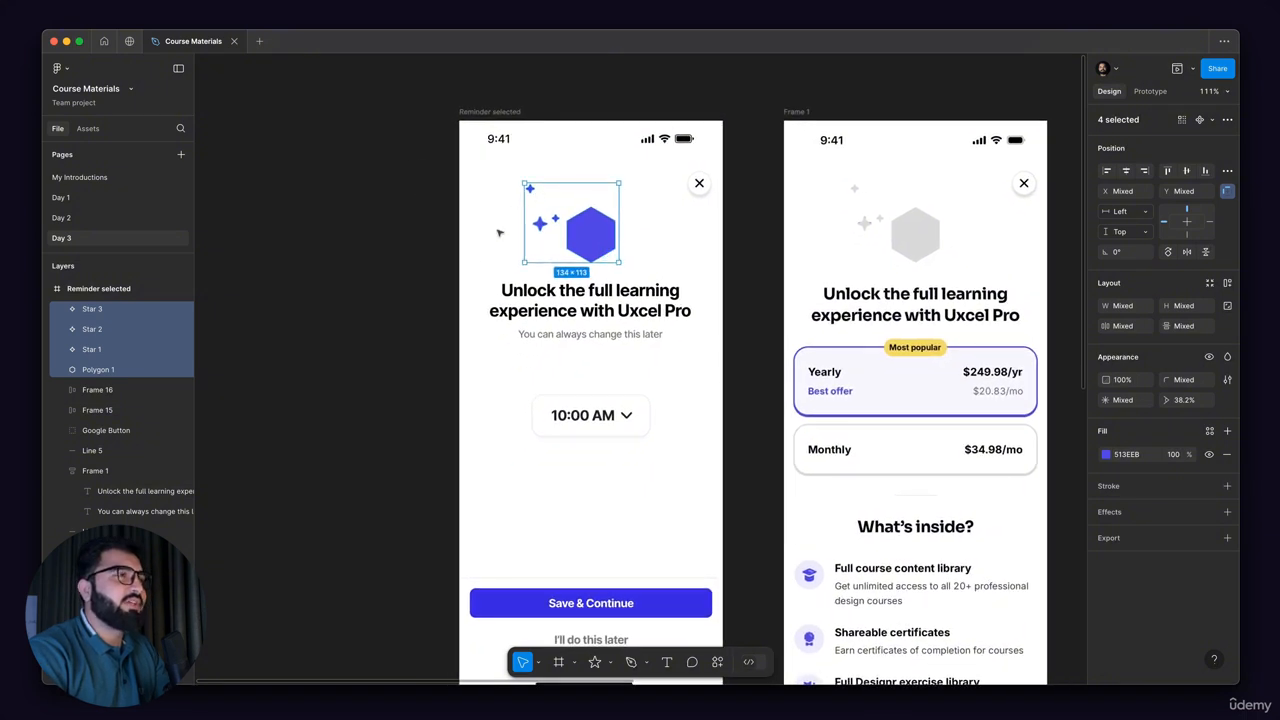
scroll(391, 263, down, 2)
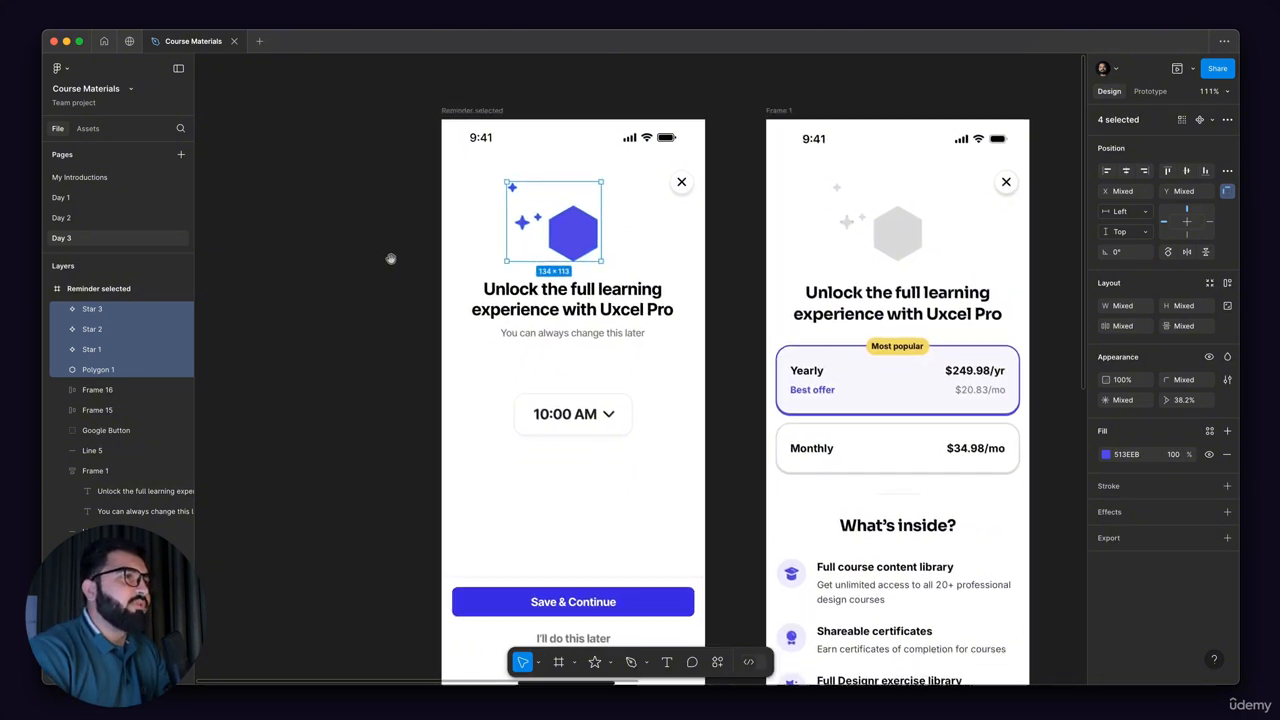
key(Escape)
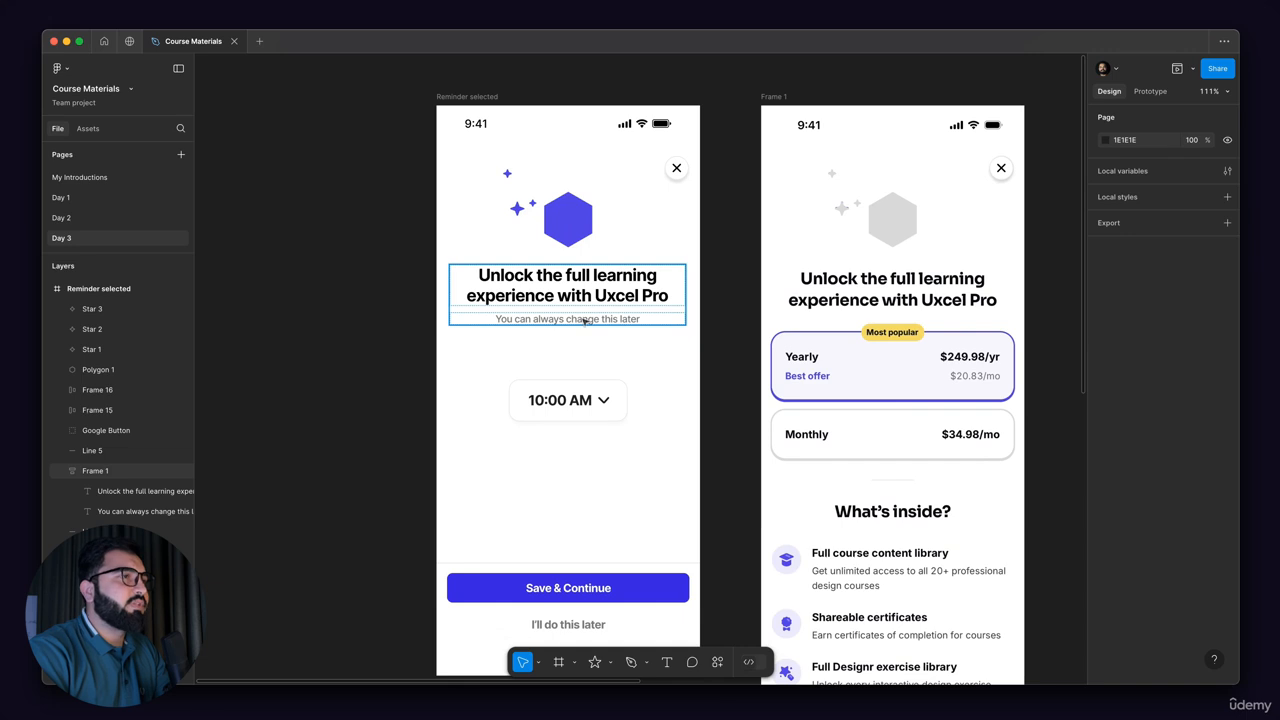
double_click(585, 320)
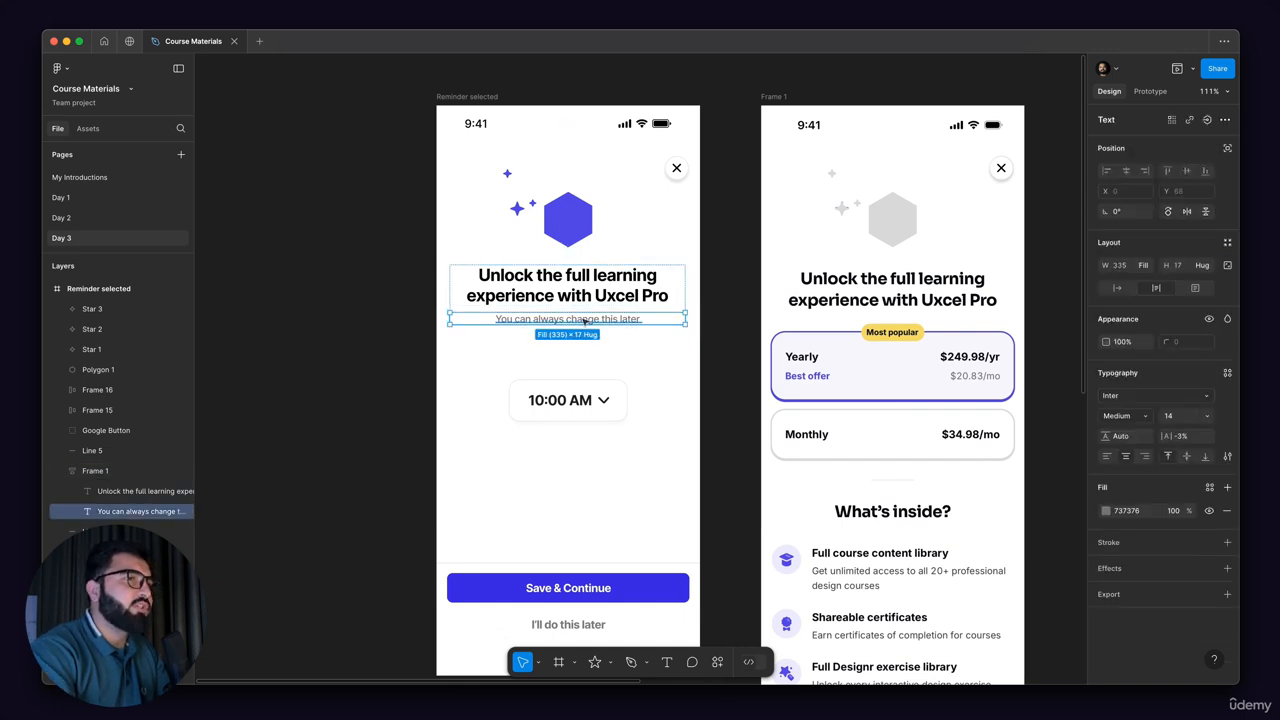
key(Delete)
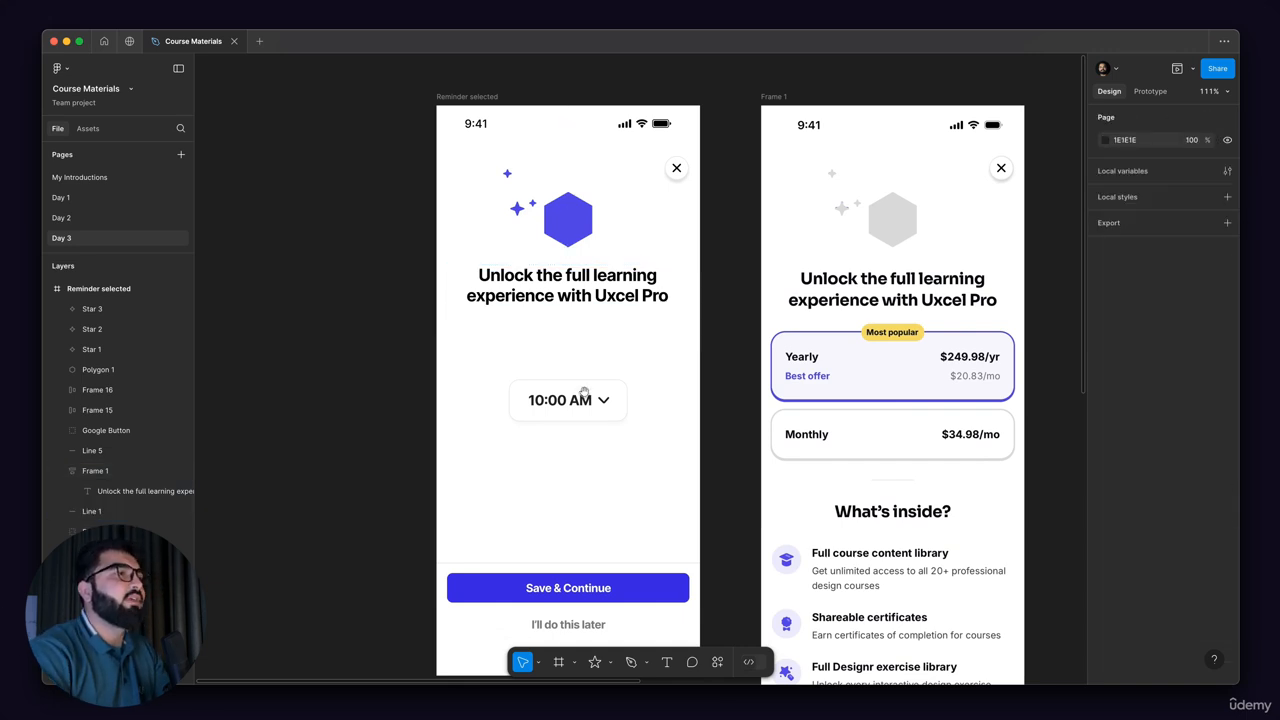
scroll(585, 393, down, 2)
click(572, 352)
key(Delete)
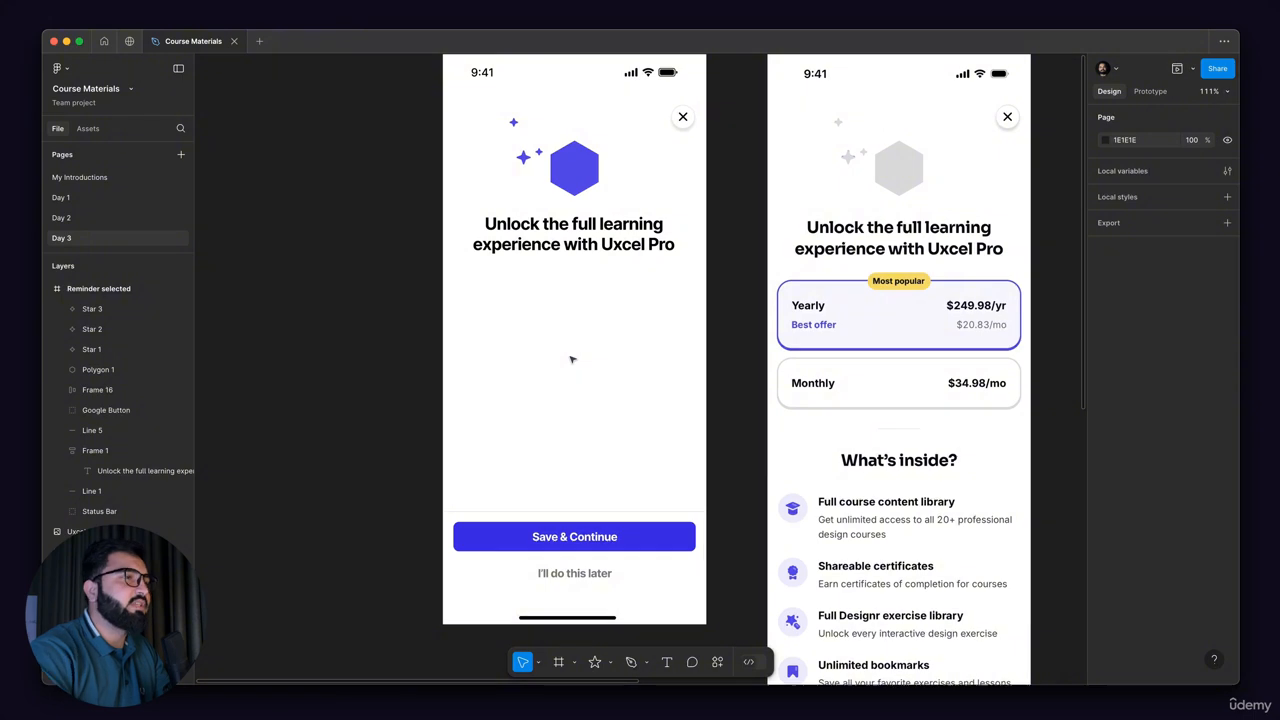
Step: Move the Save & Continue button group, its divider line and the home indicator out of the Reminder selected frame, onto the empty canvas beside it
scroll(571, 359, down, 2)
scroll(571, 359, left, 2)
drag(424, 410, 749, 568)
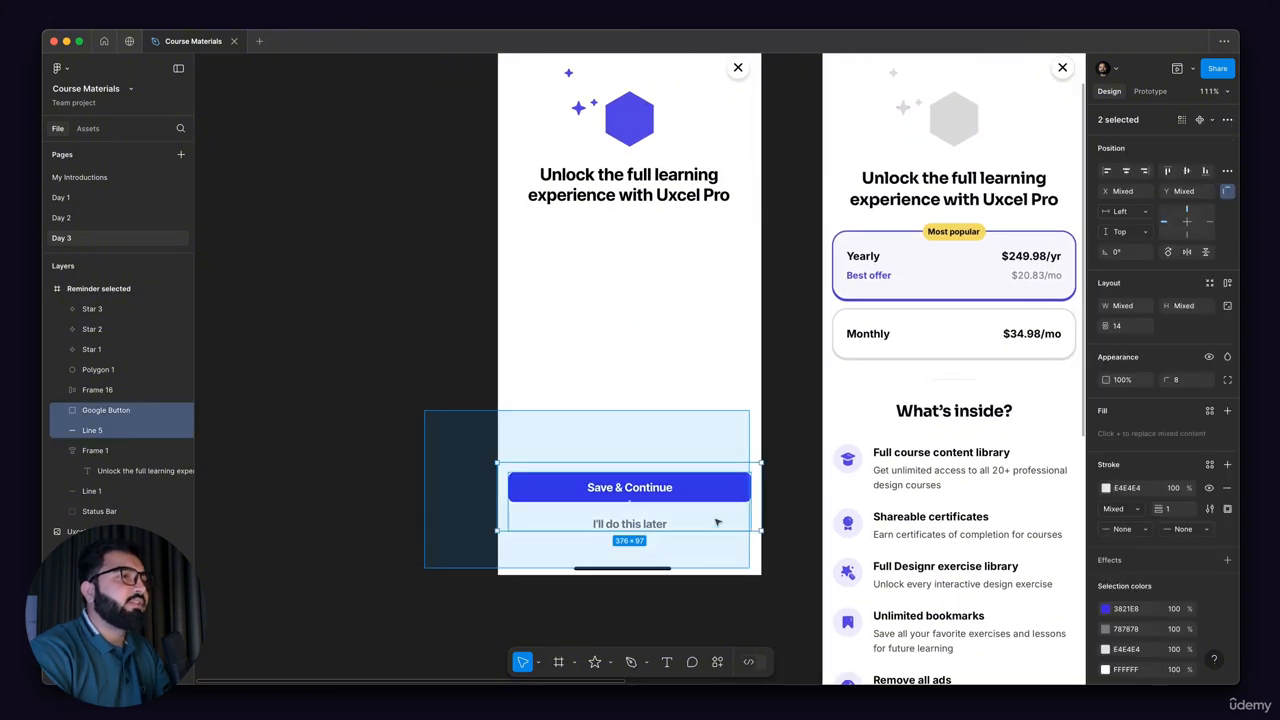
scroll(717, 521, down, 5)
drag(534, 464, 726, 533)
scroll(716, 523, up, 5)
scroll(712, 486, down, 5)
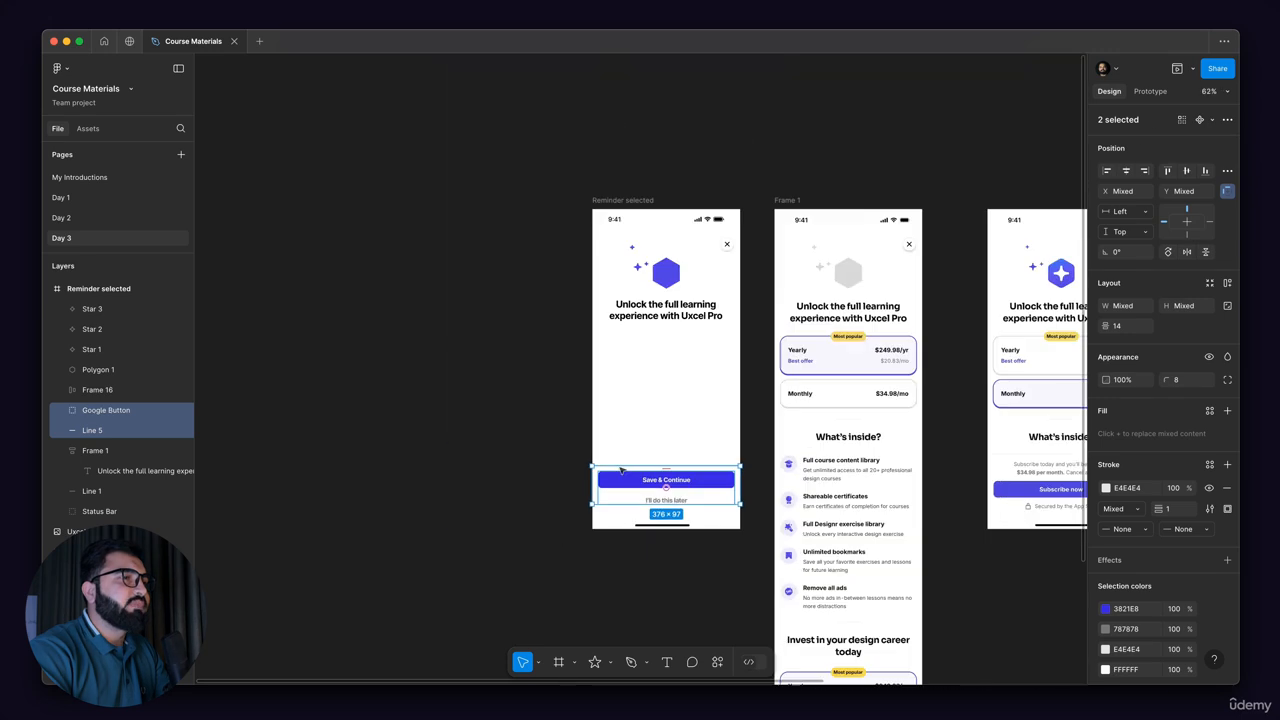
drag(514, 434, 711, 518)
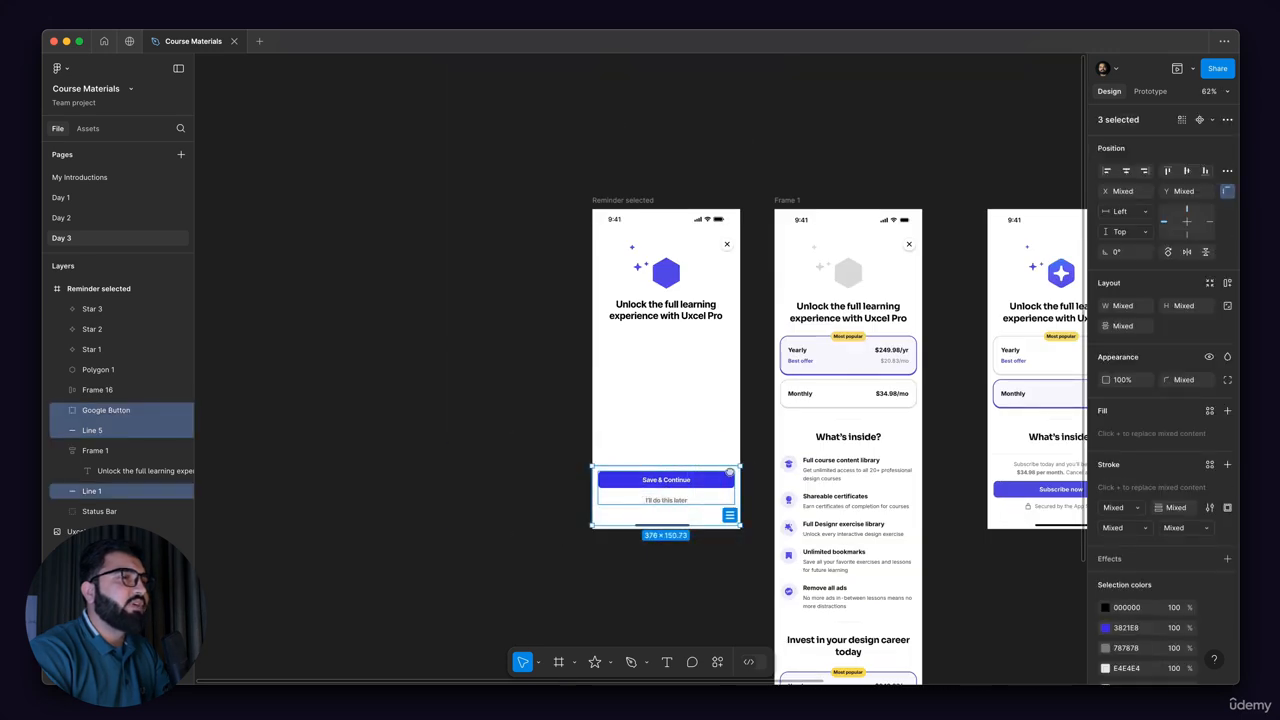
scroll(560, 468, left, 1)
scroll(560, 468, down, 1)
drag(750, 466, 554, 466)
scroll(724, 316, up, 5)
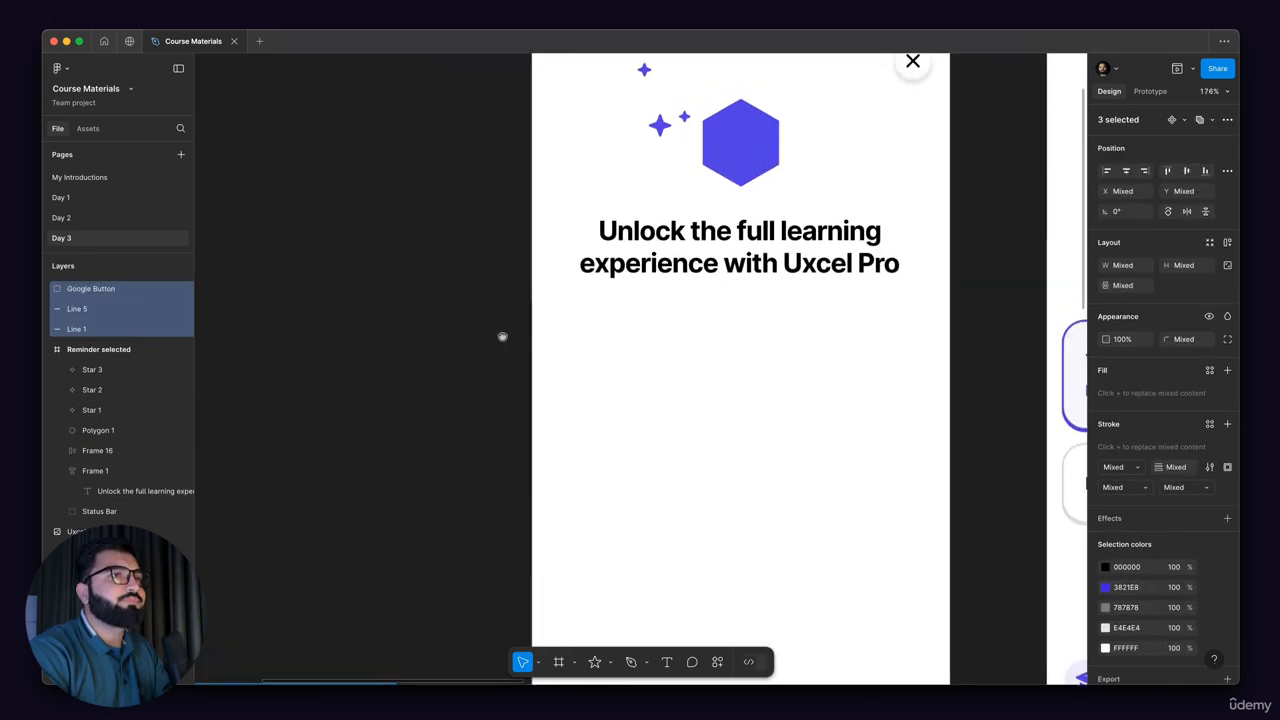
Step: Add the text "Yearly" below the heading in the Reminder selected frame
scroll(503, 337, right, 3)
scroll(580, 300, down, 4)
scroll(797, 325, down, 1)
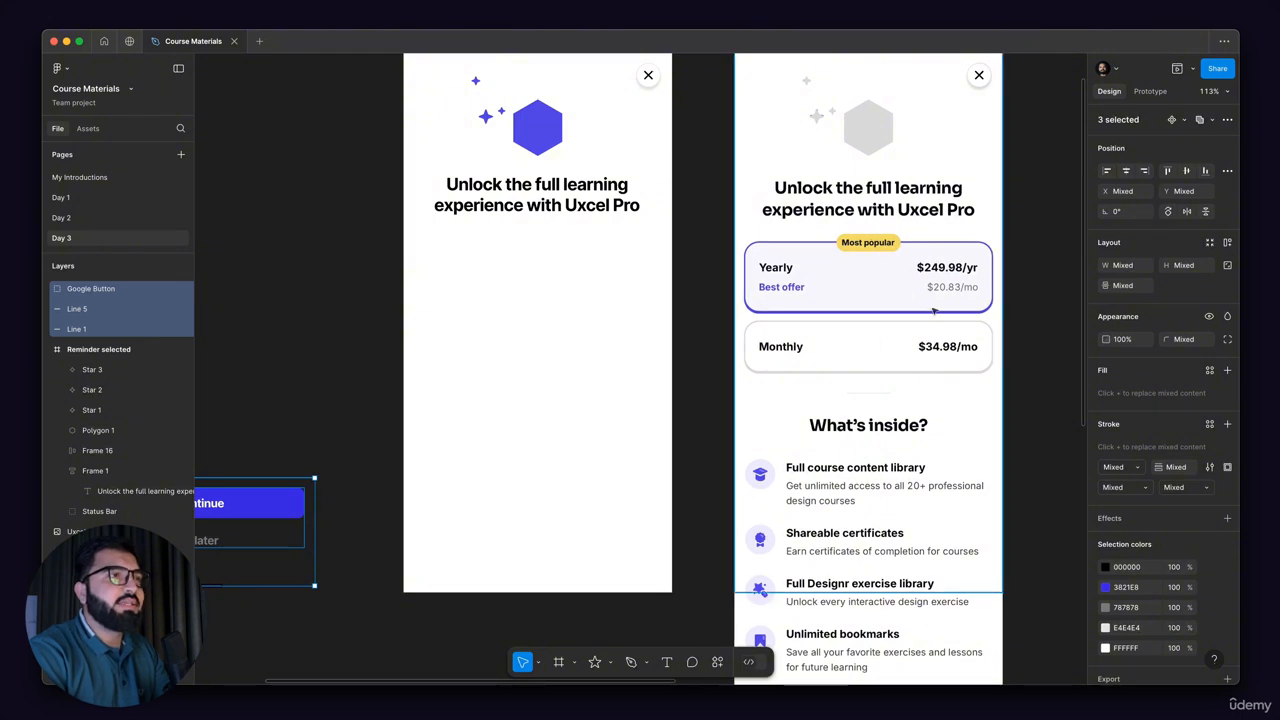
scroll(931, 310, up, 2)
drag(837, 288, 690, 316)
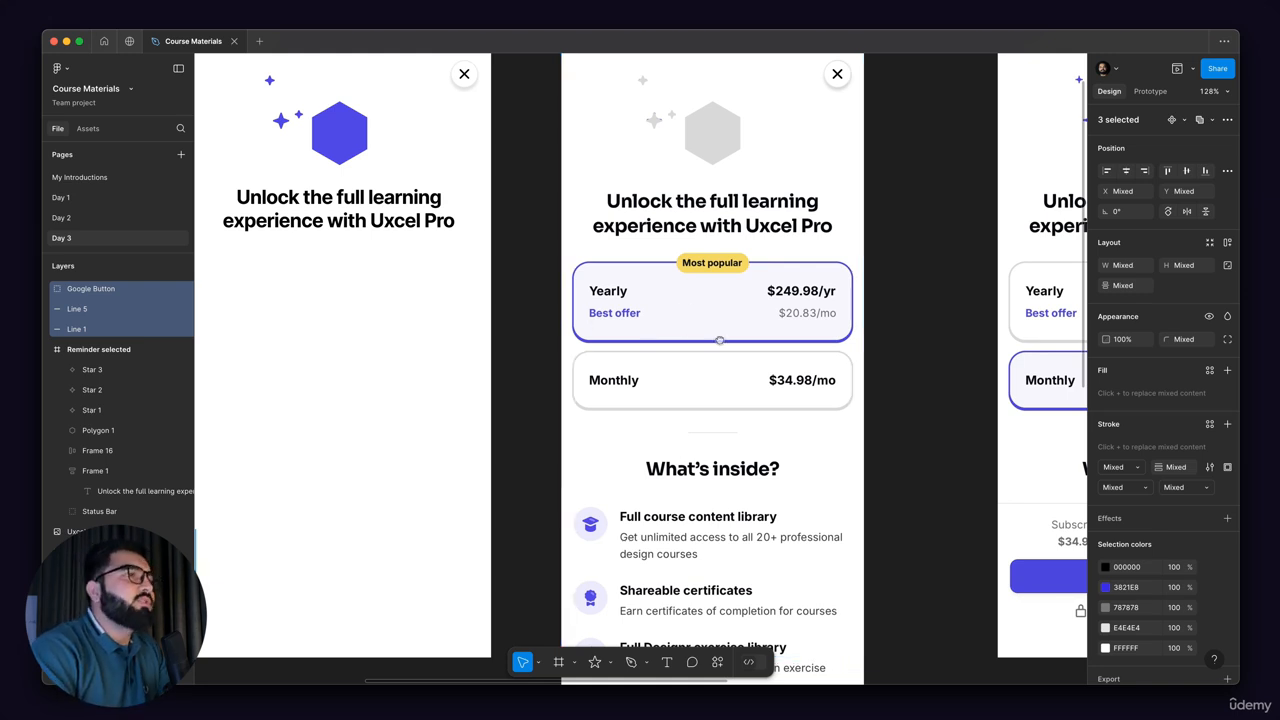
scroll(690, 320, left, 3)
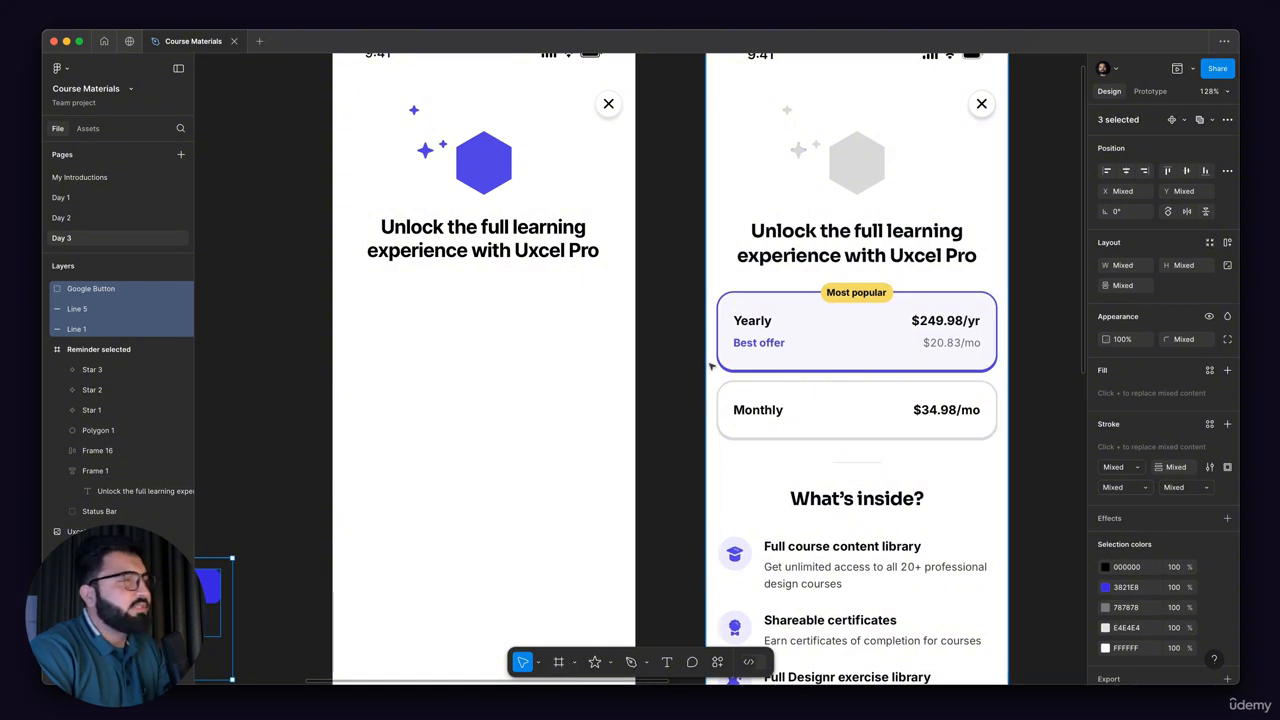
drag(543, 320, 609, 321)
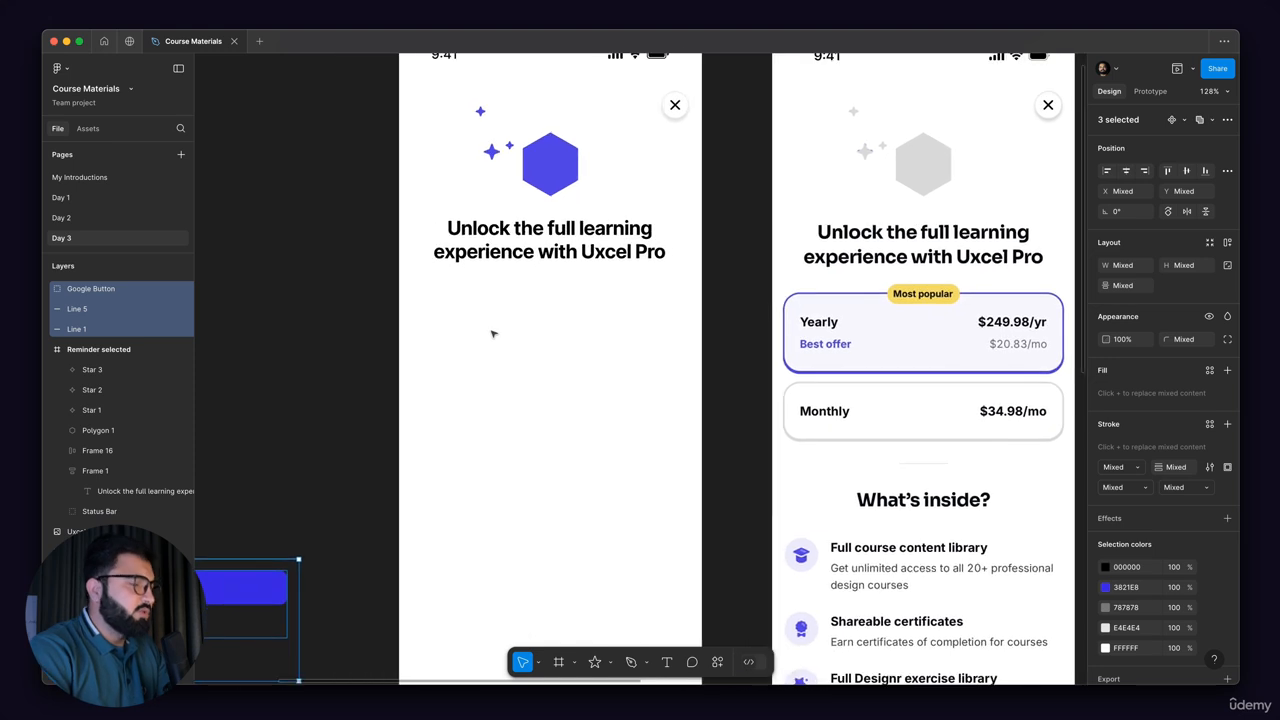
click(492, 333)
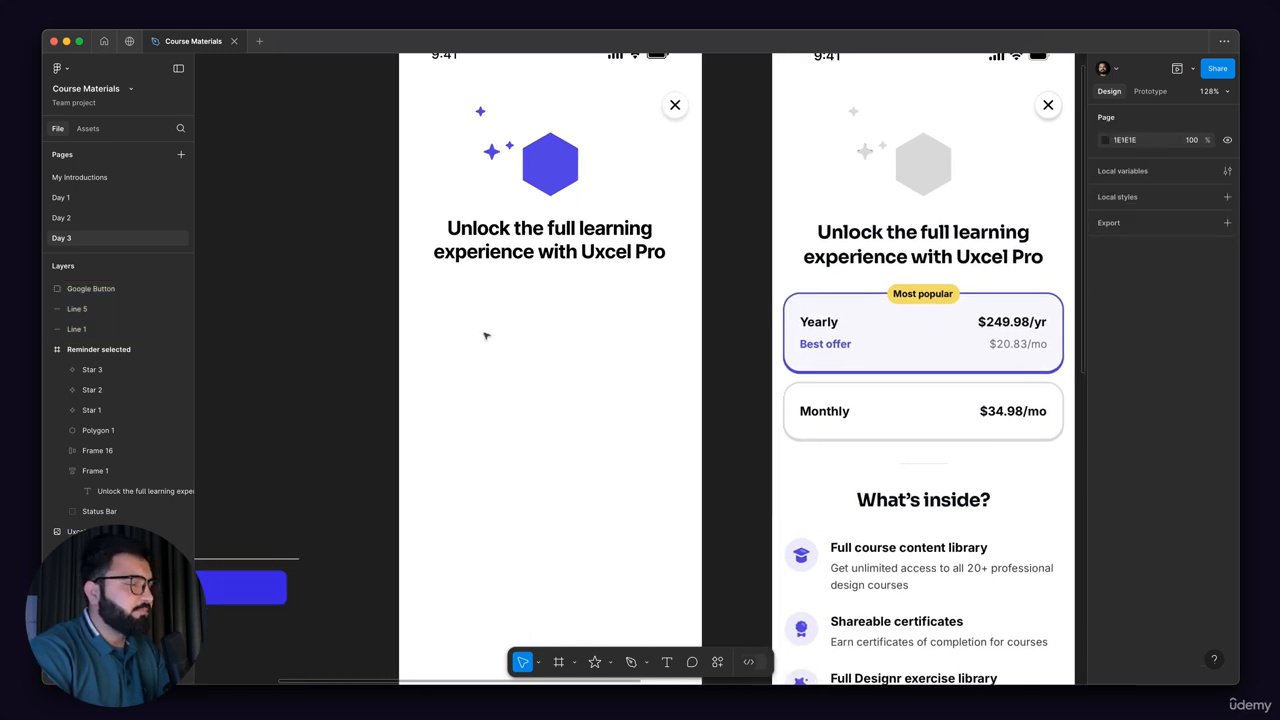
key(t)
click(588, 348)
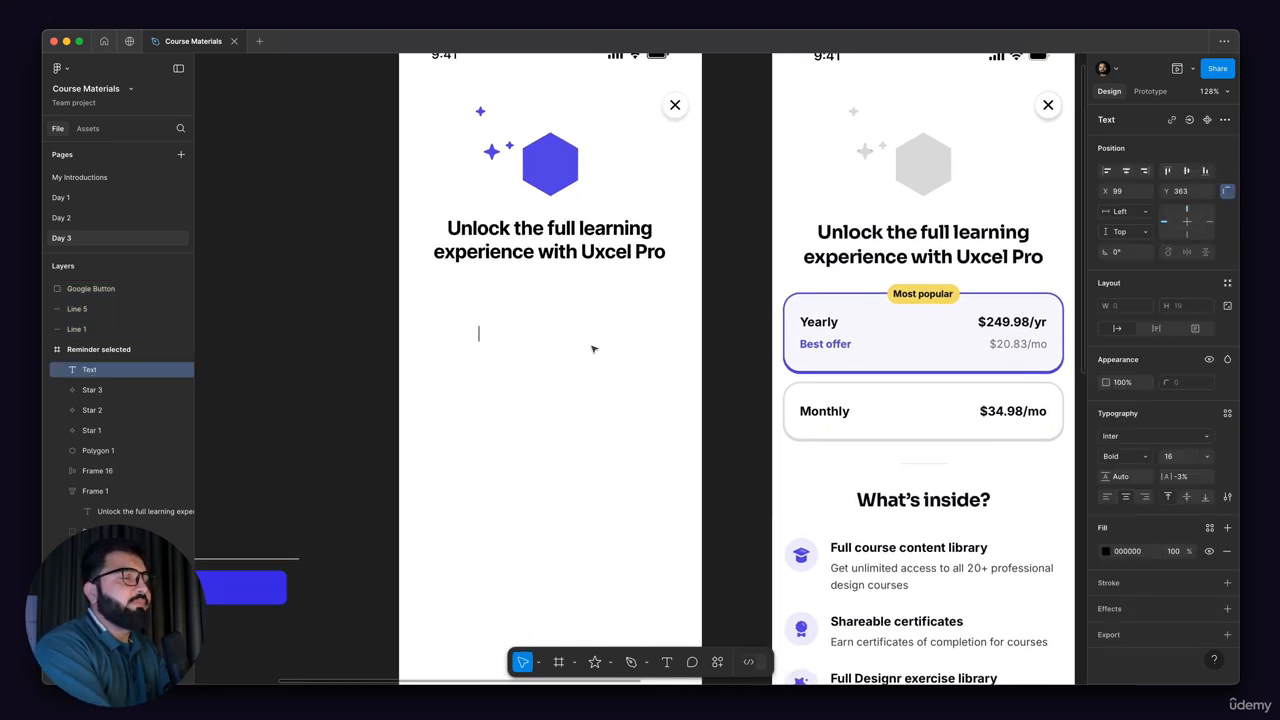
text(Yearly)
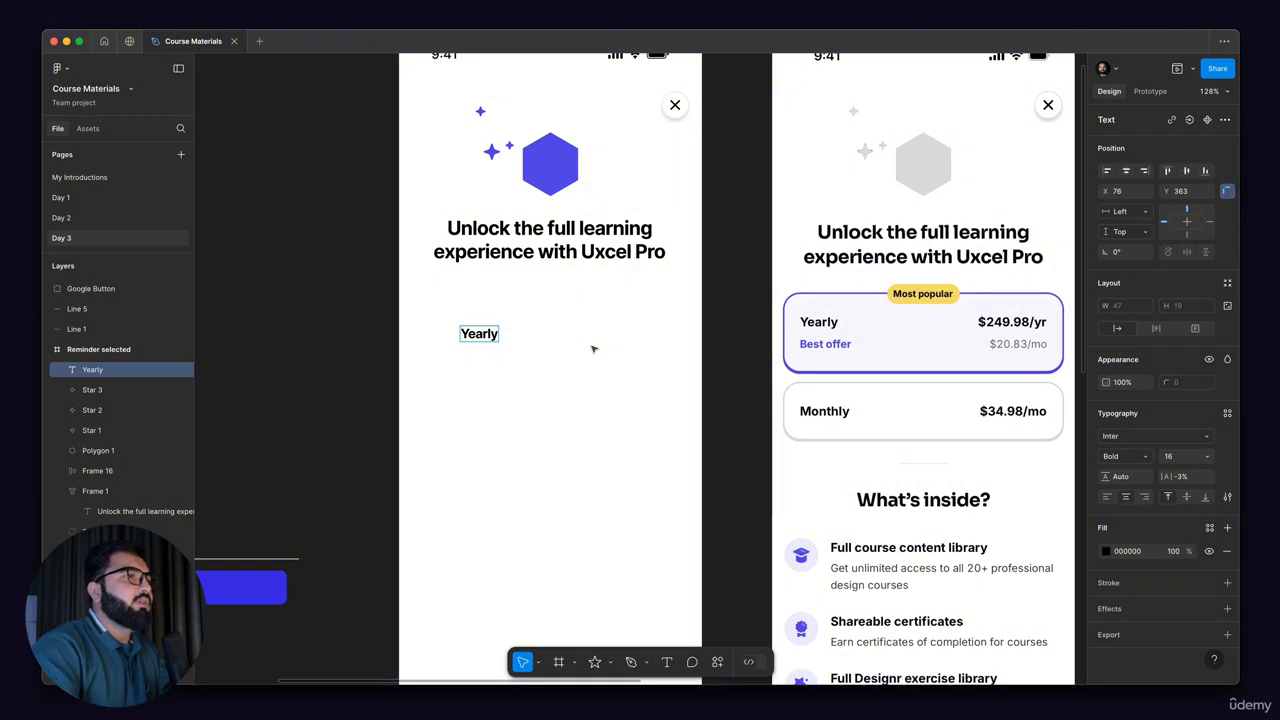
key(Escape)
Step: Duplicate the "Yearly" text directly beneath itself and change the copy to "Best offer"
drag(477, 351, 478, 374)
double_click(480, 357)
text(Be)
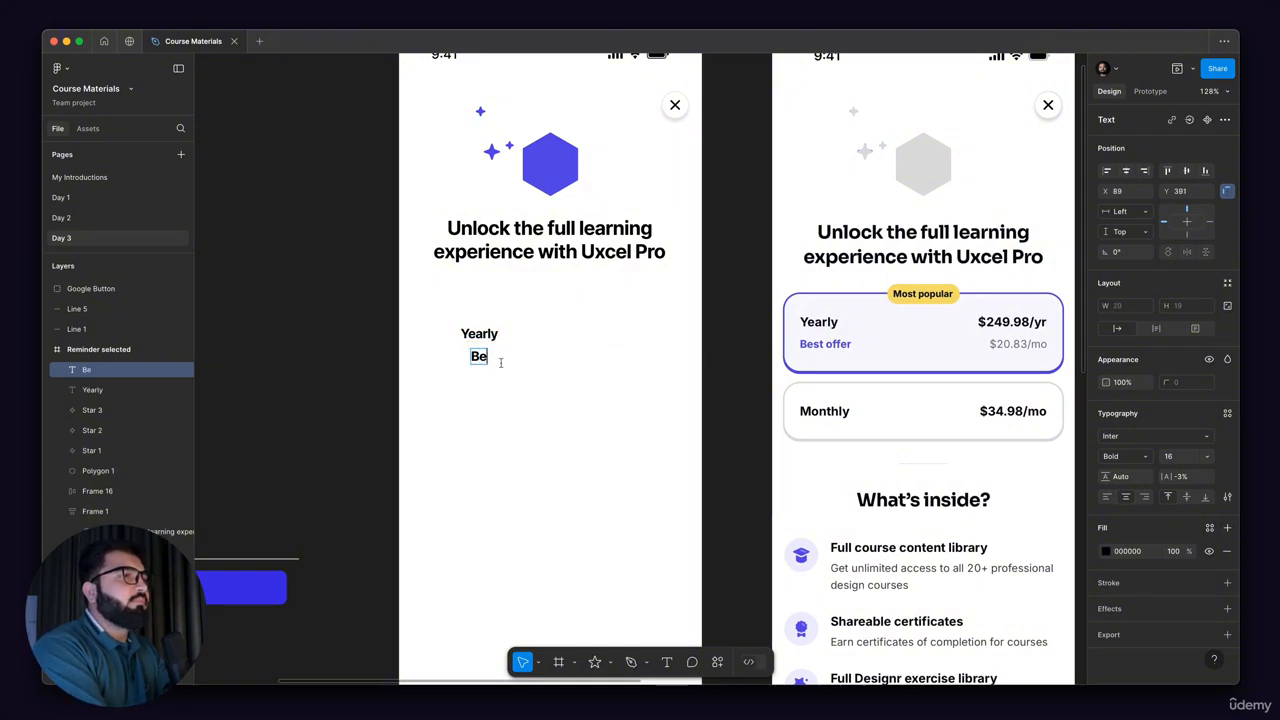
text(st Off)
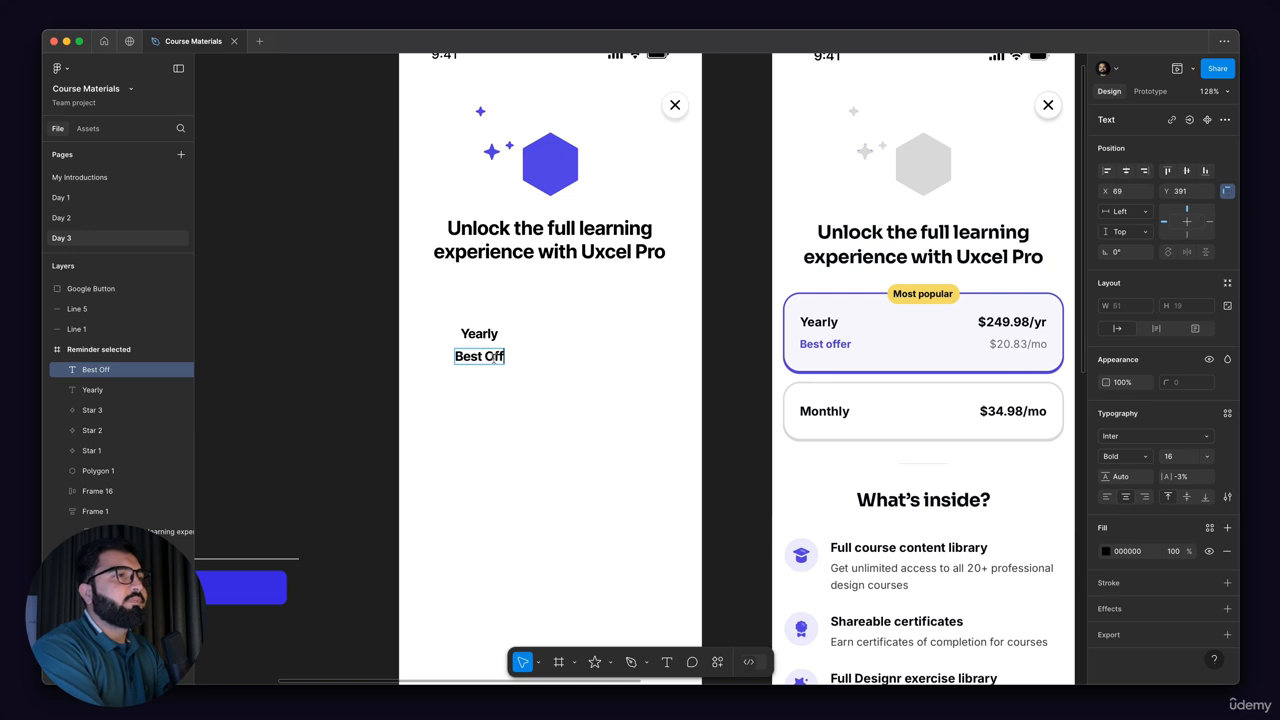
key(BackSpace)
key(BackSpace)
key(BackSpace)
key(BackSpace)
text(offer)
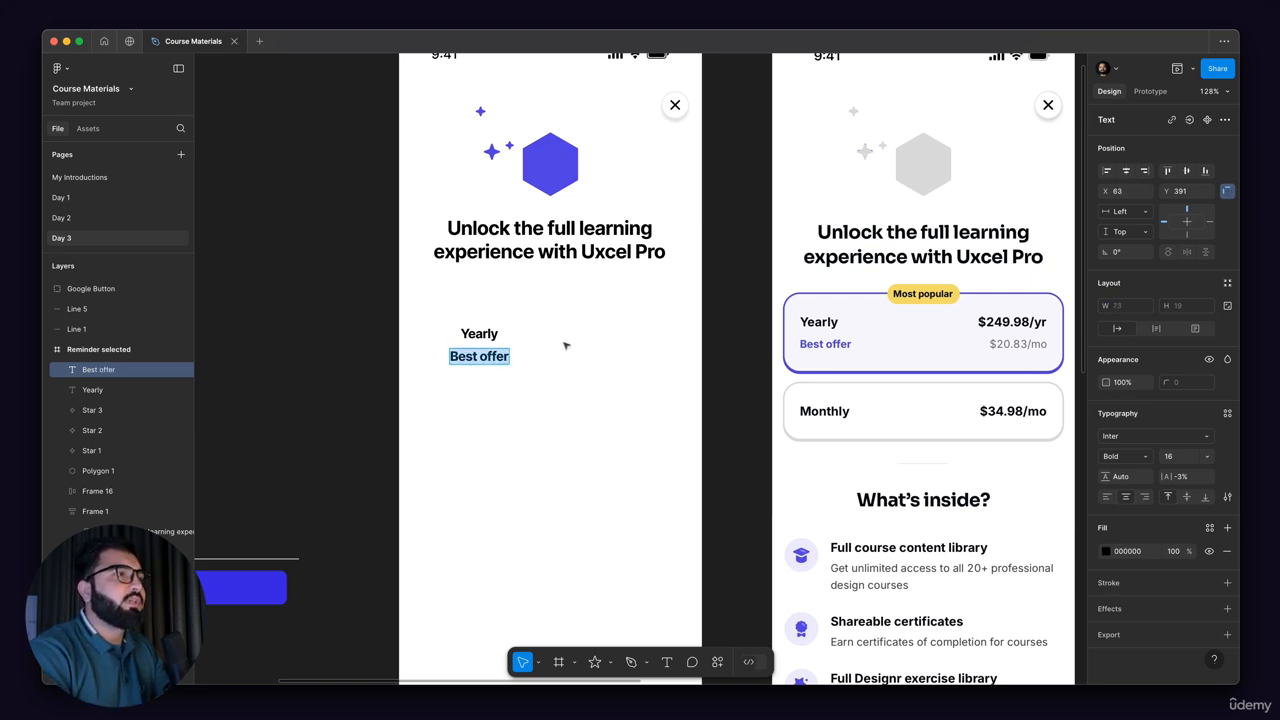
key(Escape)
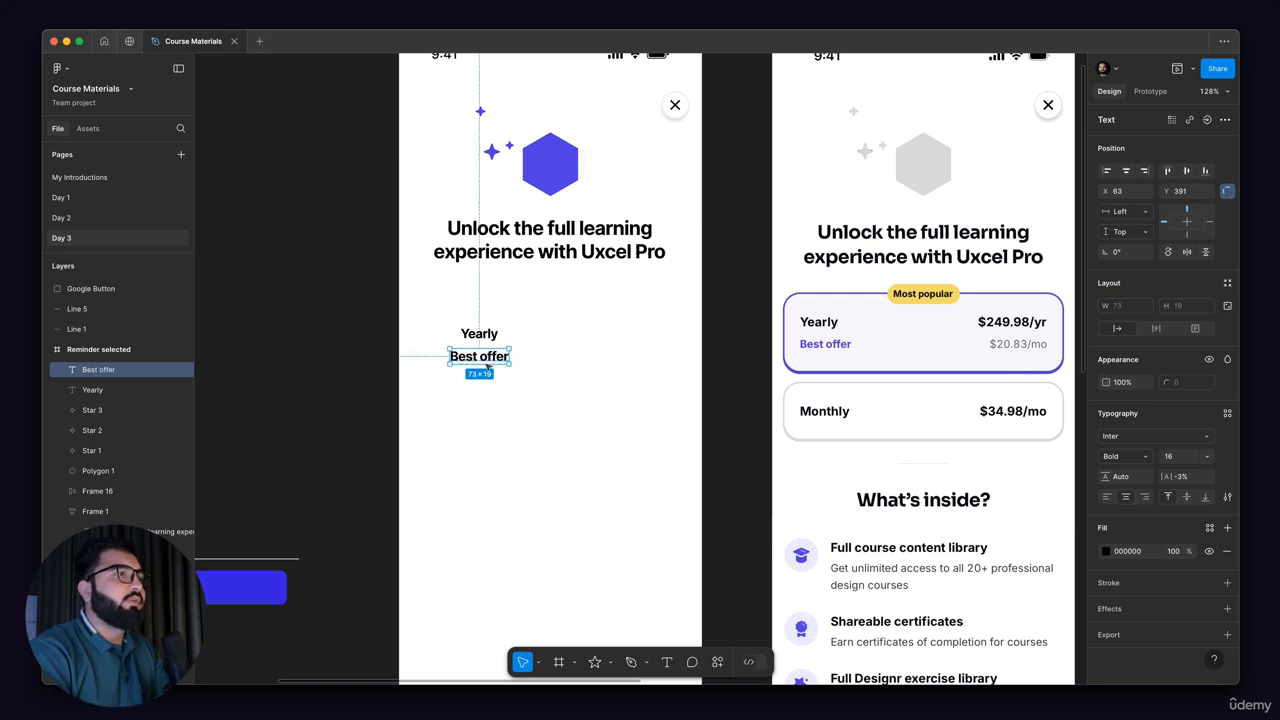
Step: Align the "Yearly" text with the left edge of "Best offer" and set "Best offer" to Semi Bold
drag(494, 331, 483, 332)
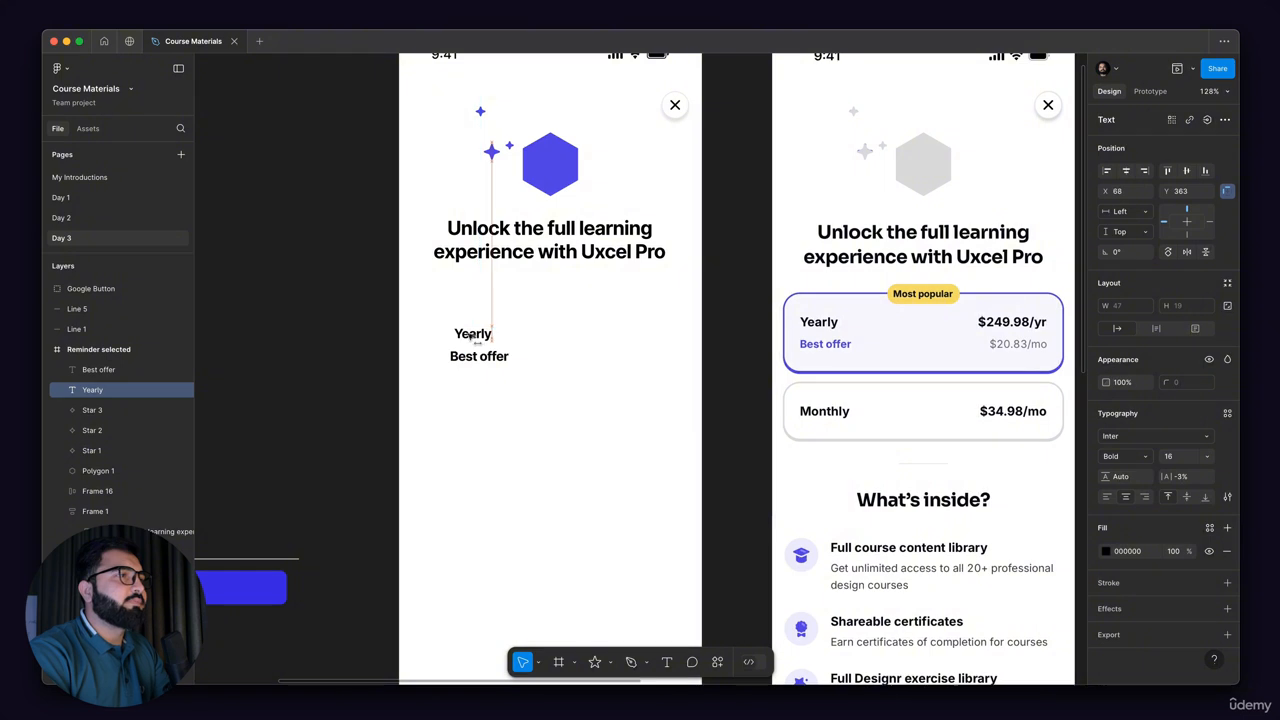
click(479, 357)
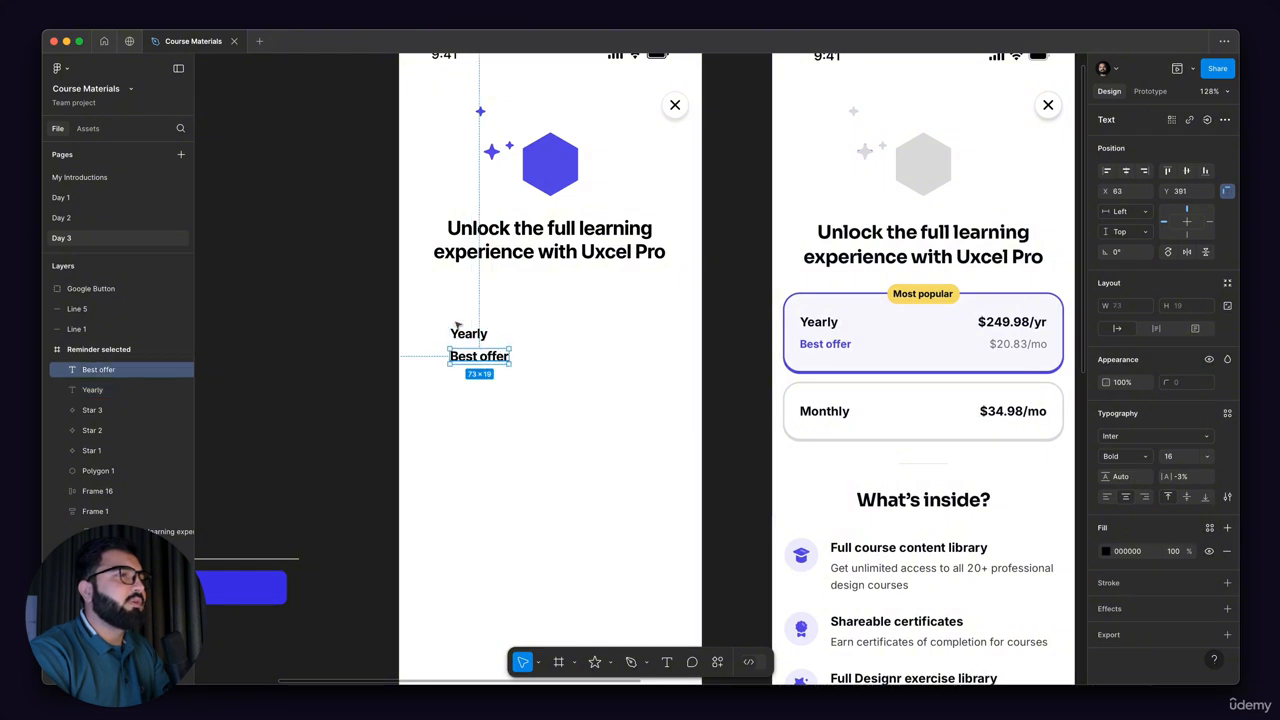
click(1134, 459)
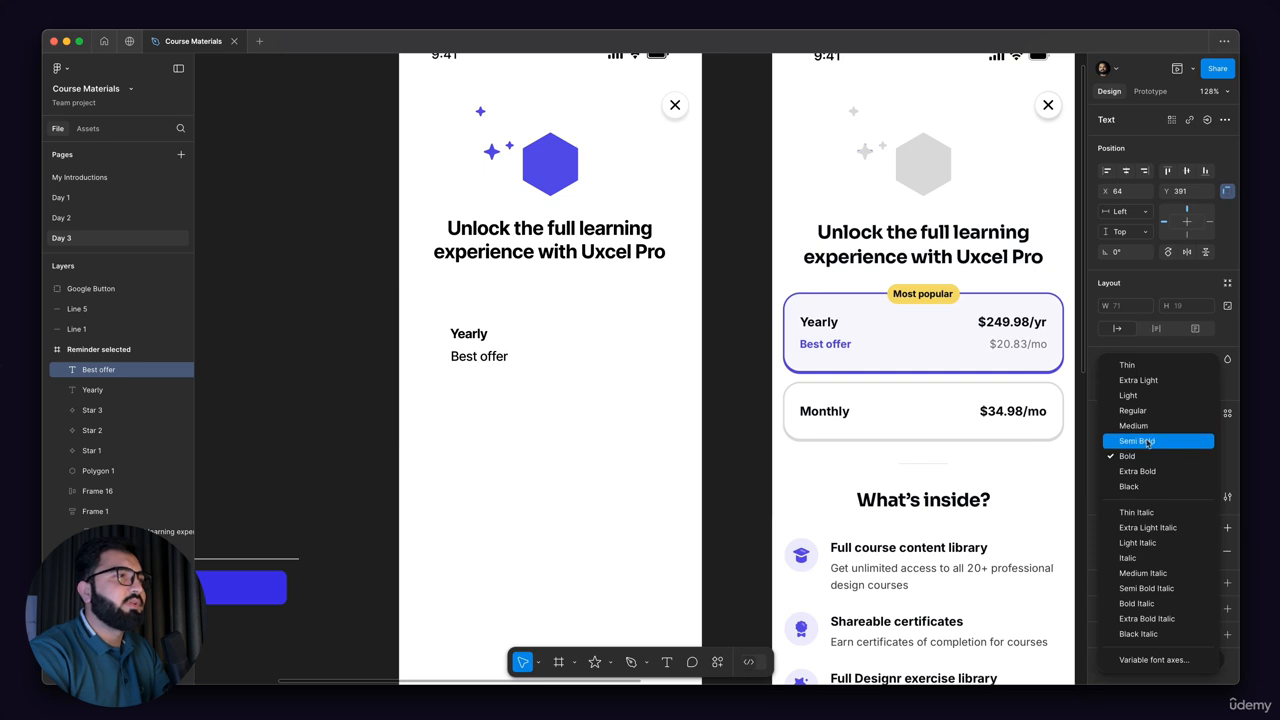
click(1143, 441)
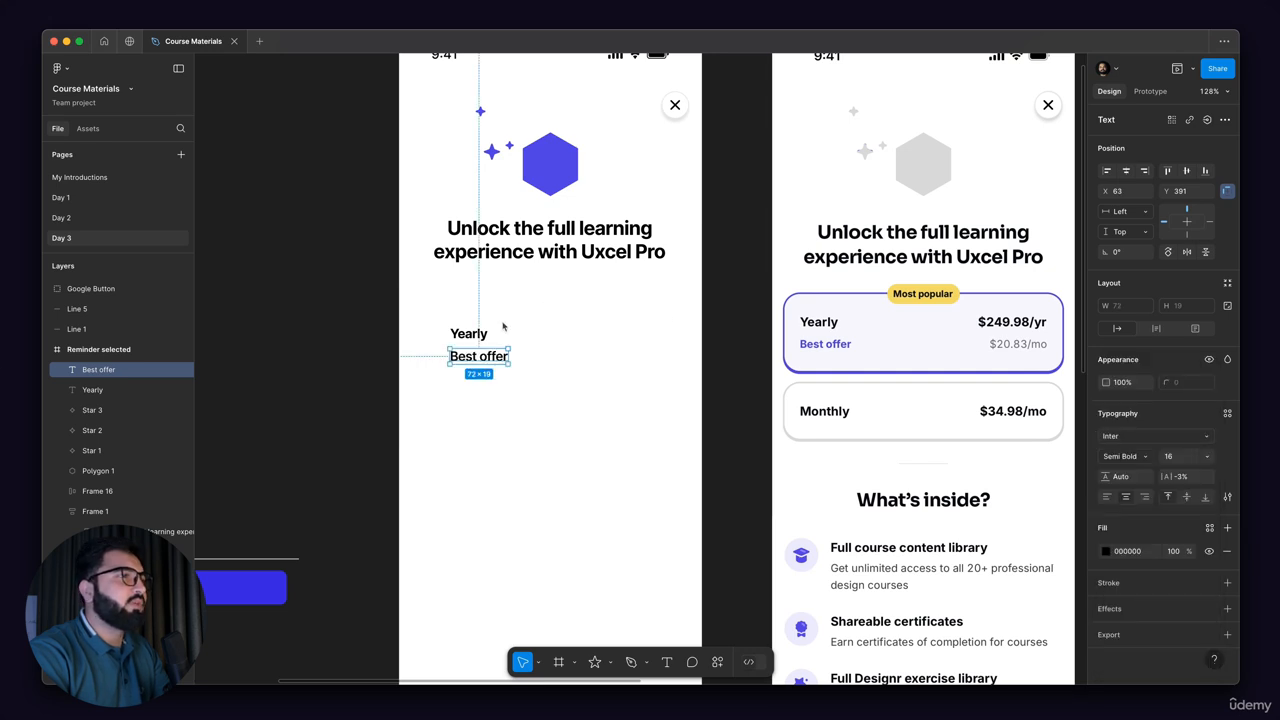
Step: Wrap the "Yearly" and "Best offer" texts in a vertical auto layout and duplicate that frame to its right
shift+click(486, 336)
key(shift+a)
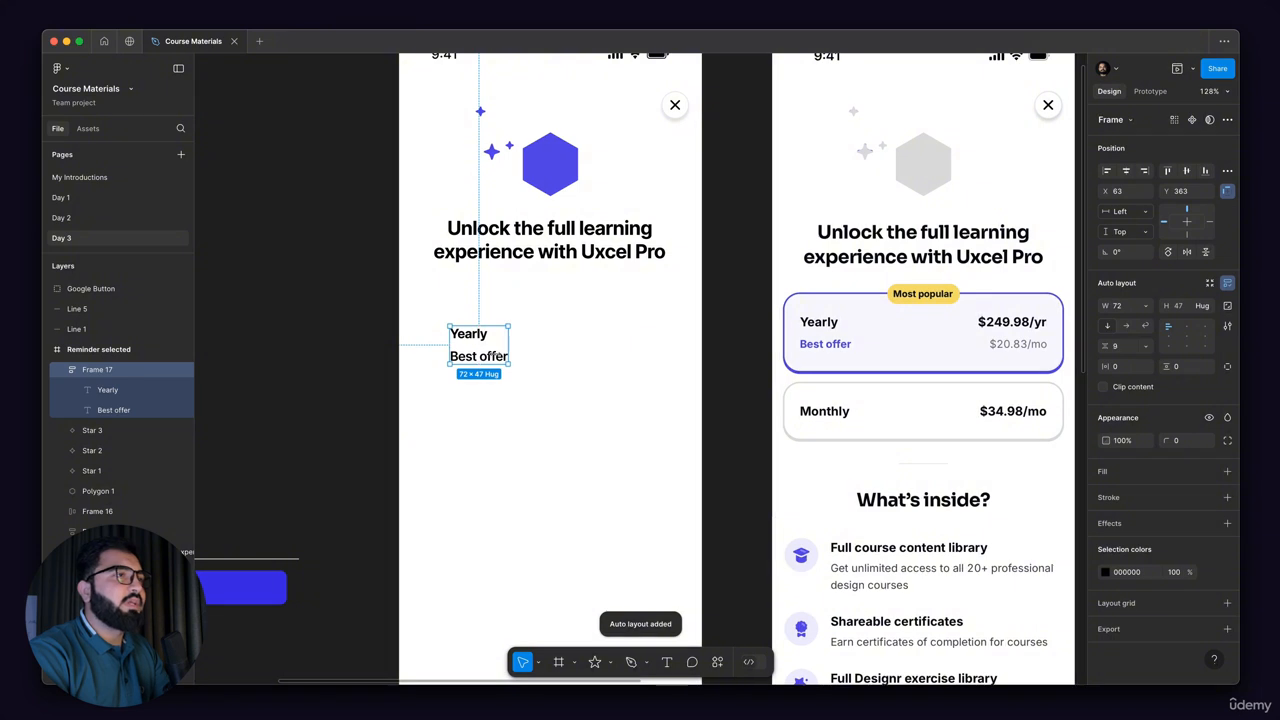
drag(483, 349, 625, 349)
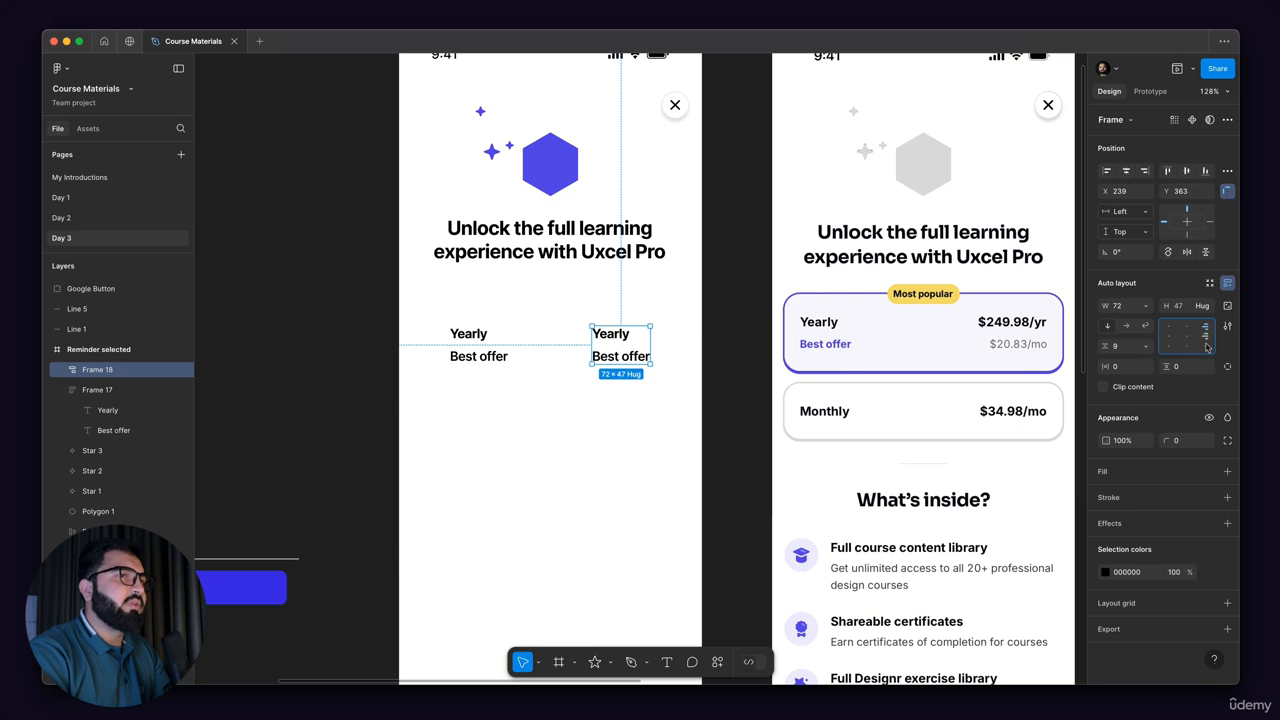
Step: Right-align both texts inside the duplicated auto layout frame
double_click(625, 334)
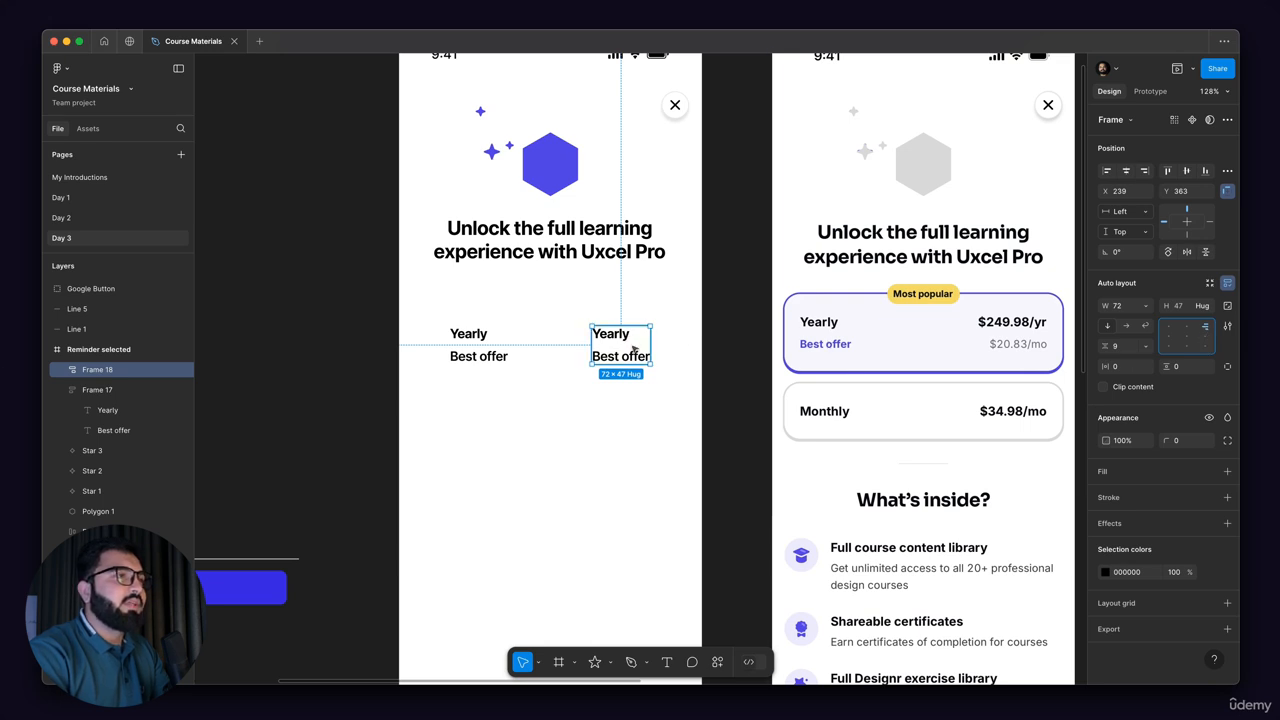
shift+click(620, 357)
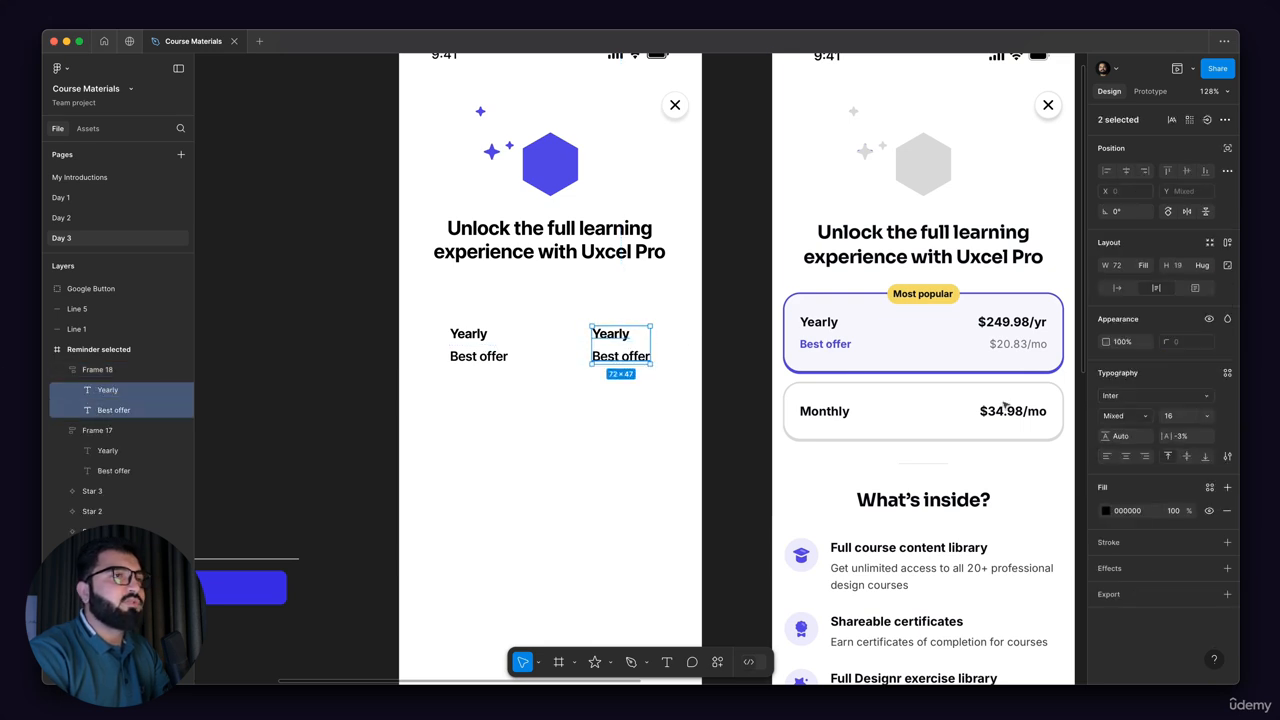
click(1146, 456)
scroll(698, 350, up, 2)
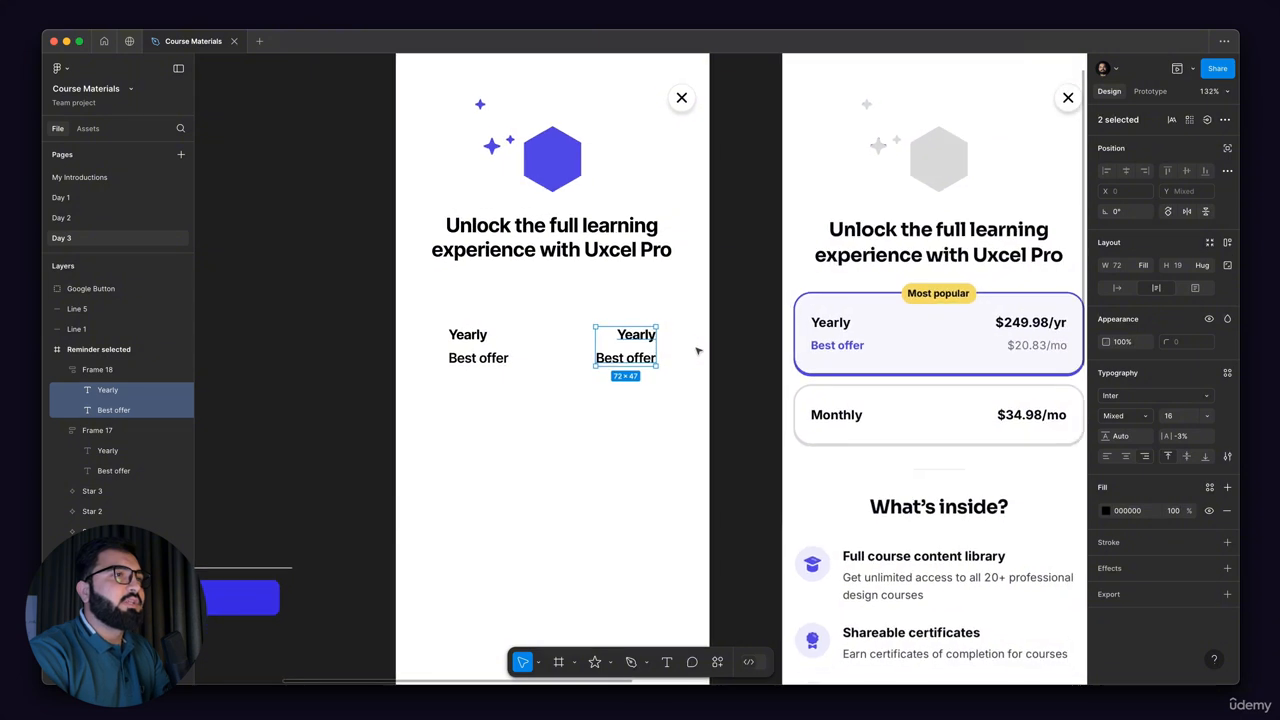
Step: Change the duplicate's "Yearly" text to "$249.98/yr" and widen its frame to 107 so the price fits on one line
double_click(637, 336)
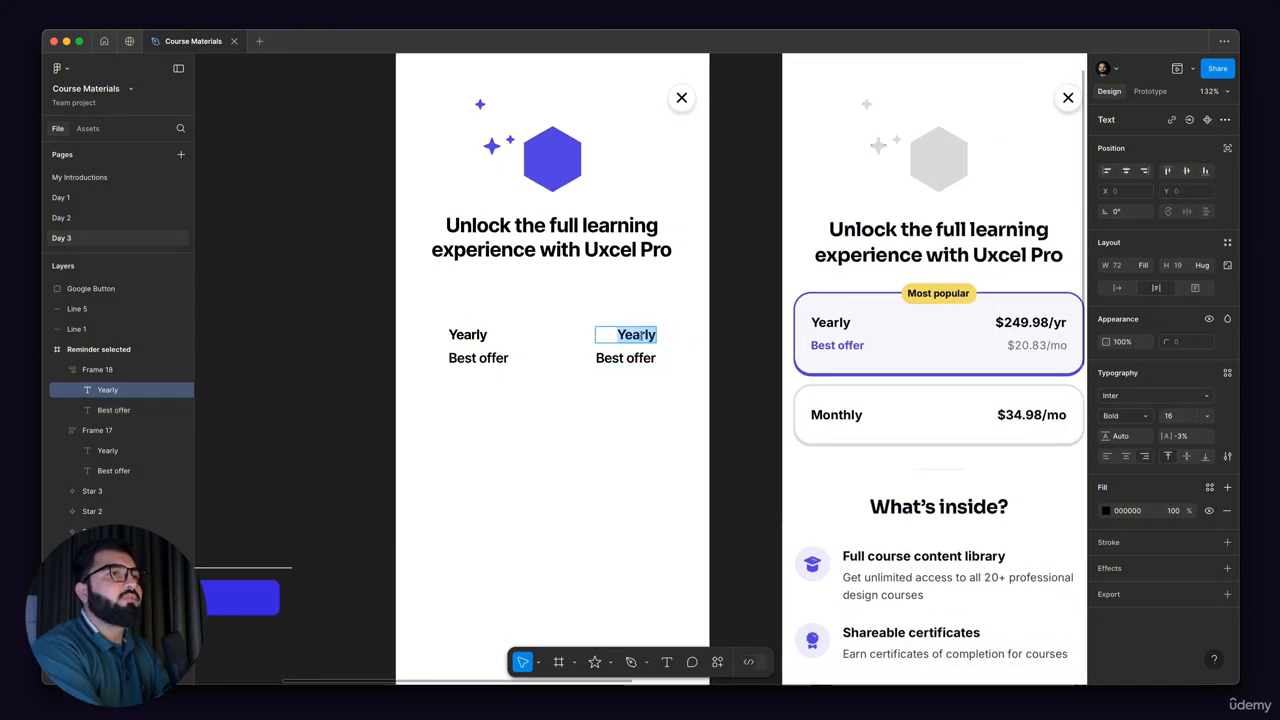
text($)
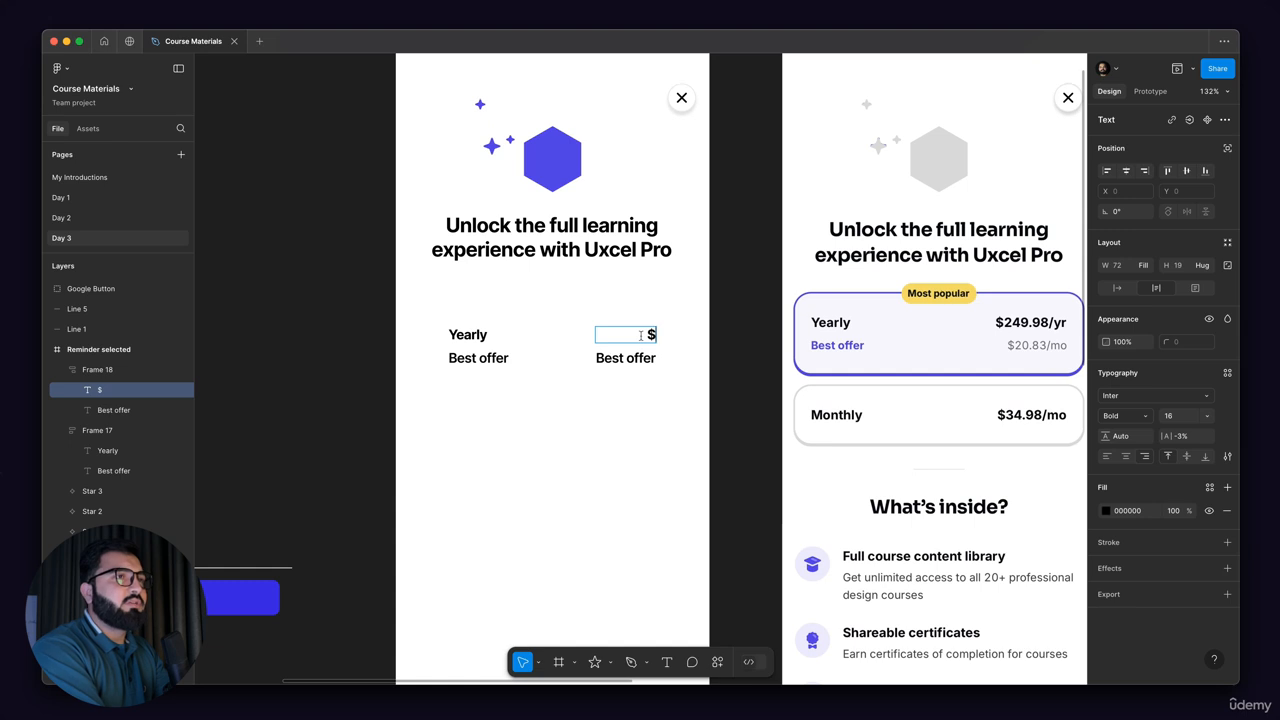
text(24)
text(9)
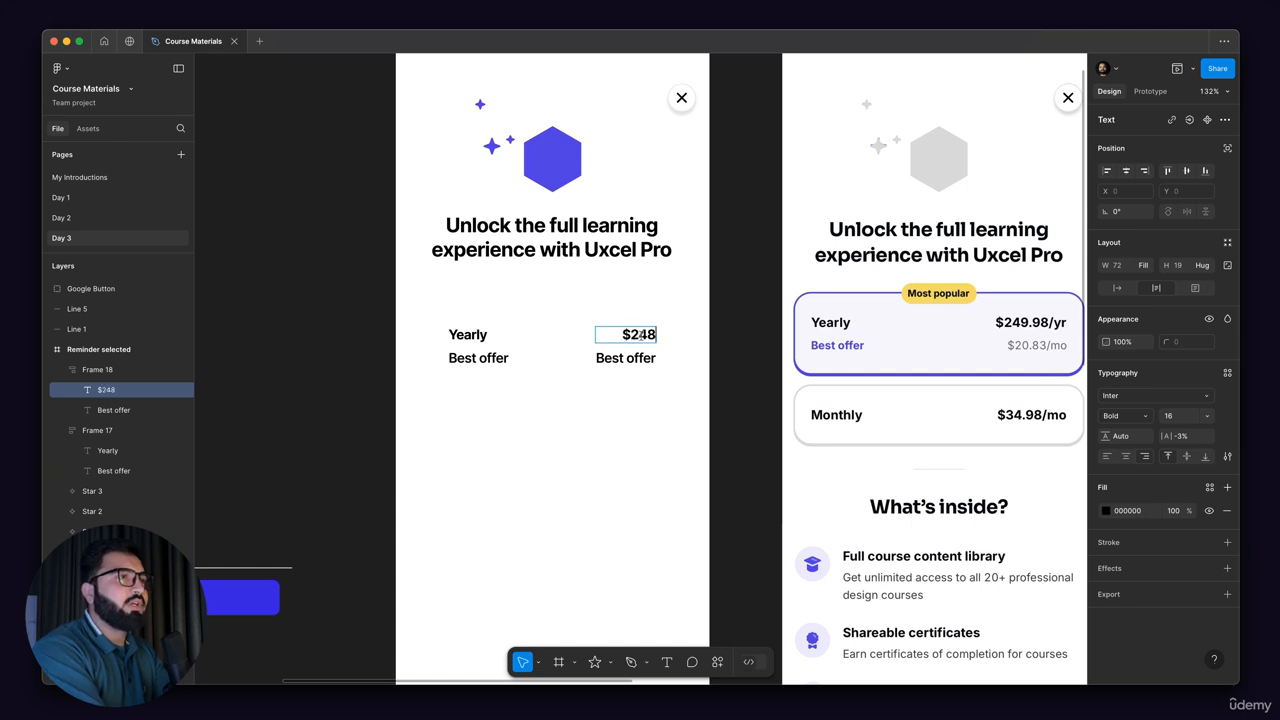
key(BackSpace)
text(9.9)
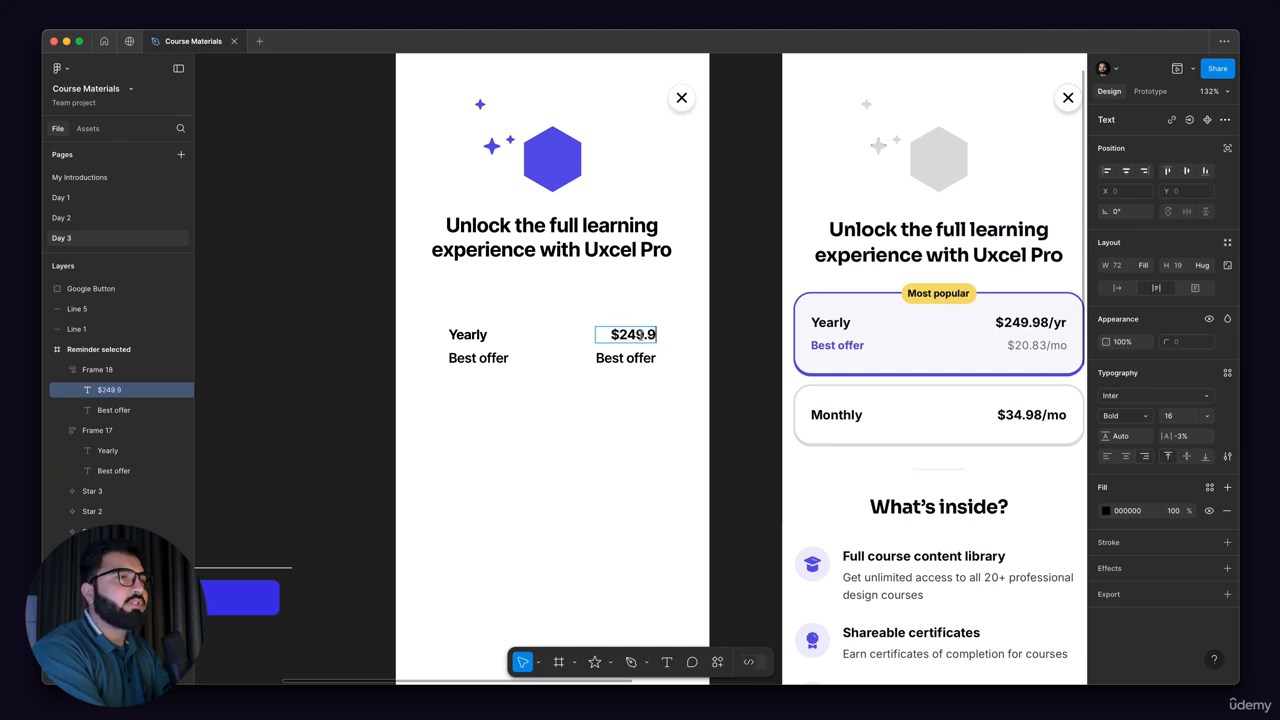
text(8/yr)
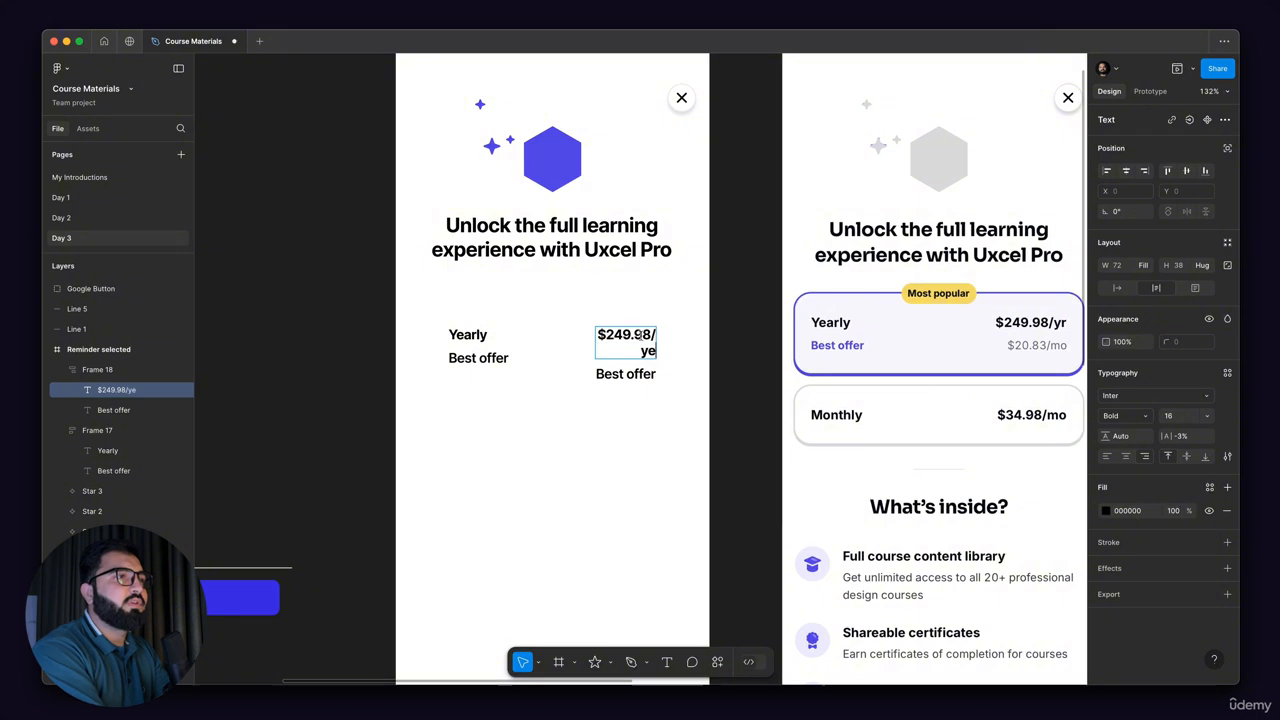
key(Escape)
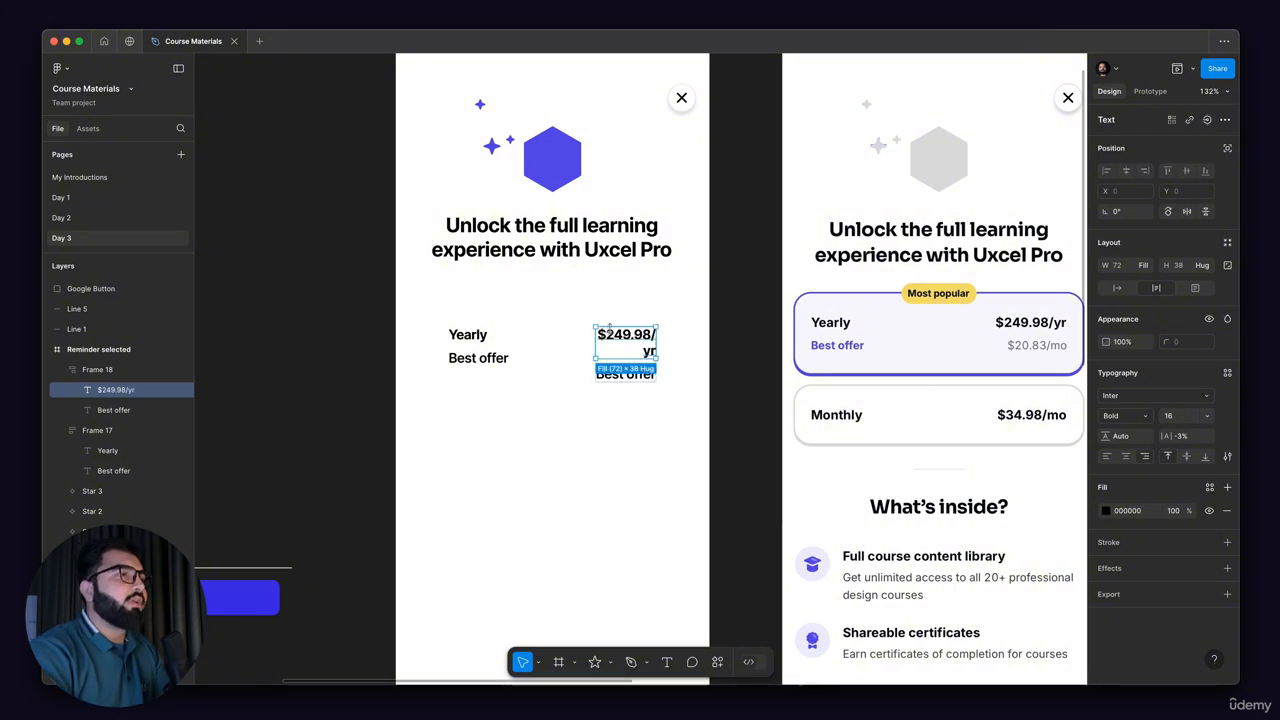
drag(588, 341, 569, 350)
key(Escape)
Step: Change the "Best offer" text beneath the yearly price to "$20.83/mo"
click(604, 357)
scroll(569, 350, right, 2)
double_click(581, 362)
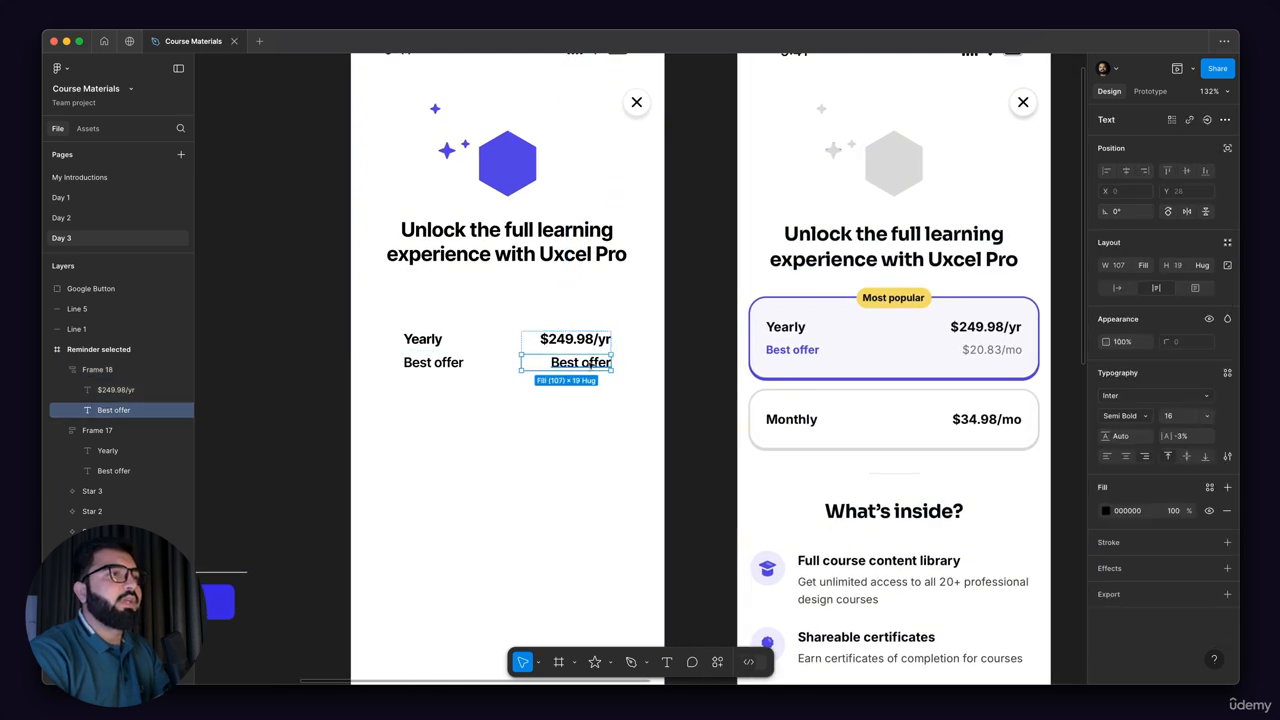
double_click(581, 362)
text(#)
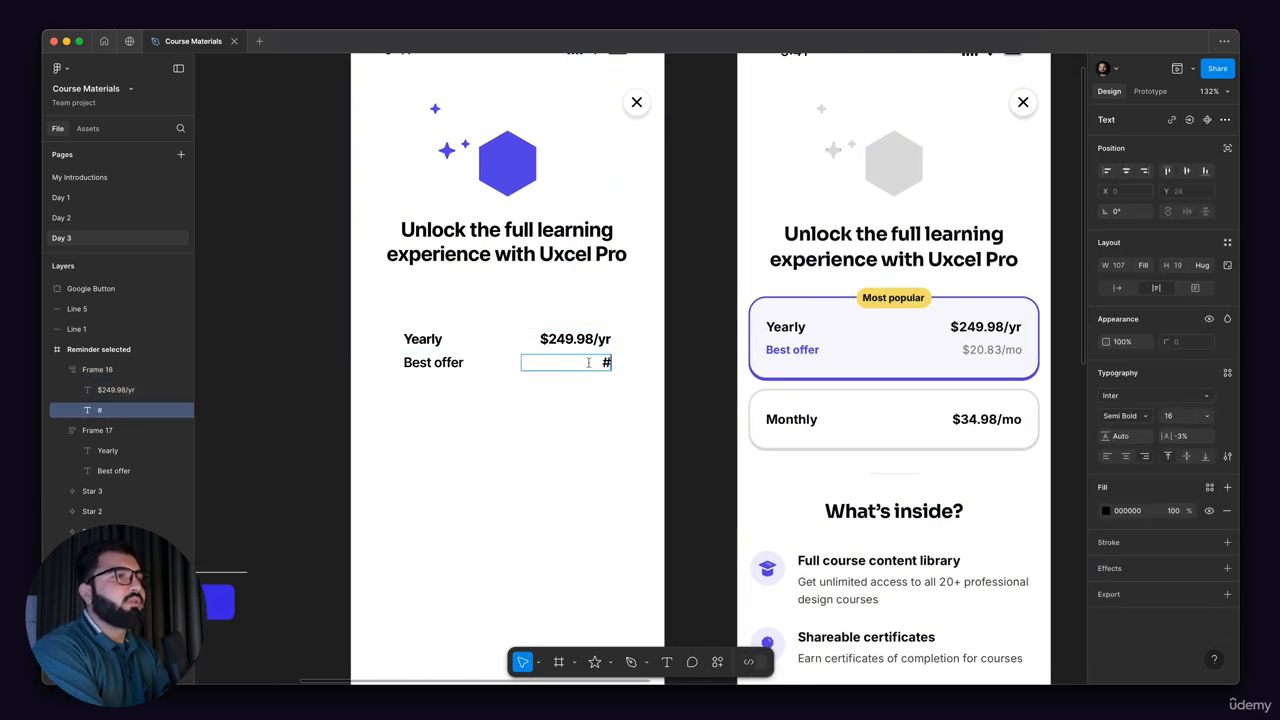
key(BackSpace)
text($)
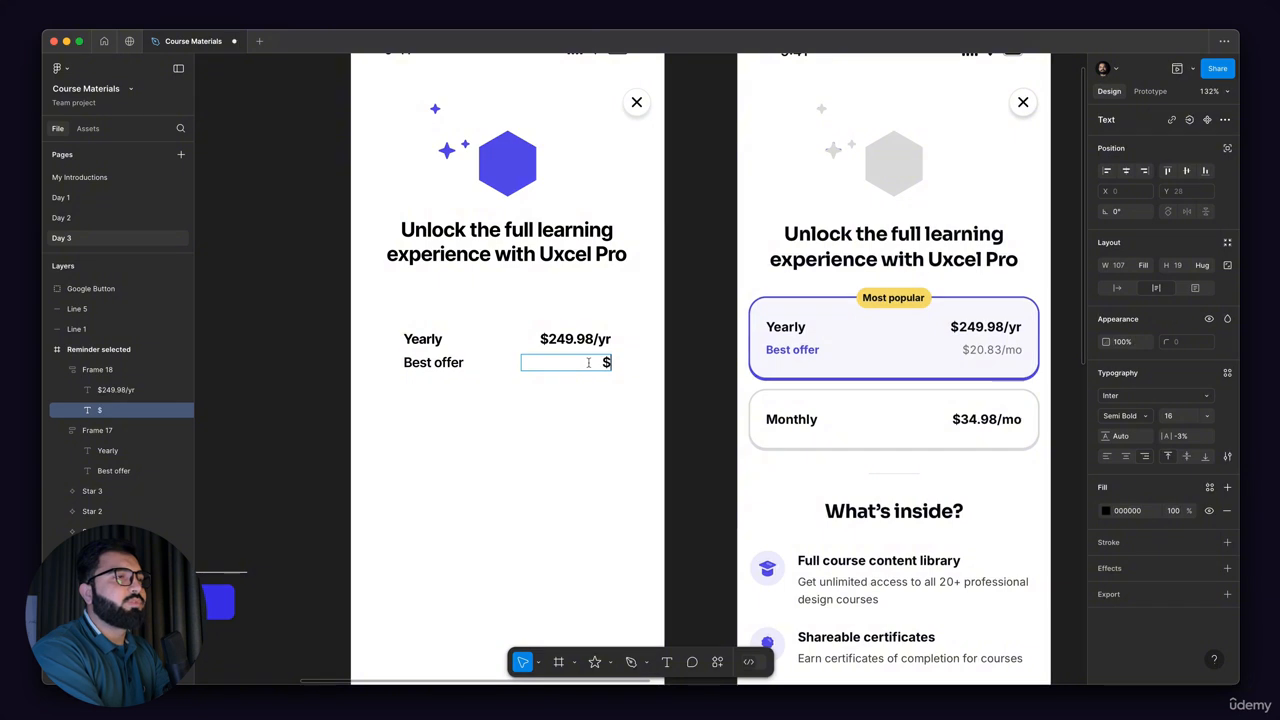
text(20.)
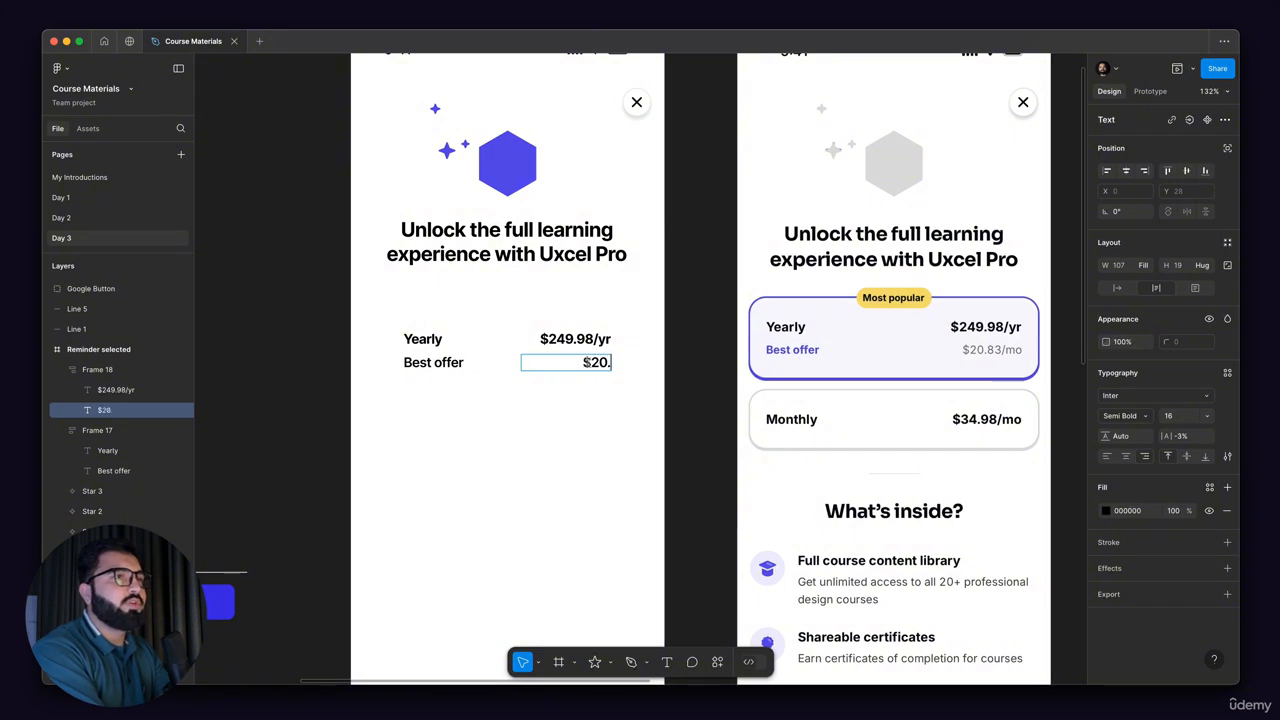
text(83)
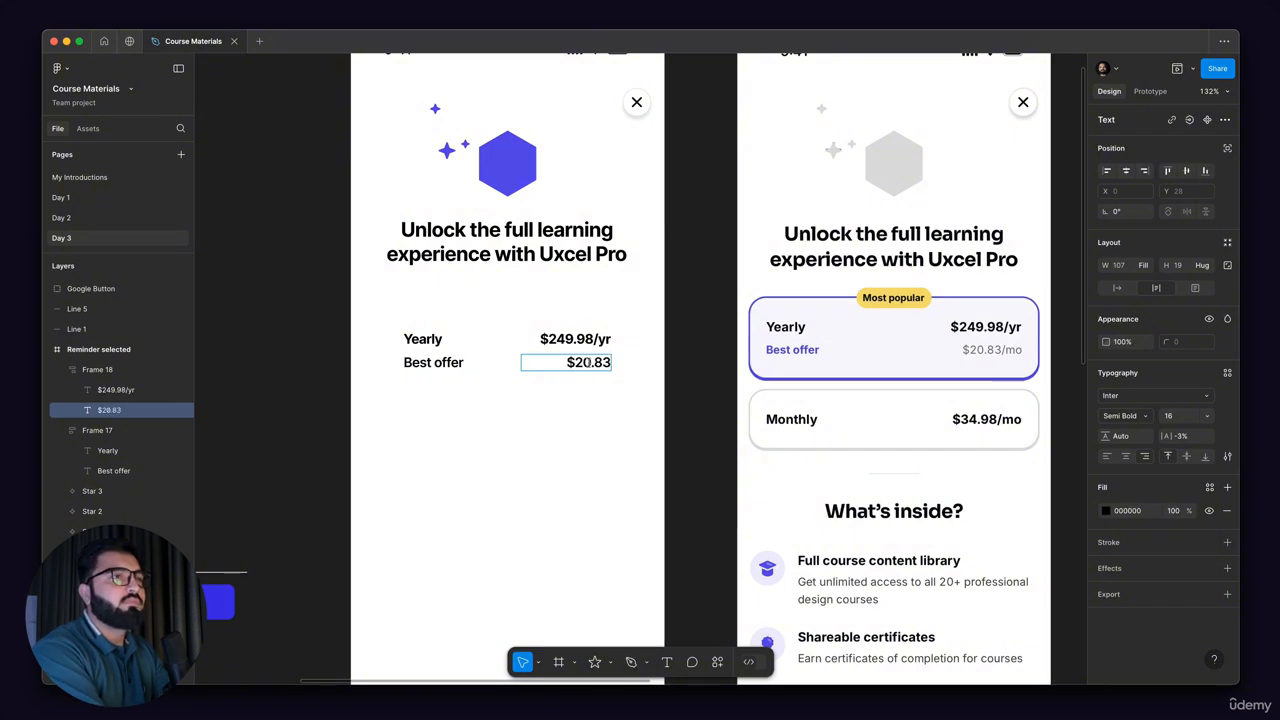
text(/mo)
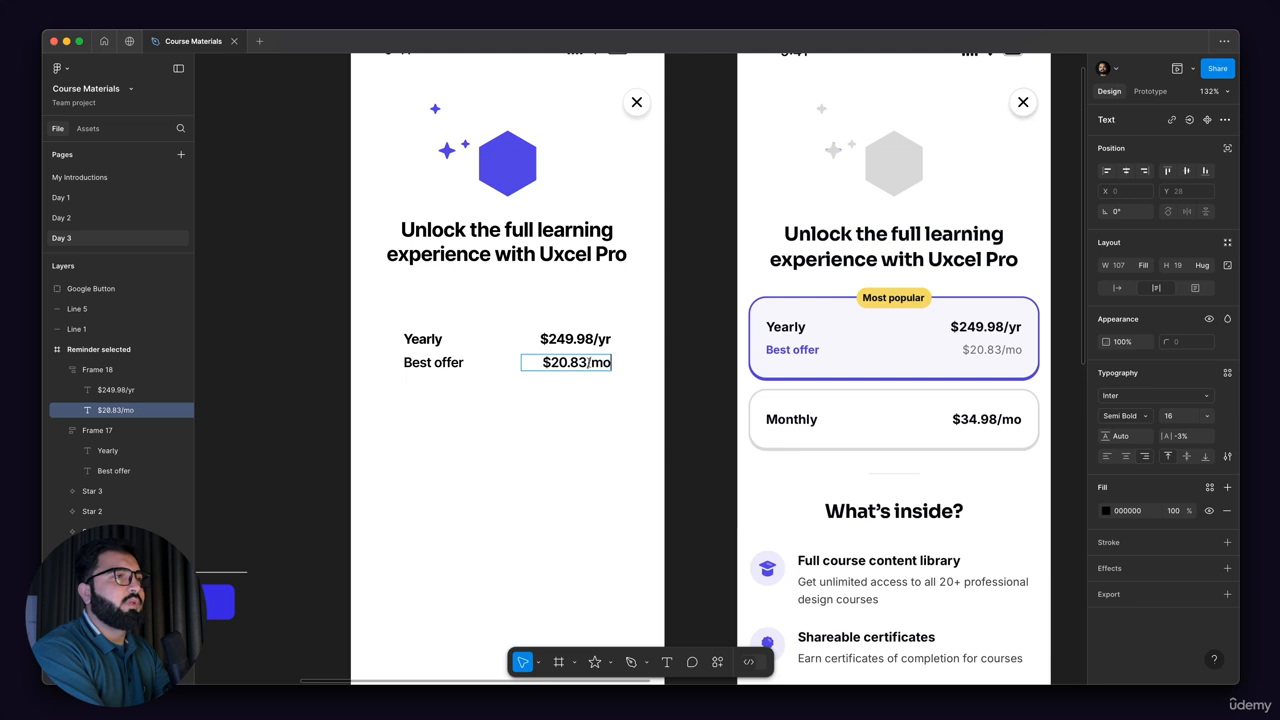
Step: Set the "$20.83/mo" text to Regular weight and font size 14
key(ctrl+a)
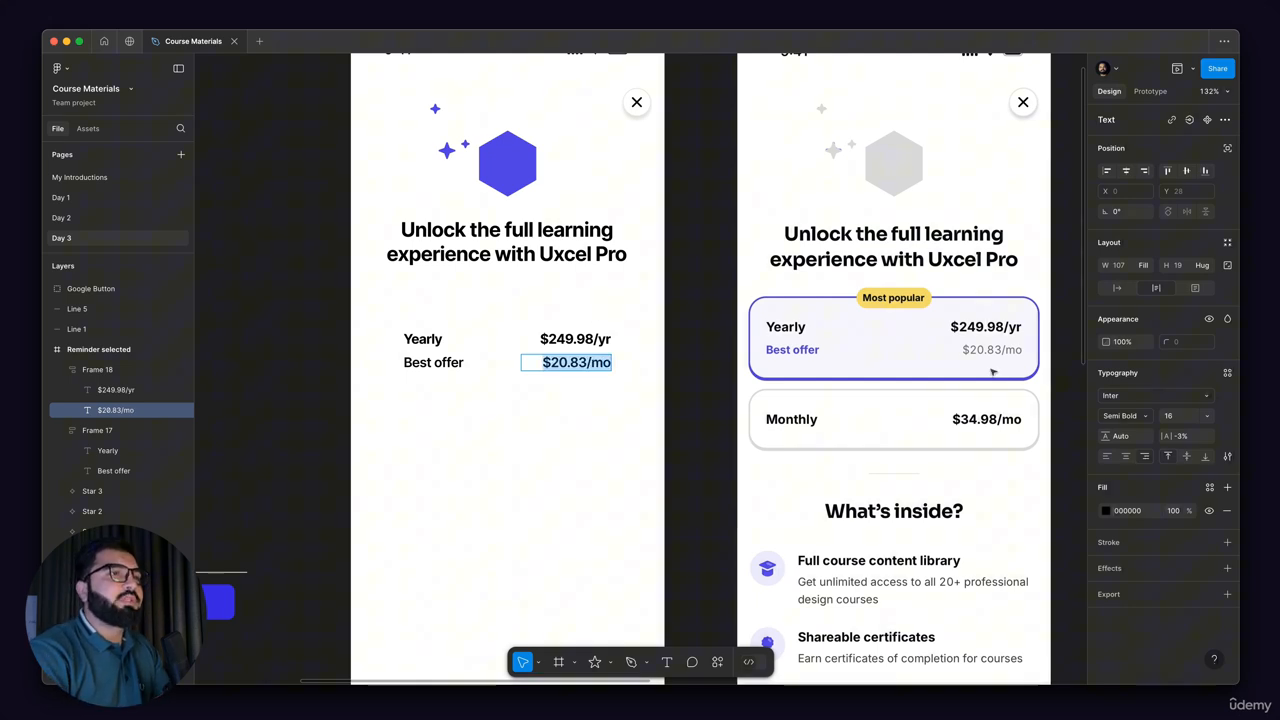
click(1125, 415)
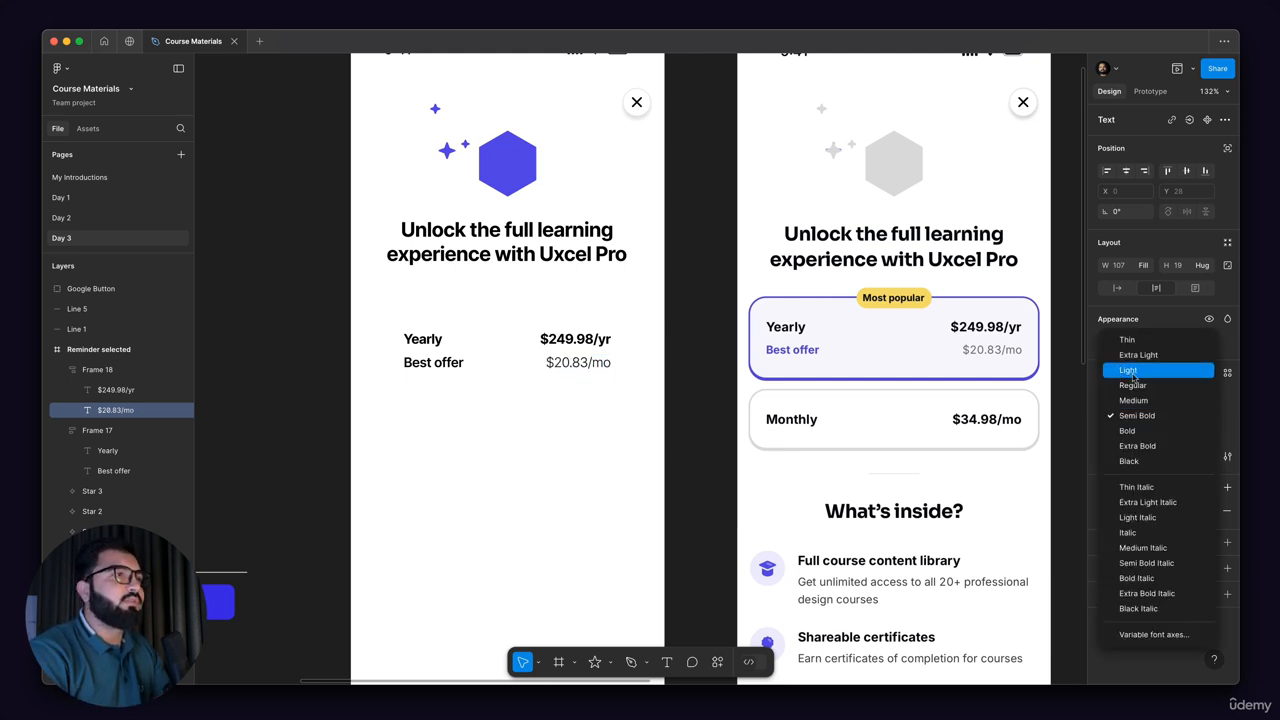
click(1132, 386)
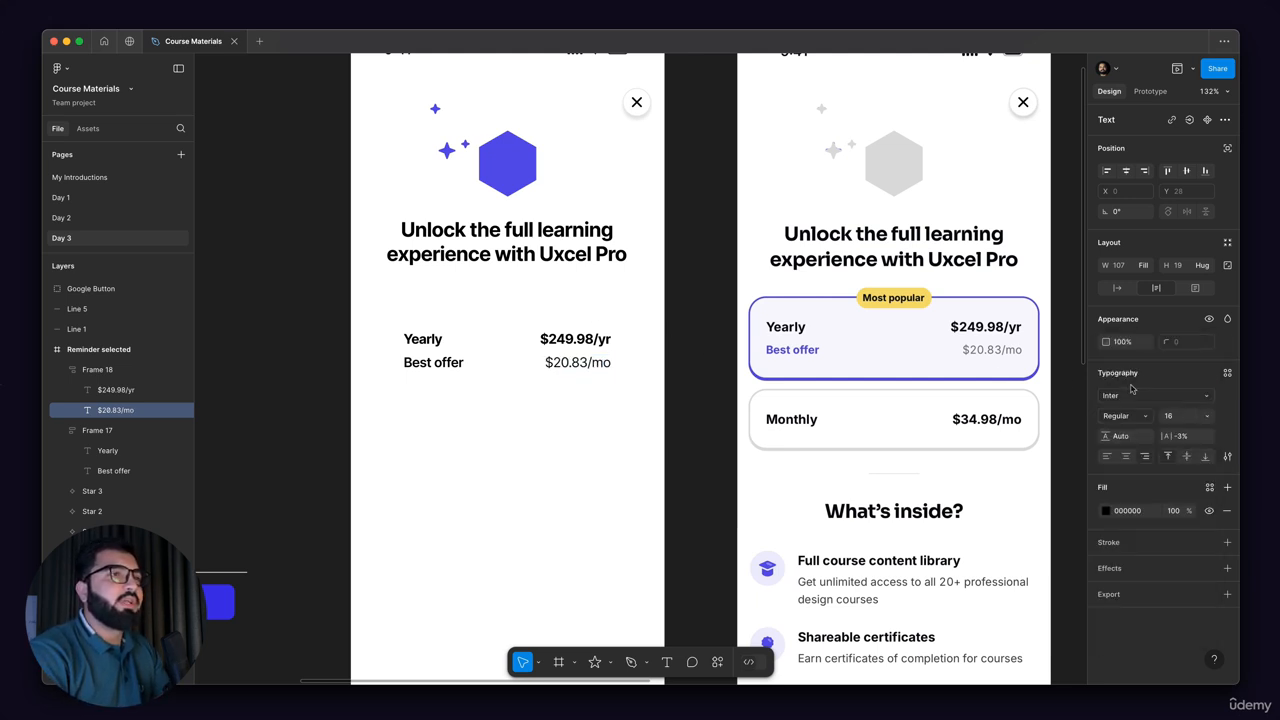
click(1170, 418)
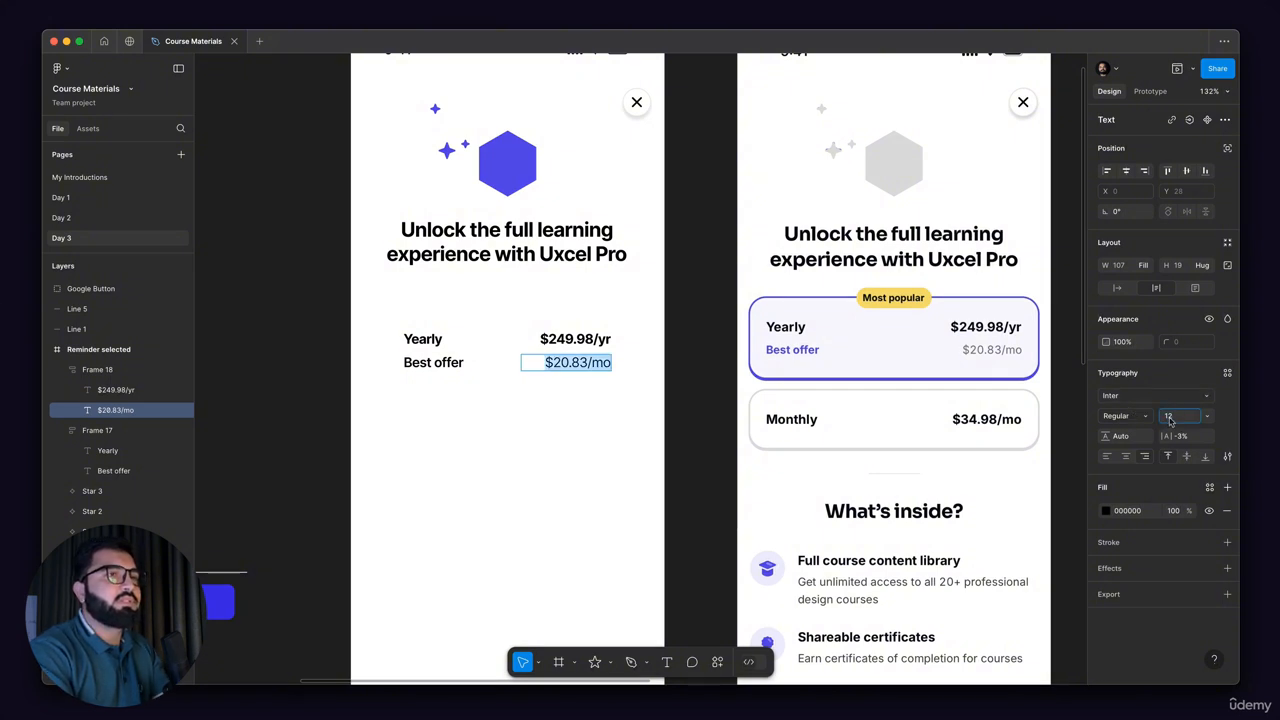
key(Return)
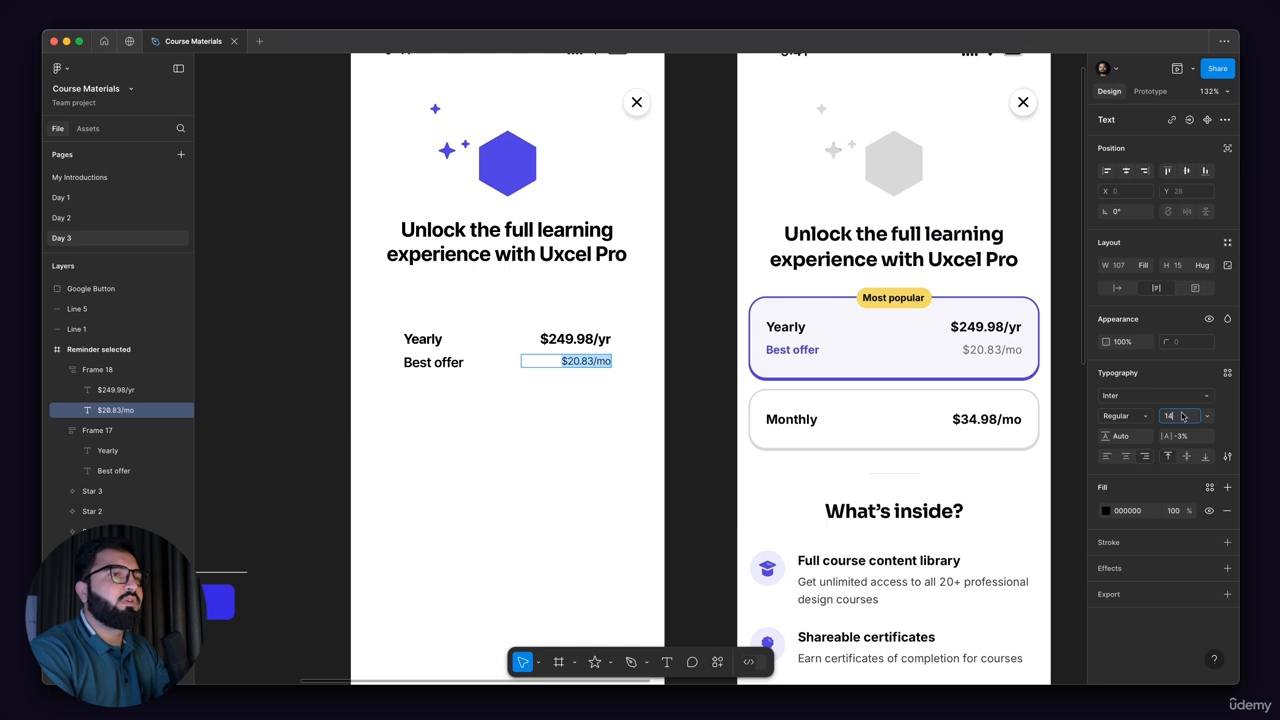
key(Return)
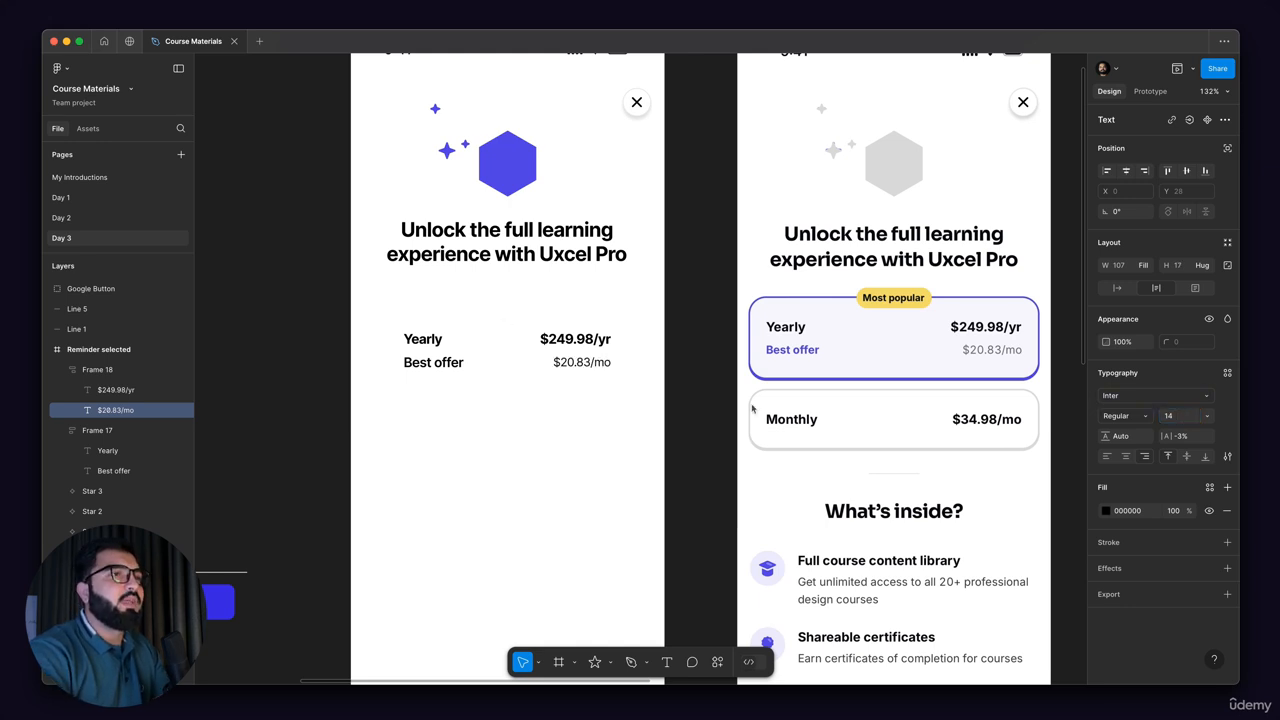
Step: Set the fill opacity of the "$20.83/mo" text to 60%
click(1170, 512)
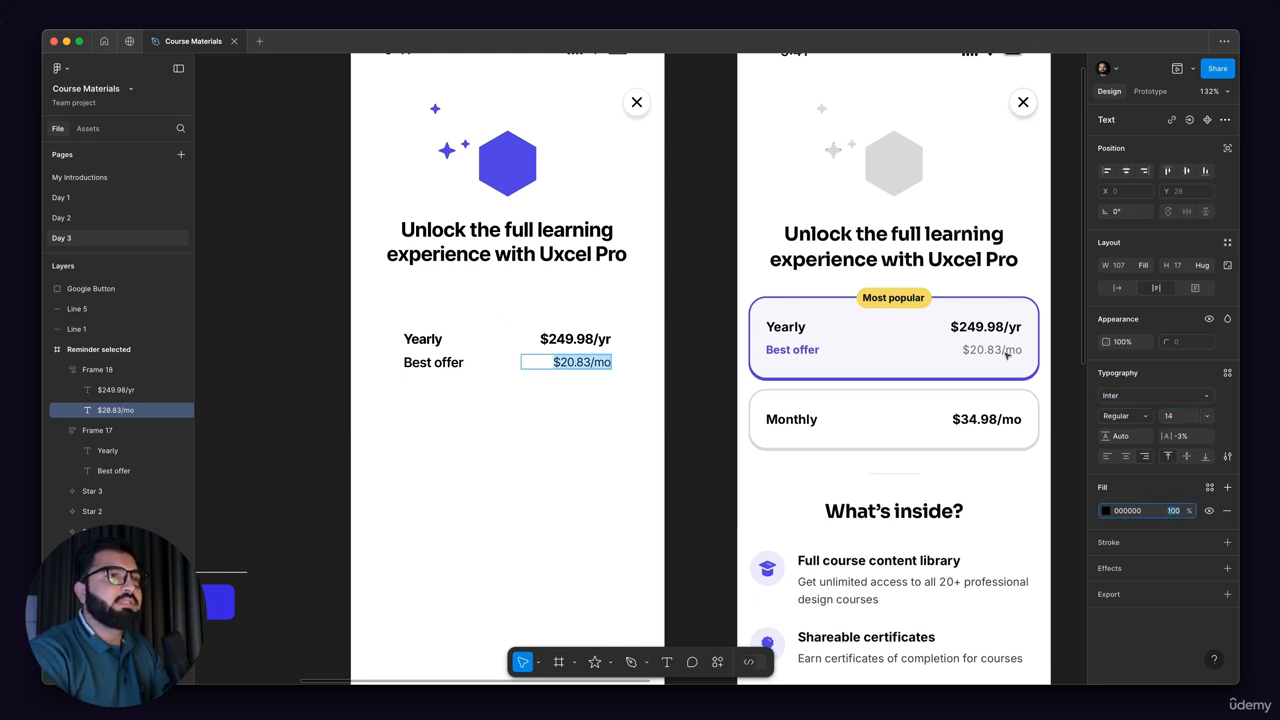
text(60)
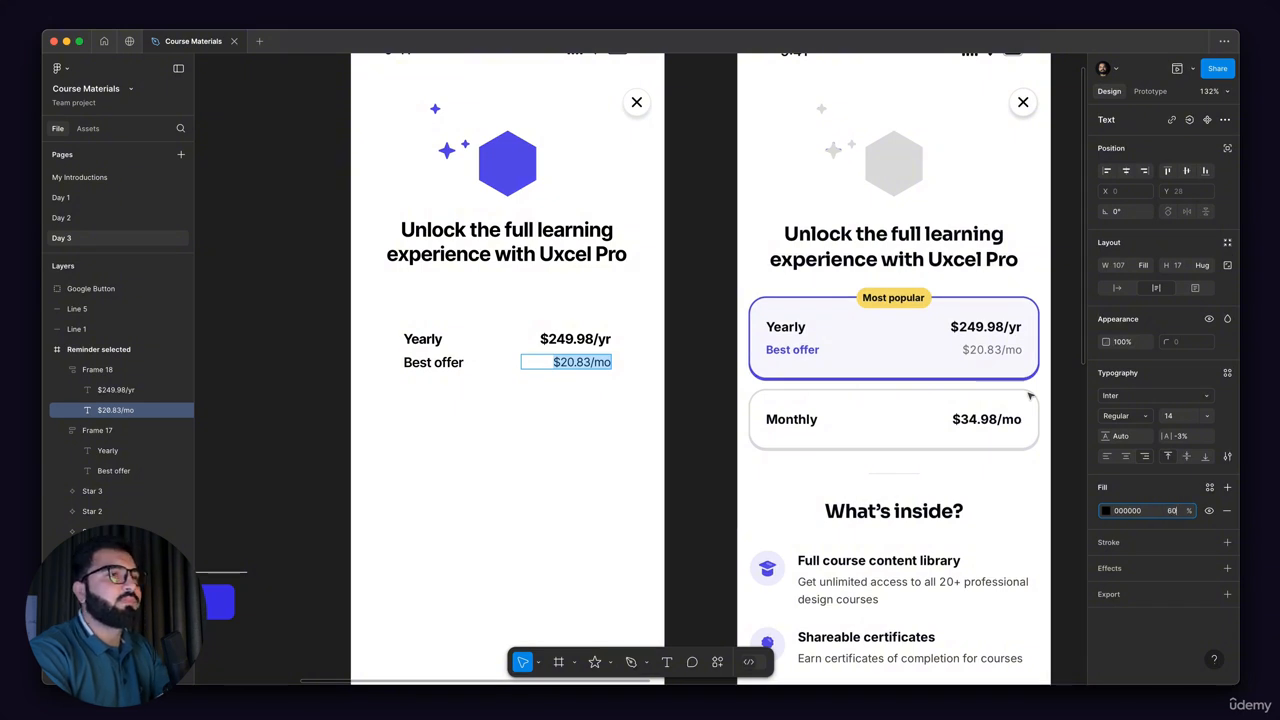
key(Return)
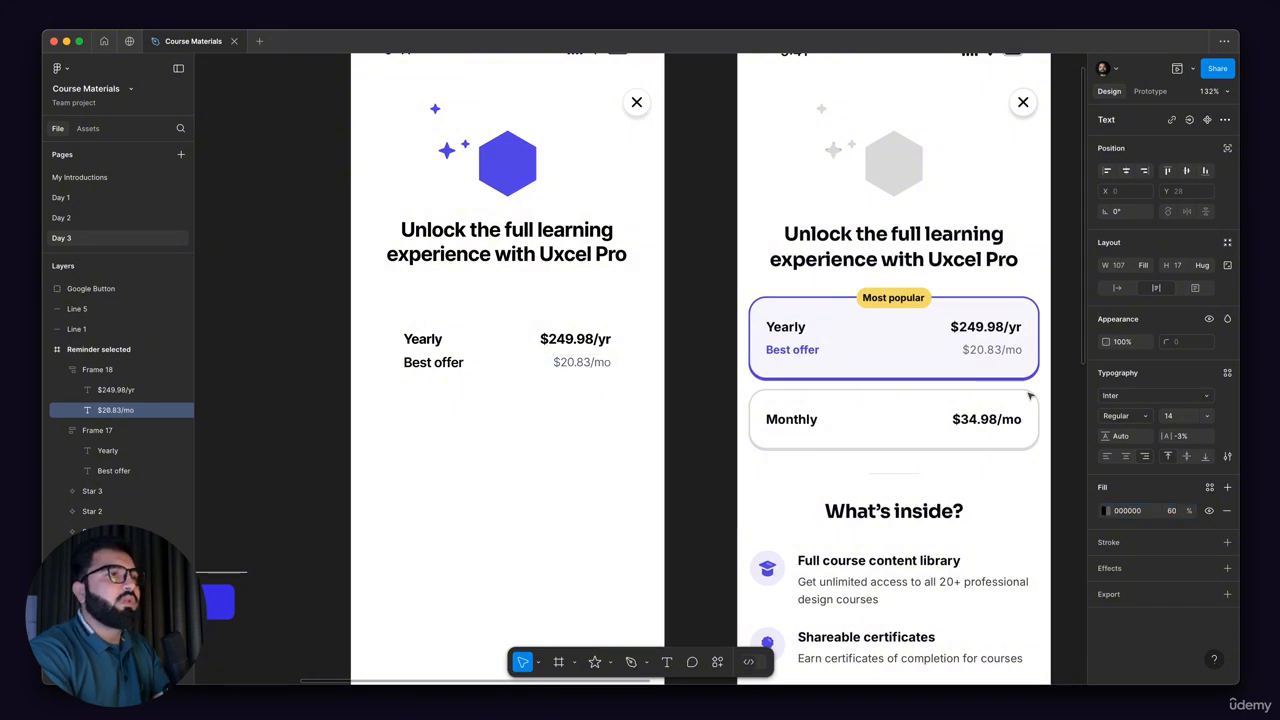
key(Return)
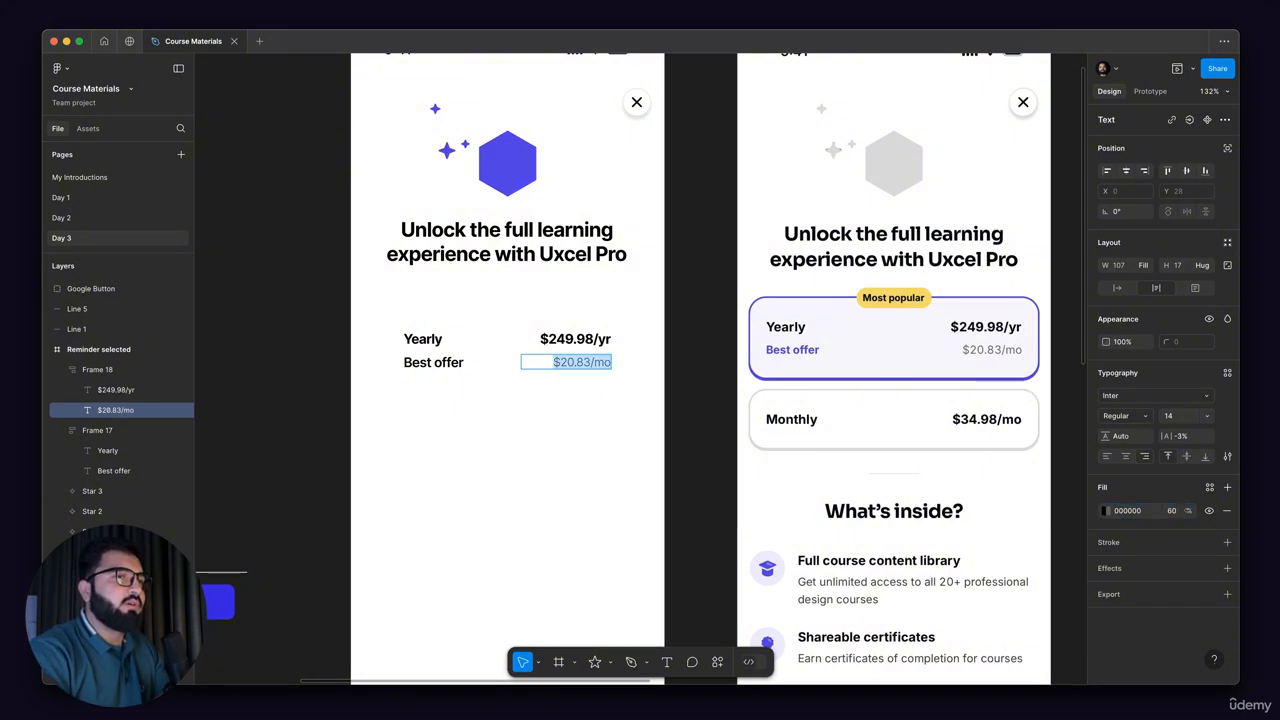
click(593, 425)
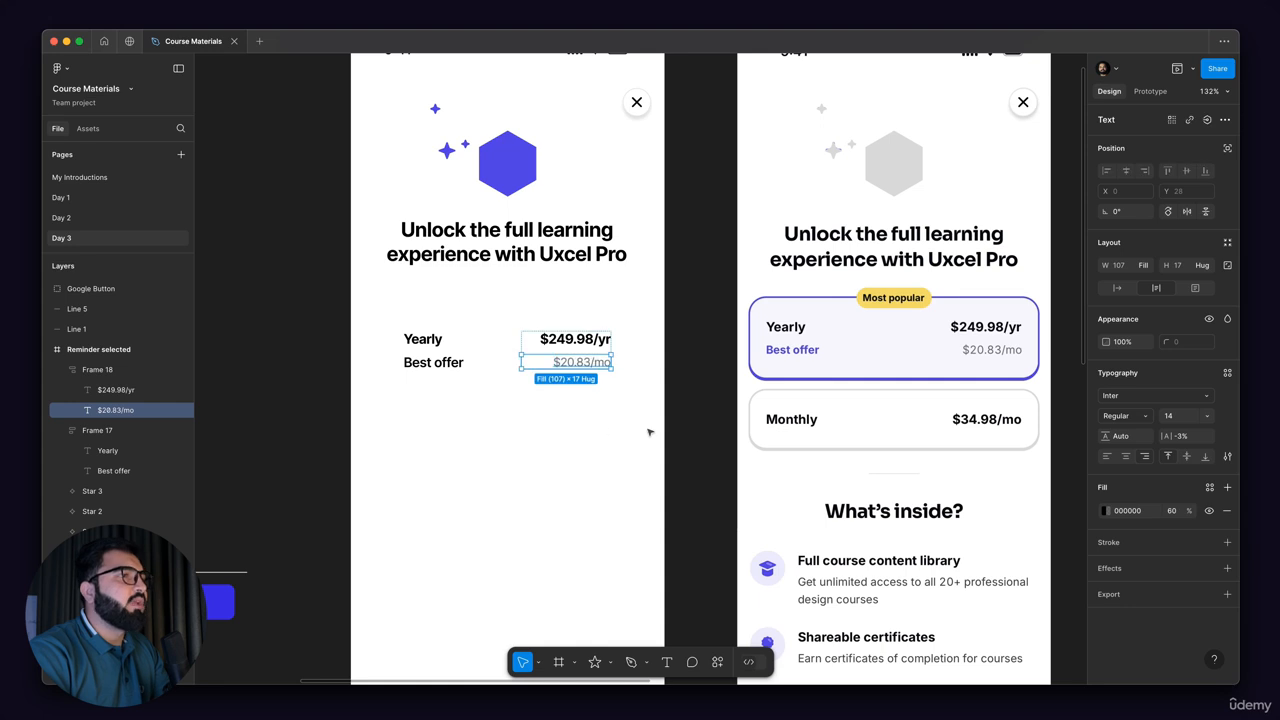
Step: Combine the plan label frame and the price frame into one horizontal auto layout row
click(641, 430)
drag(563, 428, 492, 403)
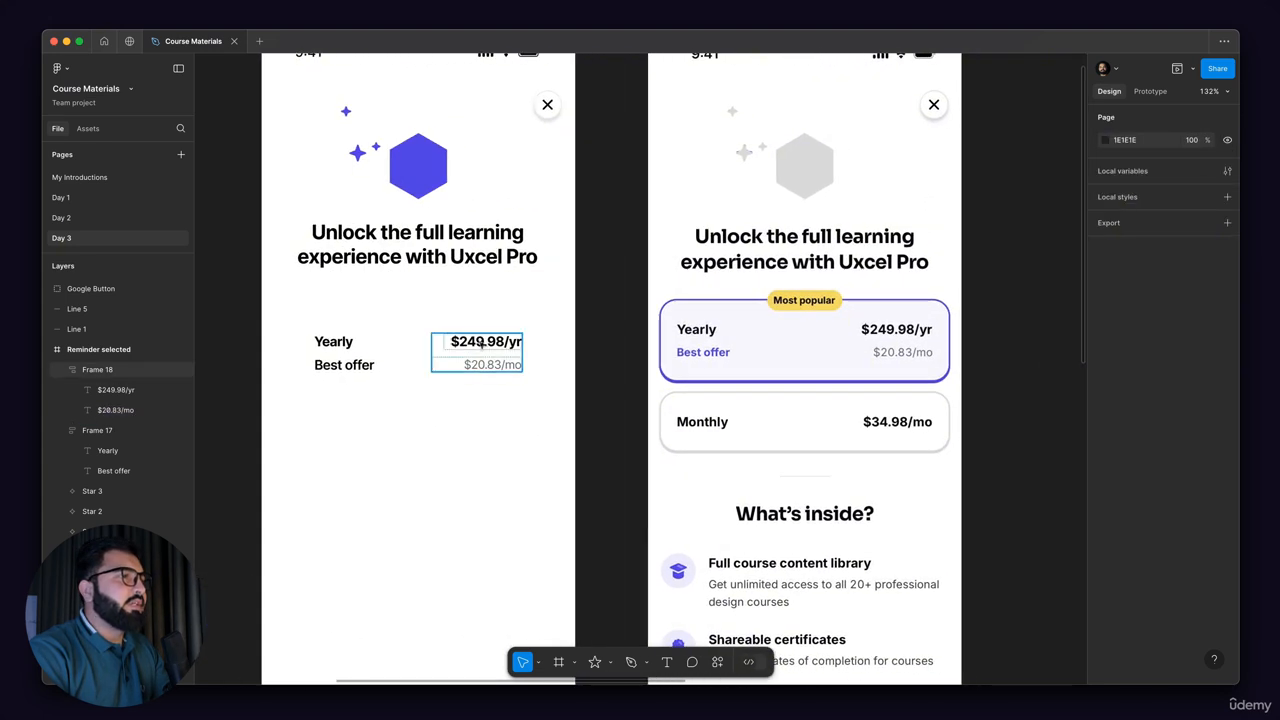
click(482, 347)
shift+click(352, 355)
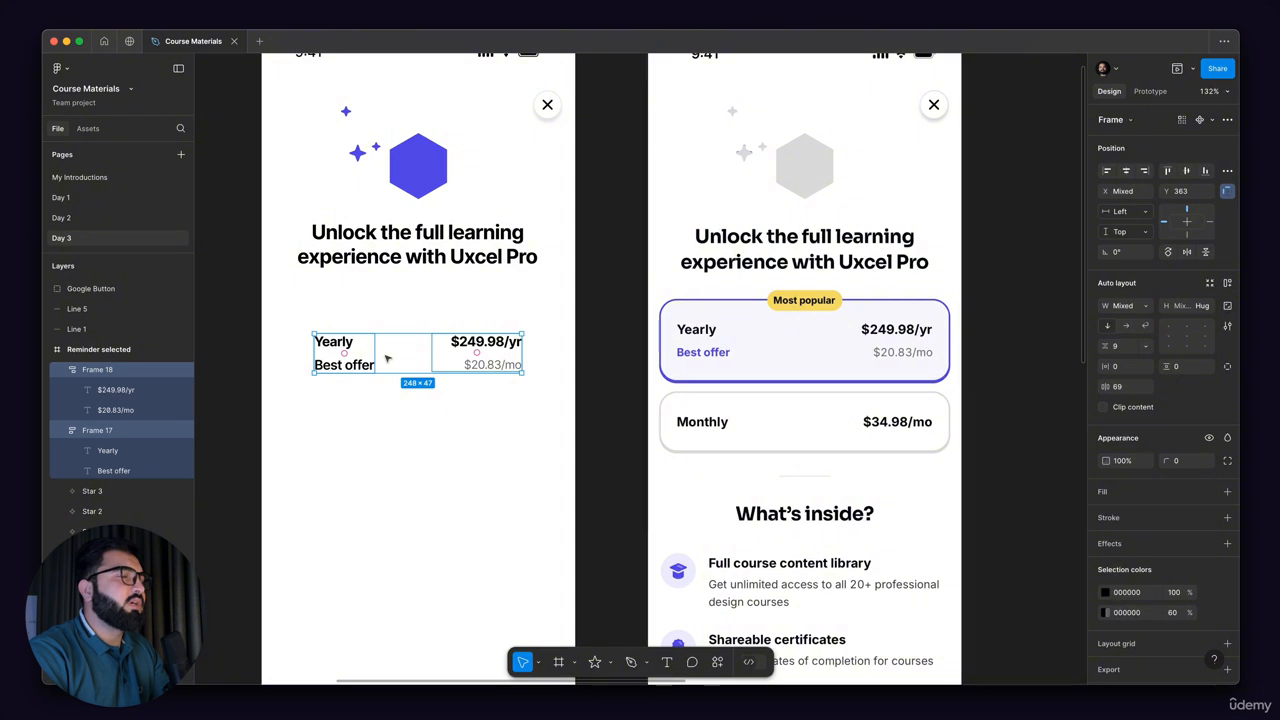
key(shift+a)
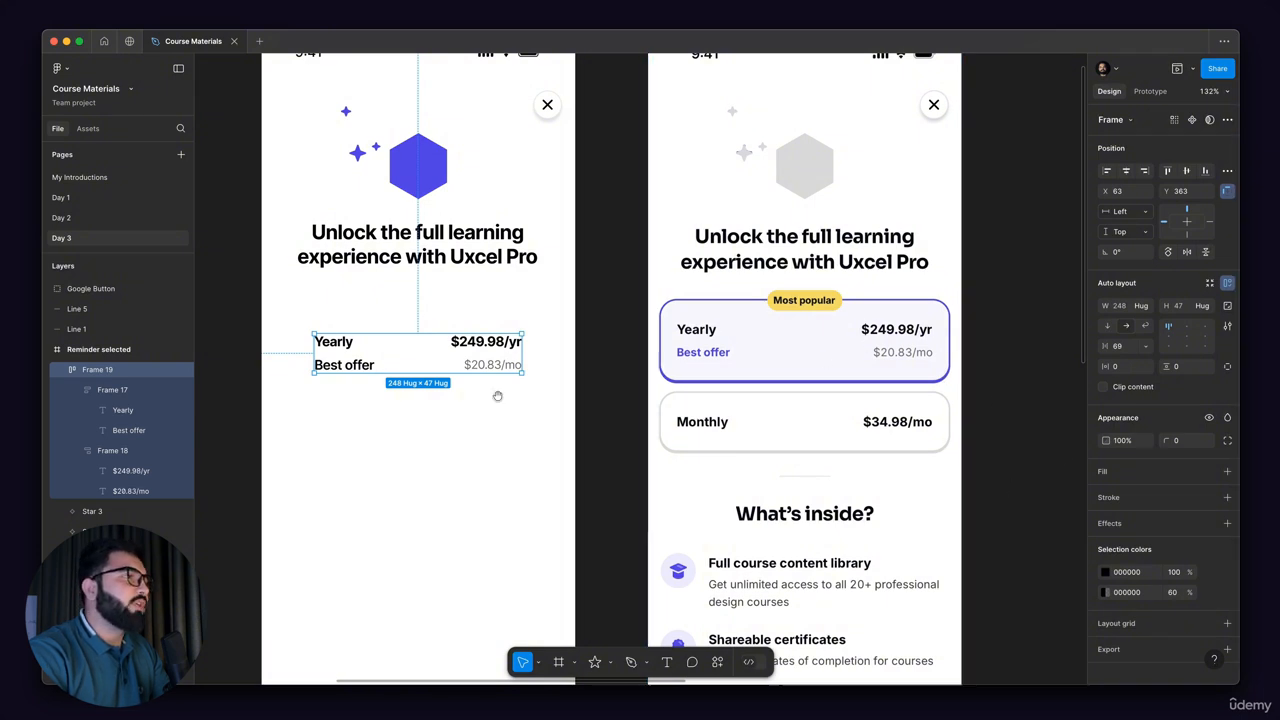
Step: Set the combined Yearly plan row's horizontal padding to 16 and vertical padding to 24
scroll(497, 394, left, 3)
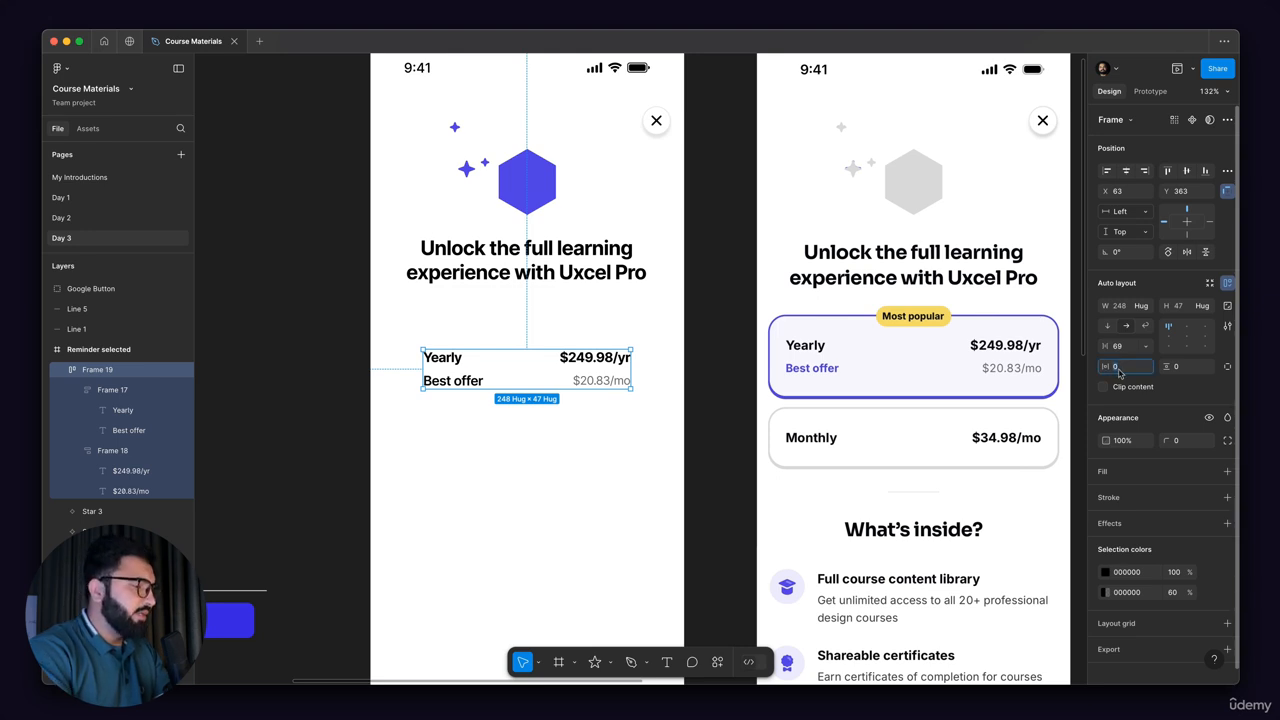
key(Return)
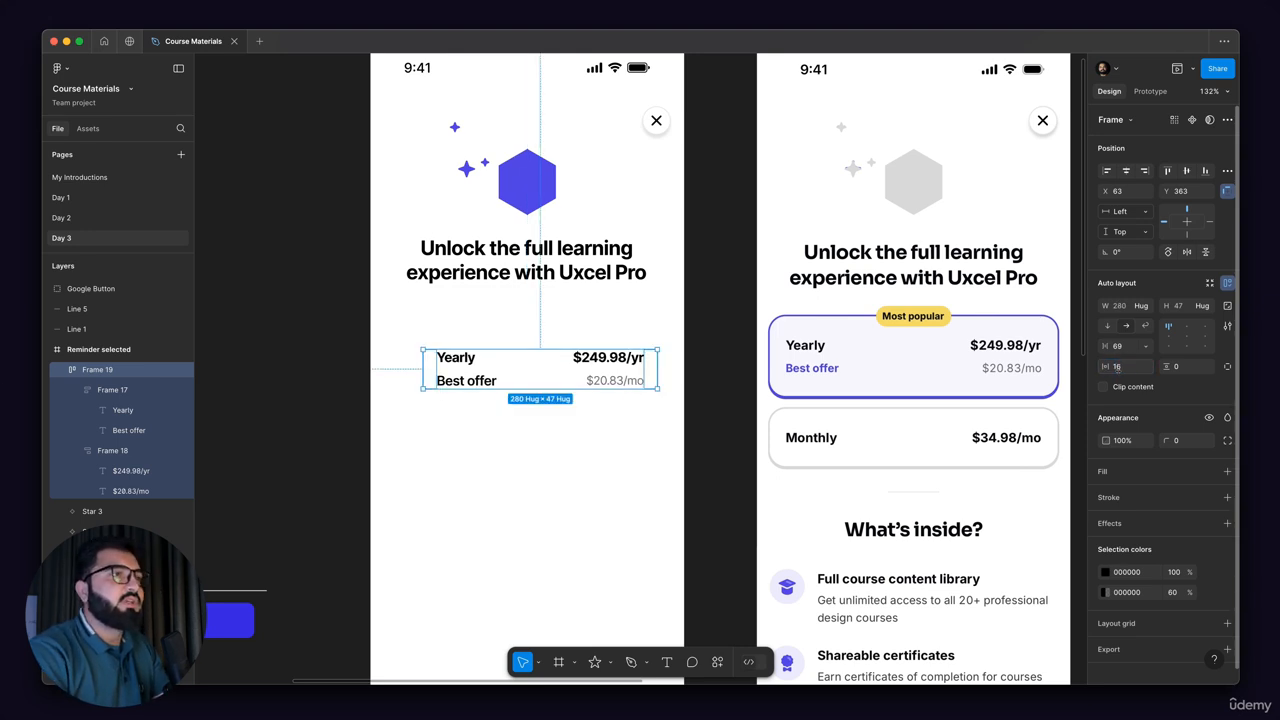
click(1178, 367)
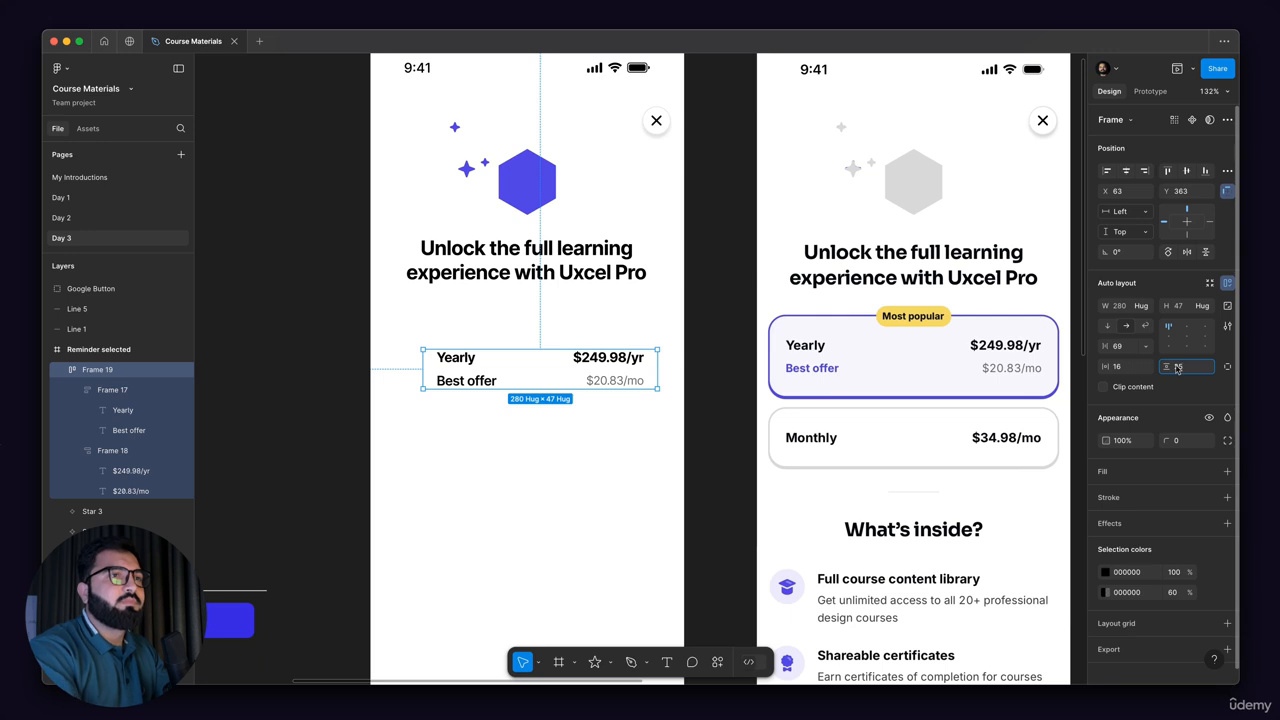
key(BackSpace)
key(XF86AudioRaiseVolume)
text(24)
key(Return)
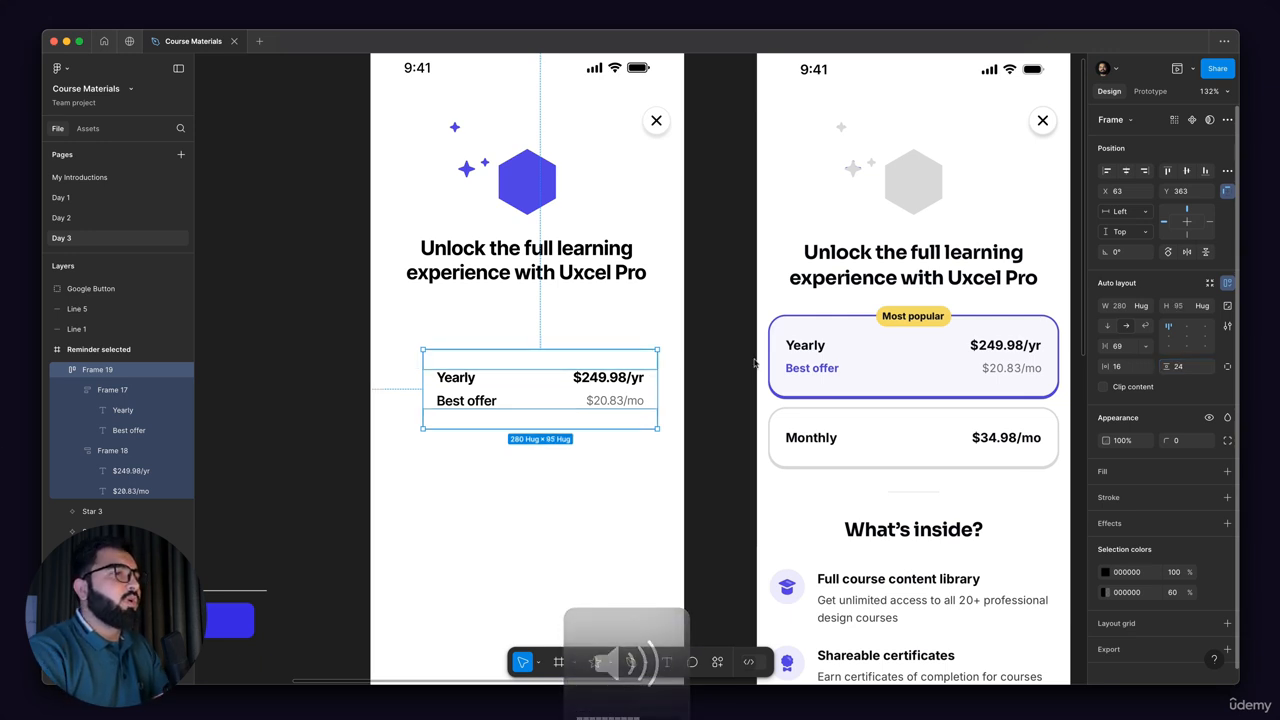
Step: Move the Yearly plan row up under the heading and widen it on both sides to about 335 px
drag(487, 378, 476, 343)
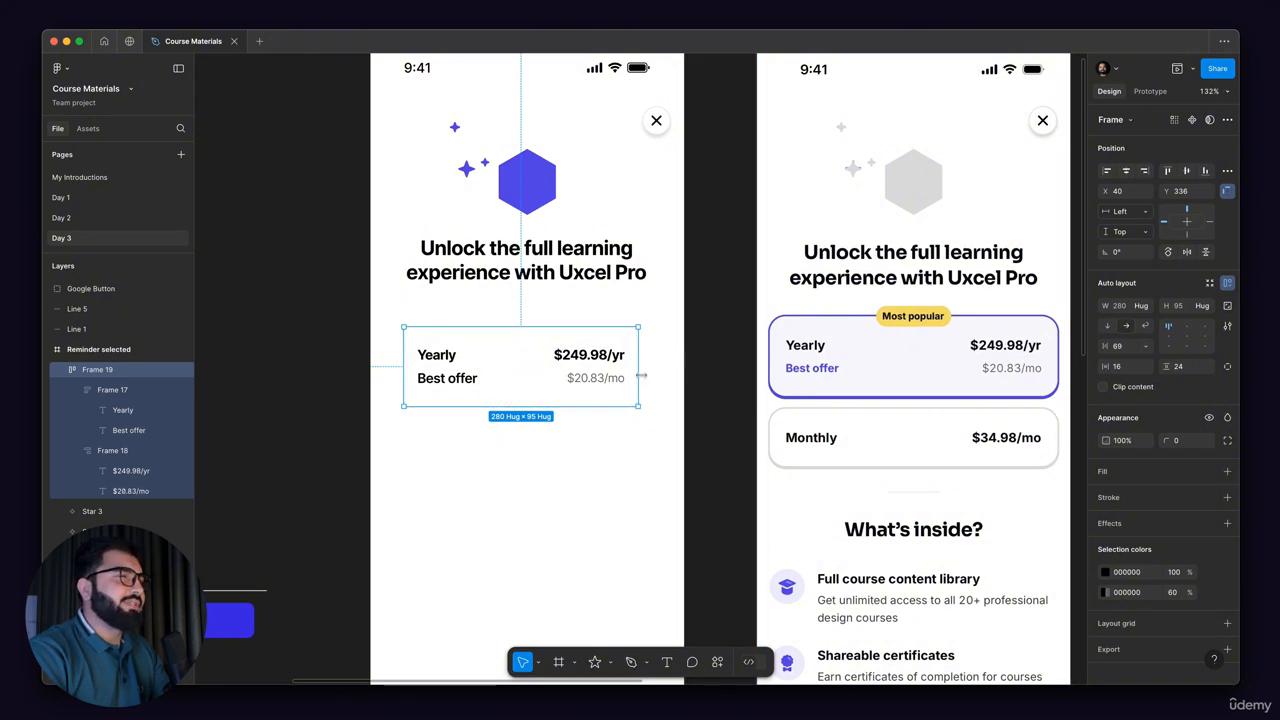
drag(658, 374, 667, 374)
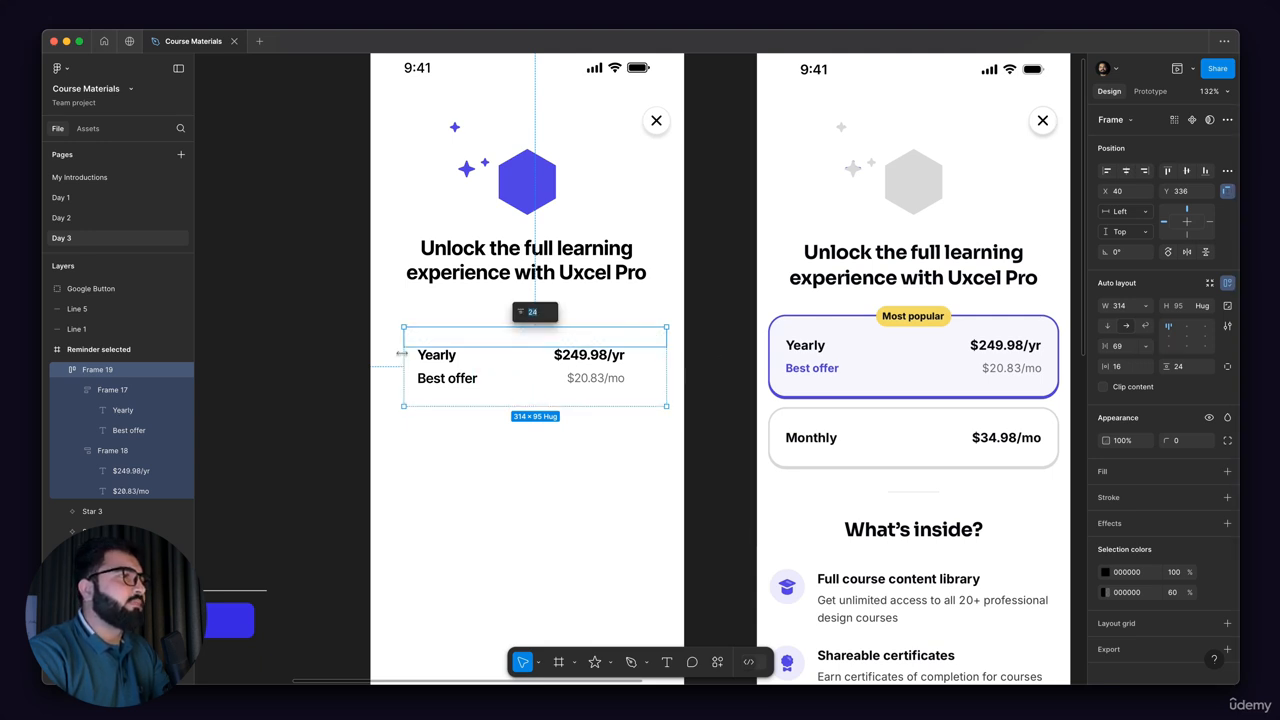
drag(405, 354, 386, 354)
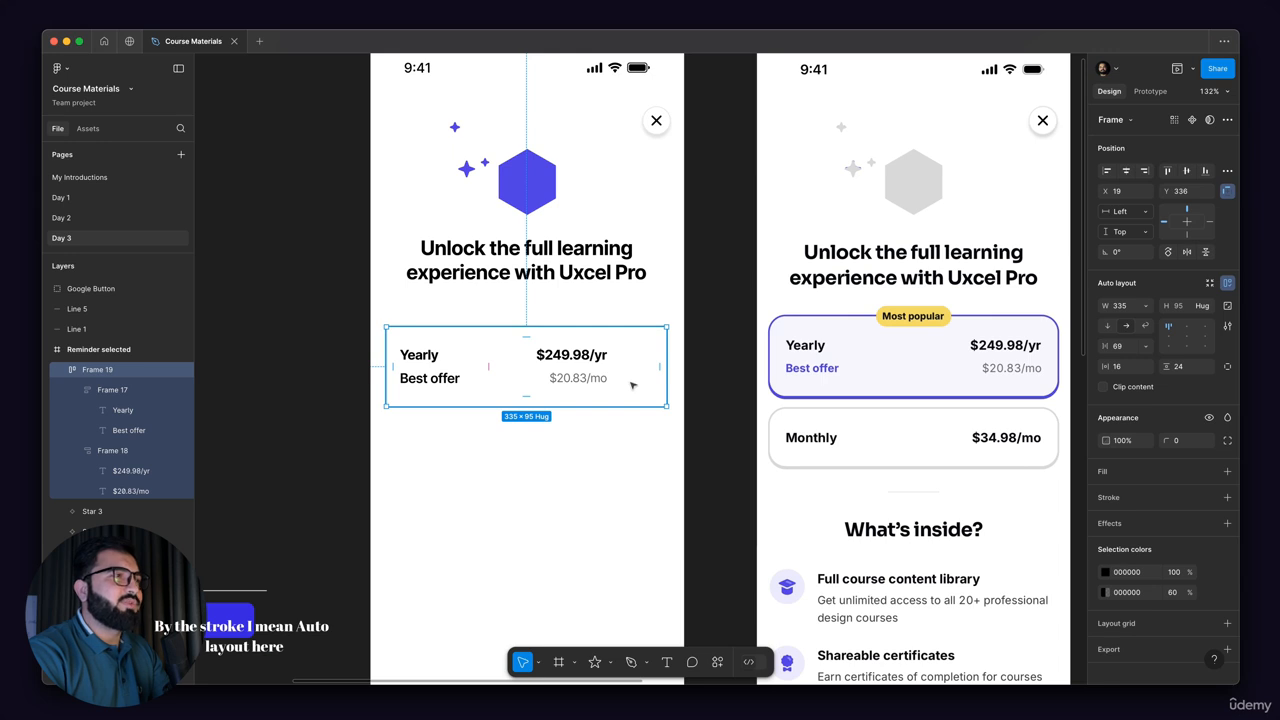
Step: Wrap the Yearly plan row in an outer auto layout frame about 373 px wide with horizontal padding of 16
key(shift+a)
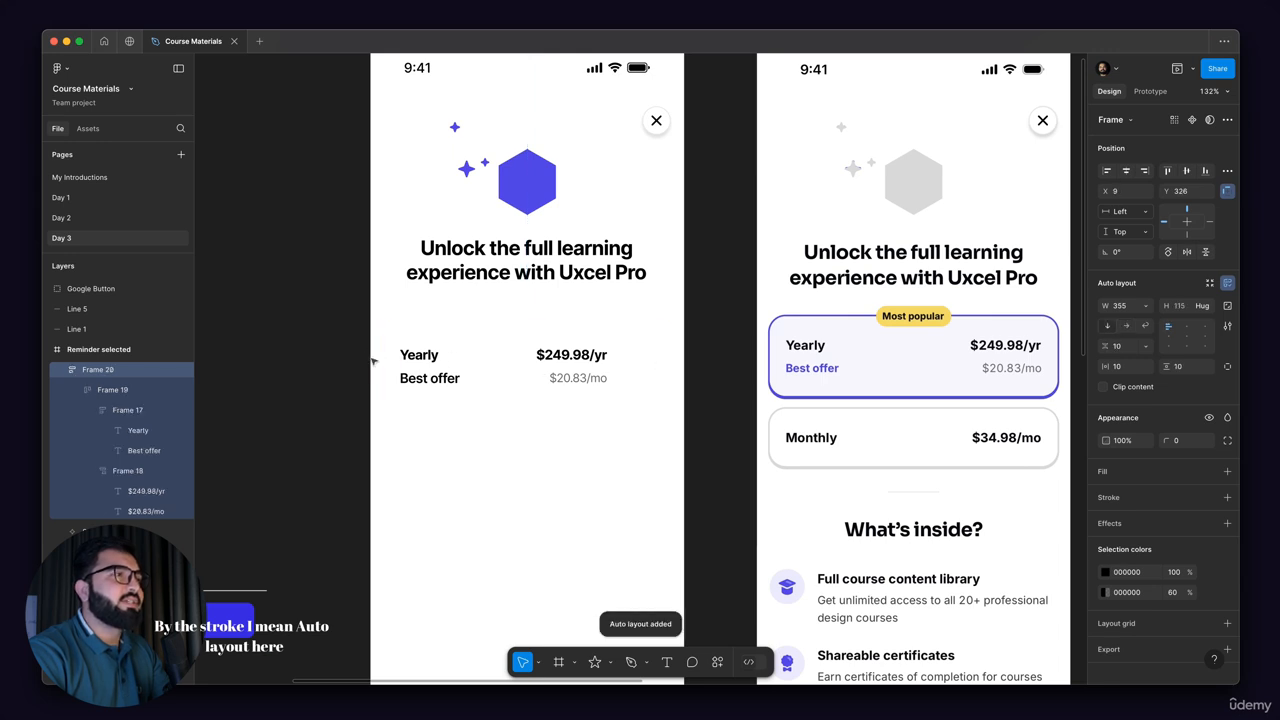
drag(370, 353, 363, 353)
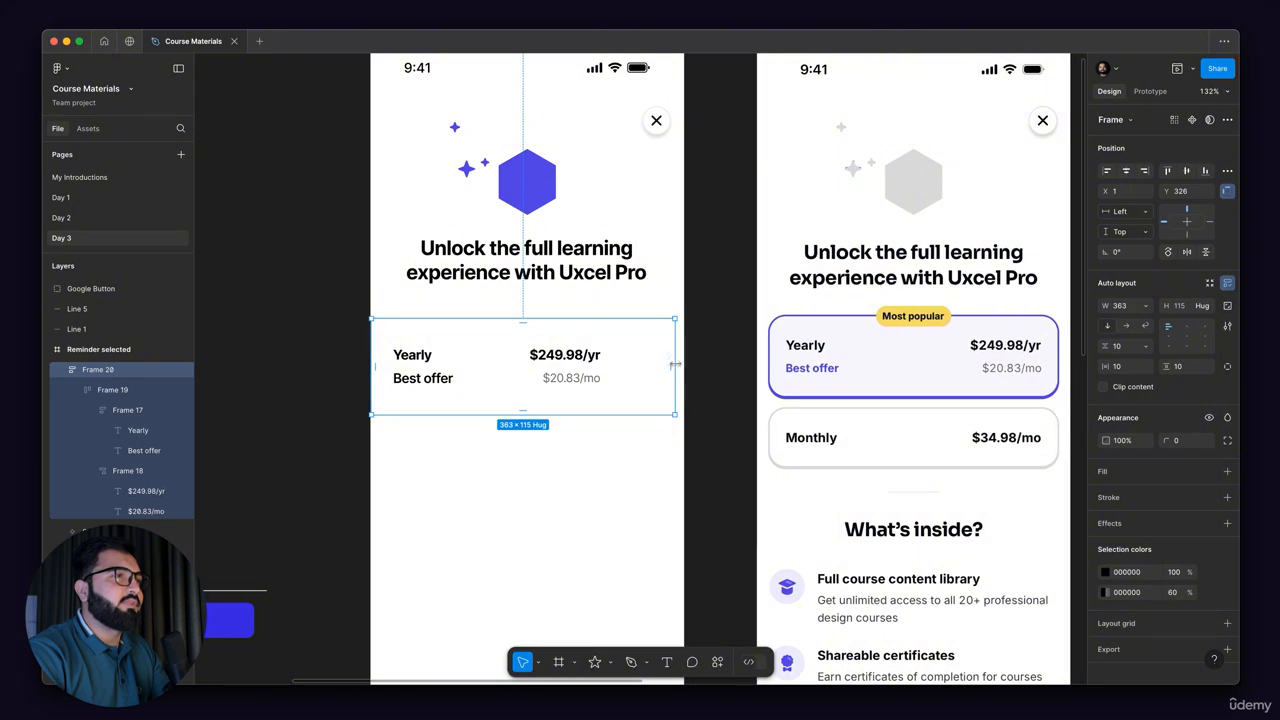
drag(676, 364, 683, 364)
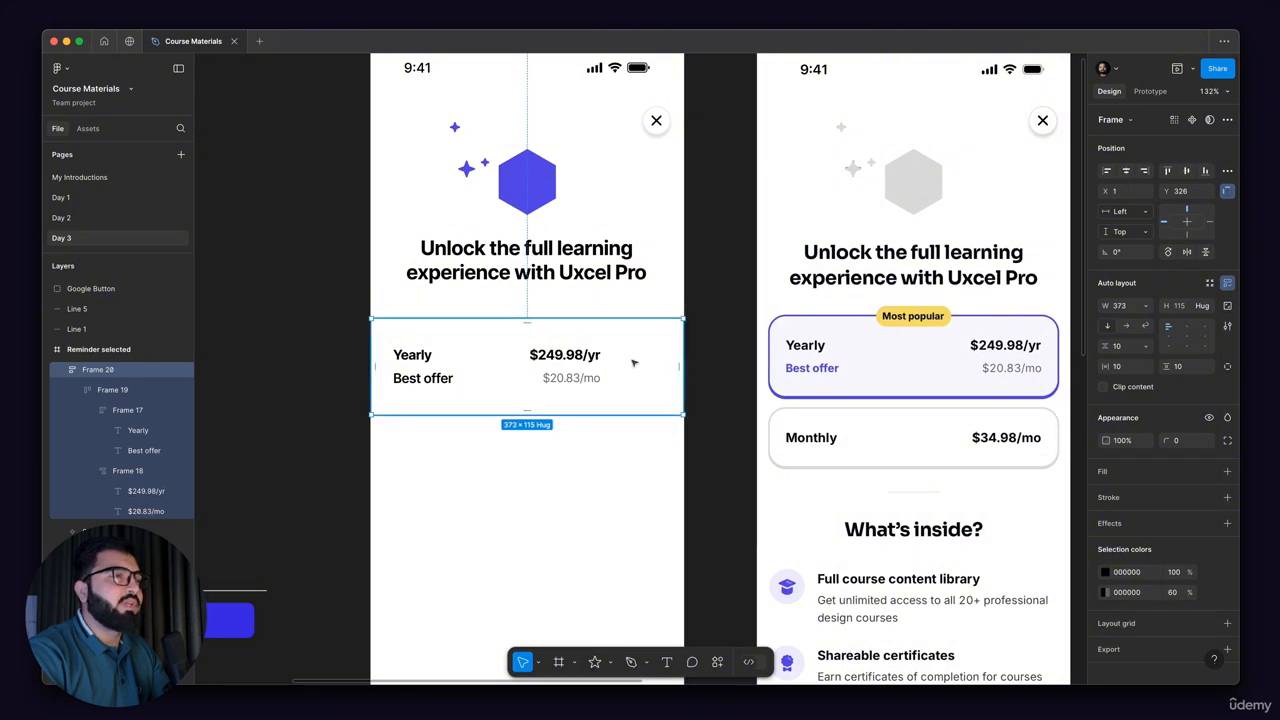
click(1131, 372)
text(16)
key(Return)
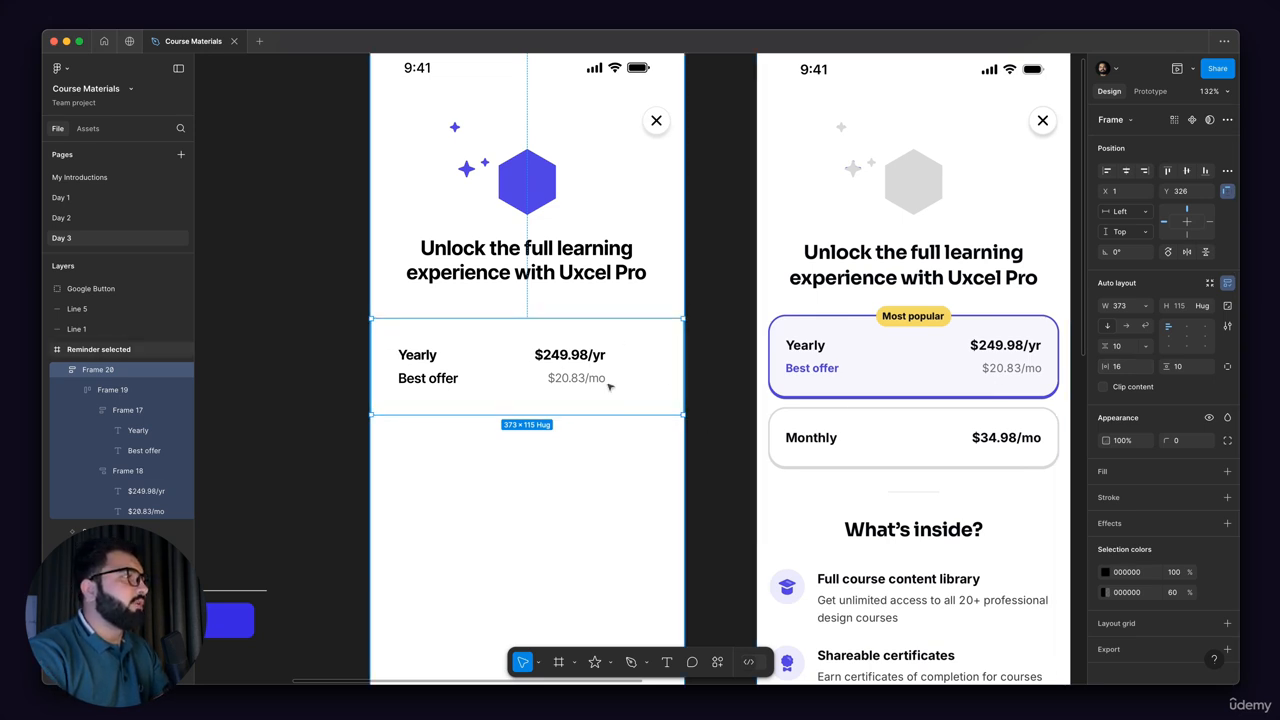
Step: Align the inner Yearly row's contents to the middle left and set the spacing between label and price groups to Auto
double_click(572, 363)
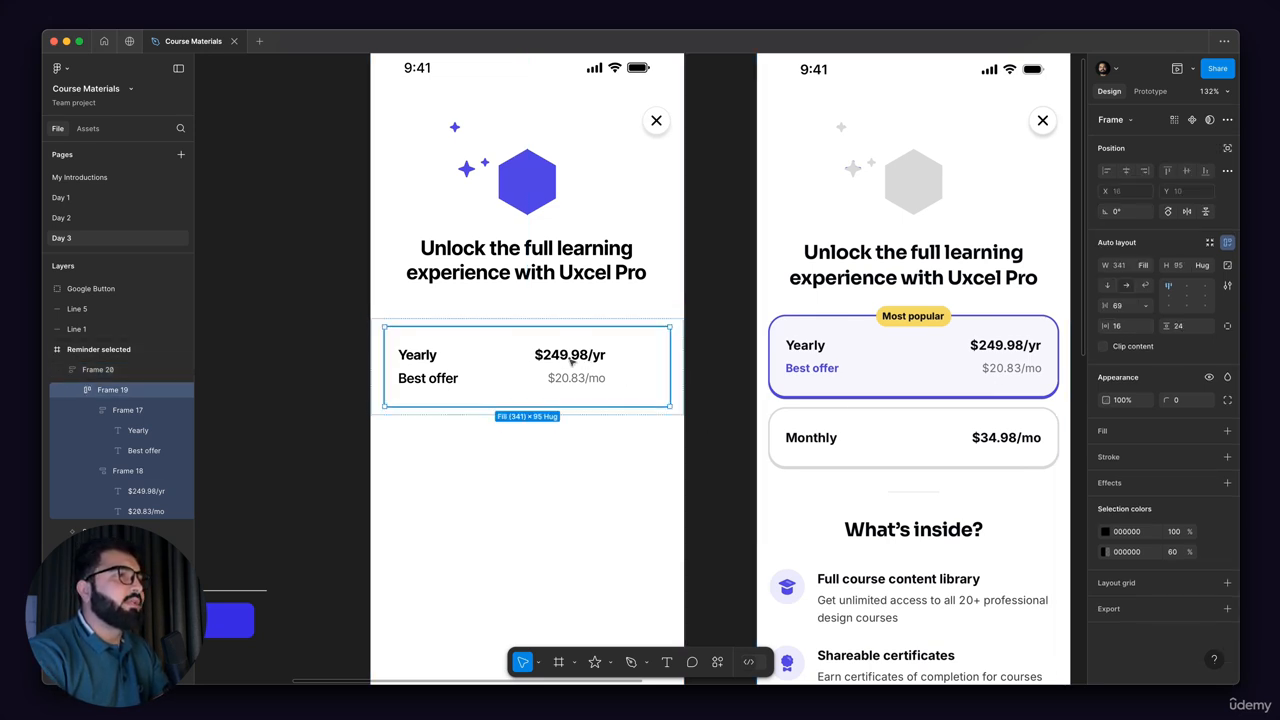
double_click(572, 362)
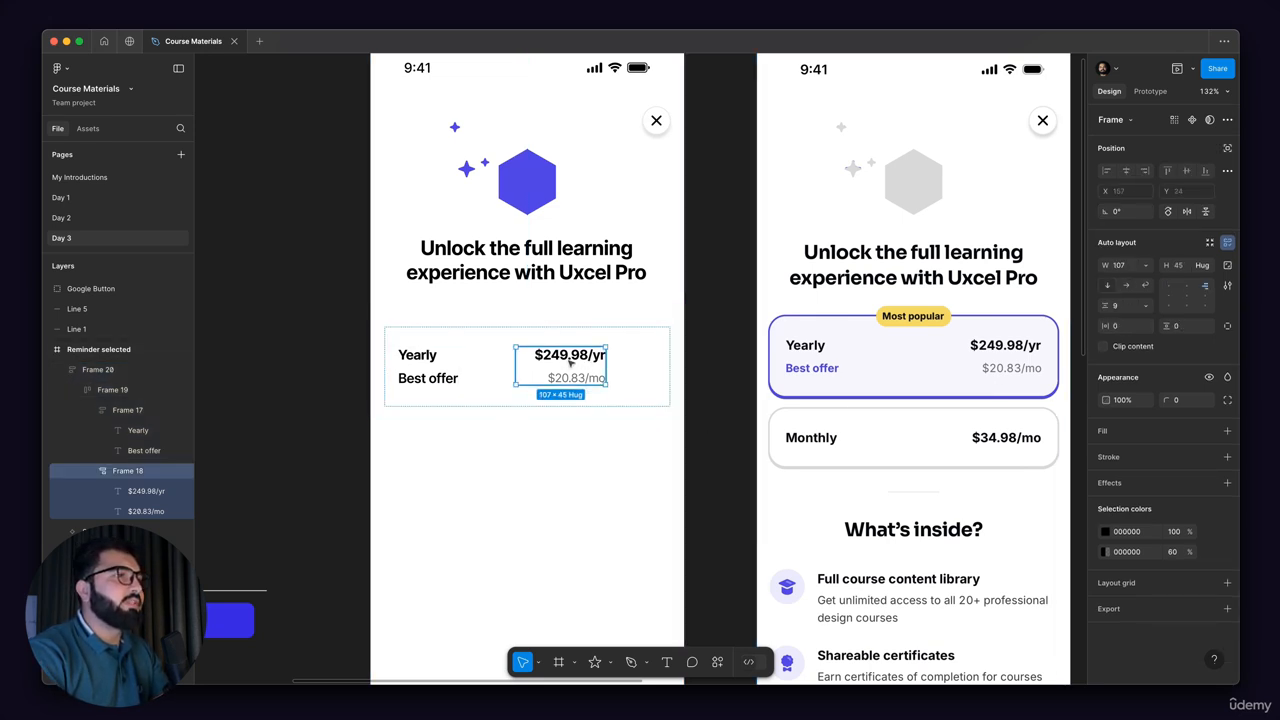
click(481, 358)
click(1168, 295)
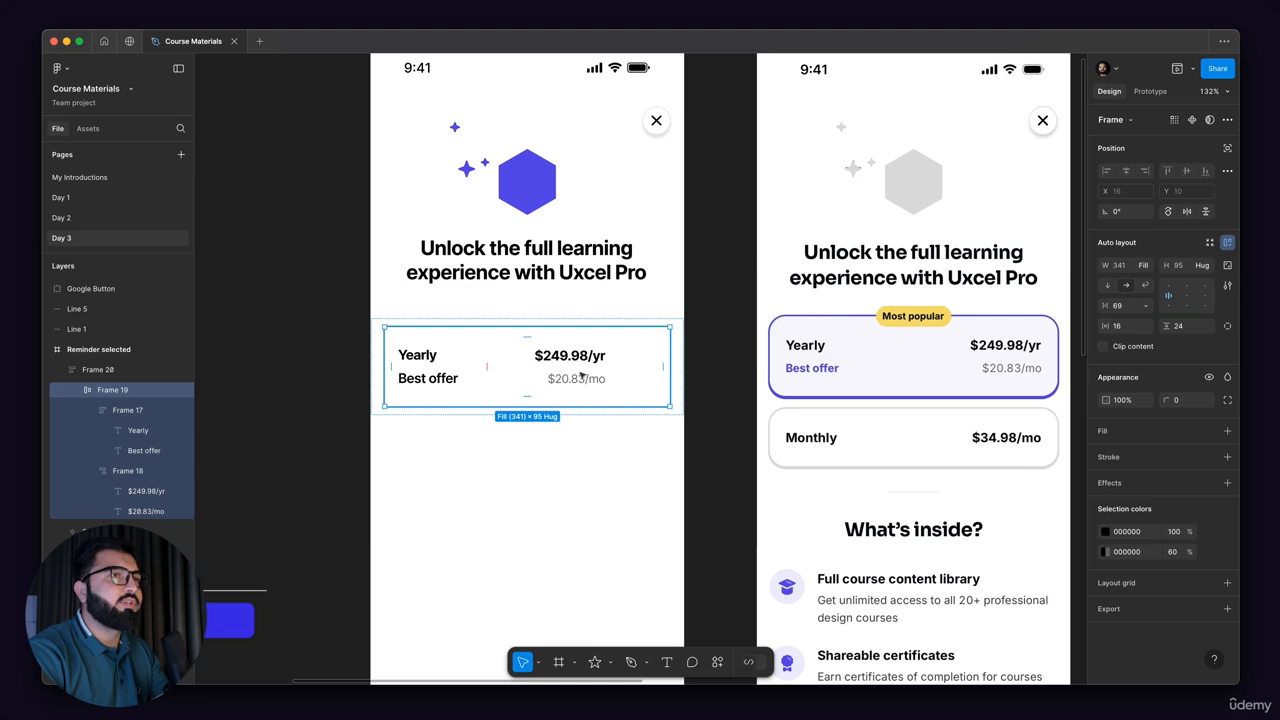
click(1146, 305)
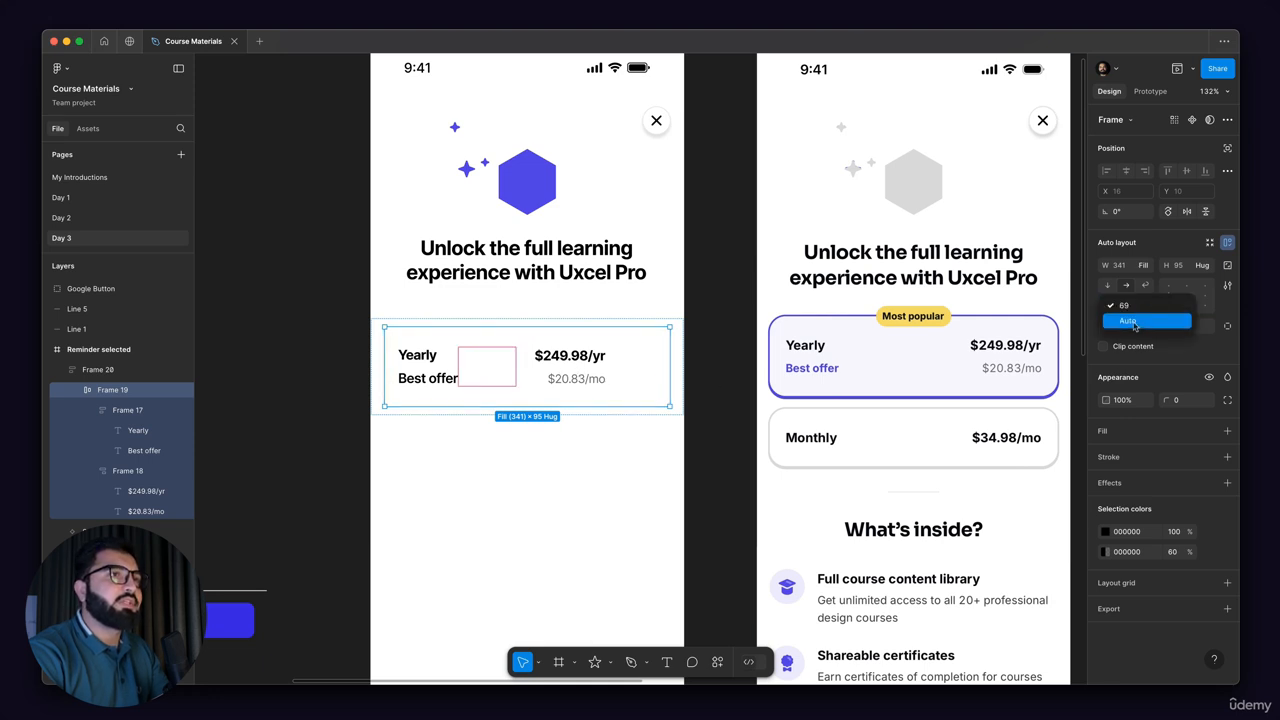
click(1134, 323)
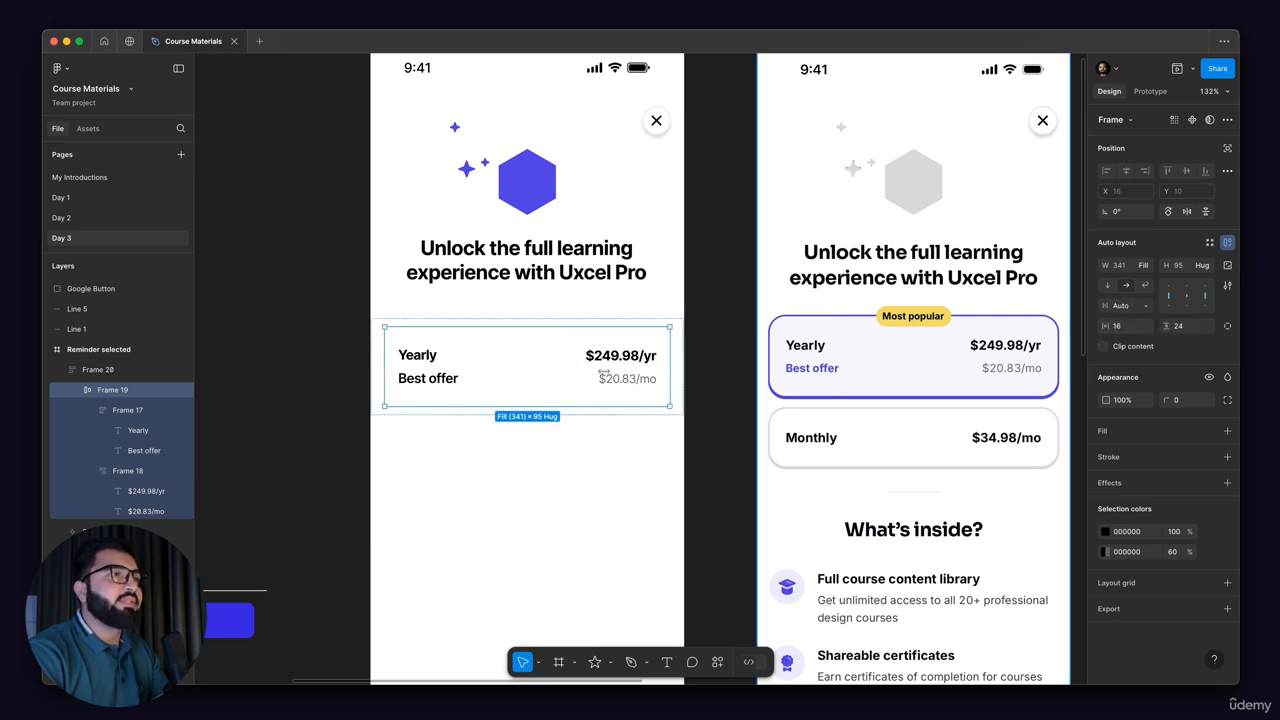
Step: Switch the inner row's item spacing to 69 and back to Auto
click(1130, 305)
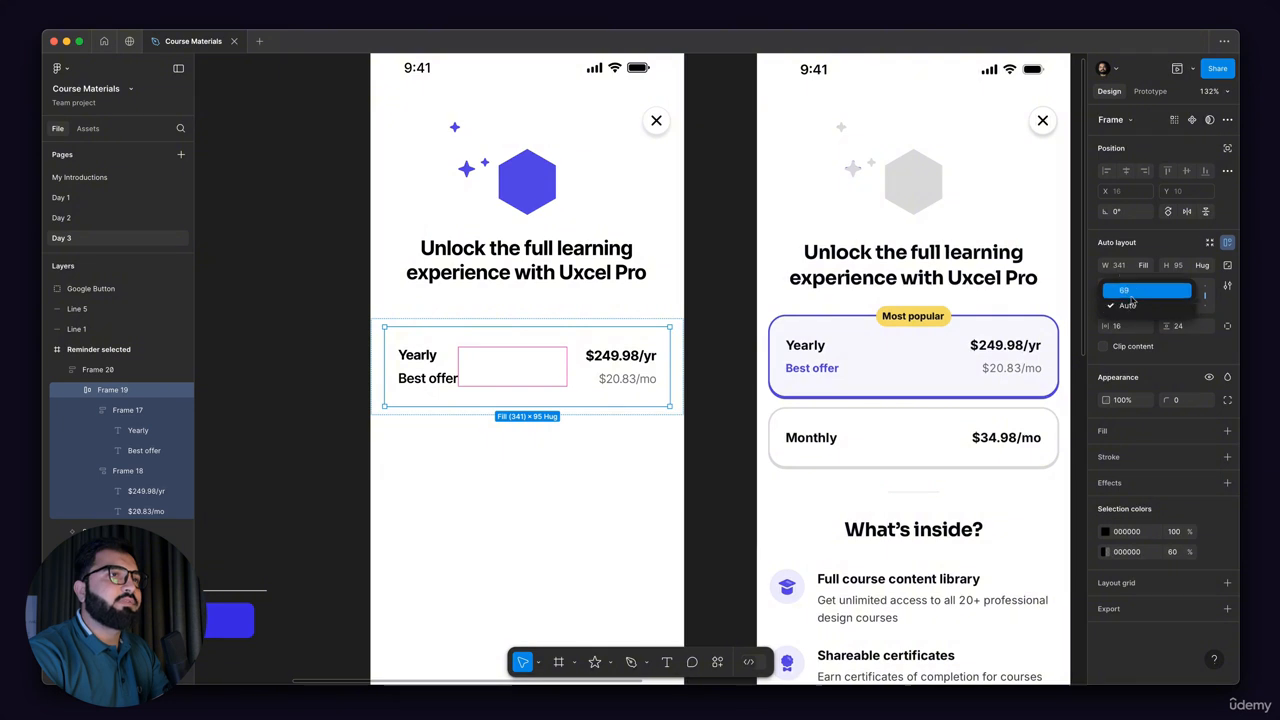
click(1132, 298)
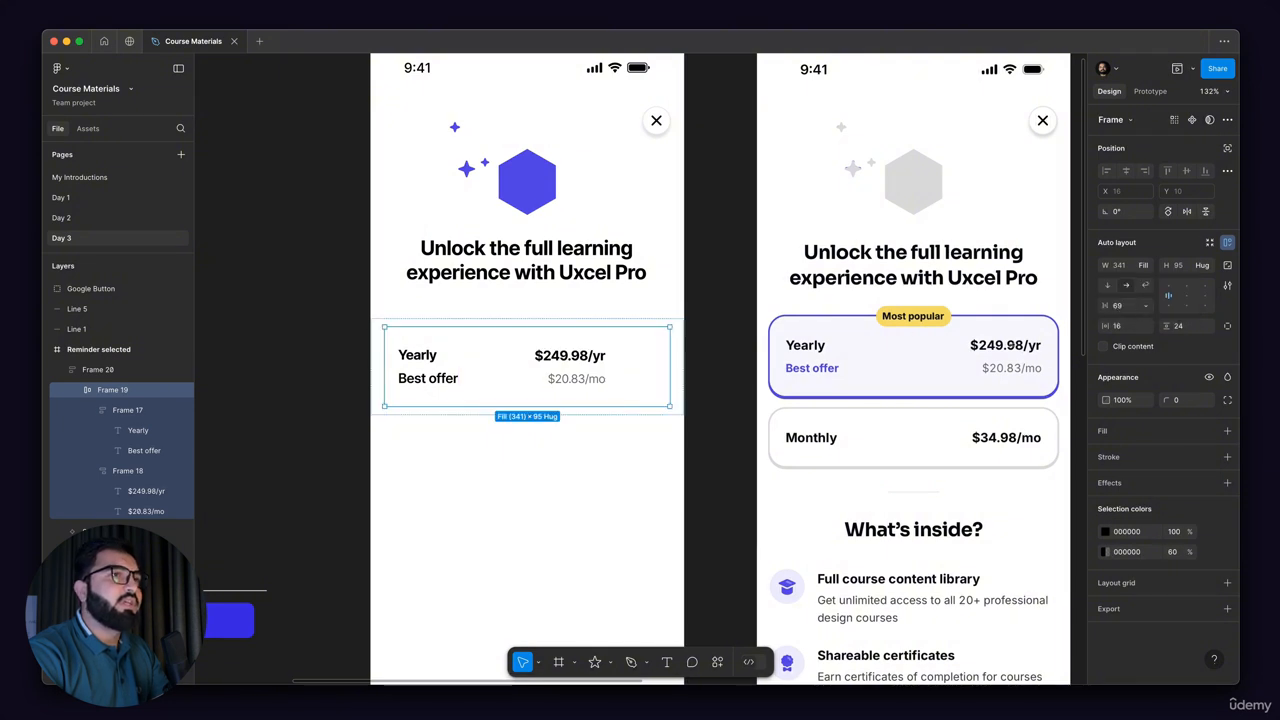
double_click(1168, 300)
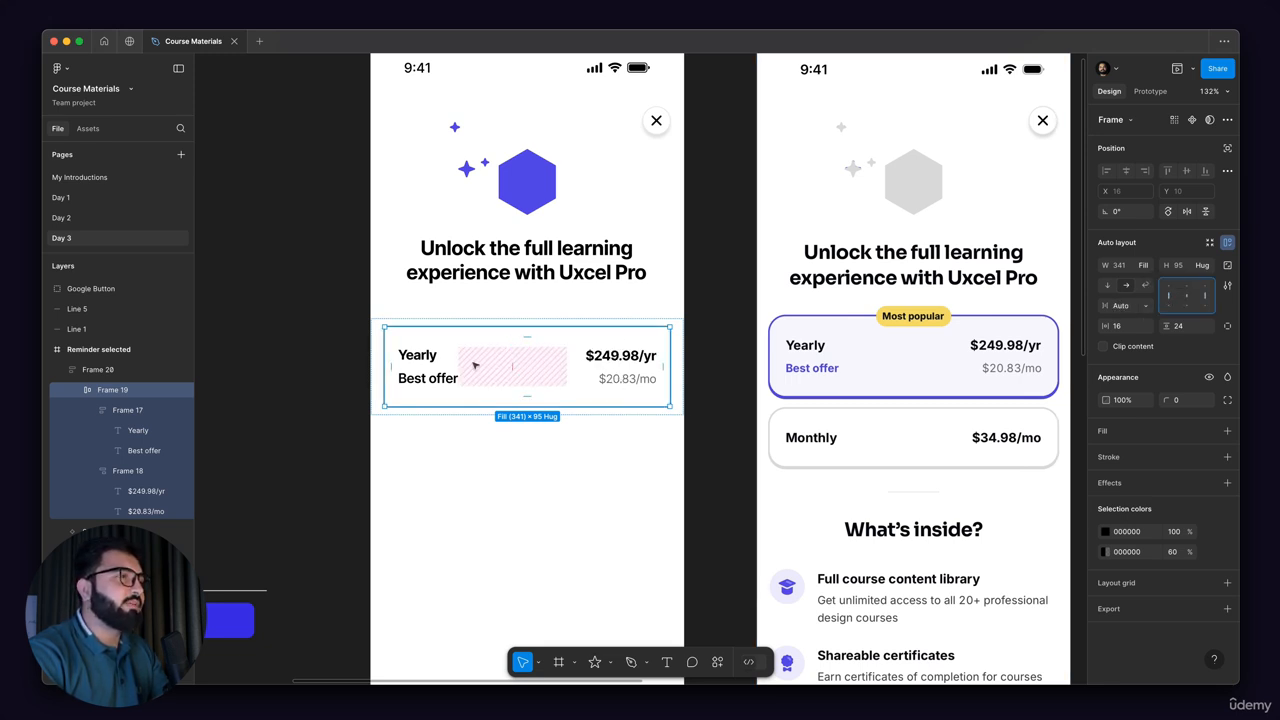
Step: Add a stroke to the inner Yearly plan row
click(571, 442)
drag(591, 321, 652, 298)
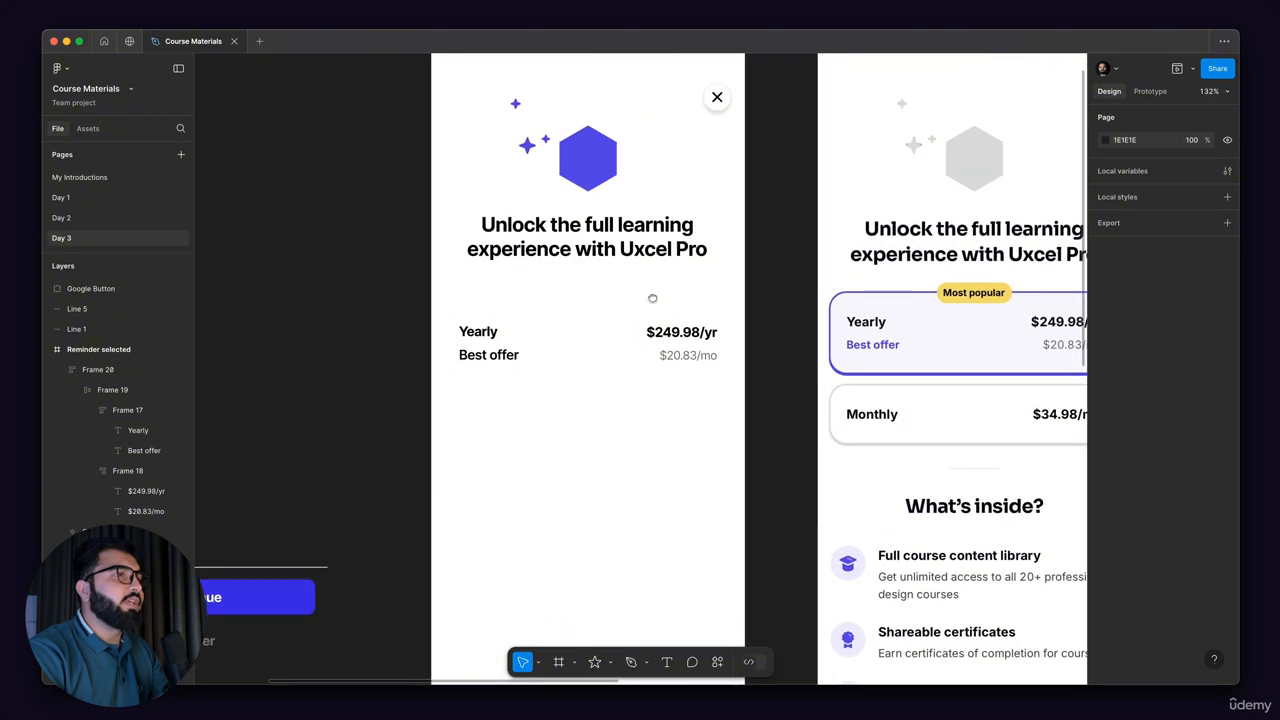
click(662, 355)
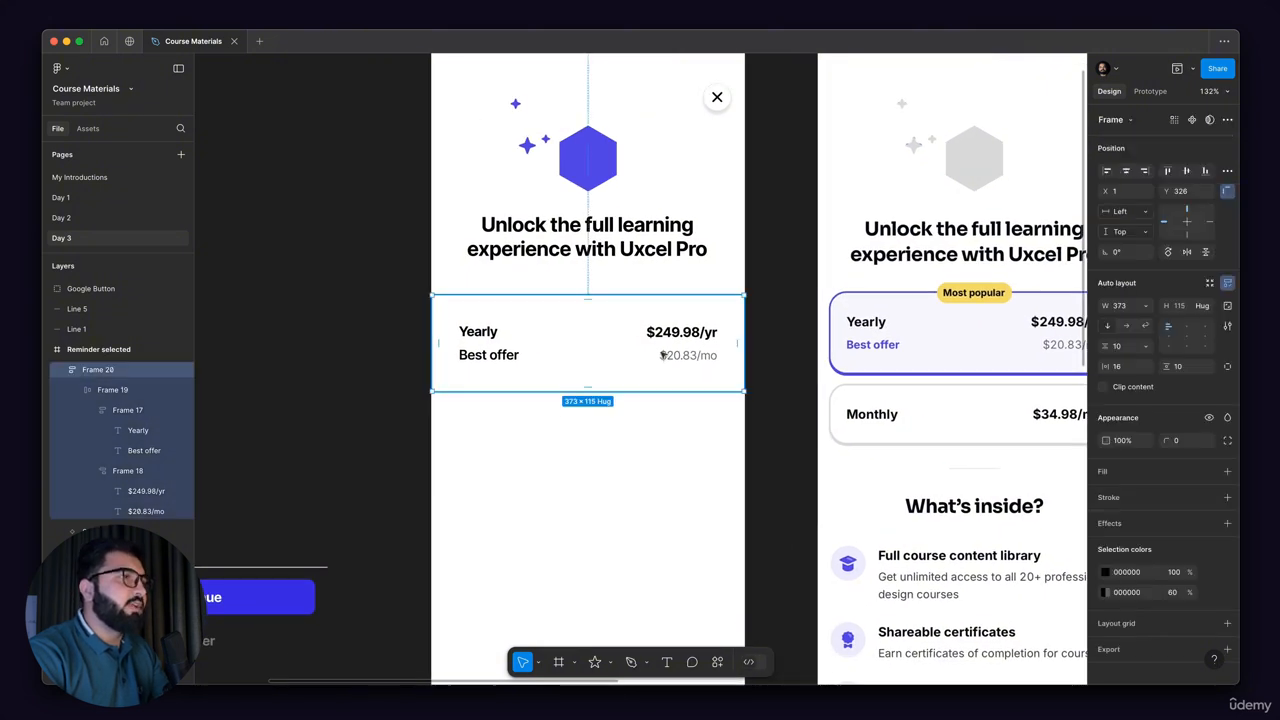
click(449, 342)
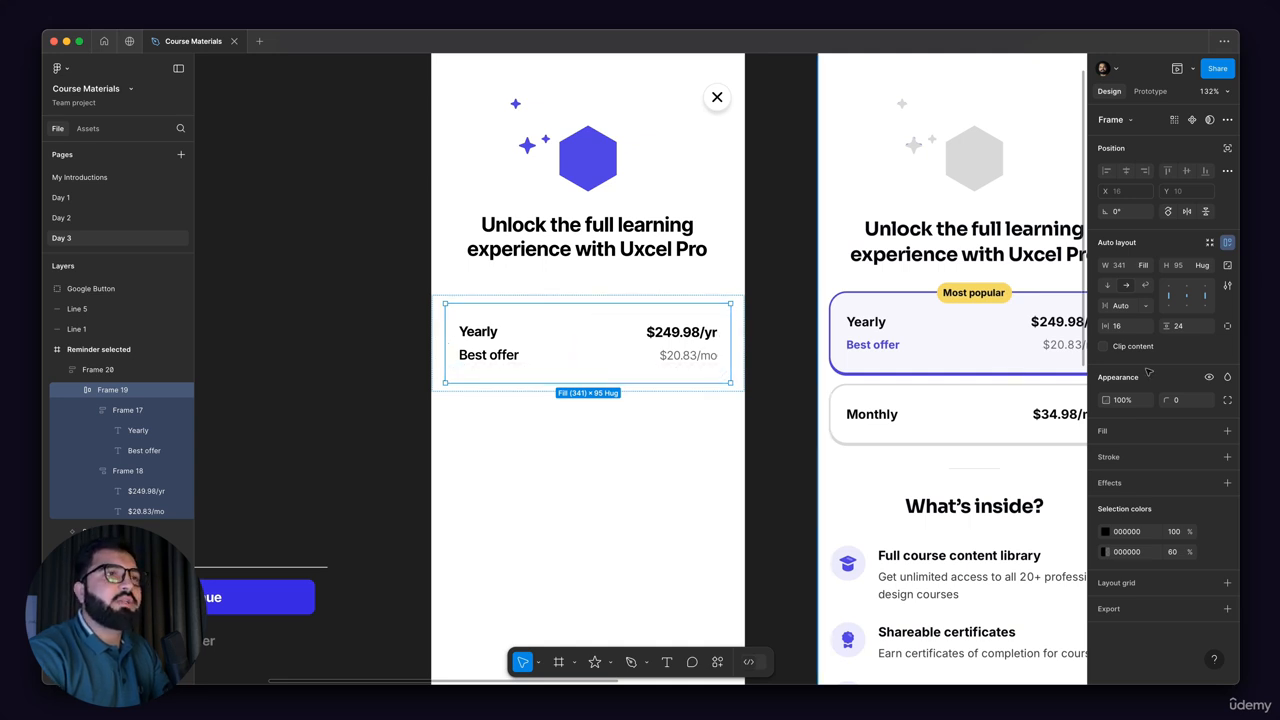
click(1225, 458)
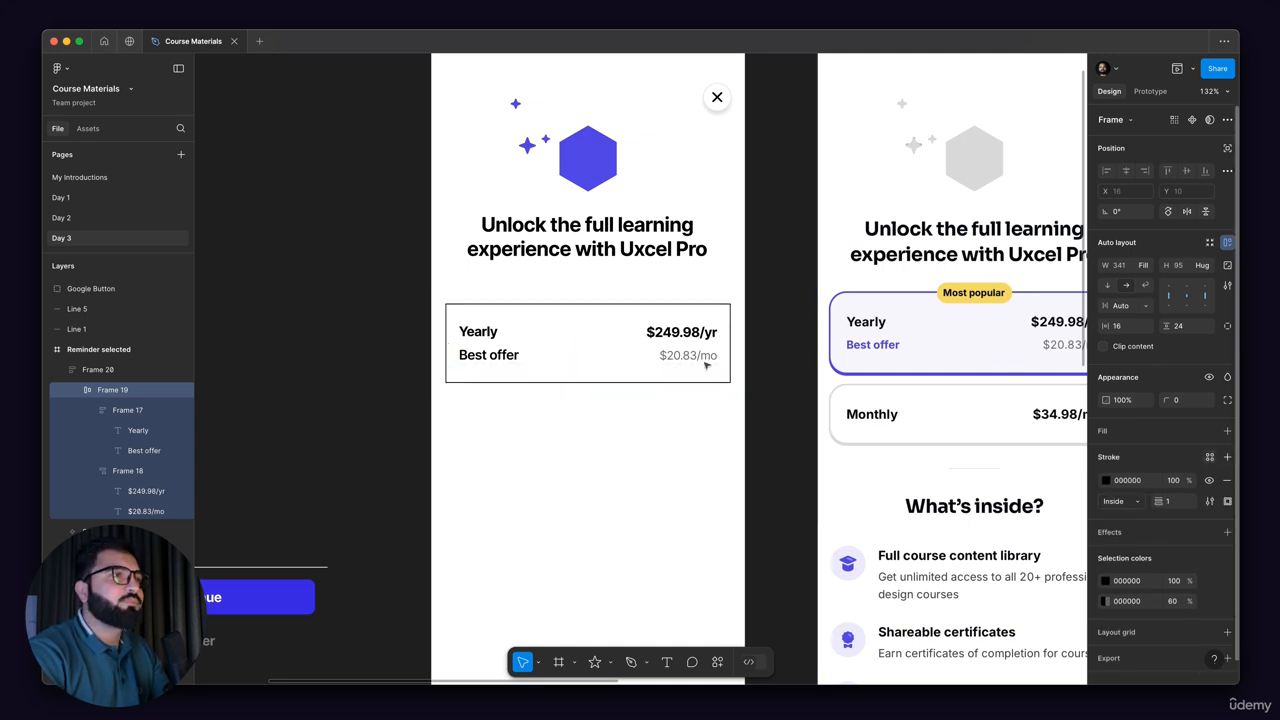
Step: Give the Yearly plan card a corner radius of 16 and a stroke weight of 2
scroll(740, 302, up, 2)
scroll(722, 300, up, 3)
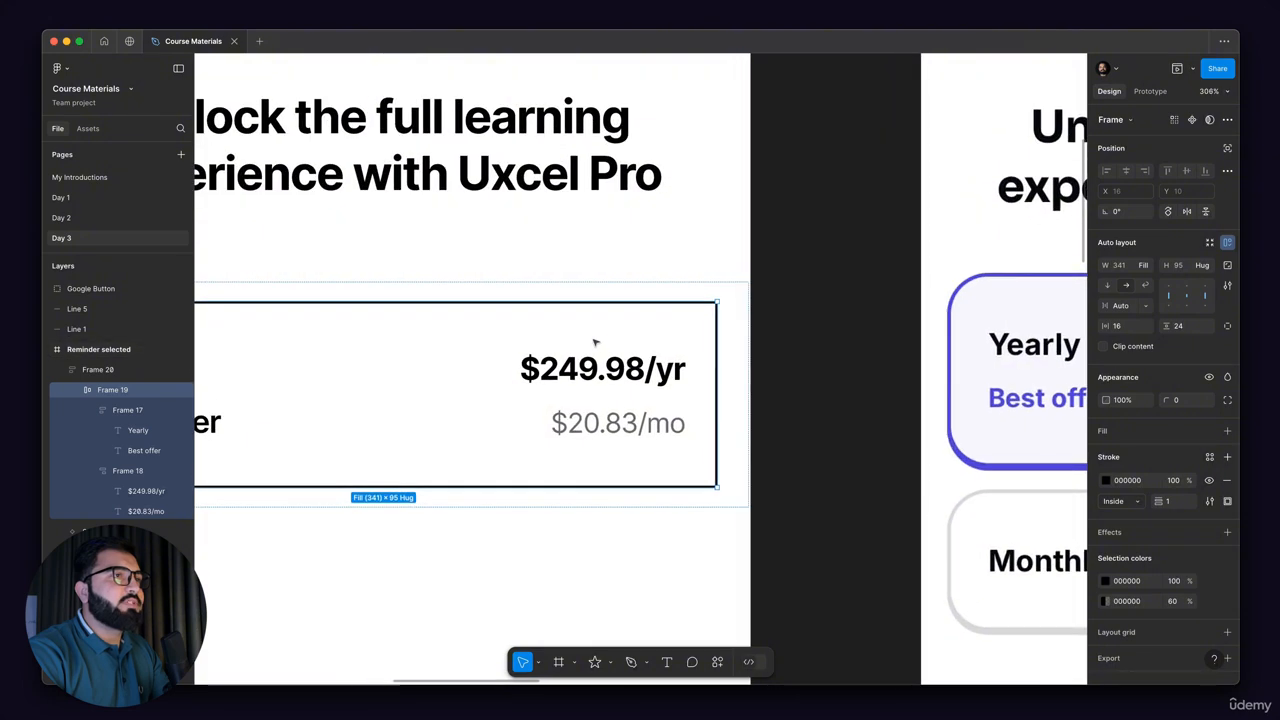
scroll(594, 341, down, 4)
scroll(724, 361, up, 1)
scroll(760, 333, up, 5)
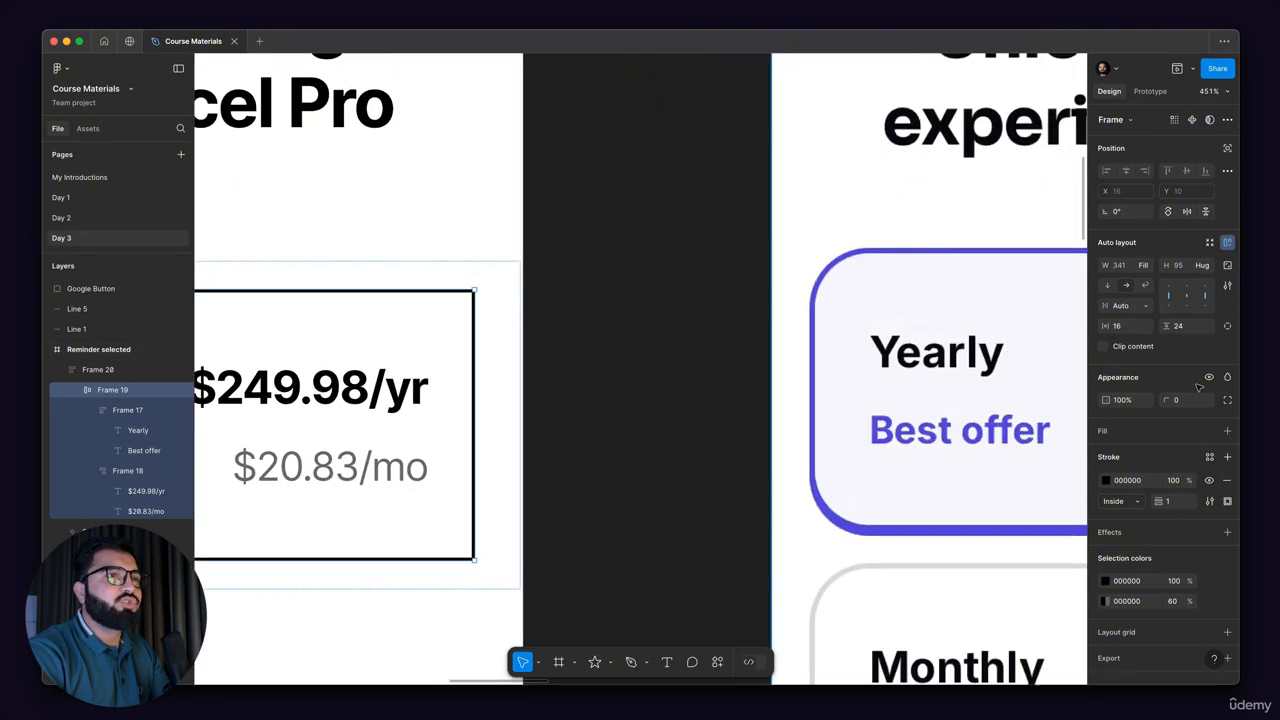
drag(1163, 399, 170, 396)
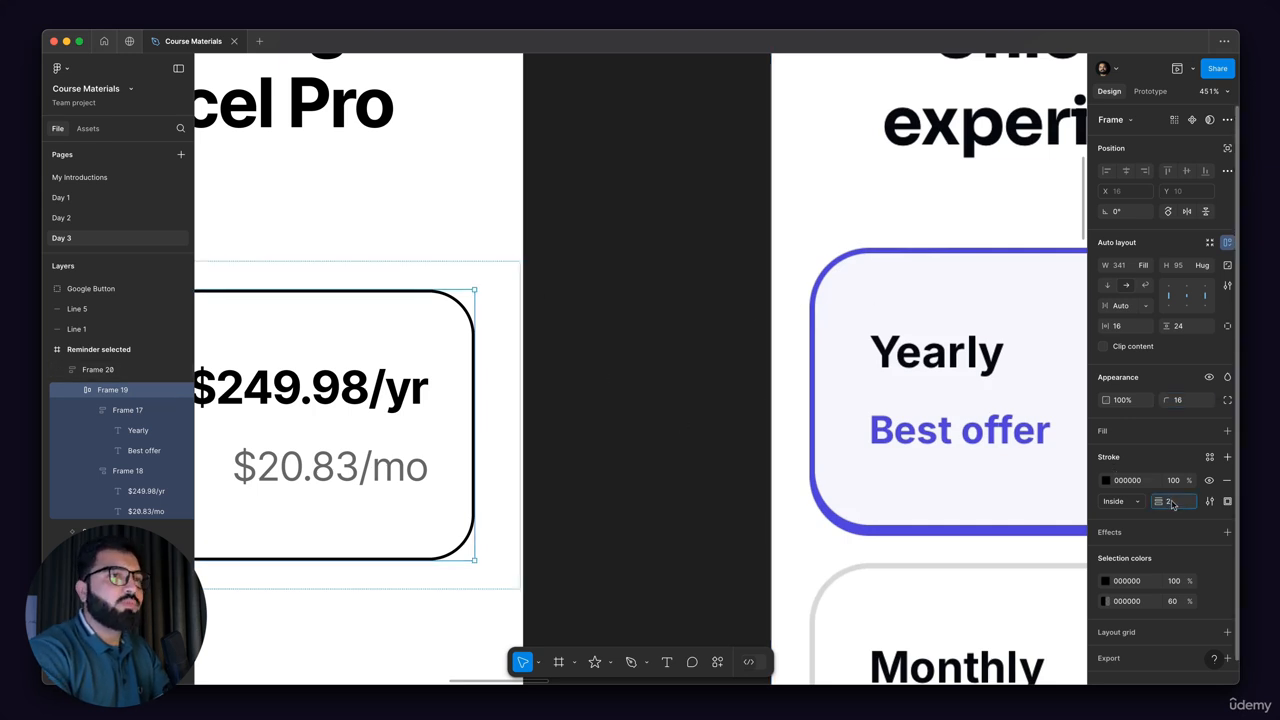
key(Return)
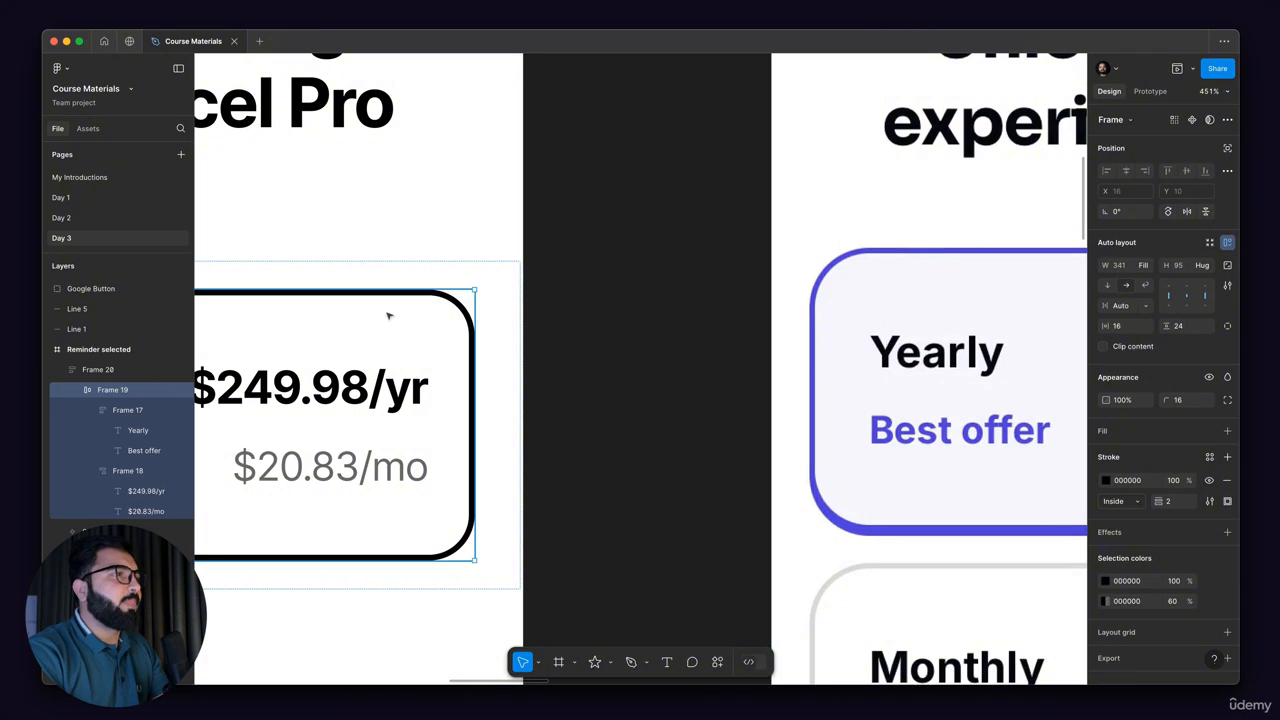
Step: Set the Yearly card's stroke color to 4C3FE2 by sampling the border of the reference Yearly card
click(1108, 481)
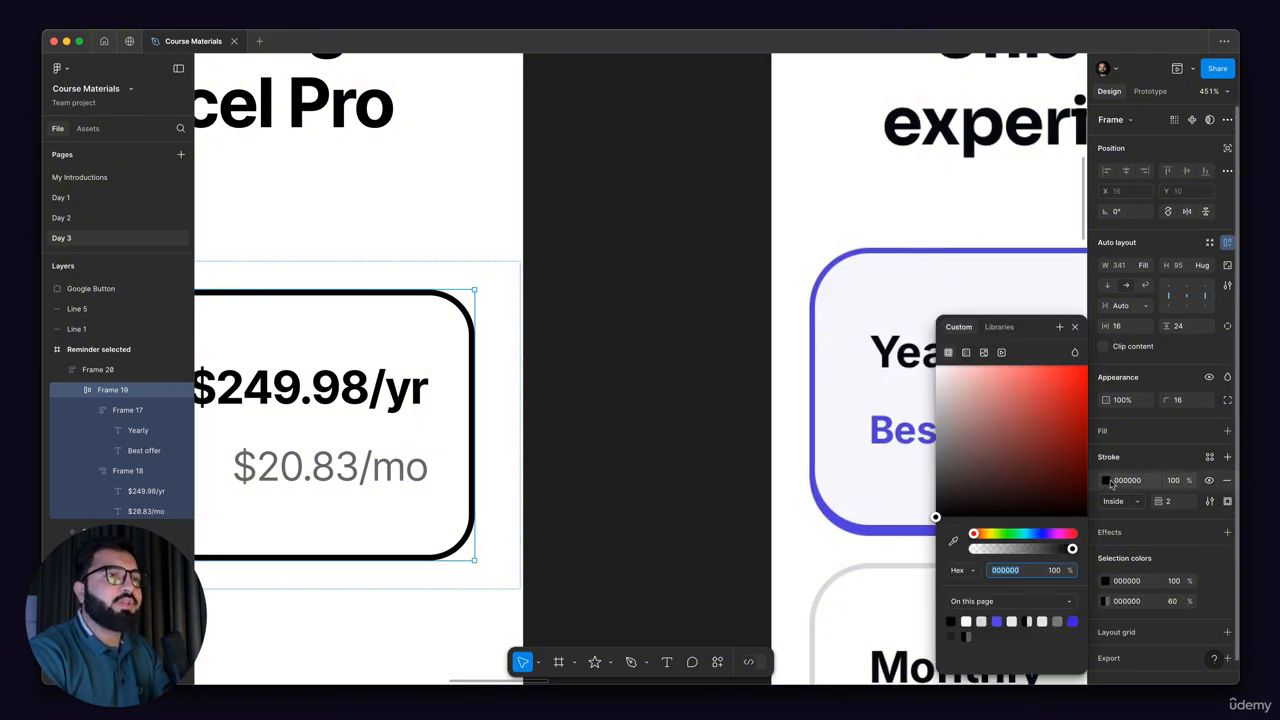
click(955, 543)
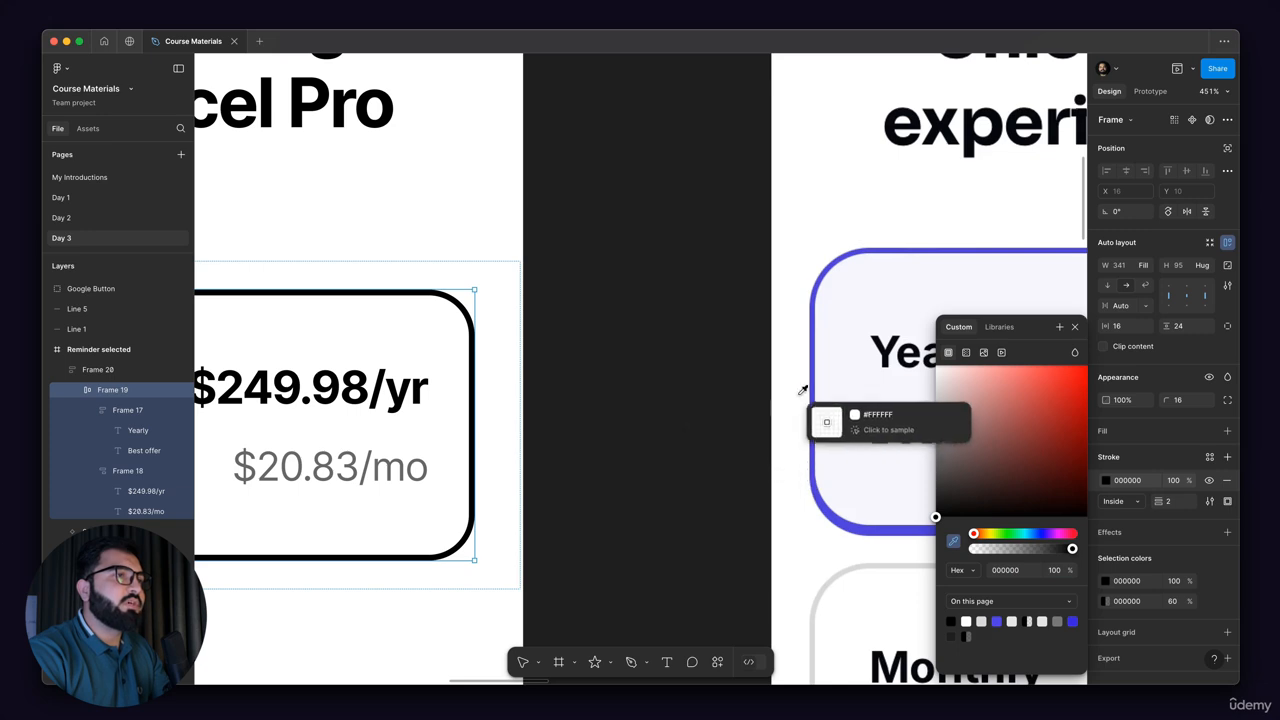
click(818, 360)
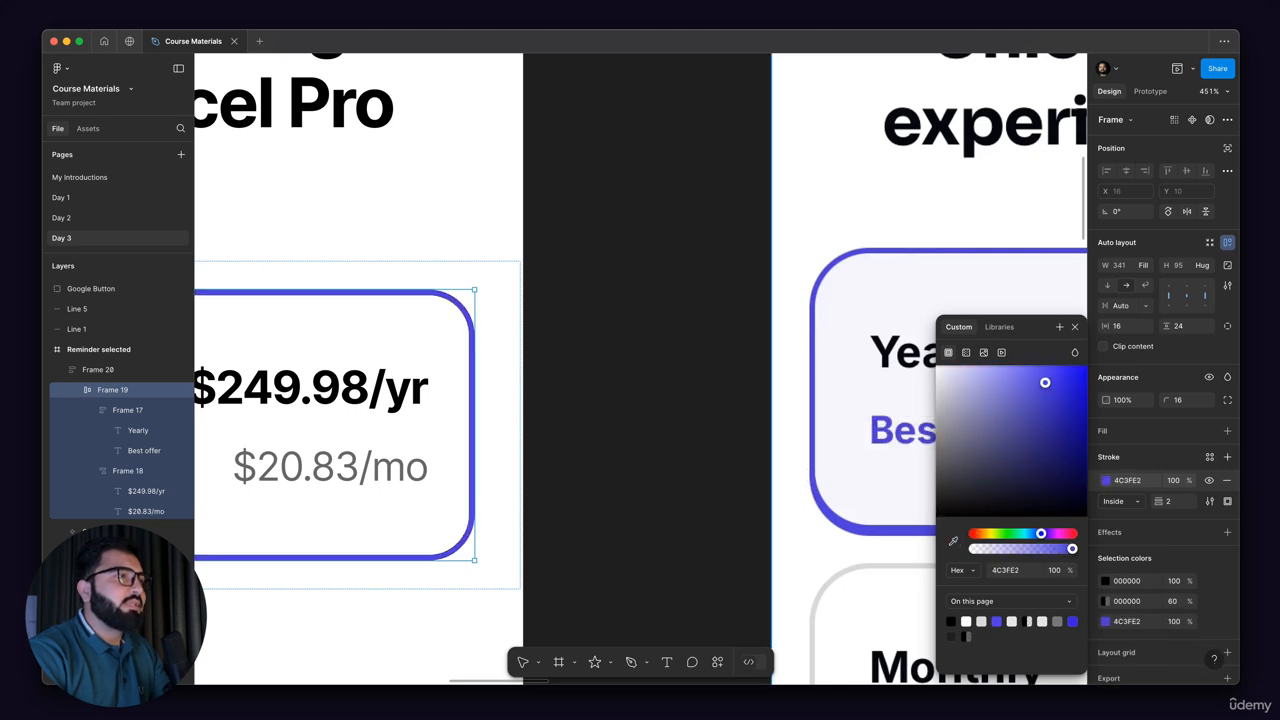
Step: Check the thicker lower border of the reference Yearly card and add a drop shadow effect to the new card
scroll(800, 378, down, 6)
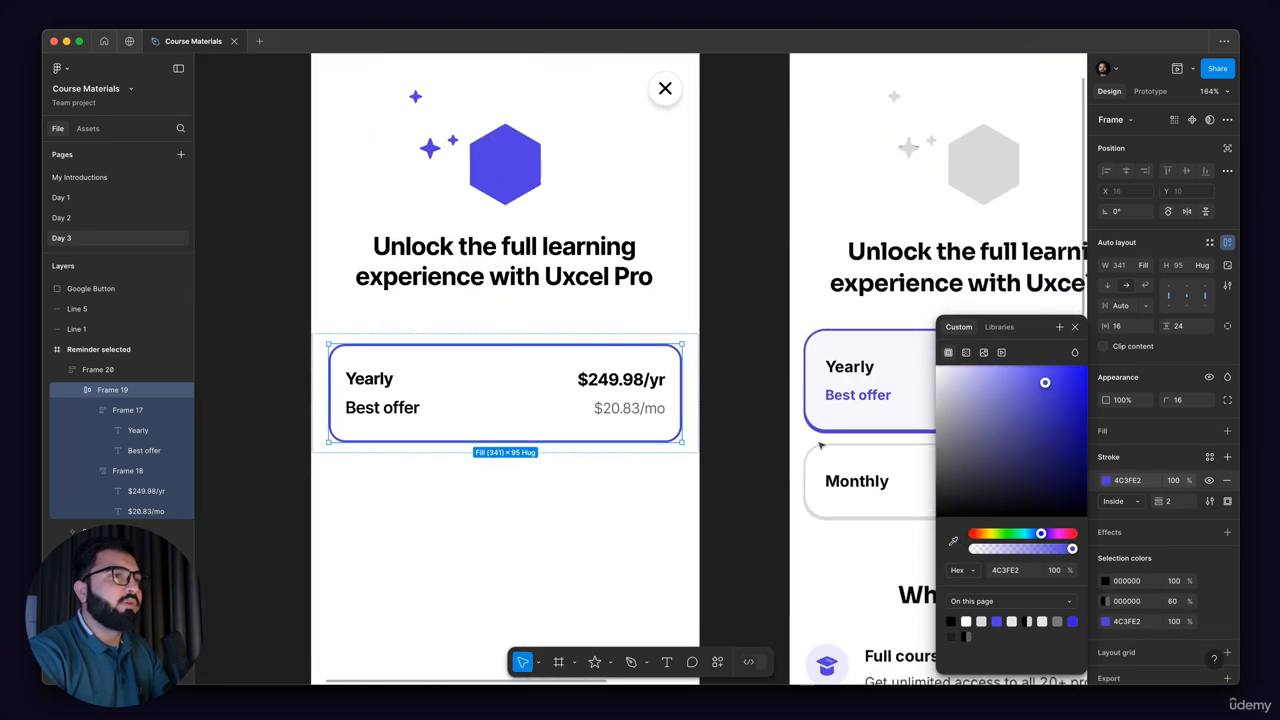
scroll(806, 444, up, 10)
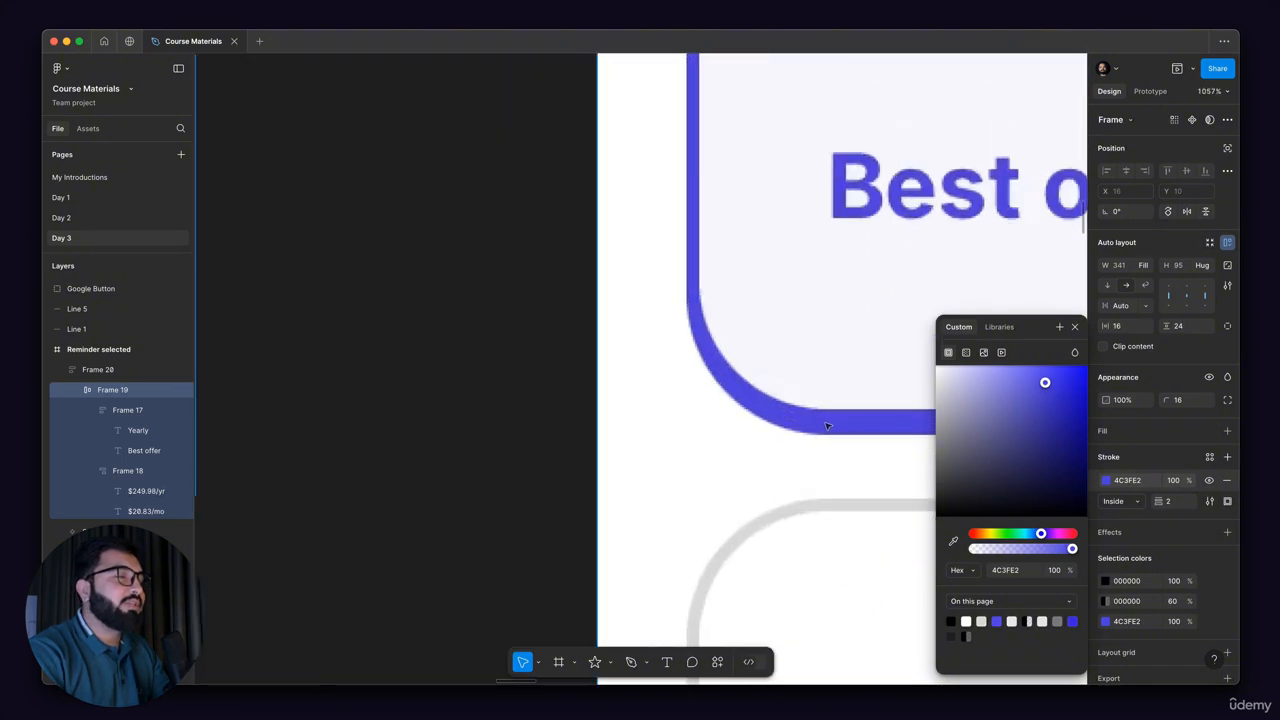
scroll(826, 426, down, 8)
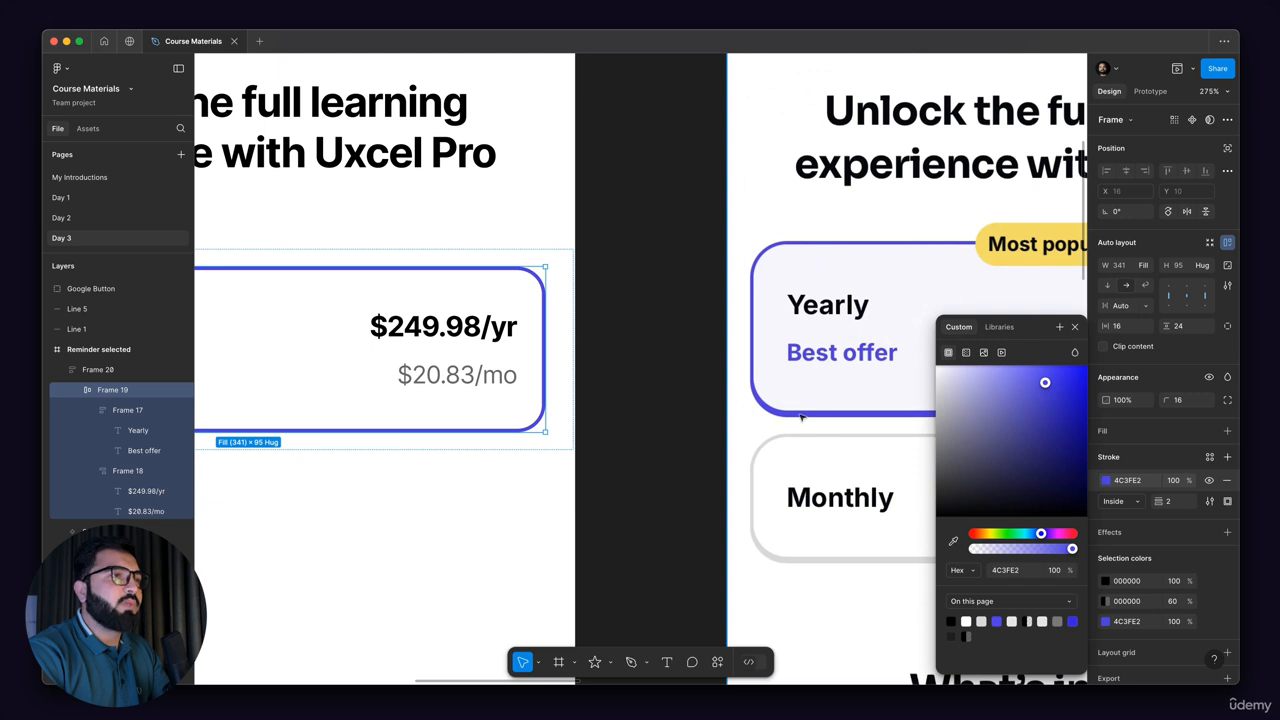
scroll(801, 418, up, 5)
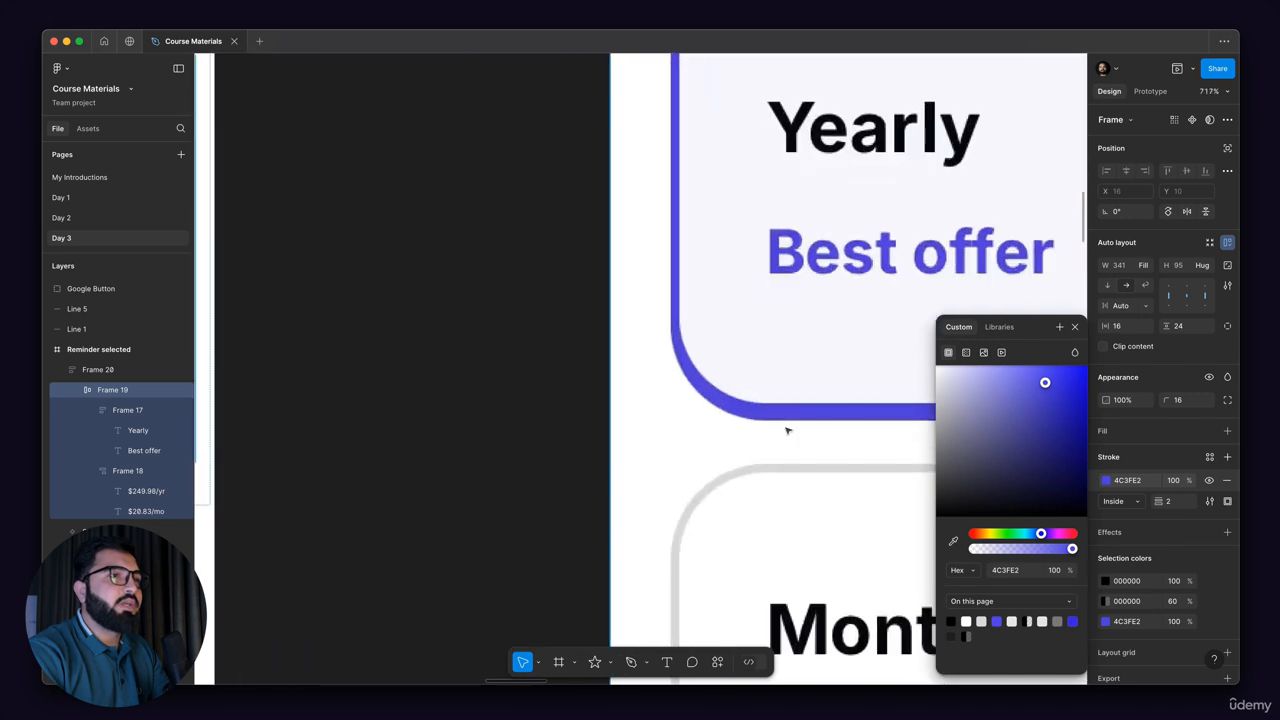
click(1227, 531)
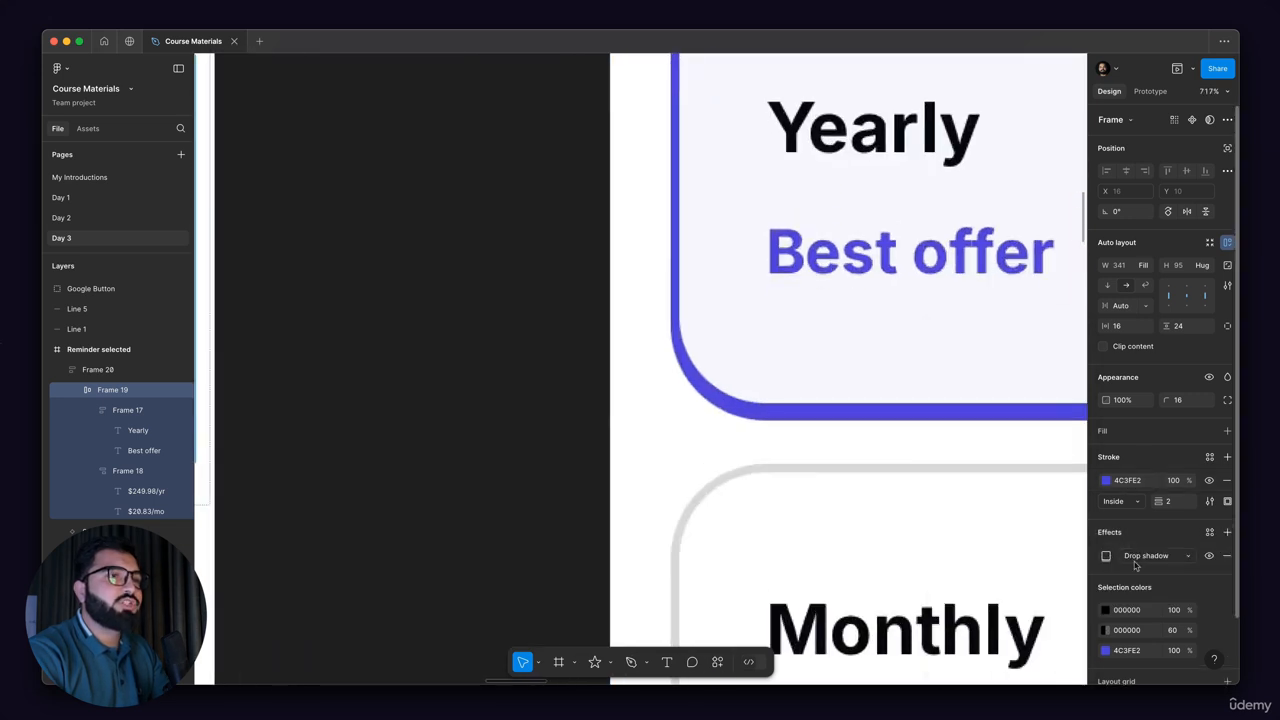
Step: Set the Yearly card's drop shadow color to 4B3ED8 by sampling the border of the reference Yearly card
click(1107, 557)
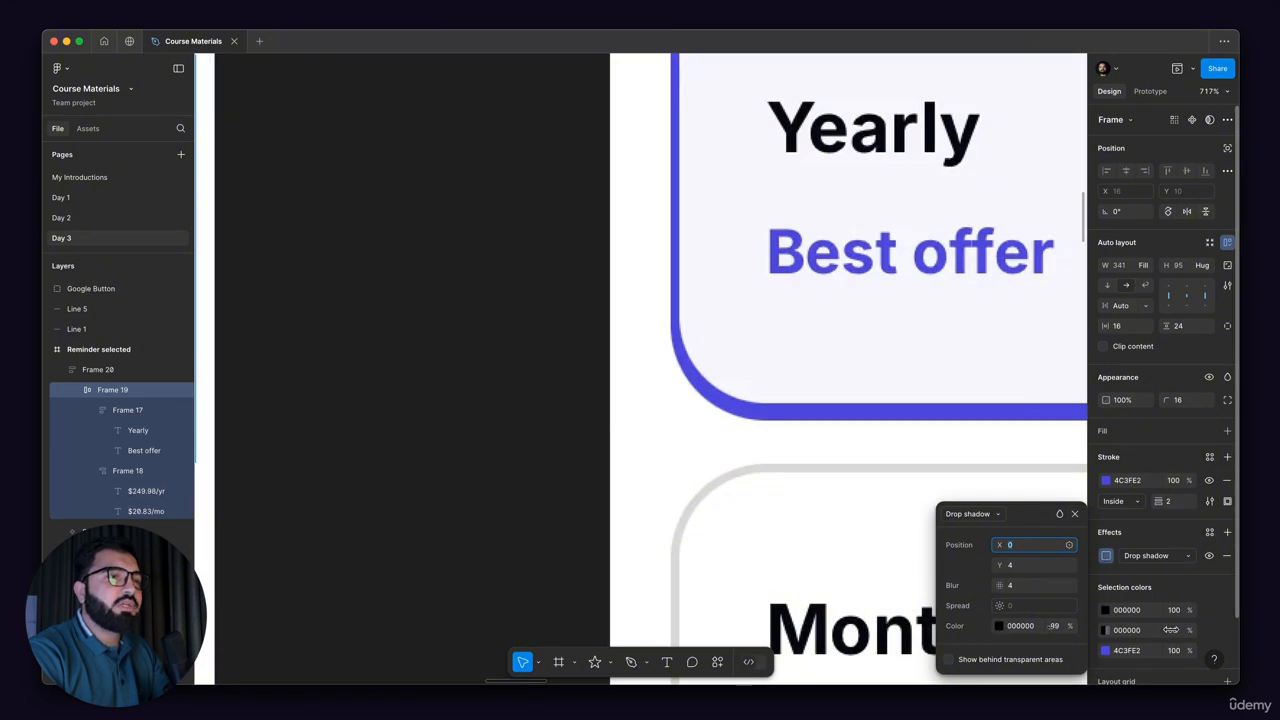
click(998, 625)
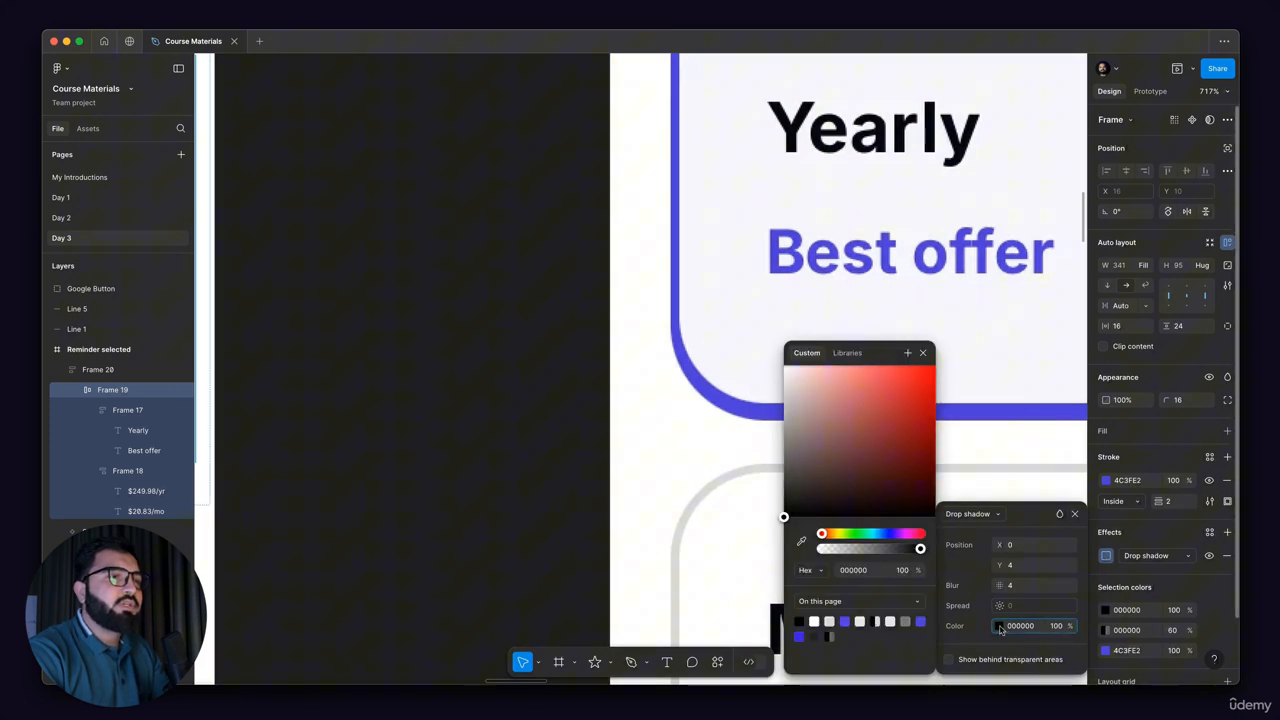
click(801, 541)
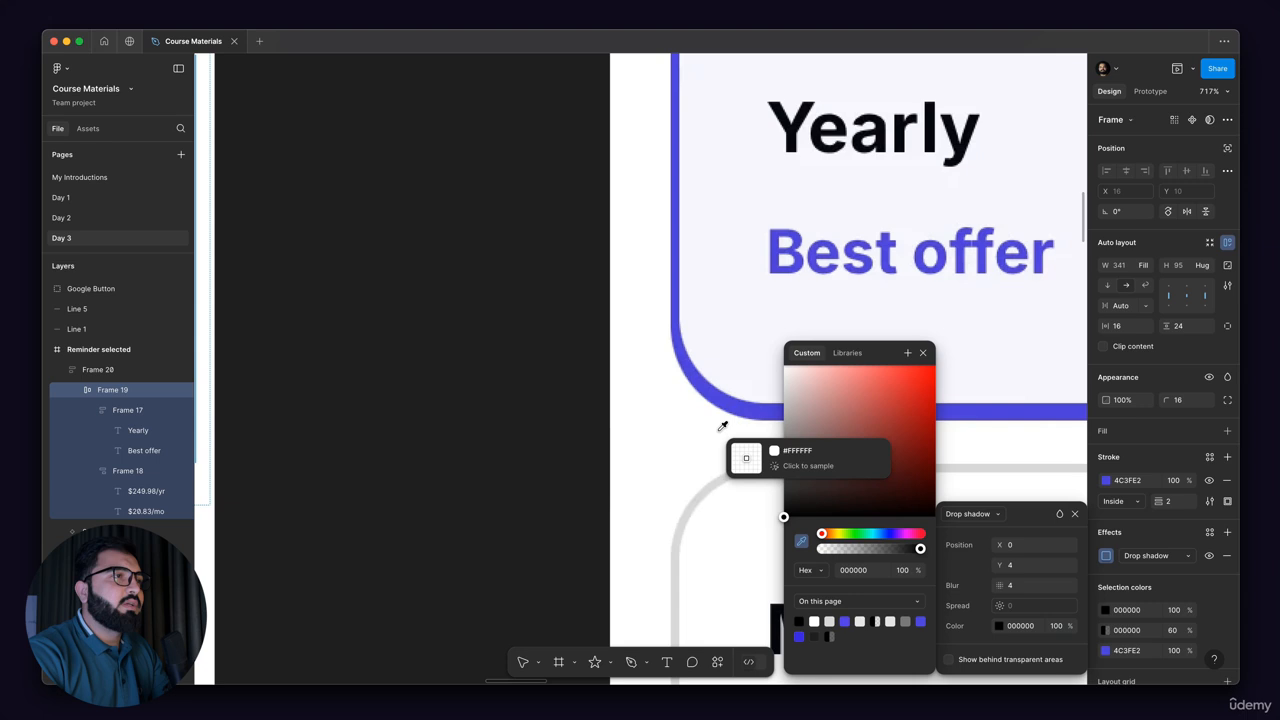
click(690, 368)
scroll(1007, 459, down, 5)
scroll(1007, 459, up, 4)
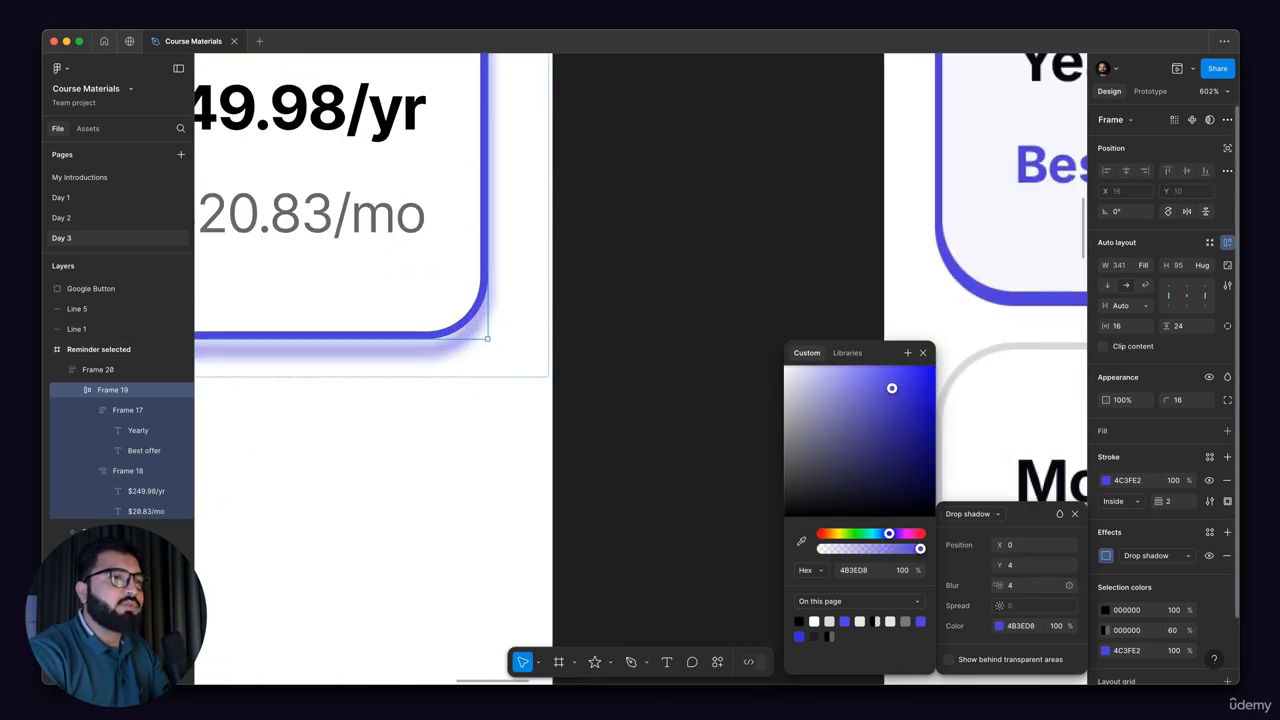
Step: Set the Yearly card's drop shadow blur to 0 and its Y offset to 2
drag(997, 585, 888, 584)
drag(804, 577, 787, 578)
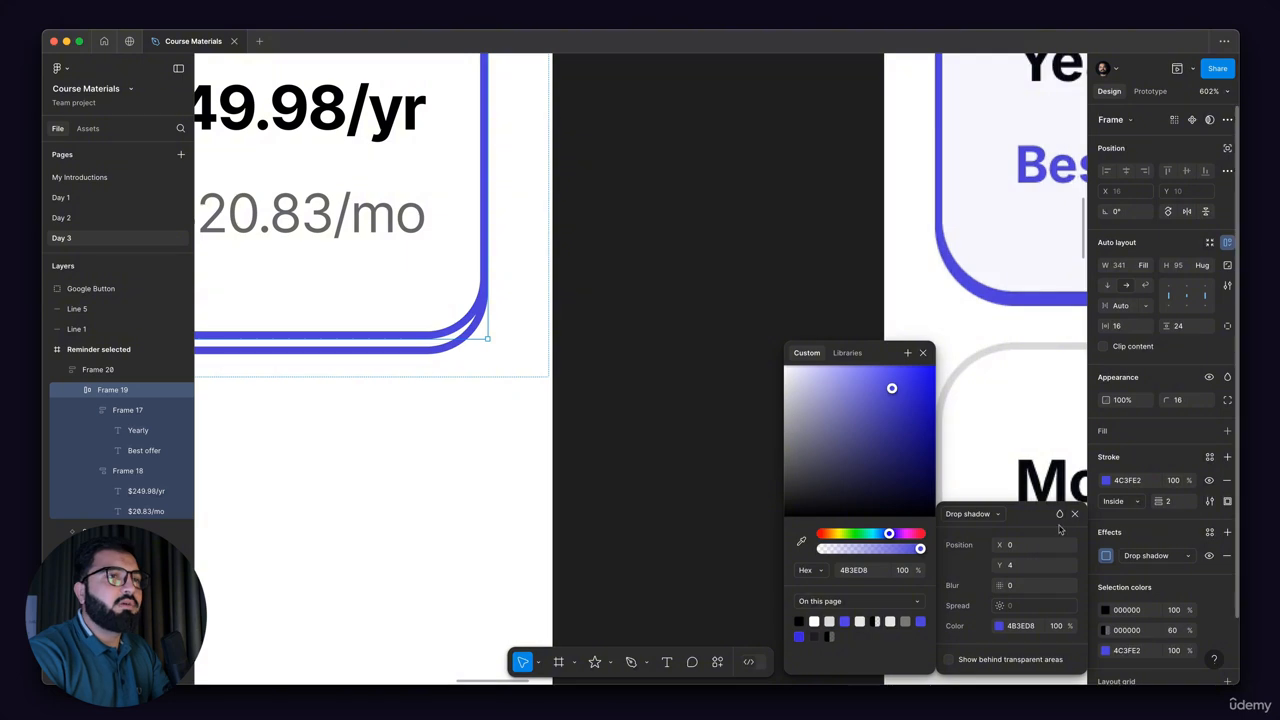
scroll(597, 271, down, 10)
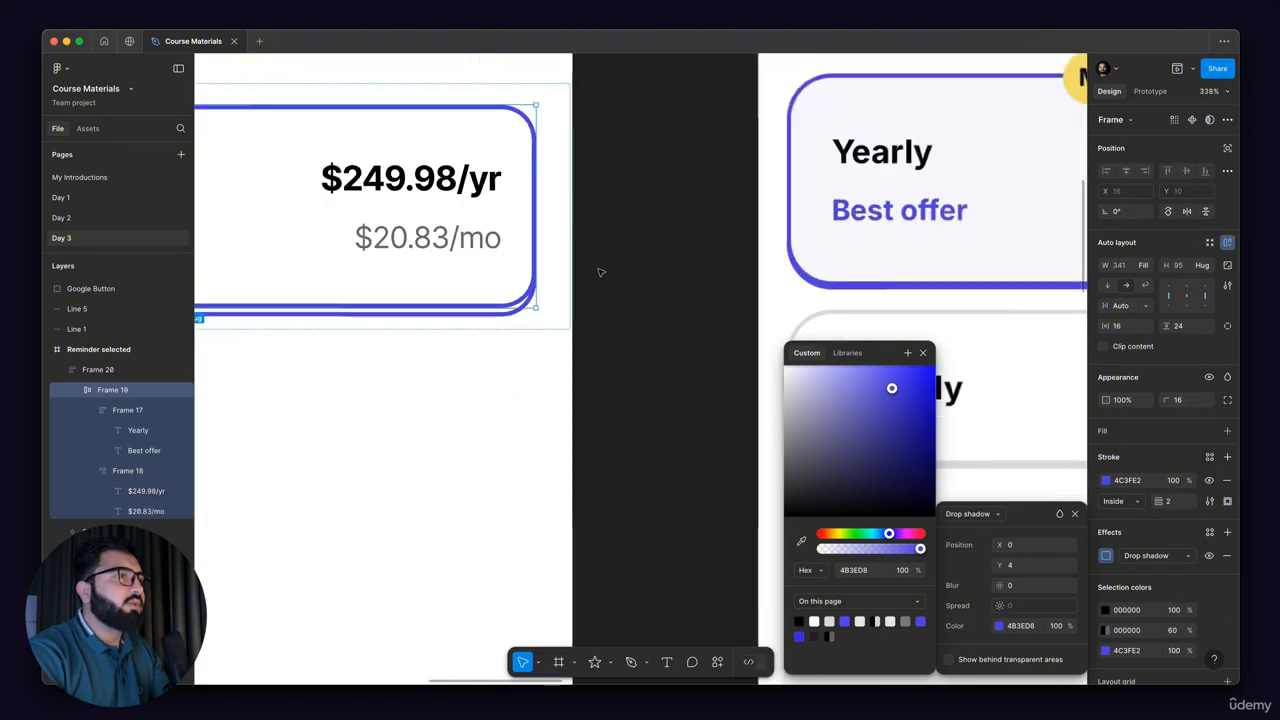
scroll(229, 265, up, 2)
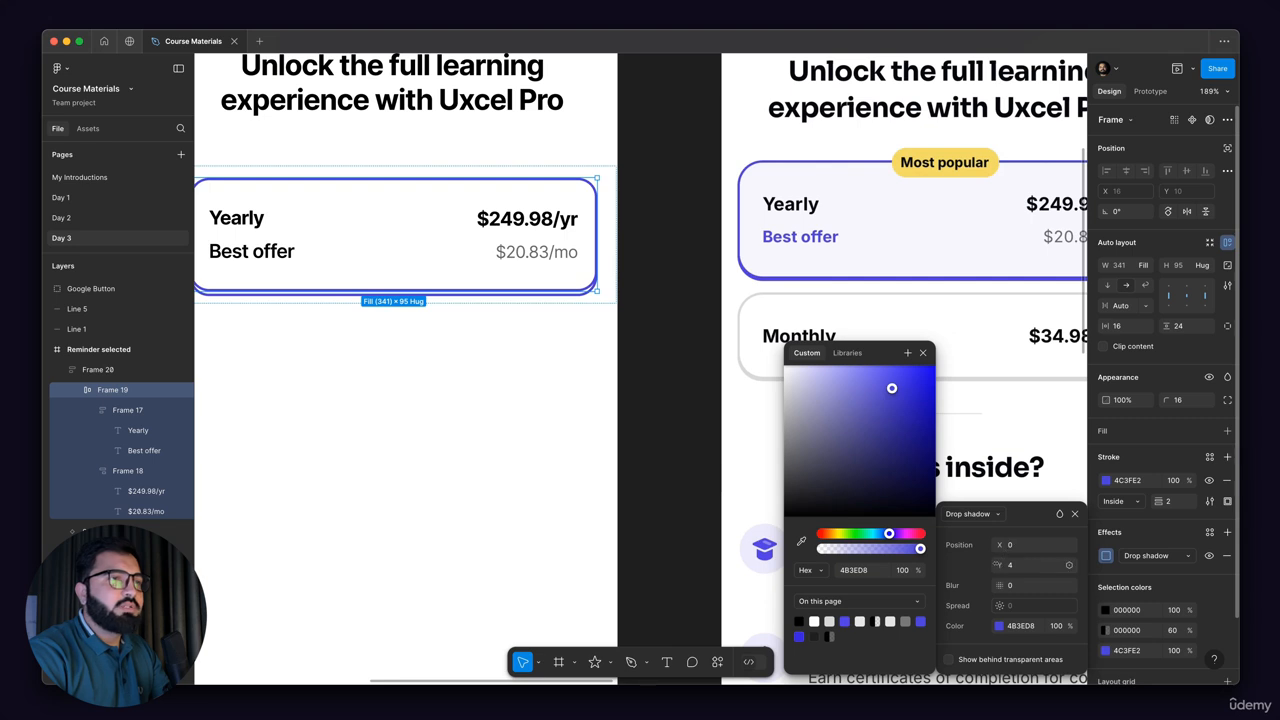
drag(997, 565, 985, 565)
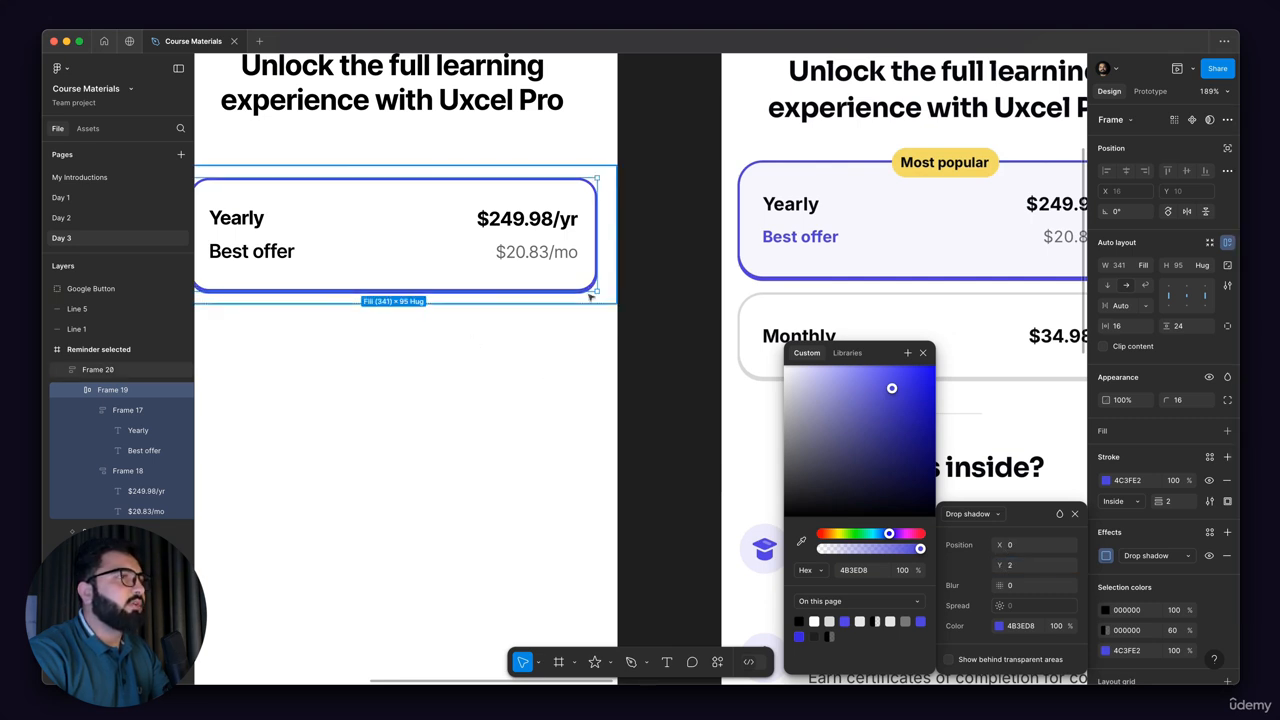
scroll(580, 277, up, 8)
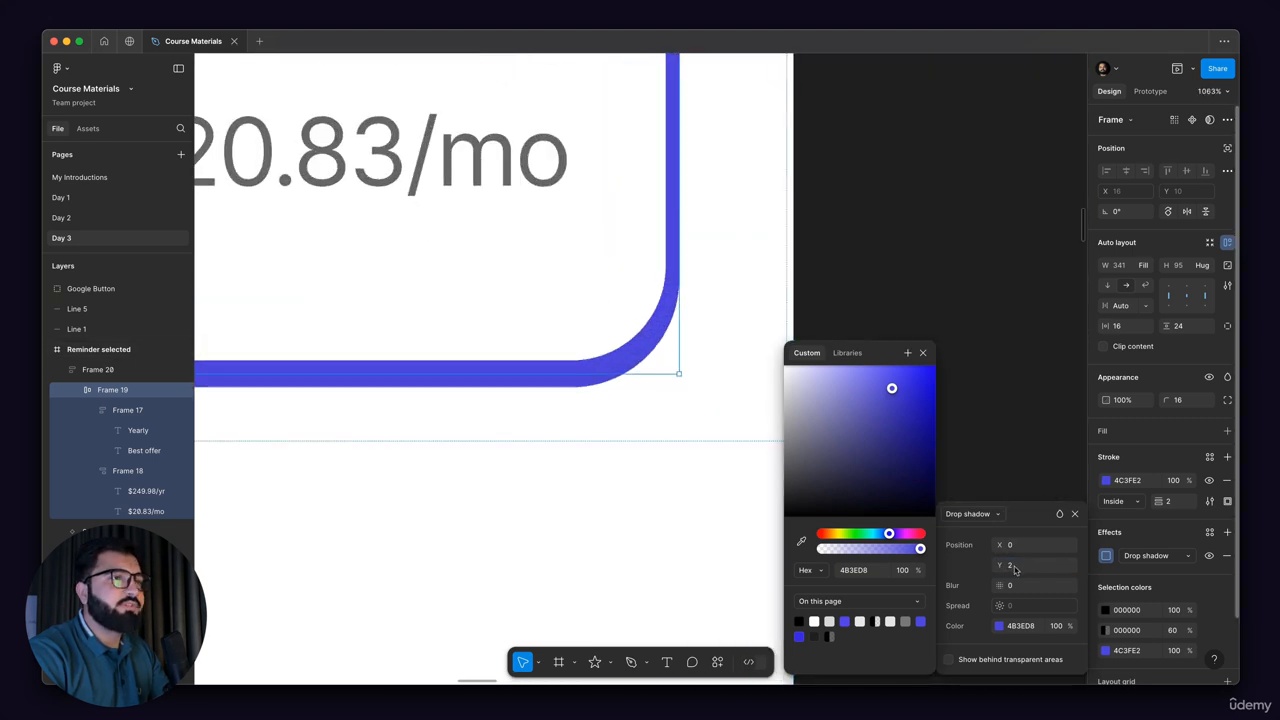
scroll(631, 433, down, 10)
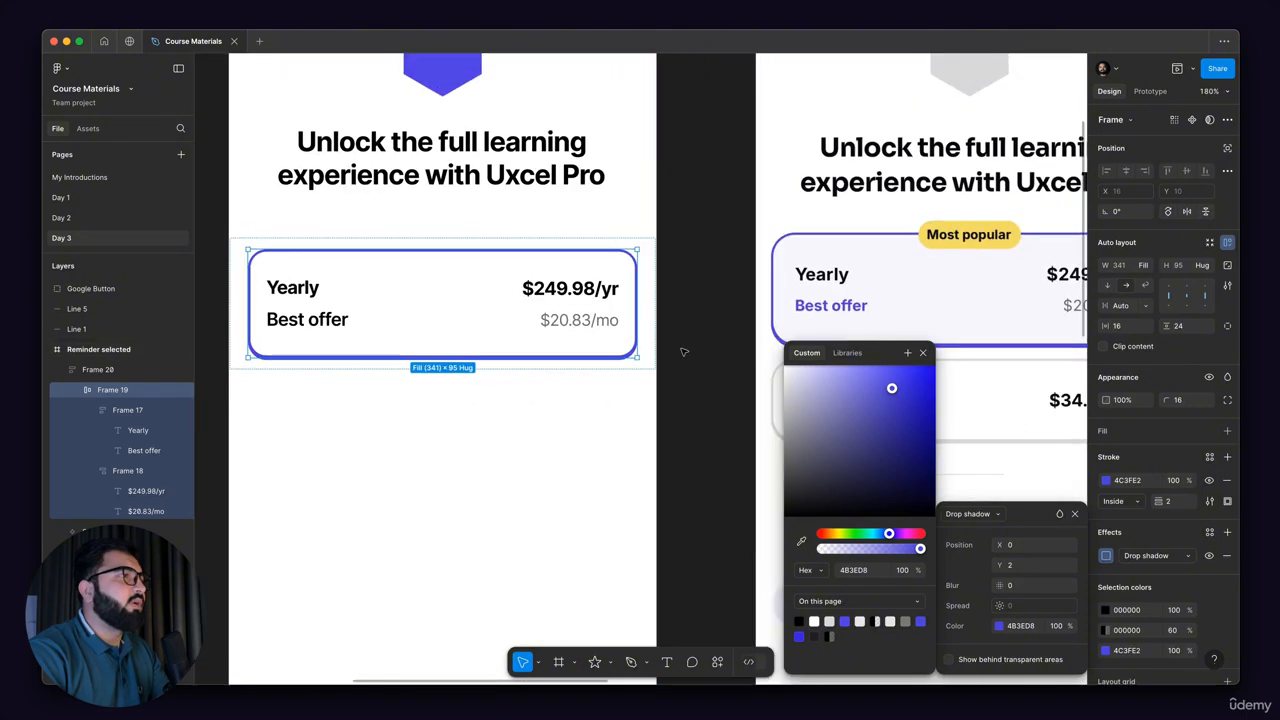
key(Escape)
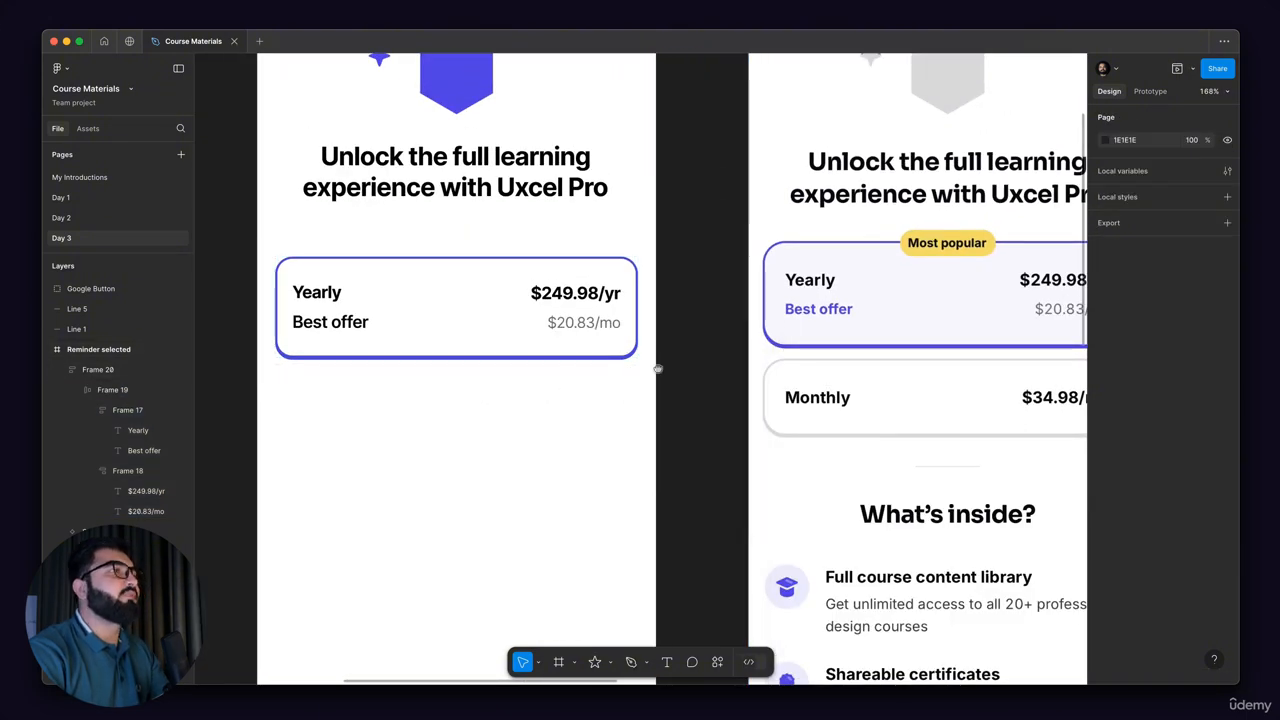
Step: Set the "Best offer" text in the Yearly card to font size 14 and align it left
scroll(531, 339, left, 3)
scroll(500, 341, right, 1)
double_click(502, 338)
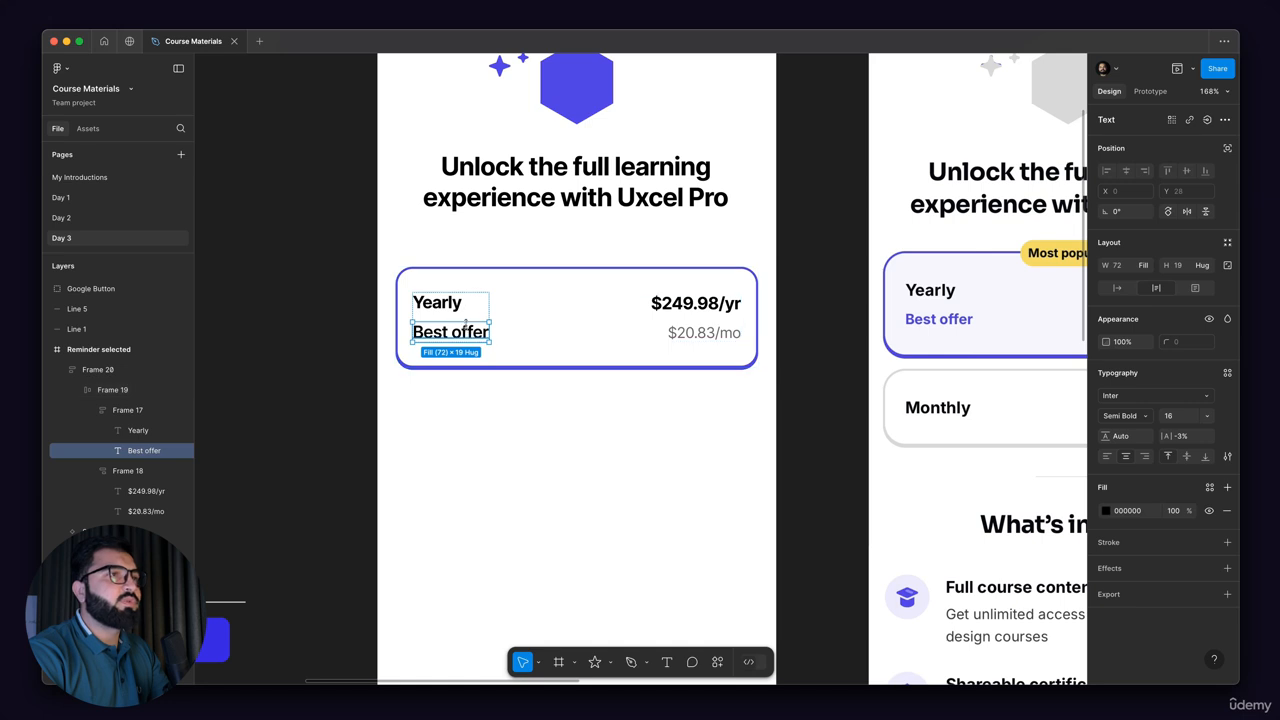
click(458, 312)
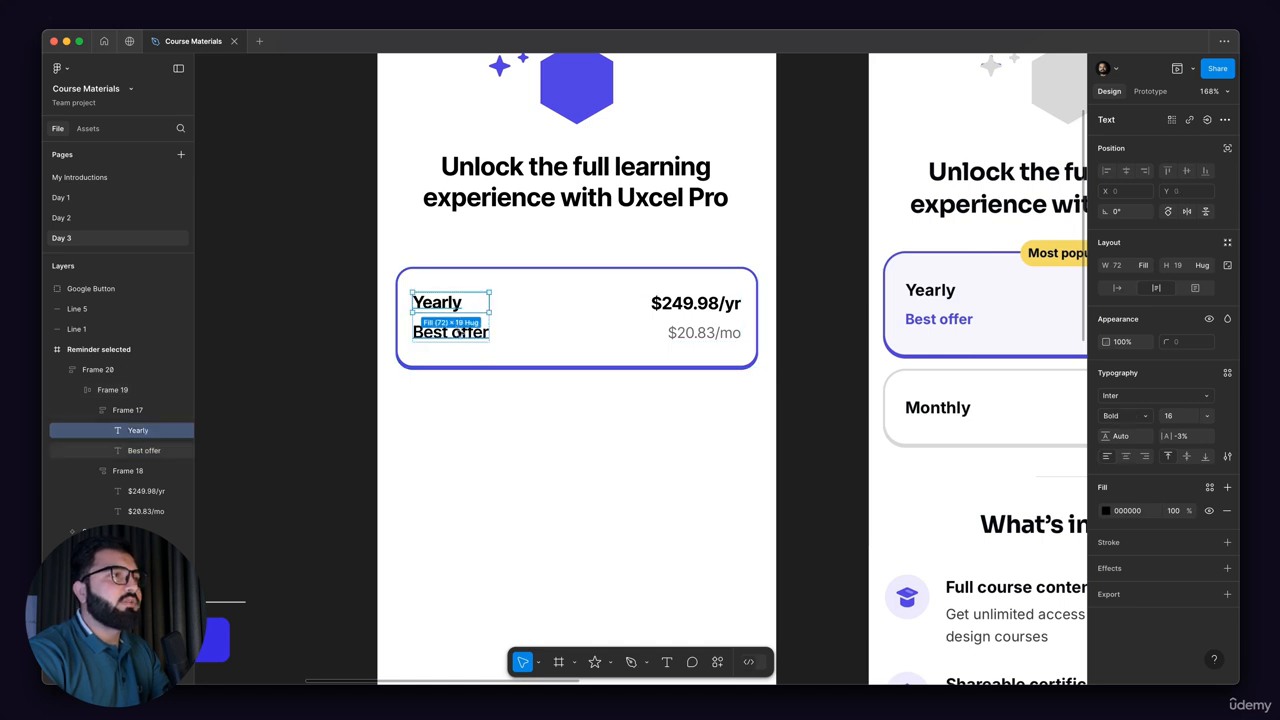
click(460, 332)
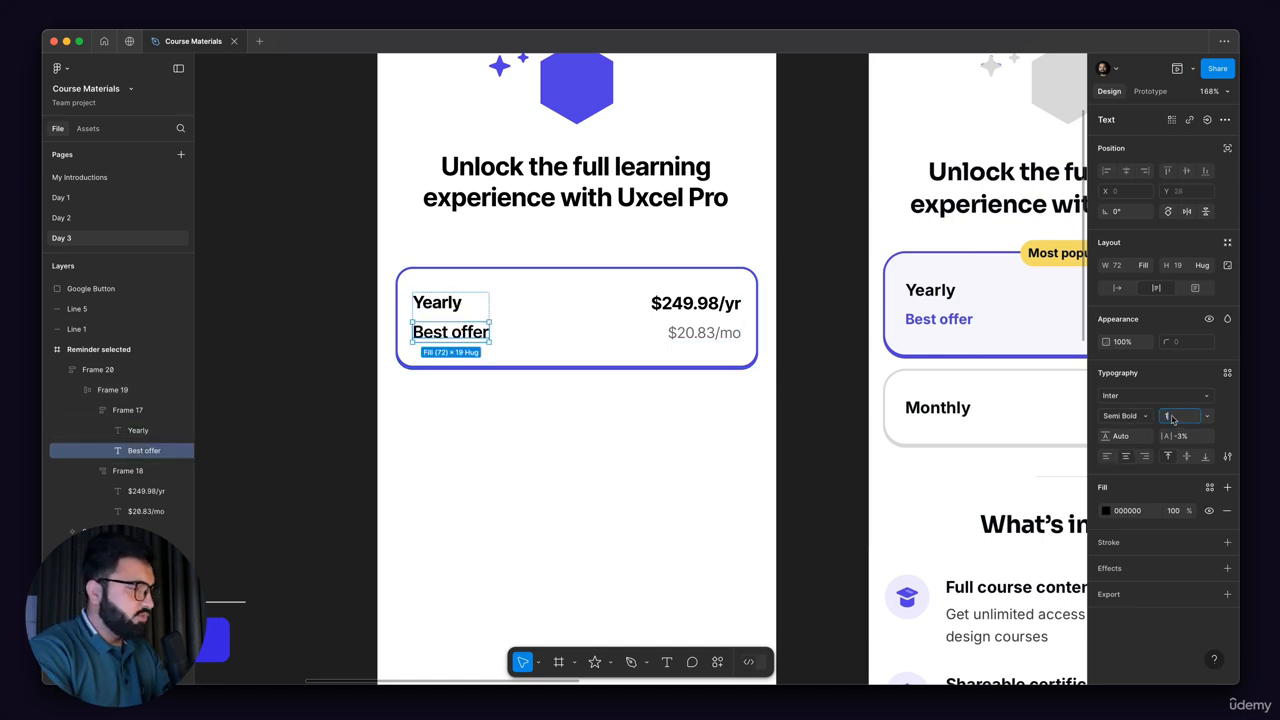
click(1173, 419)
text(14)
key(Return)
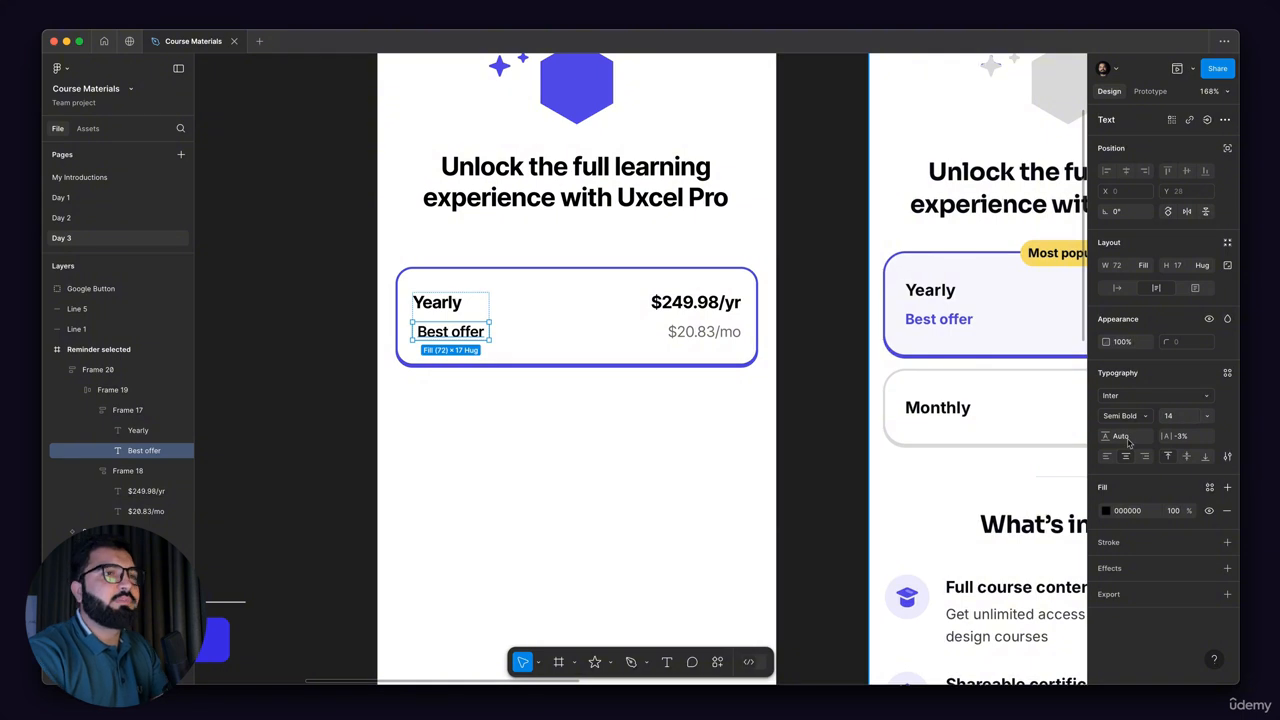
click(1104, 457)
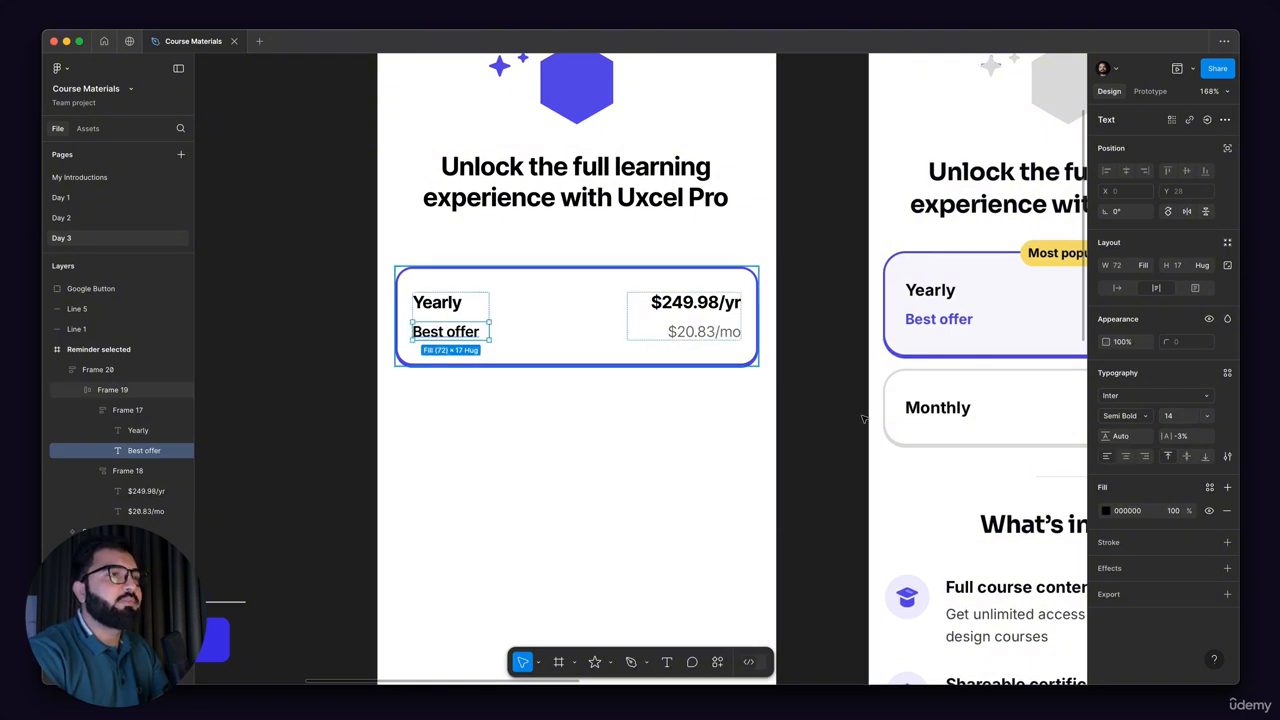
Step: Change the "Best offer" text fill to the purple 513EEB already used on this page
click(1105, 510)
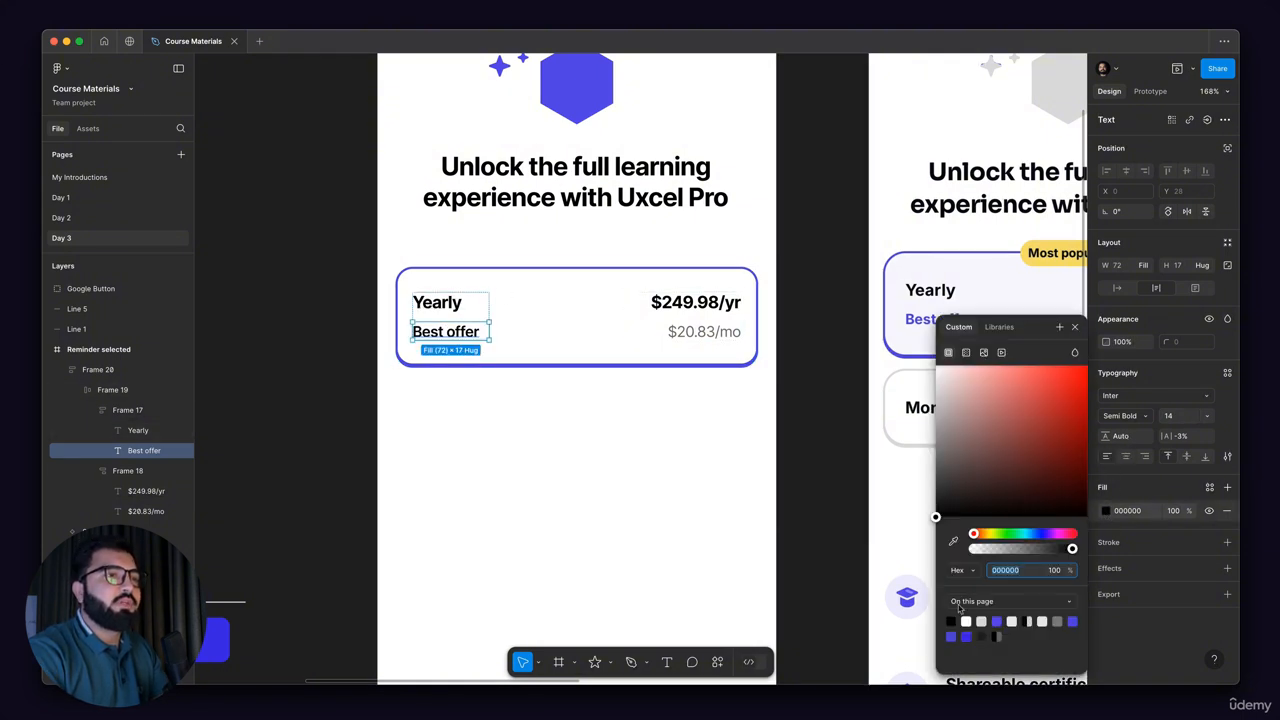
click(996, 621)
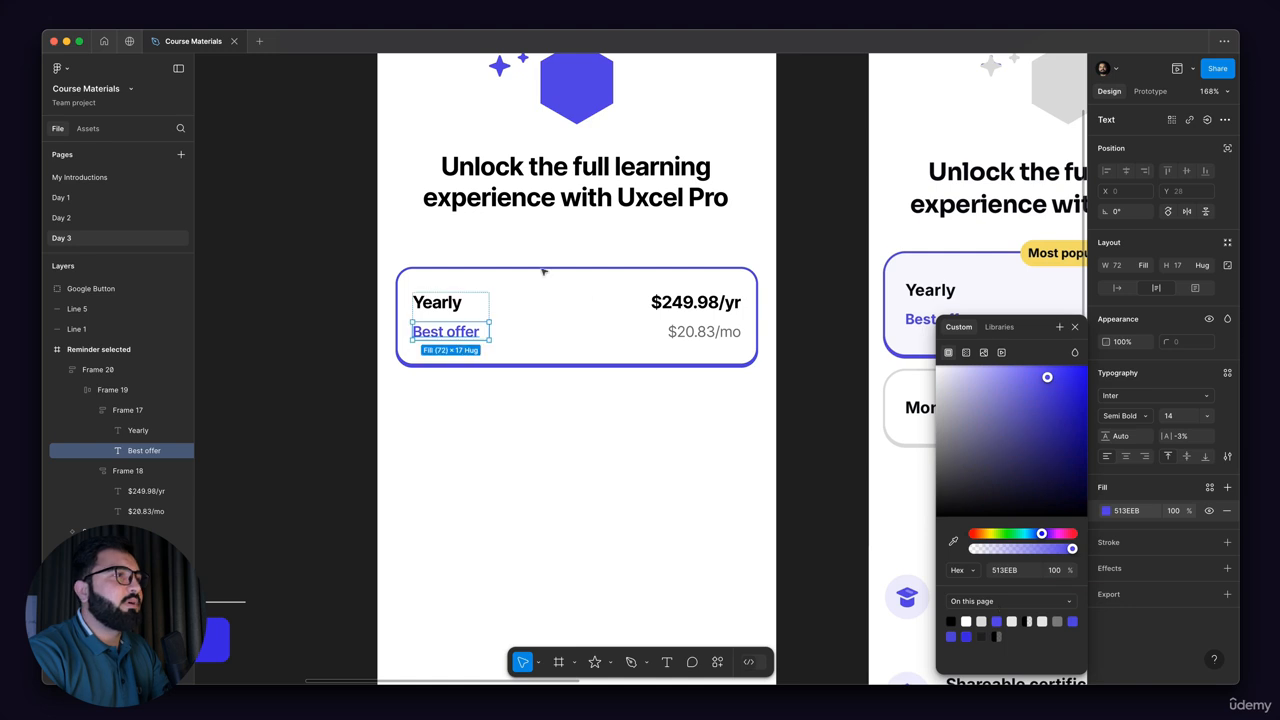
scroll(425, 317, down, 5)
click(423, 318)
drag(515, 297, 540, 271)
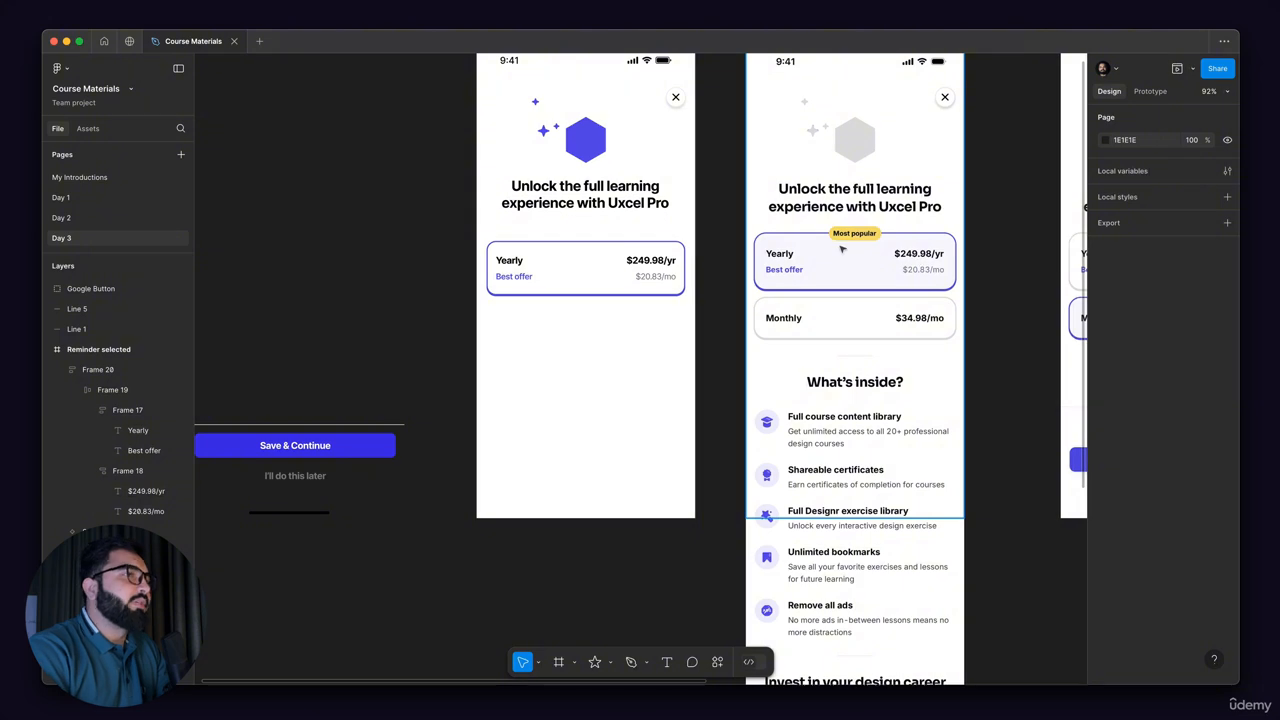
Step: Compare the new subscription screen with the reference screens, examining the plan cards and the content sections below them
scroll(770, 348, up, 2)
scroll(770, 348, left, 3)
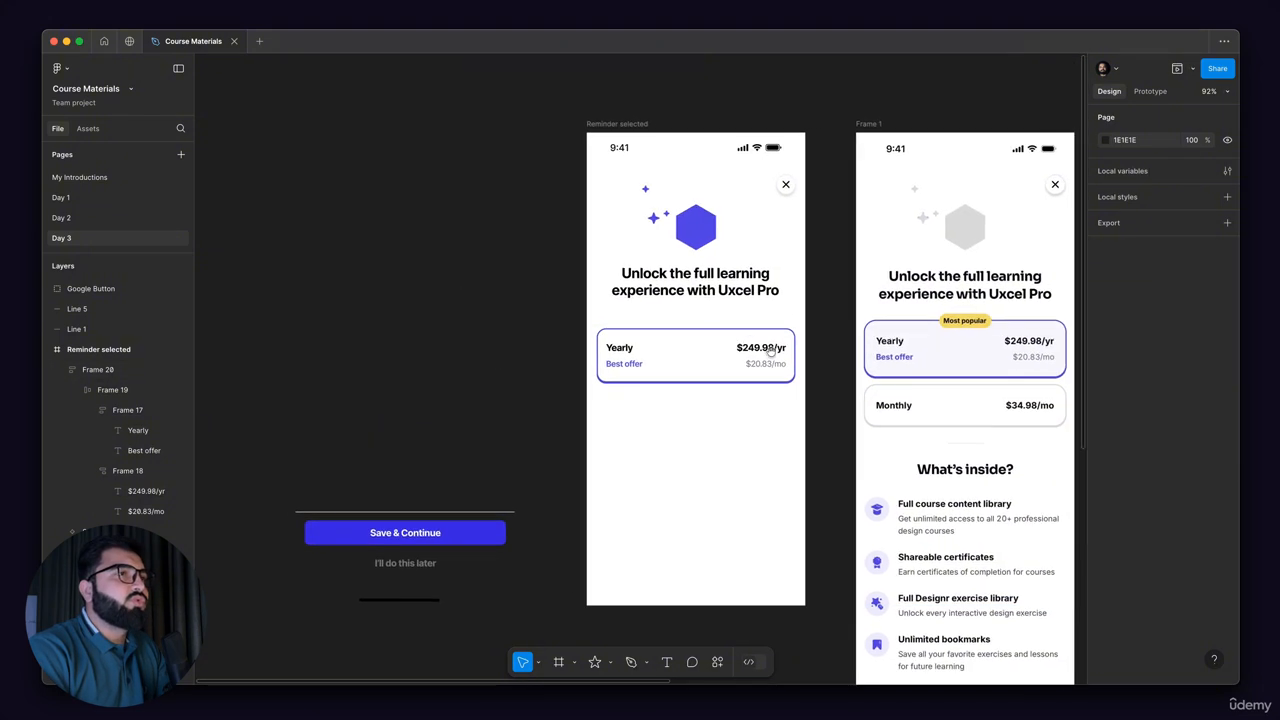
scroll(770, 348, right, 4)
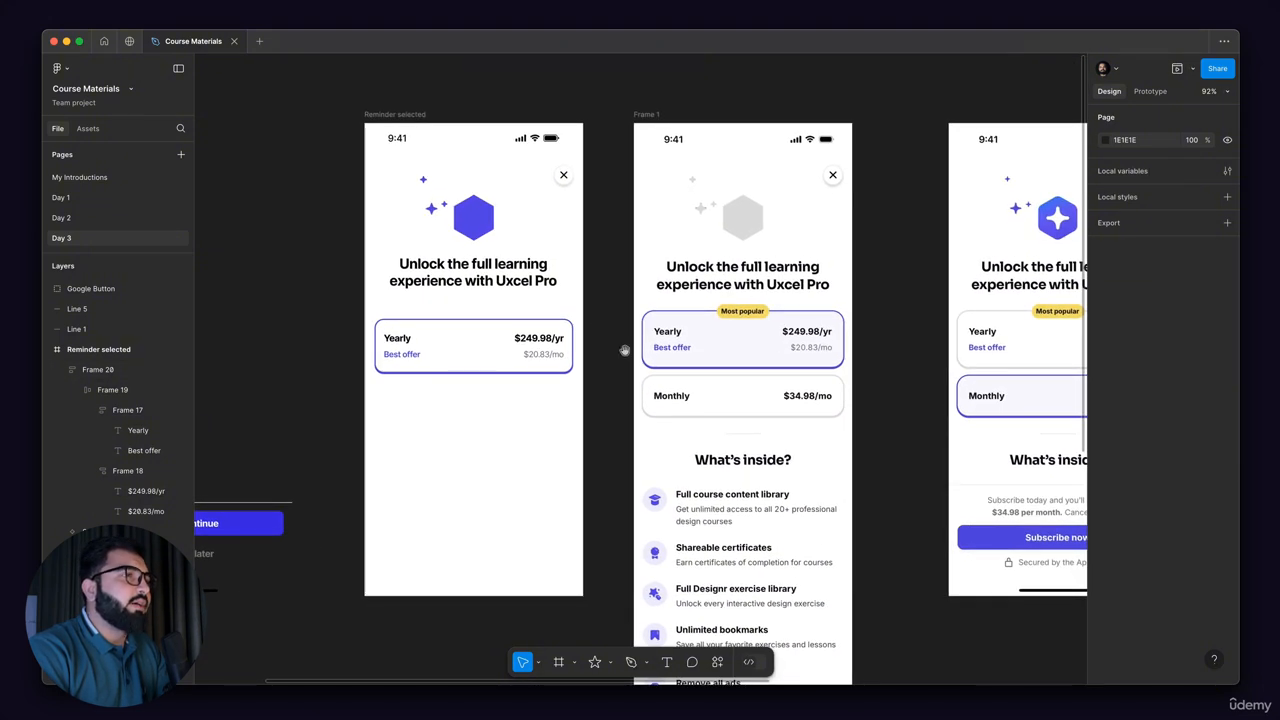
scroll(734, 356, left, 2)
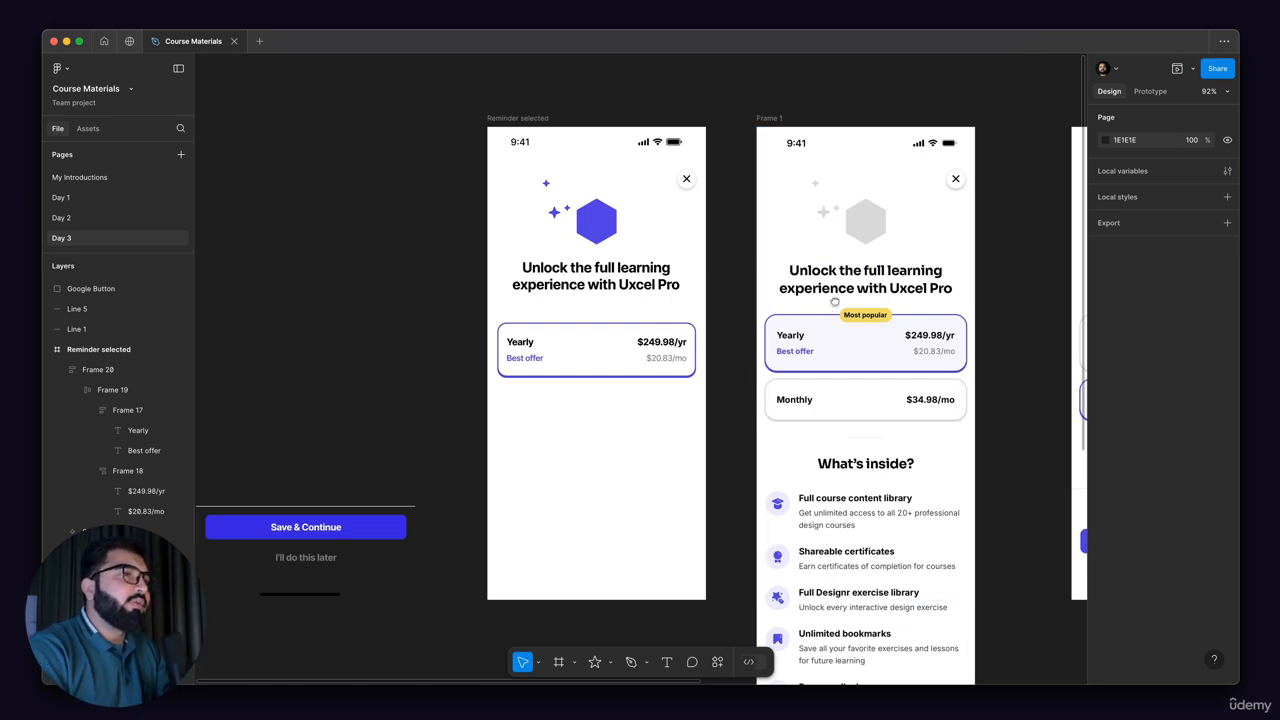
scroll(835, 302, right, 1)
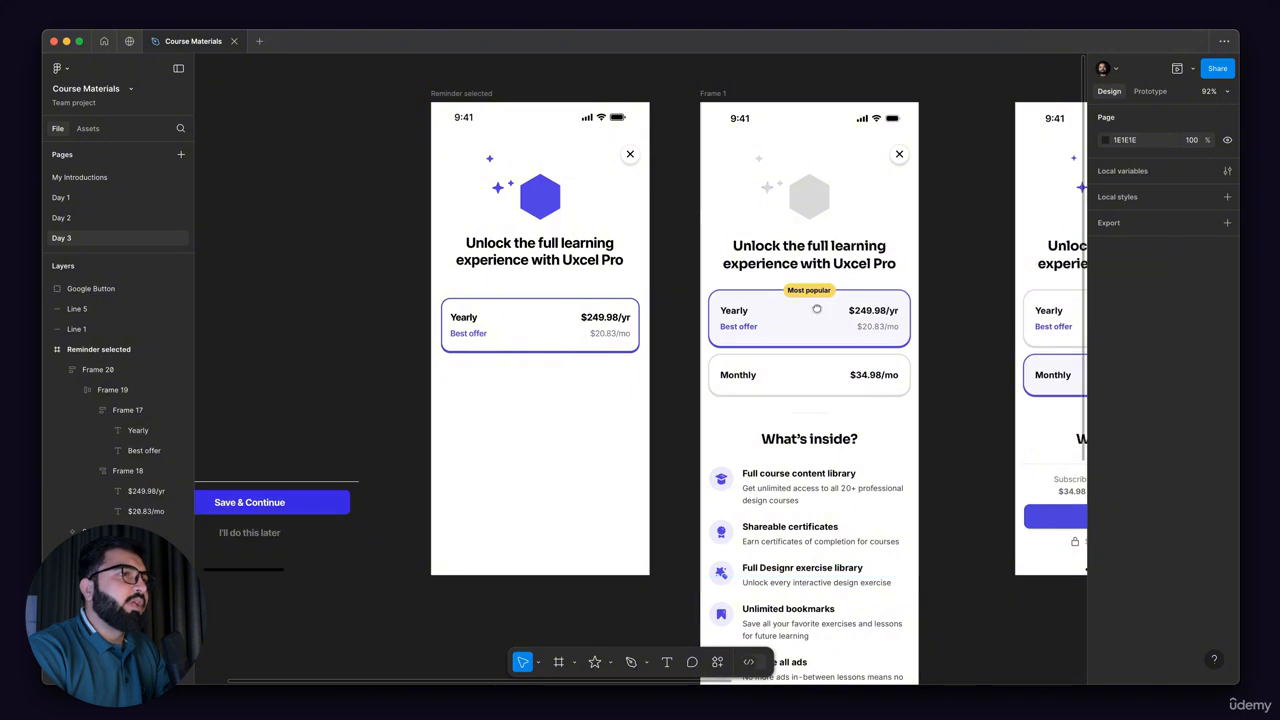
scroll(821, 245, down, 3)
scroll(821, 245, left, 1)
scroll(821, 245, down, 1)
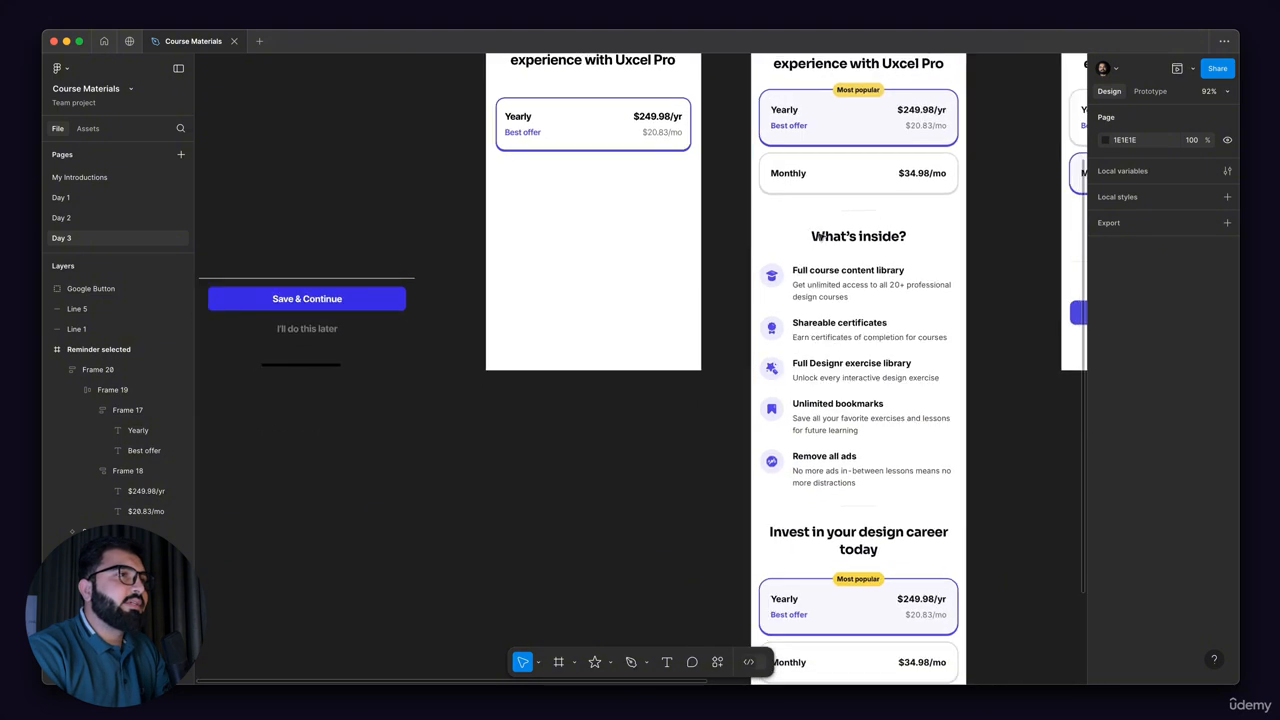
scroll(821, 245, down, 3)
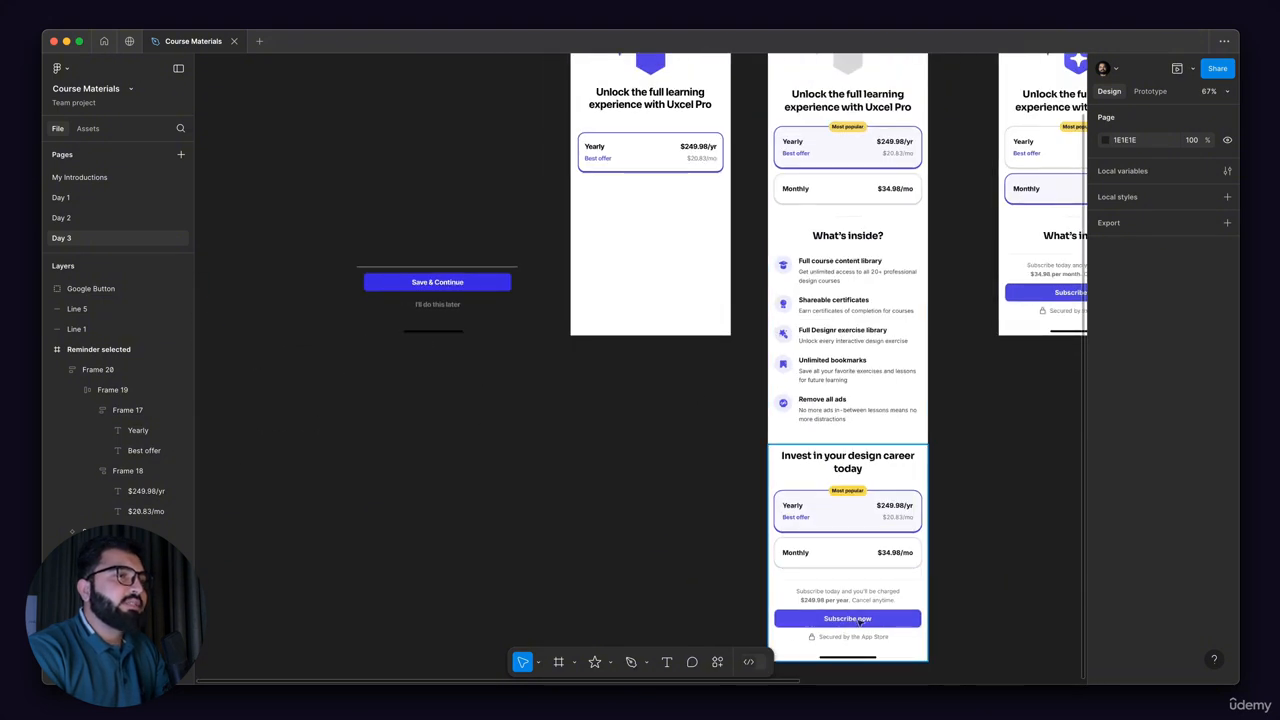
scroll(718, 335, up, 3)
scroll(718, 335, left, 1)
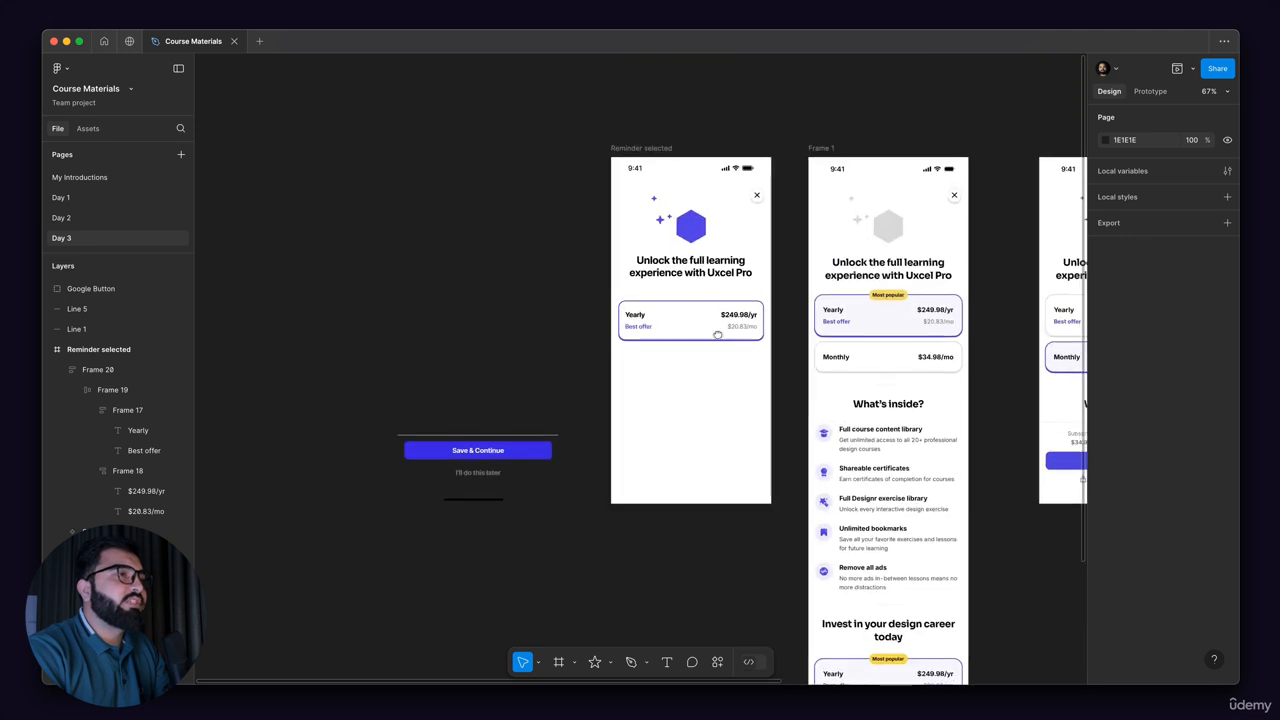
scroll(687, 301, up, 5)
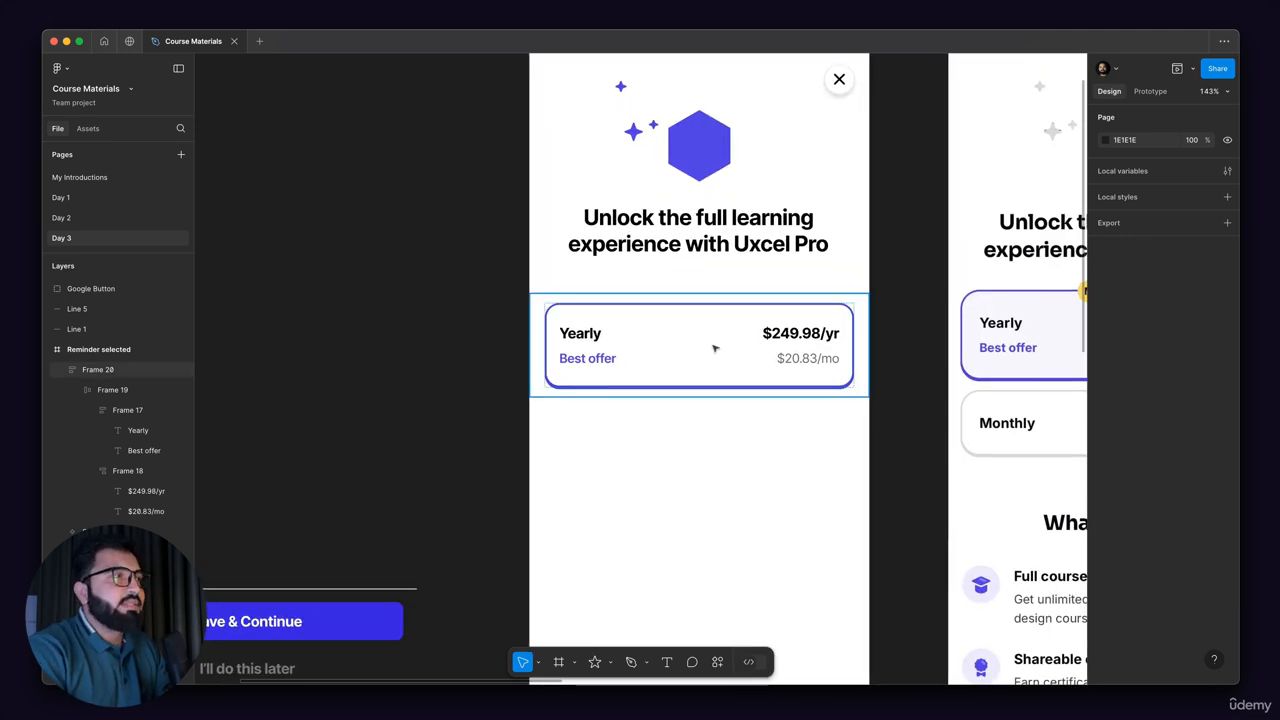
scroll(648, 405, left, 3)
scroll(648, 405, up, 1)
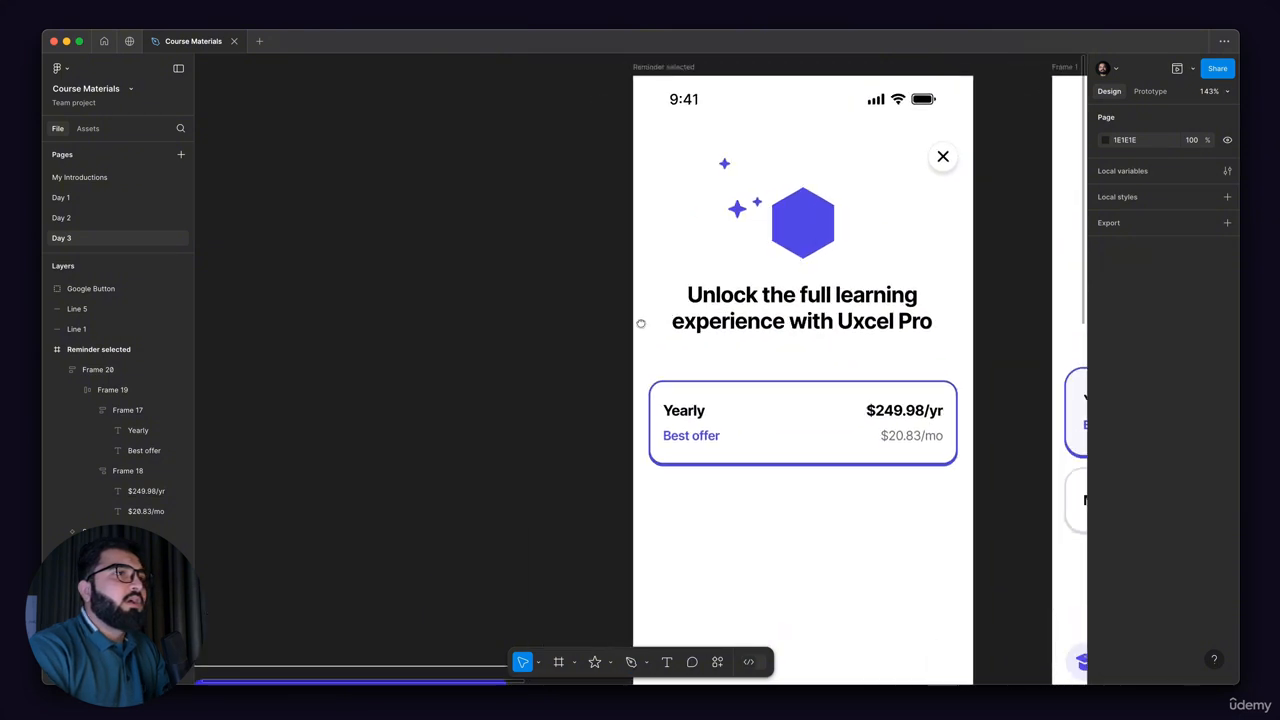
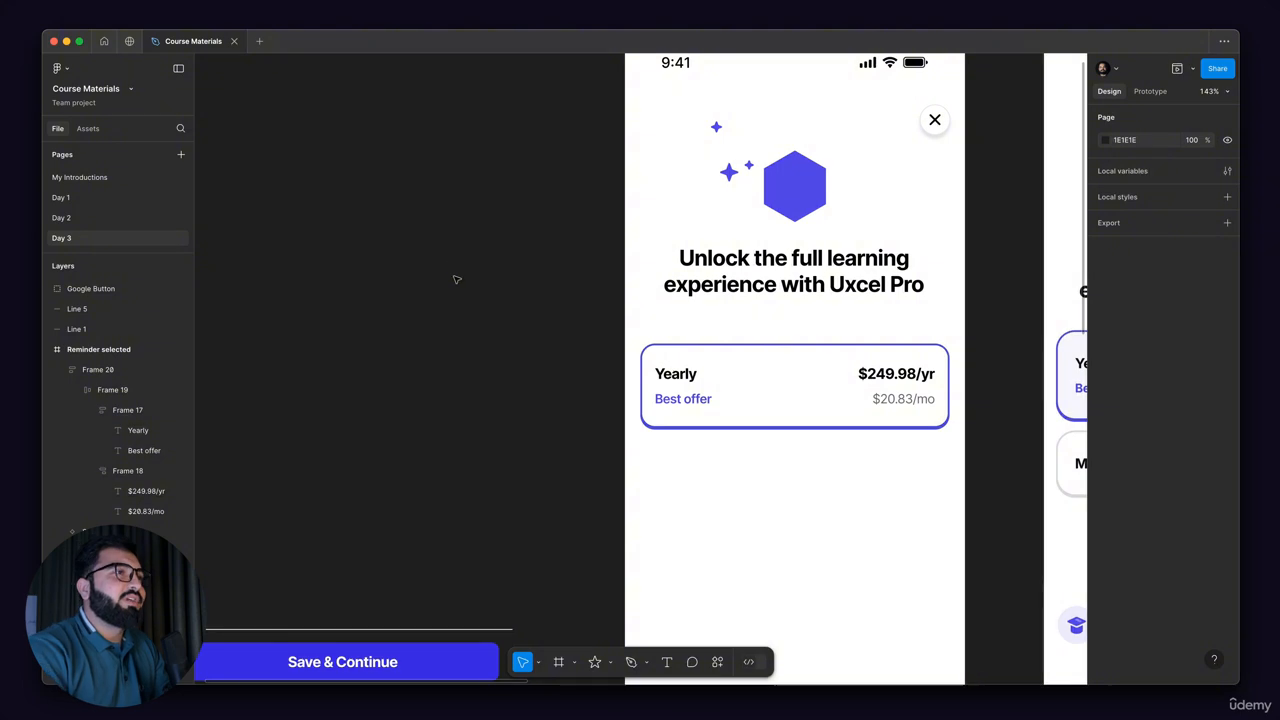
Step: Add the text "Most Popular" in the empty area below the Yearly card on the new screen, roughly centred
scroll(455, 300, down, 5)
scroll(522, 296, up, 2)
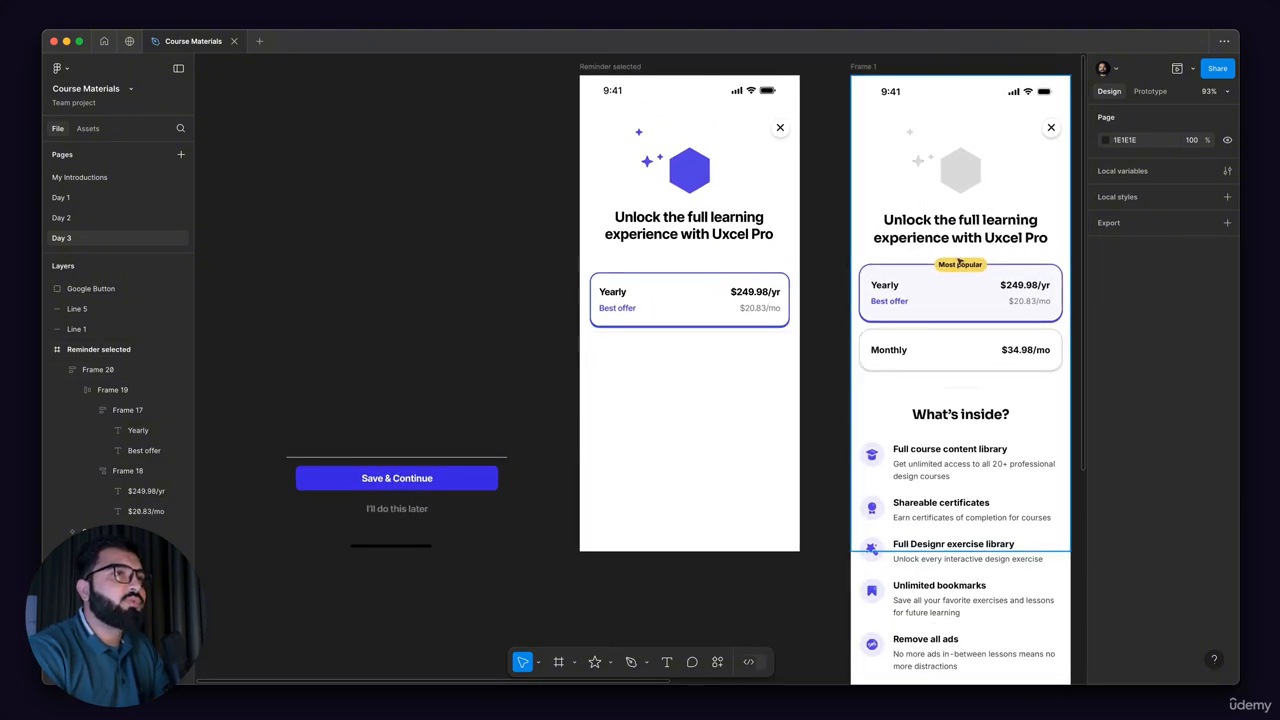
scroll(960, 272, up, 6)
scroll(929, 297, down, 6)
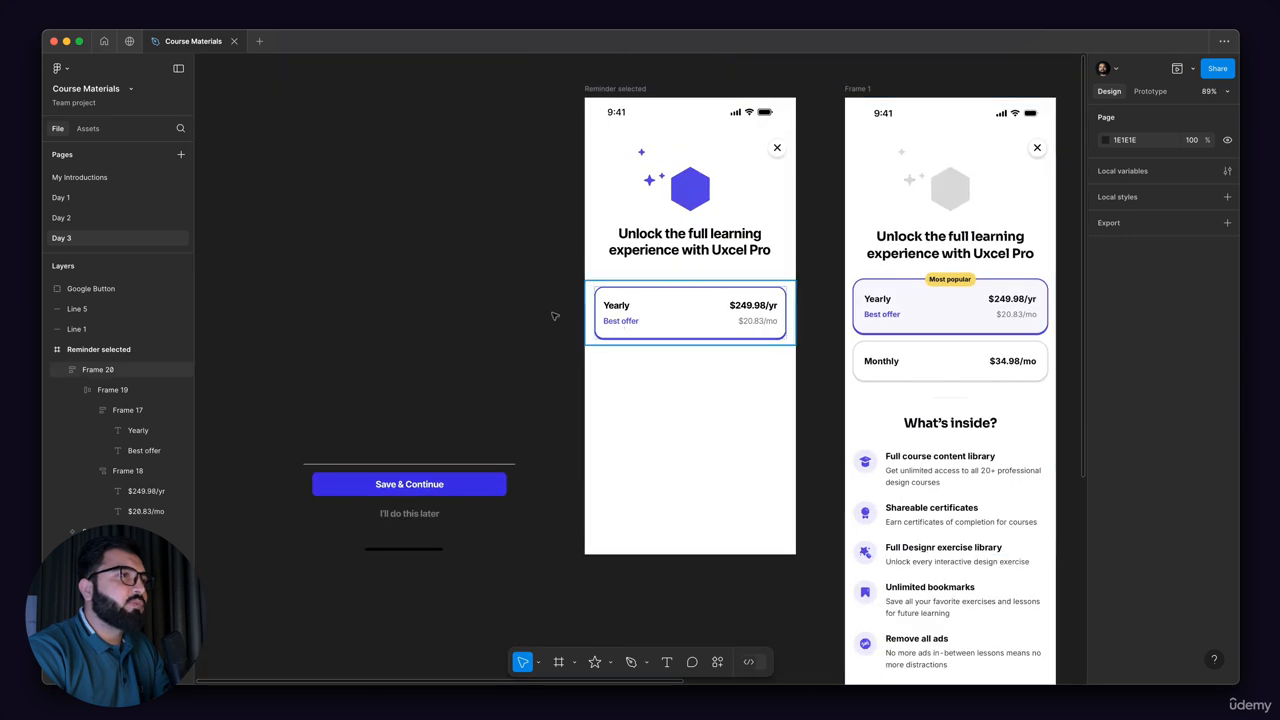
drag(673, 328, 597, 326)
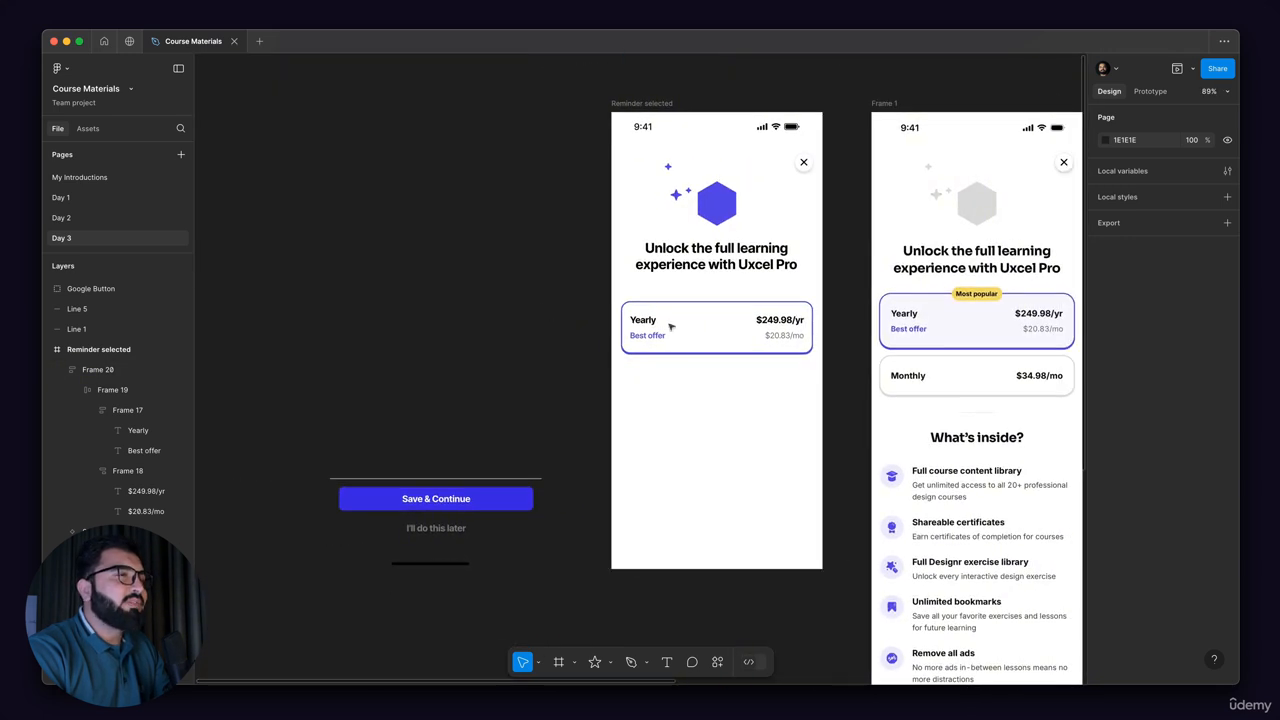
click(666, 662)
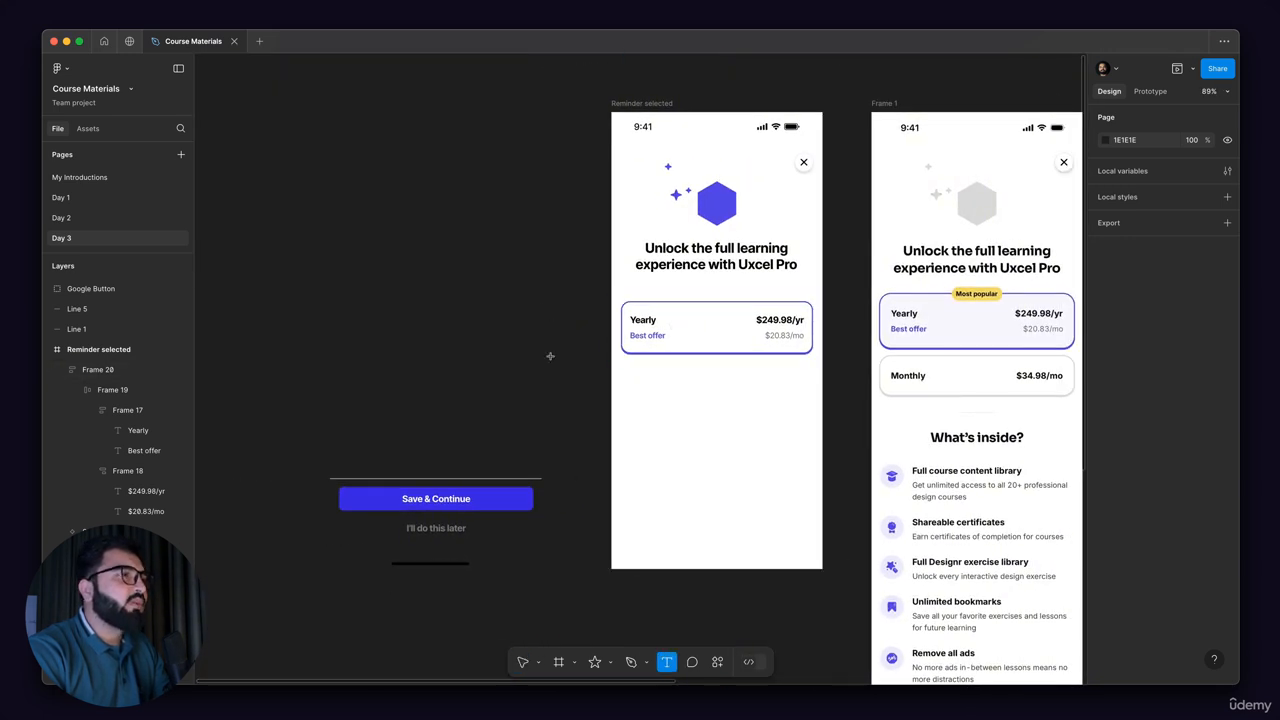
click(767, 425)
text(Most Po)
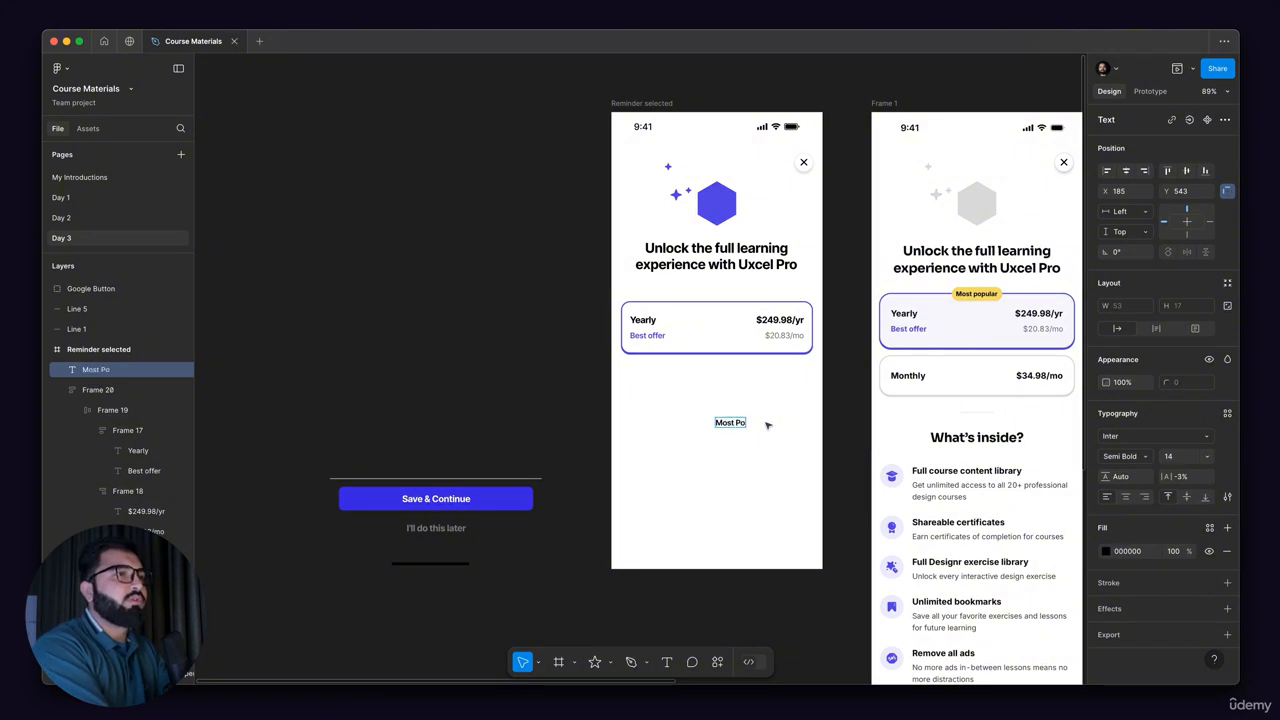
text(pular)
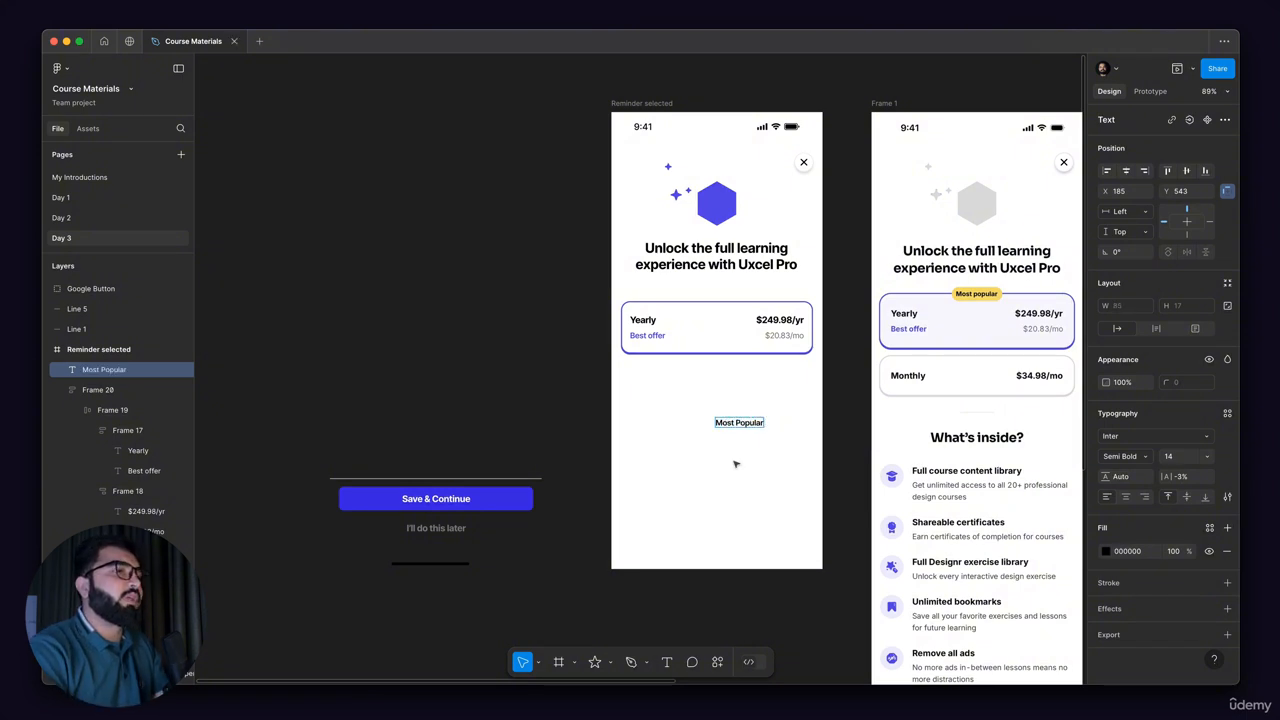
key(Escape)
drag(758, 422, 736, 393)
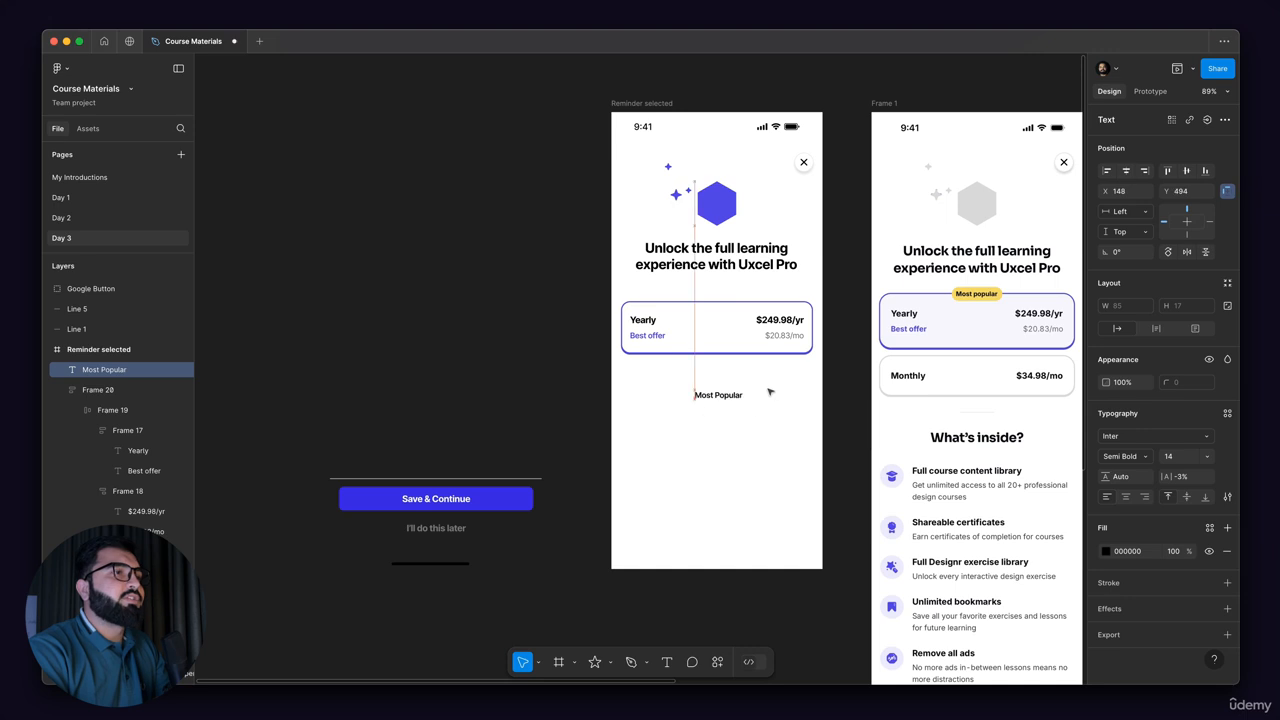
Step: Wrap the "Most Popular" text in an auto layout frame and fill it with the yellow F2DD62 sampled from the reference badge
key(shift+a)
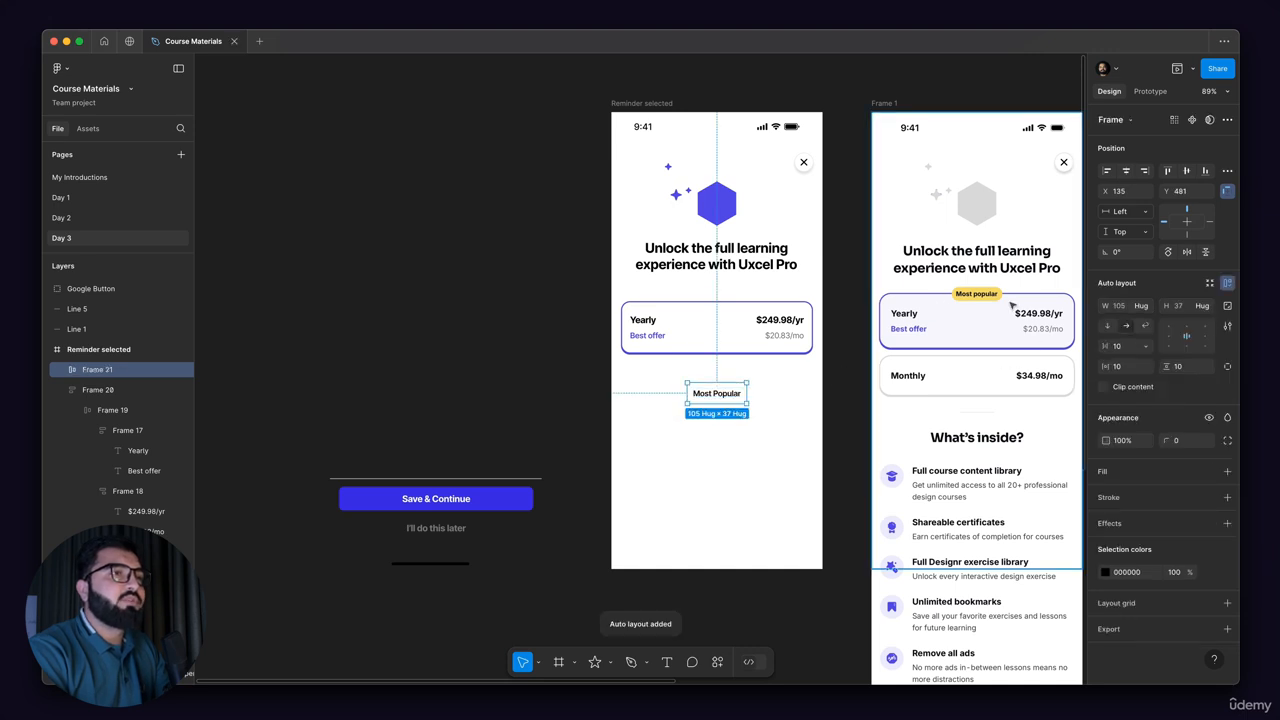
click(1227, 471)
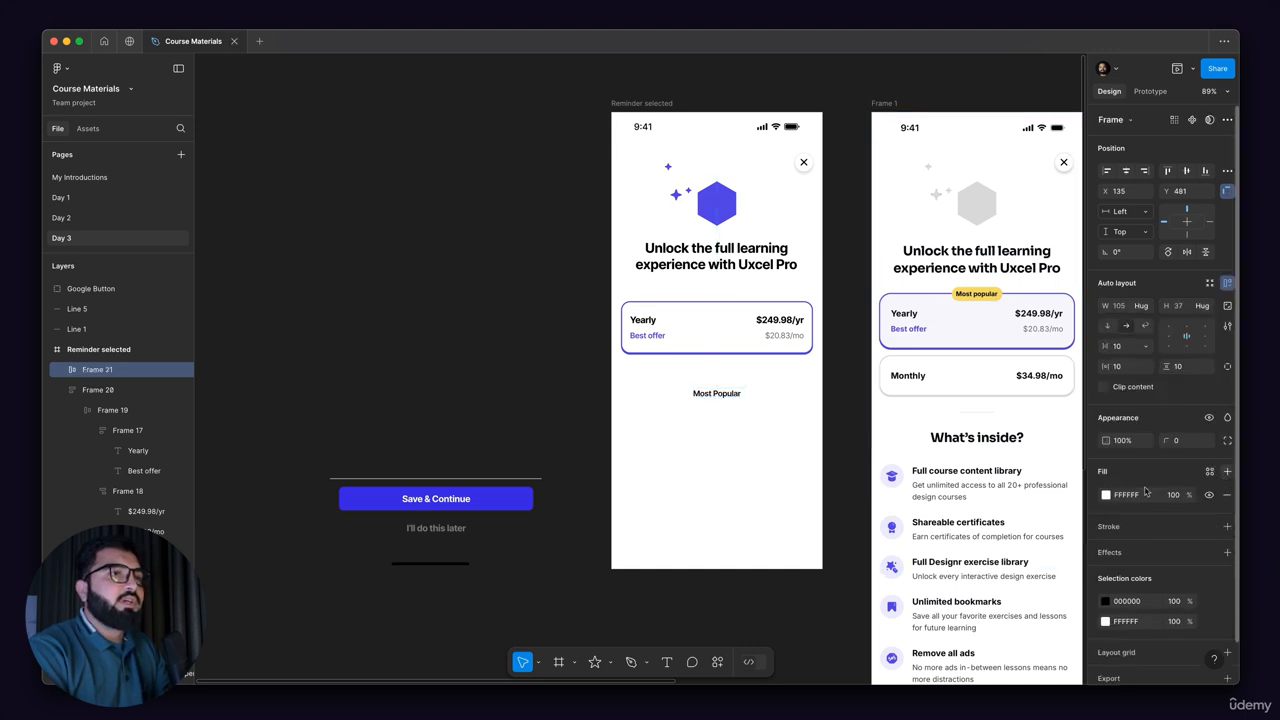
click(1106, 495)
click(953, 541)
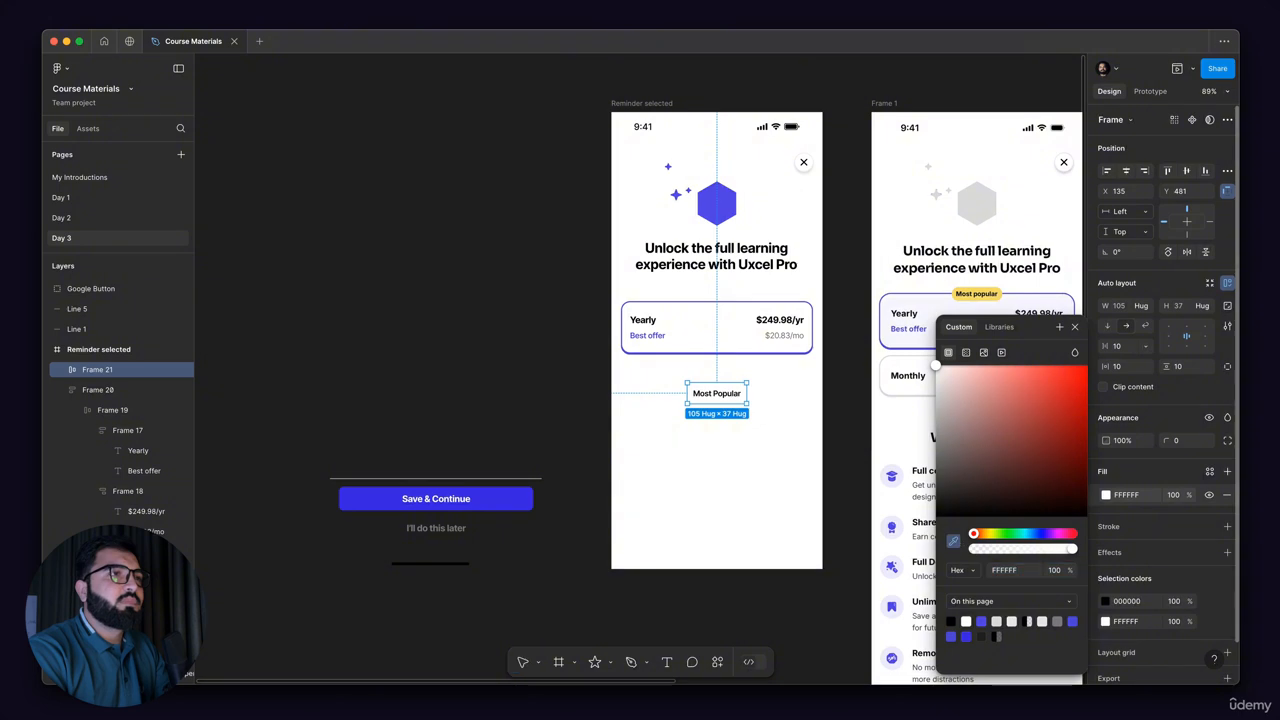
scroll(975, 289, up, 5)
click(975, 289)
key(shift+2)
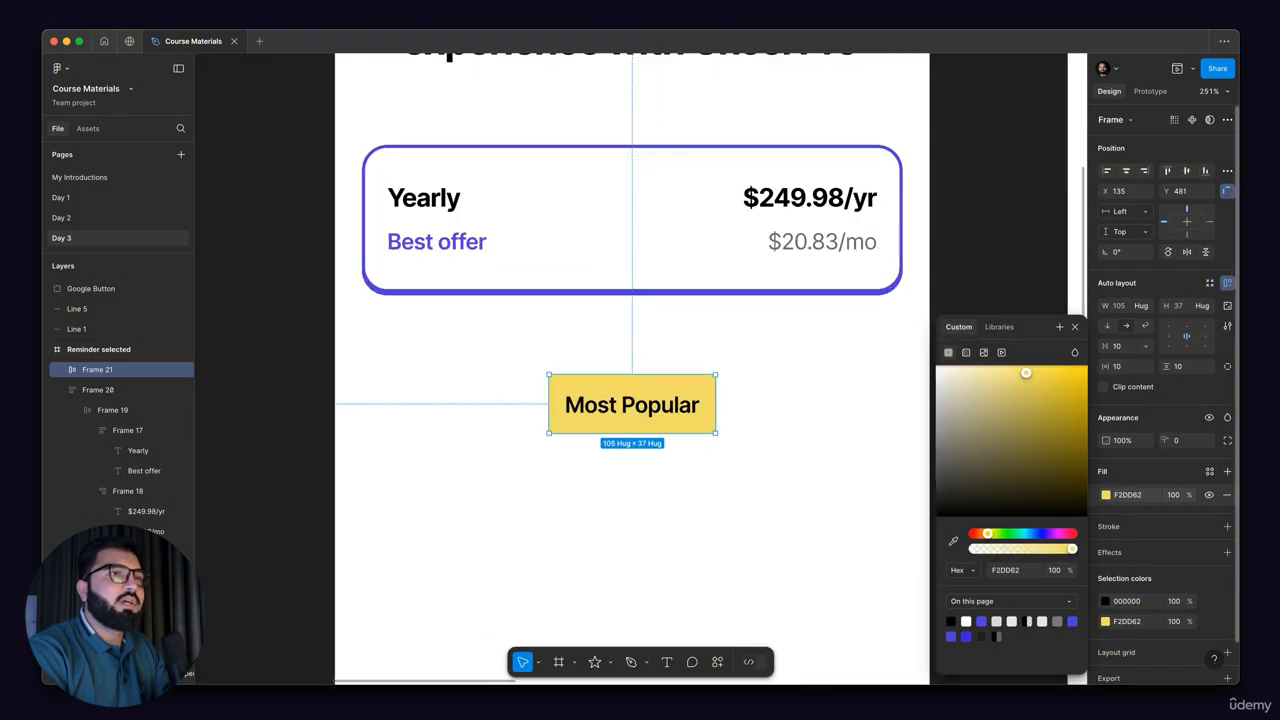
Step: Round the corners of the "Most Popular" frame with a corner radius of 36
click(1180, 440)
text(14)
key(Return)
drag(141, 453, 421, 435)
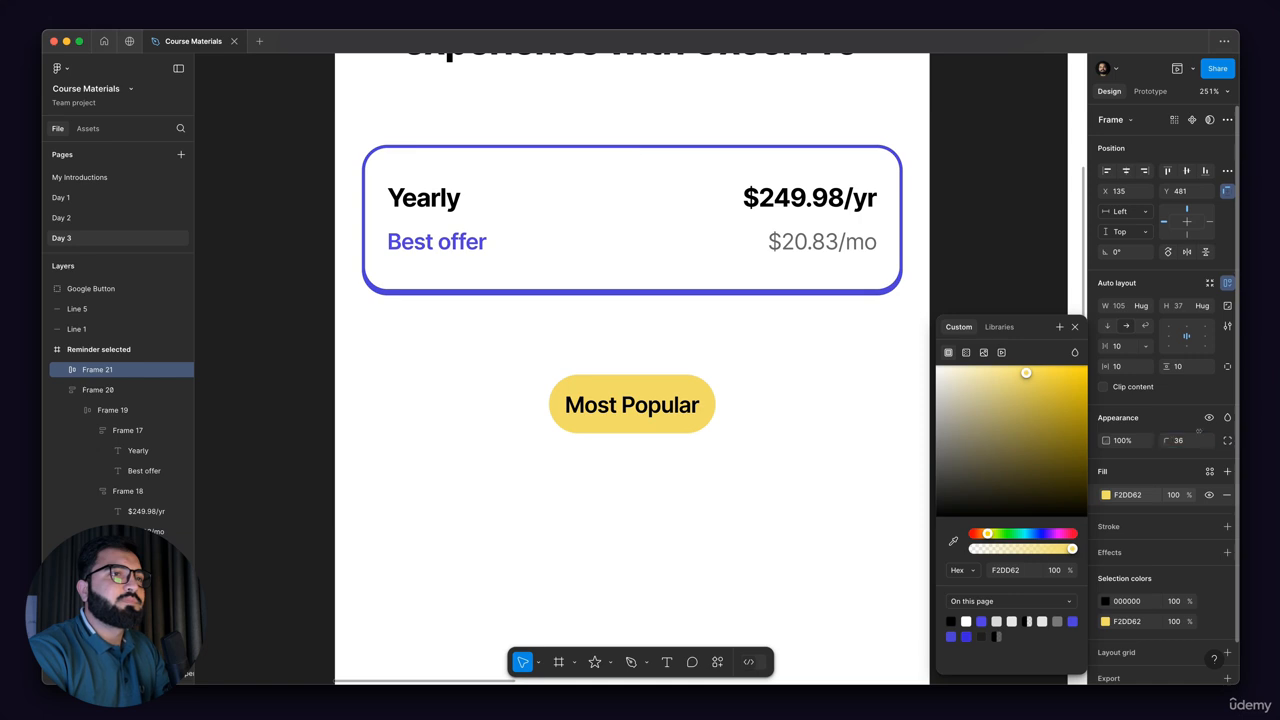
click(771, 457)
Step: Move the "Most Popular" tag onto the reference screen, overlapping its "Most popular" badge for comparison
scroll(649, 397, down, 5)
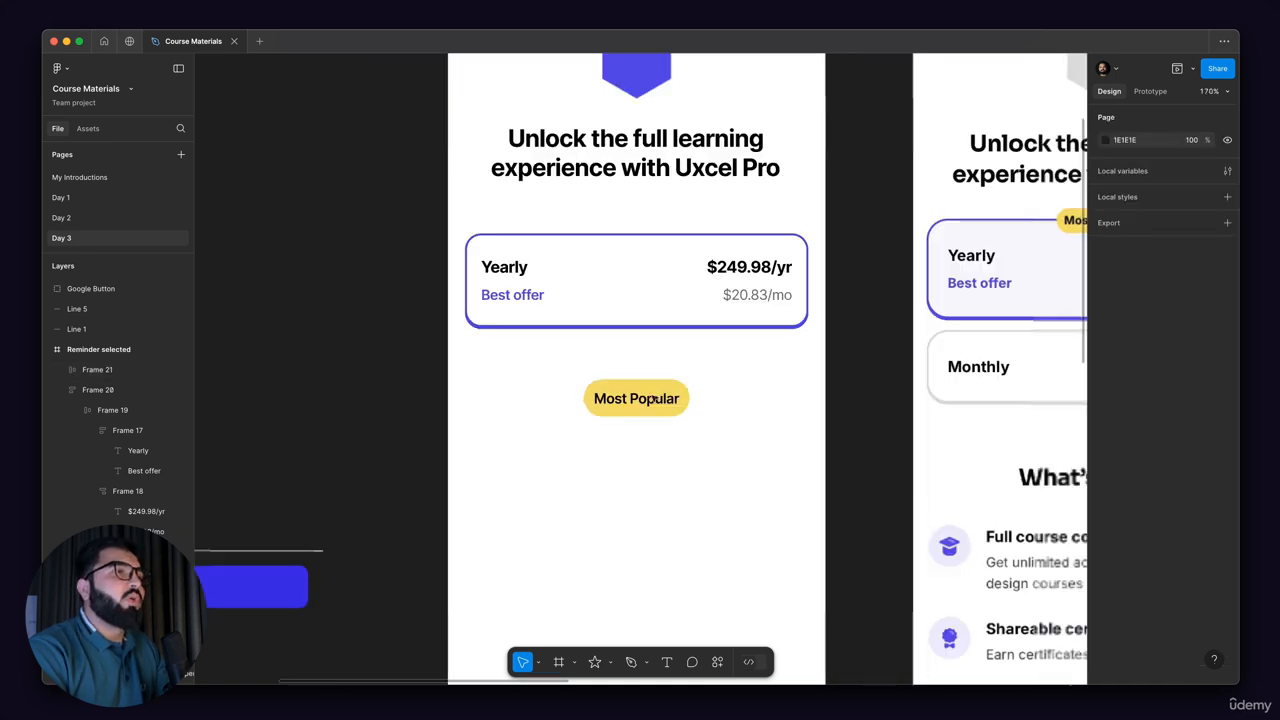
scroll(646, 397, up, 4)
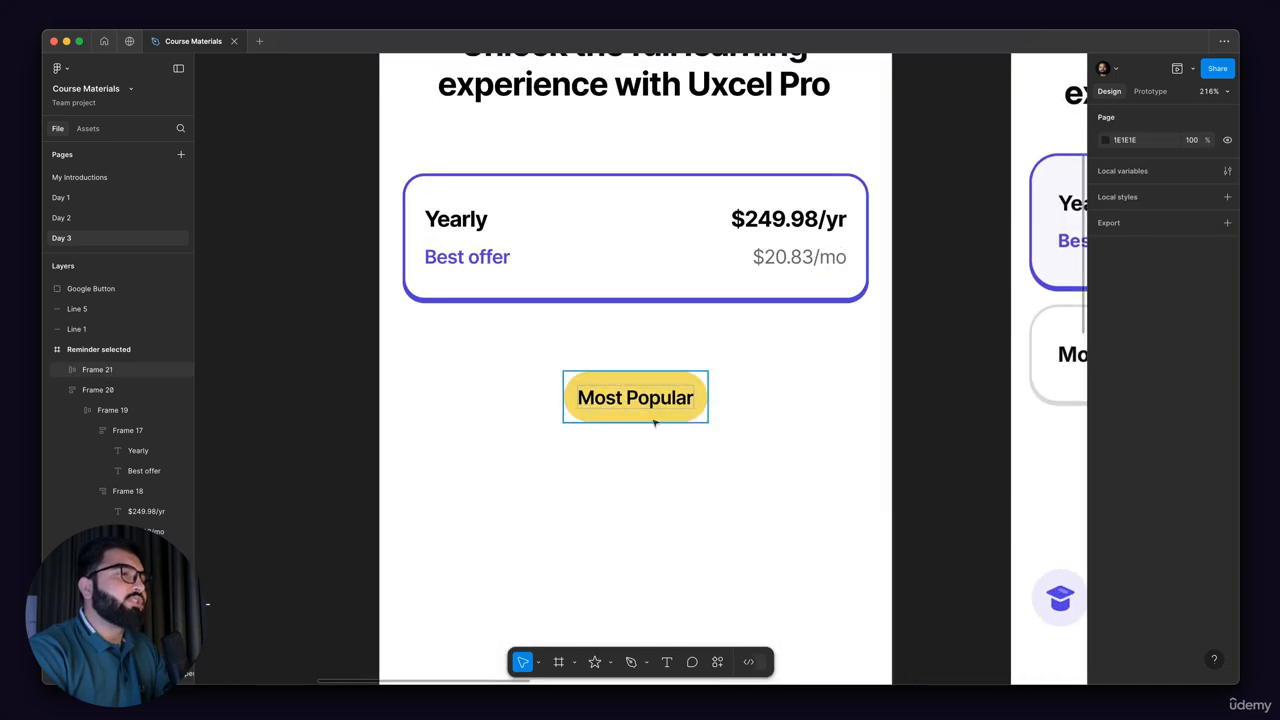
scroll(616, 391, down, 5)
click(620, 390)
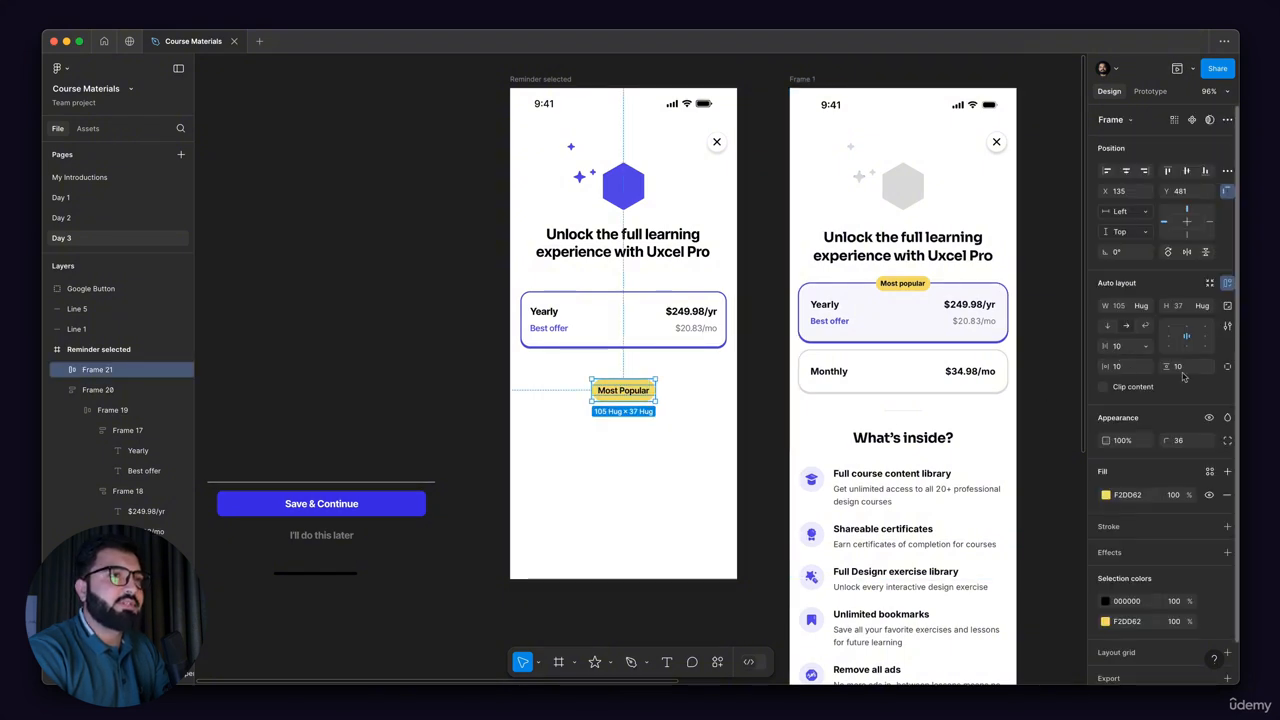
scroll(590, 397, up, 5)
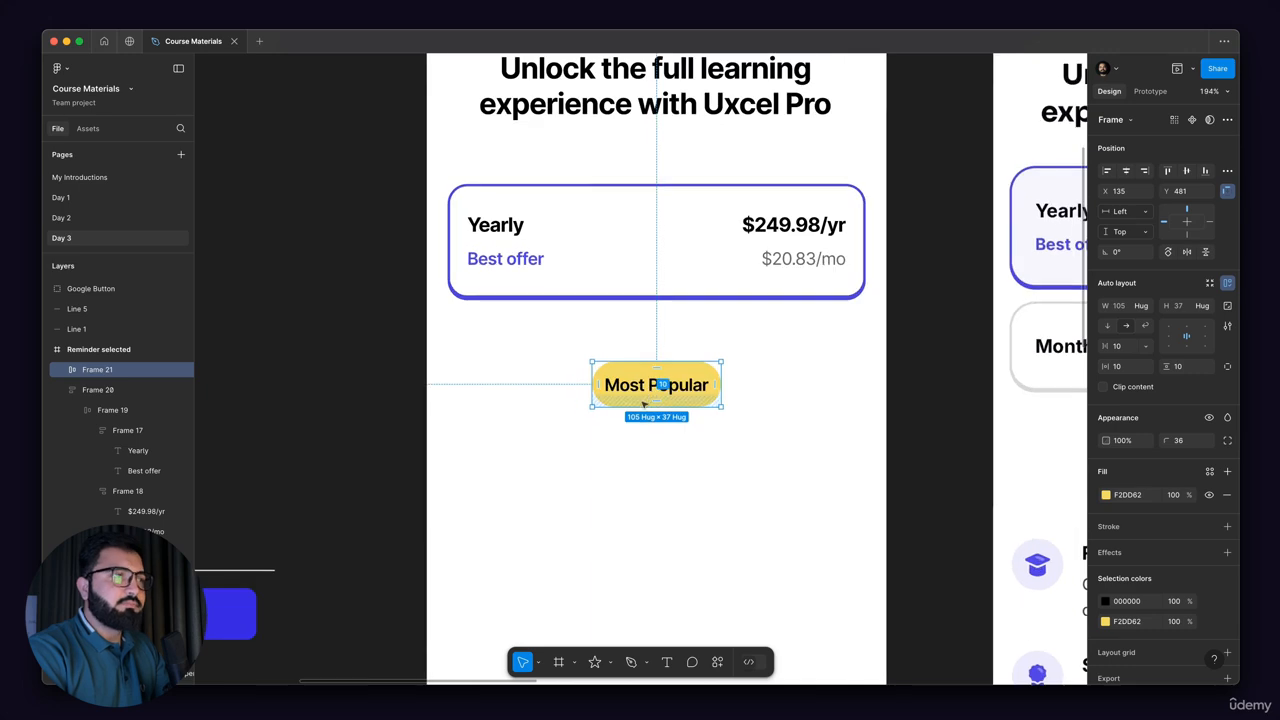
scroll(571, 380, up, 1)
drag(440, 419, 953, 264)
scroll(440, 426, down, 1)
scroll(849, 266, up, 10)
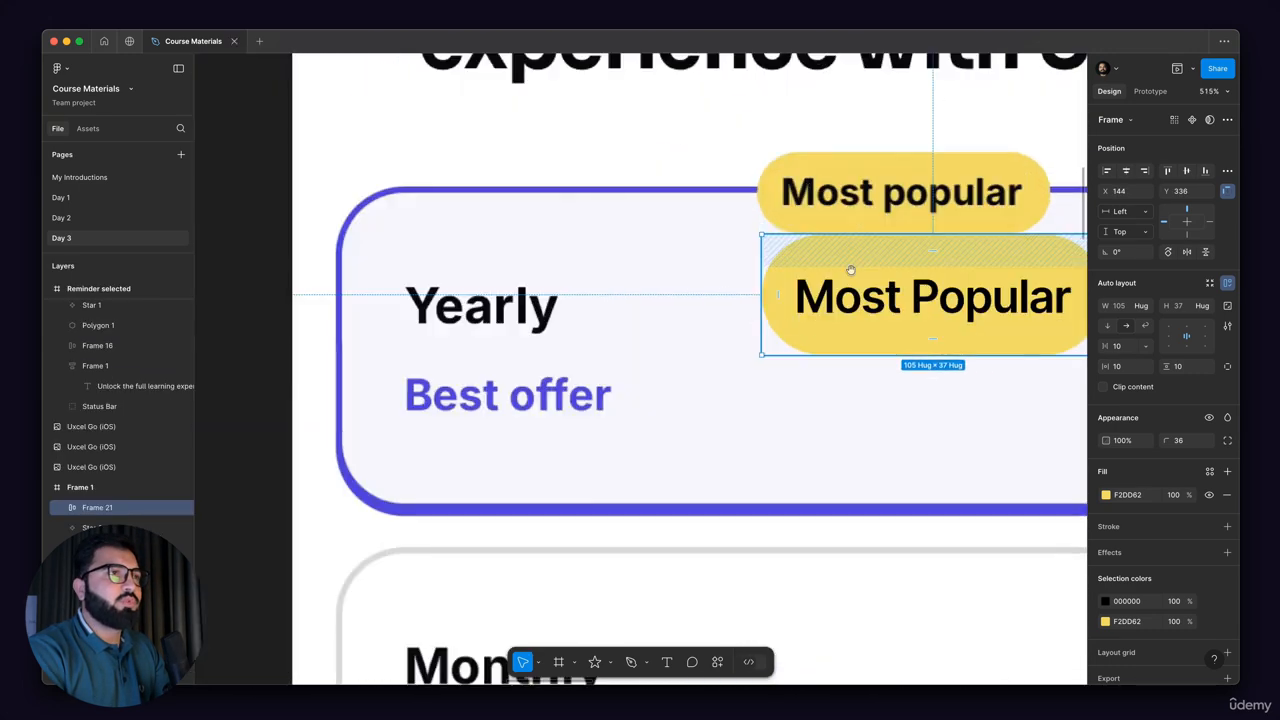
drag(695, 379, 796, 279)
Step: Set the "Most Popular" tag's text to font size 12 and Bold weight
double_click(870, 268)
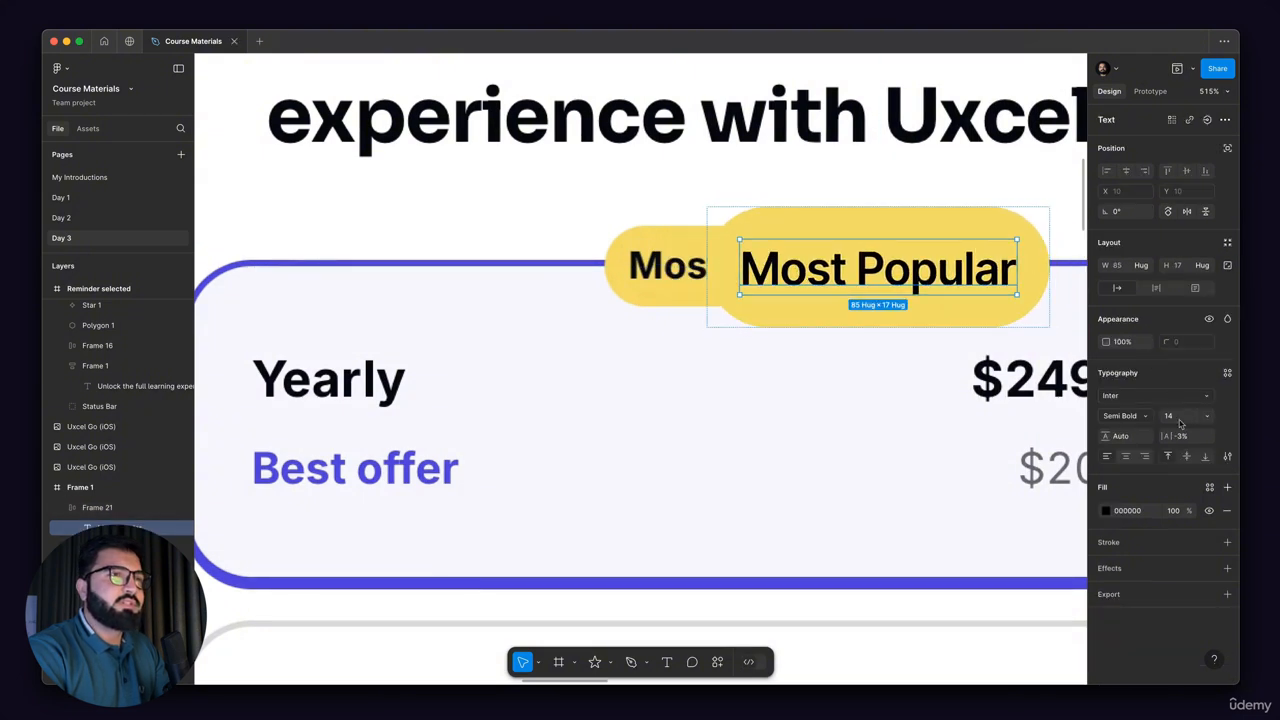
text(12)
key(Return)
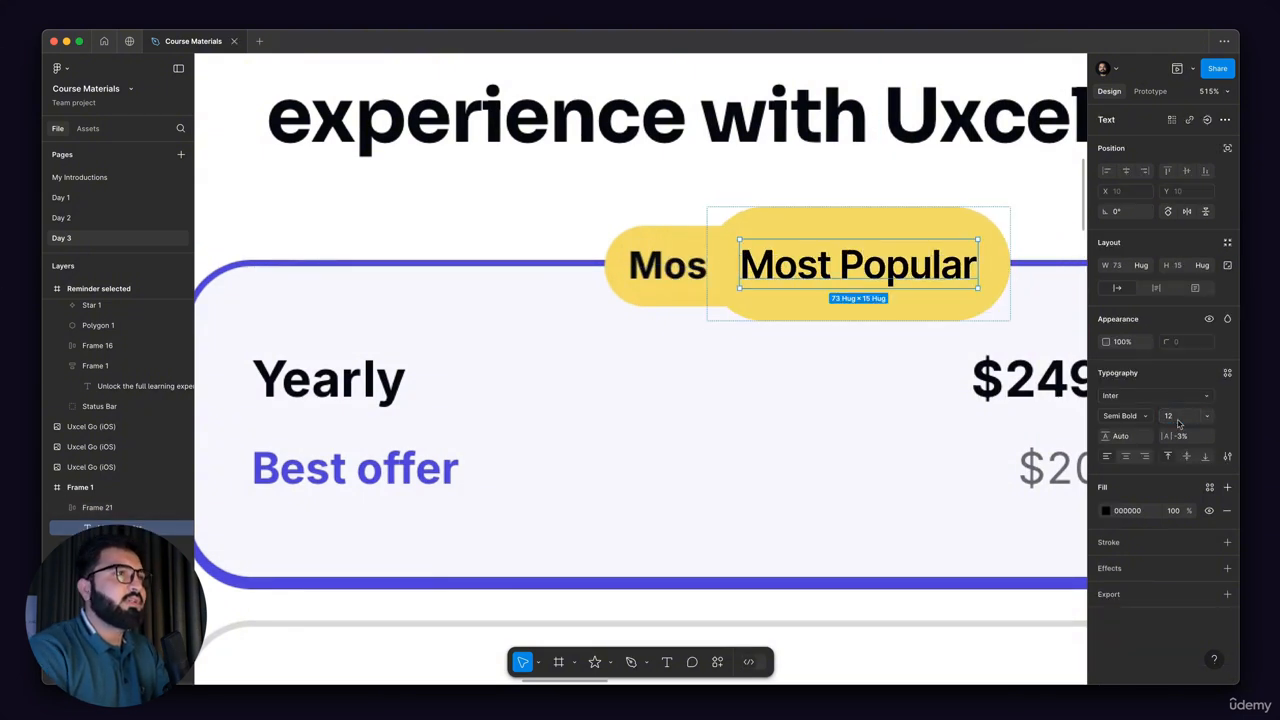
click(1145, 419)
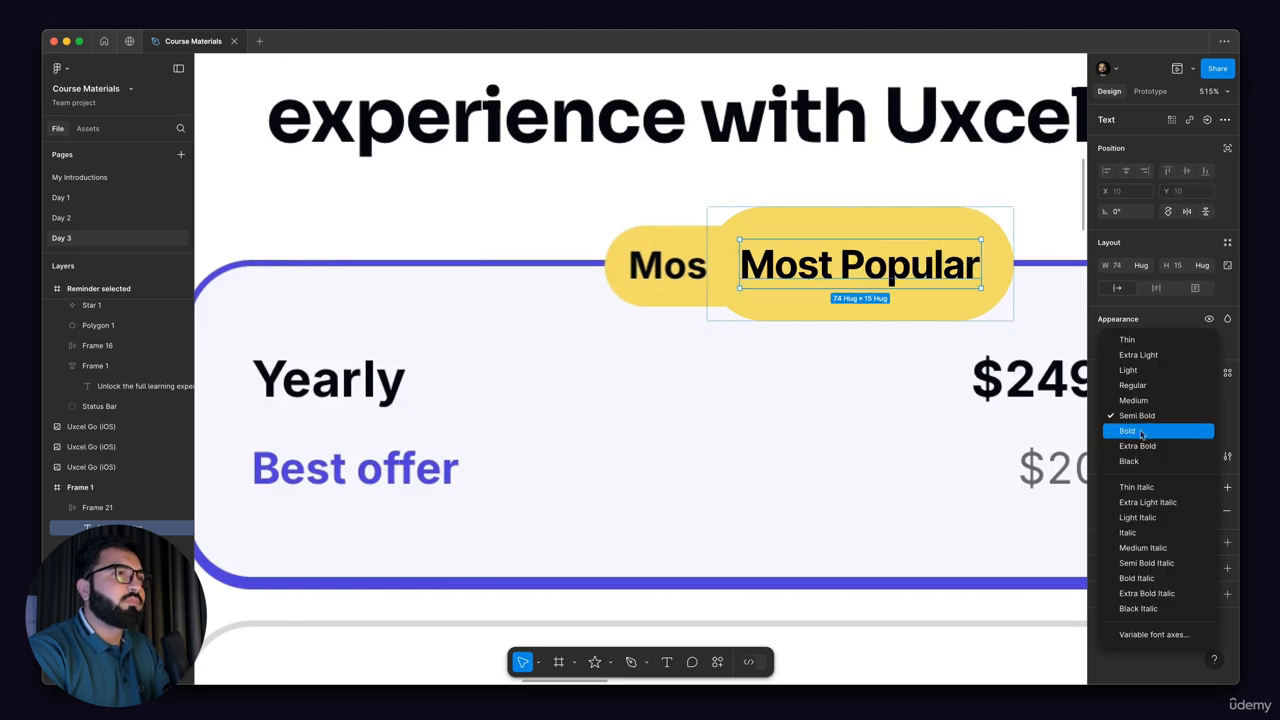
click(1140, 431)
Step: Shrink the "Most Popular" tag's height to 25 to match the reference badge and place it directly over that badge
scroll(688, 227, up, 5)
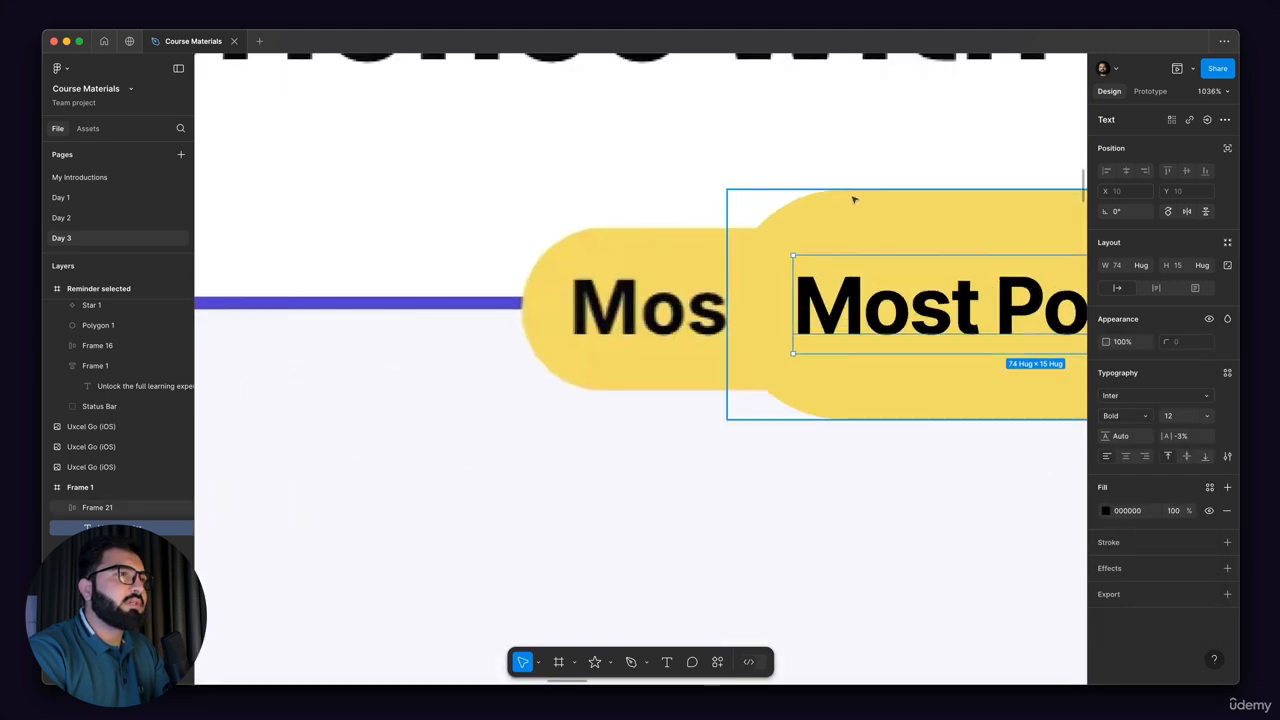
drag(858, 189, 859, 229)
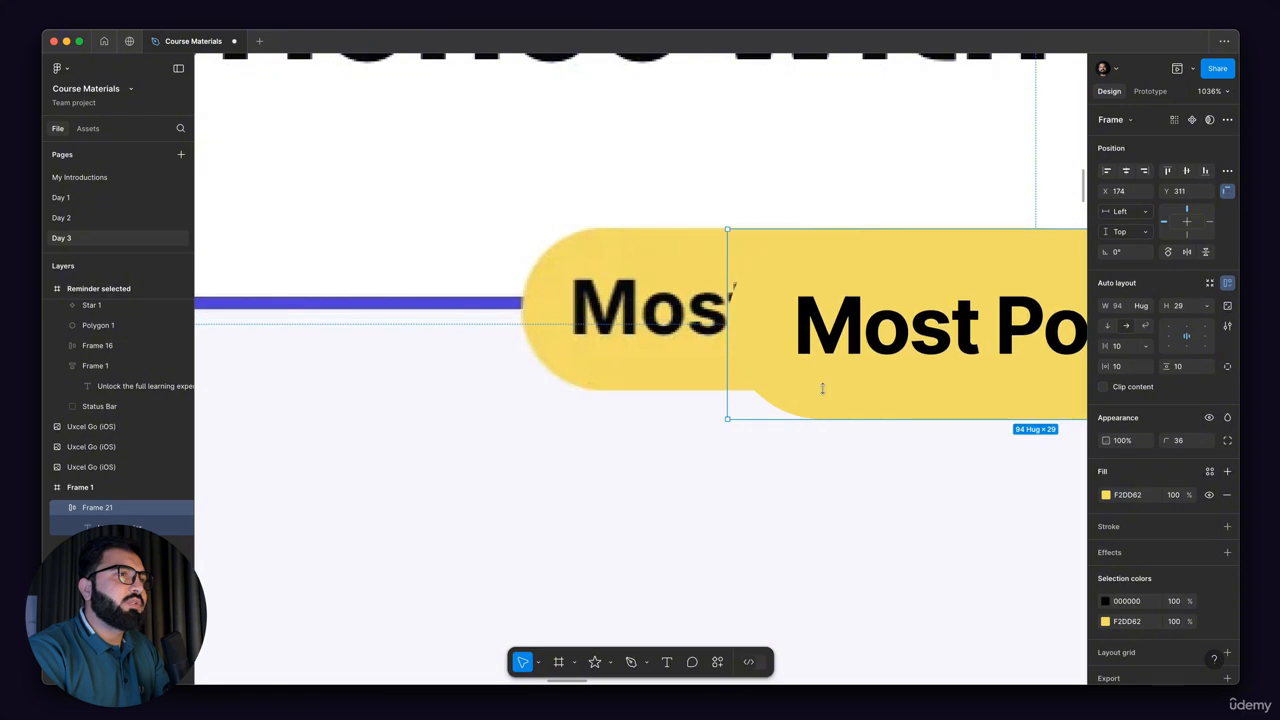
drag(821, 417, 822, 391)
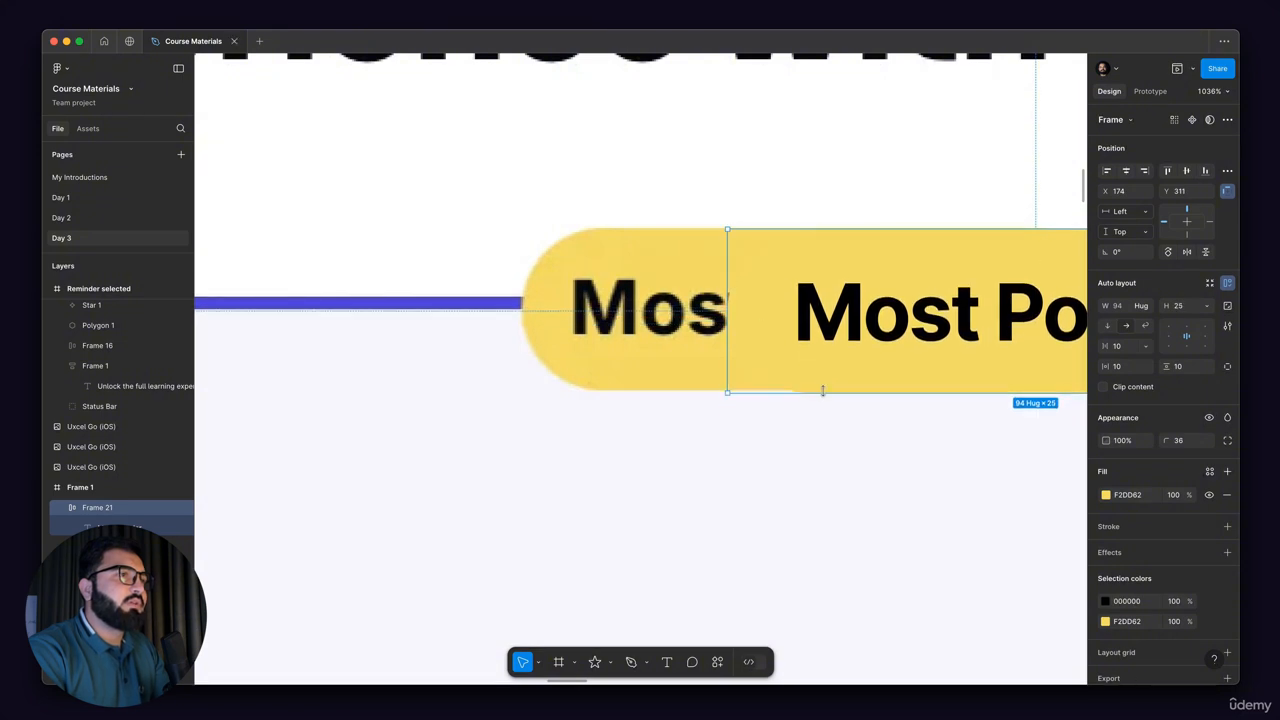
scroll(765, 265, down, 5)
scroll(789, 298, up, 1)
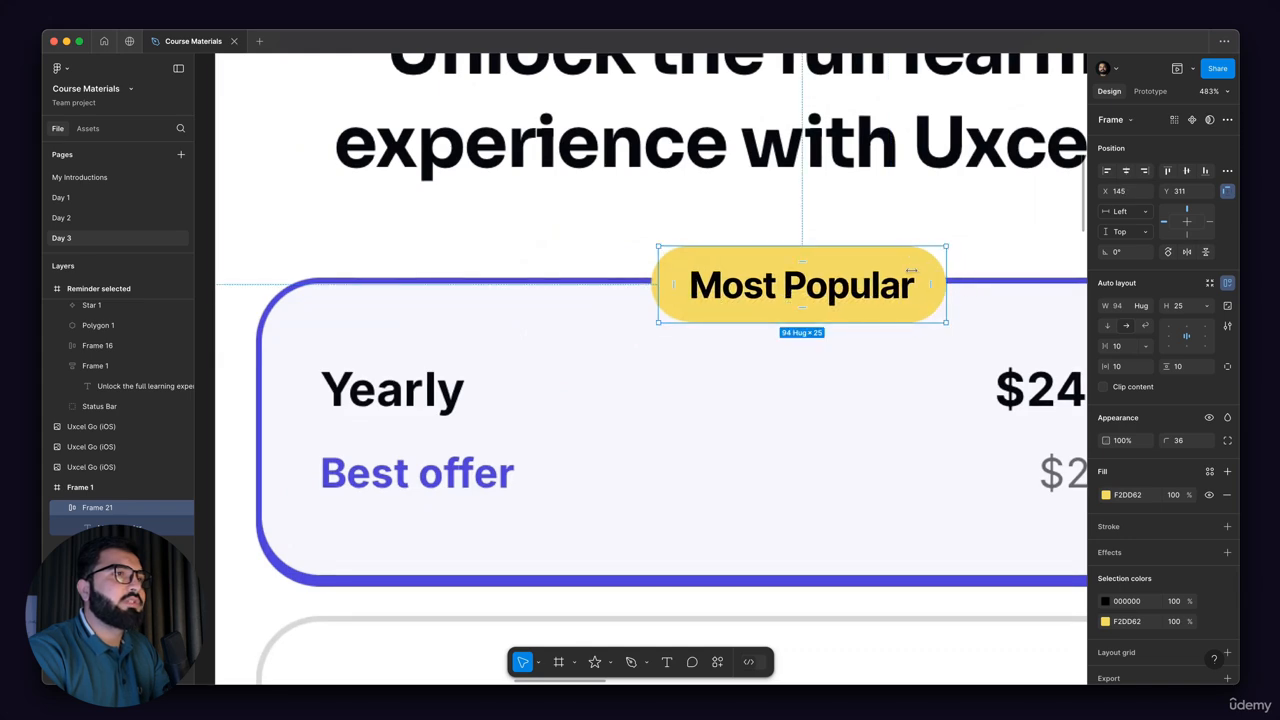
Step: Adjust the "Most Popular" tag's width on both sides to 90 to match the reference badge
mouse_move(945, 271)
mouse_down()
mouse_move(902, 268)
mouse_move(926, 269)
mouse_up()
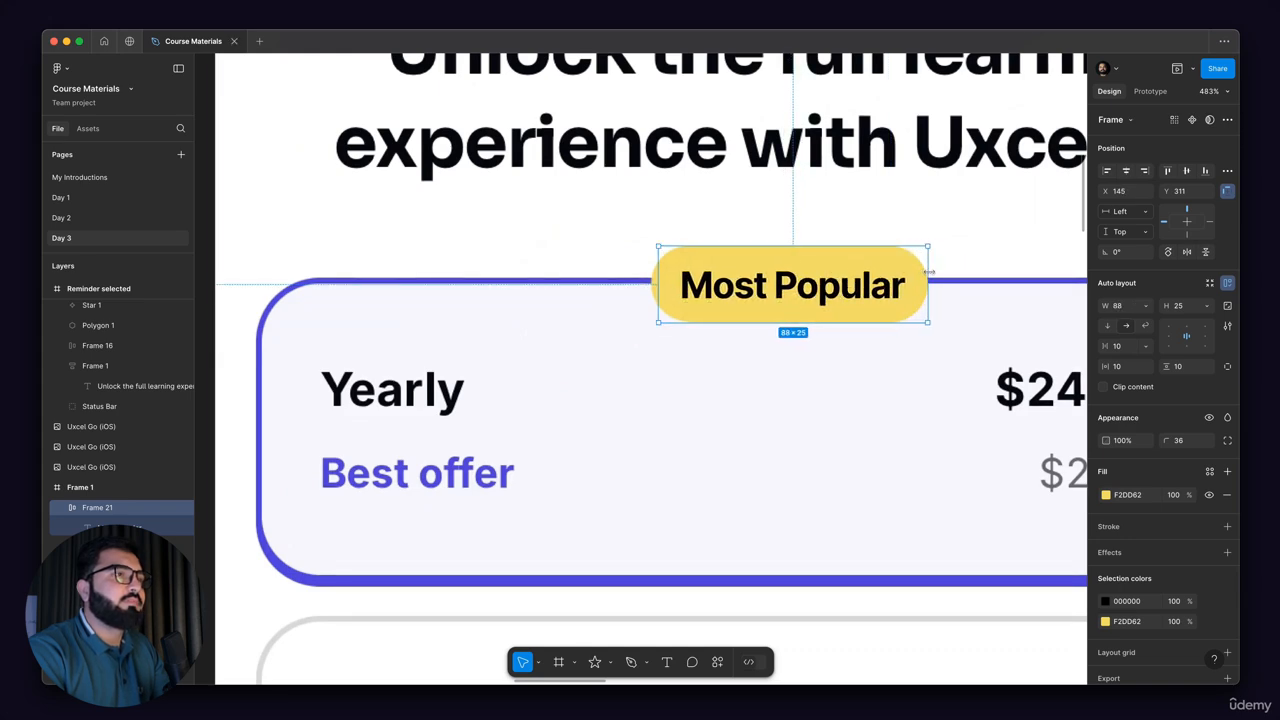
scroll(853, 287, down, 1)
scroll(853, 287, down, 1)
scroll(840, 292, up, 6)
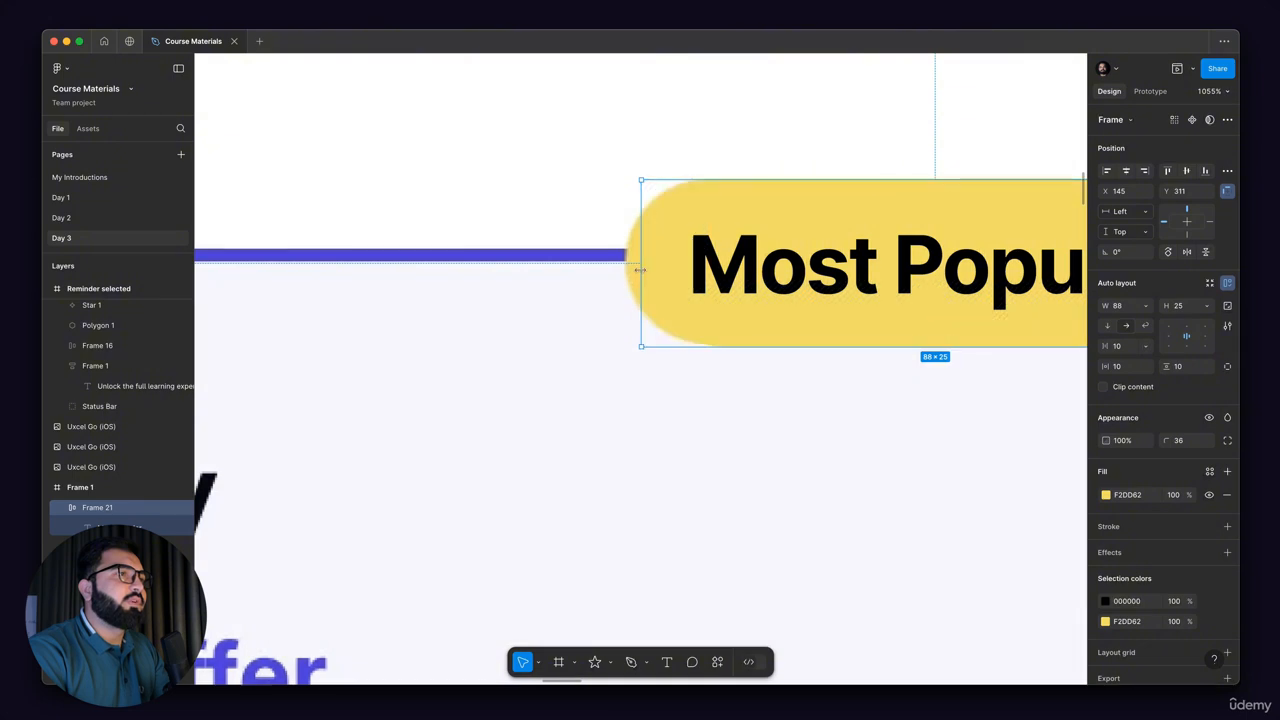
drag(628, 270, 622, 270)
scroll(782, 226, down, 15)
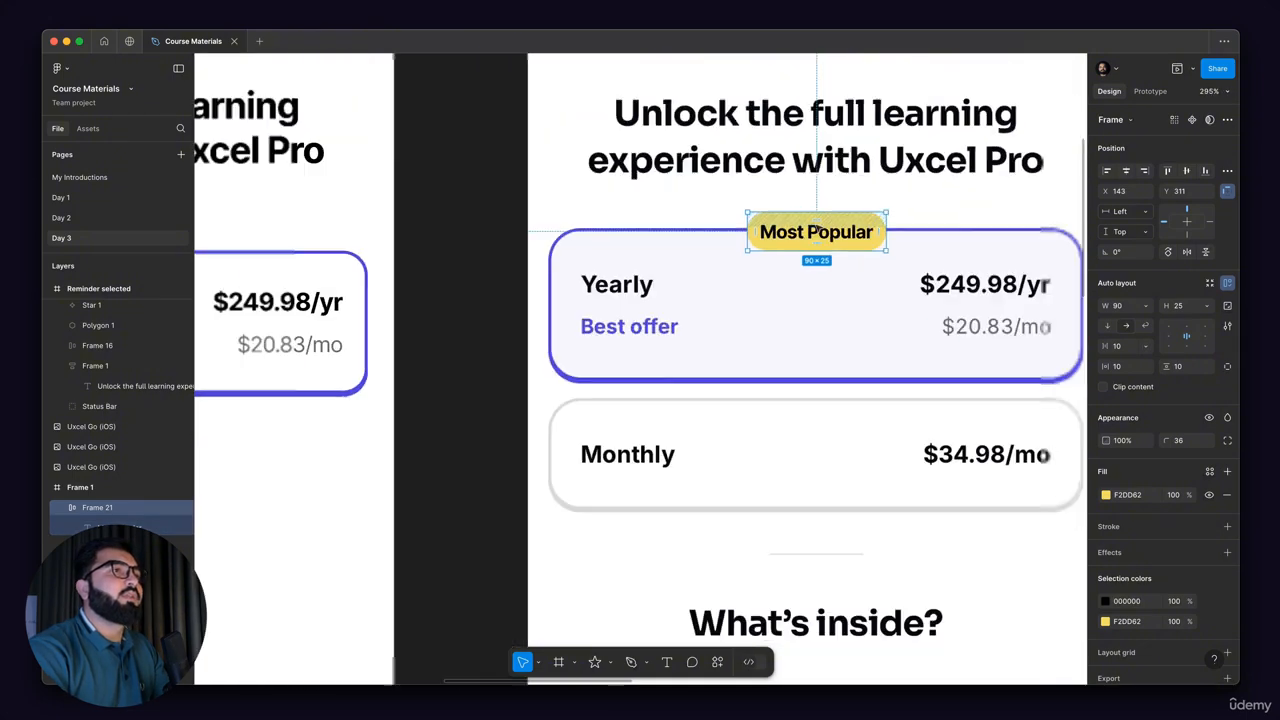
Step: Move the "Most Popular" tag onto the empty canvas beside the new screen and turn it into a component
drag(858, 272, 560, 252)
scroll(560, 255, up, 5)
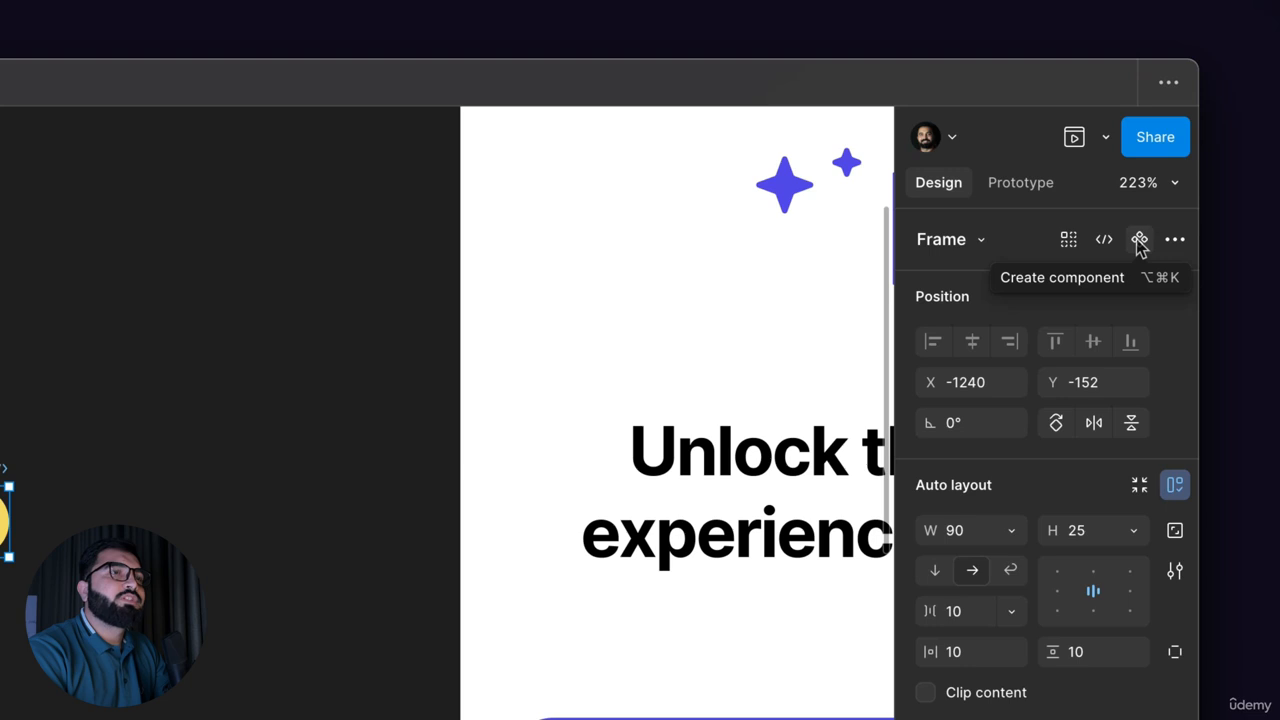
click(1139, 241)
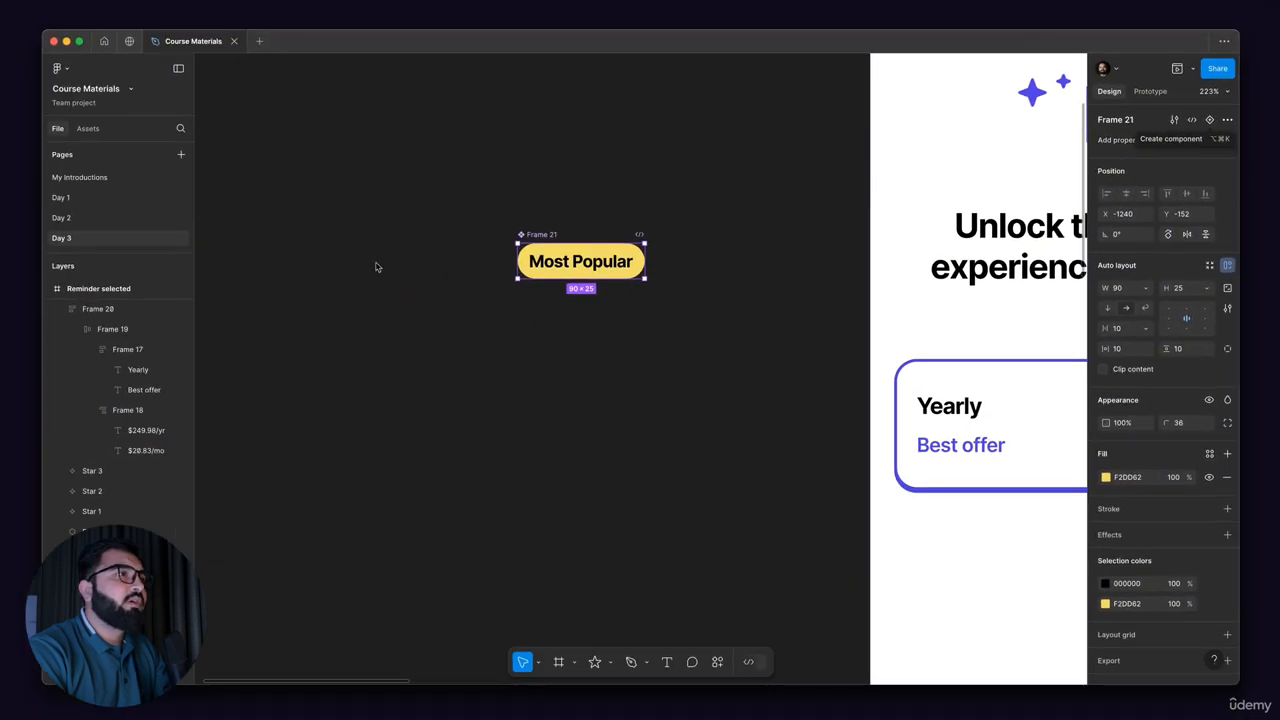
Step: Rename the yellow badge component on the empty canvas as "Most Popular Tag"
double_click(546, 236)
text(TA)
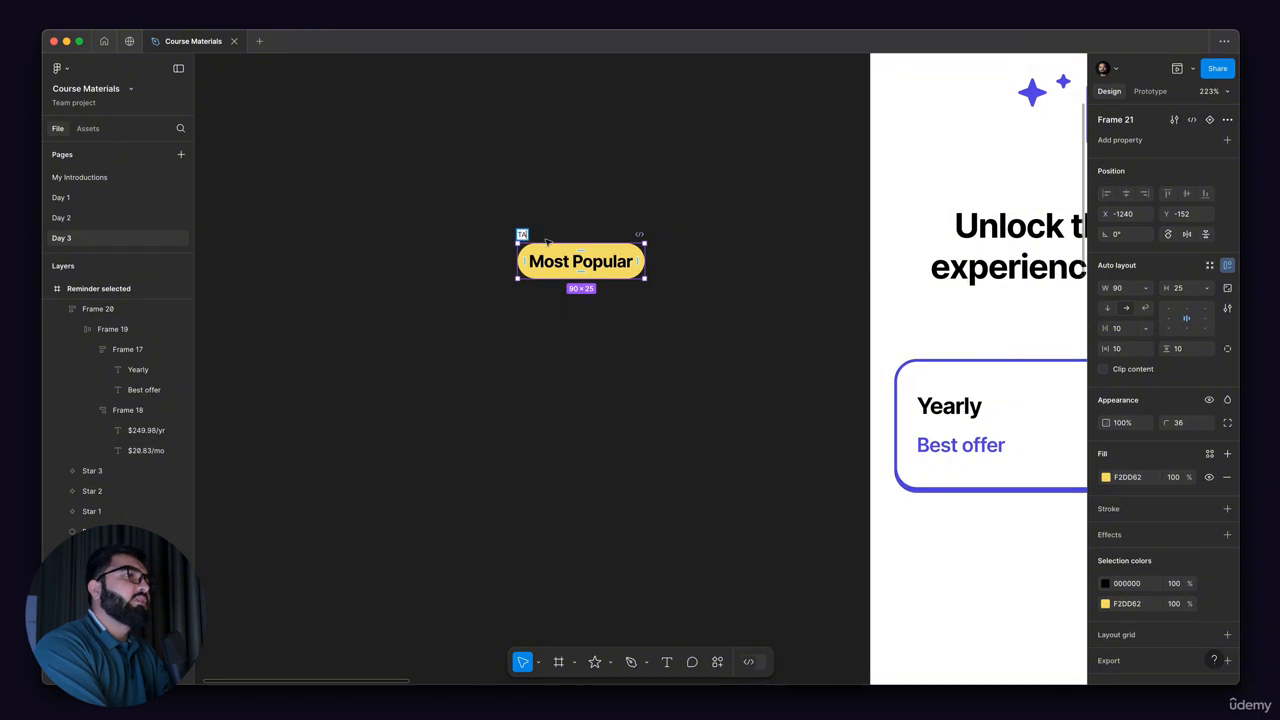
text(g)
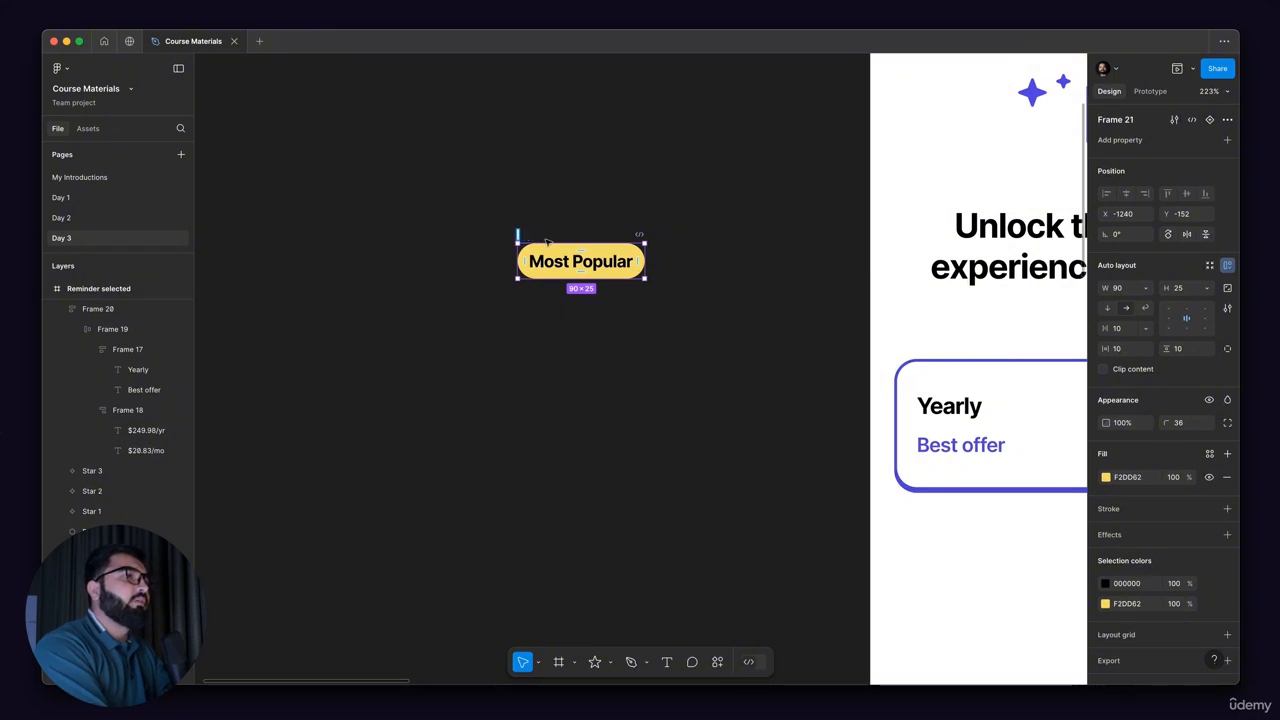
text(Moost)
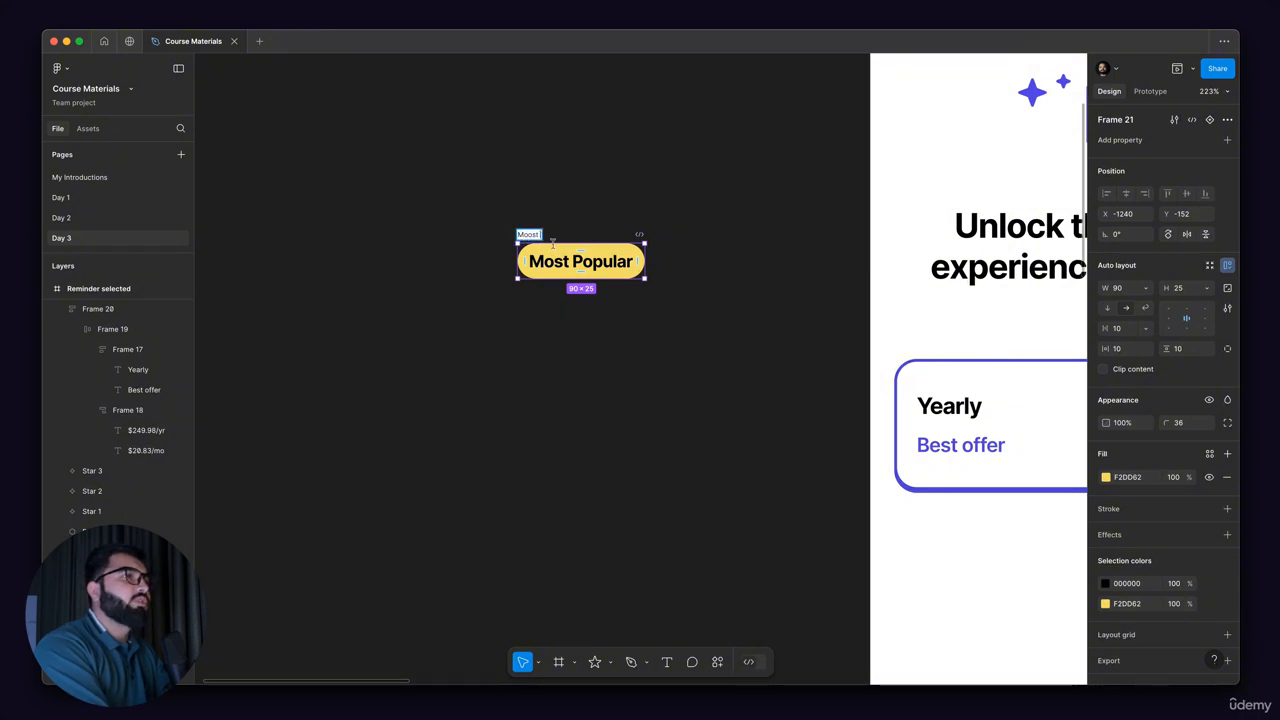
key(BackSpace)
key(BackSpace)
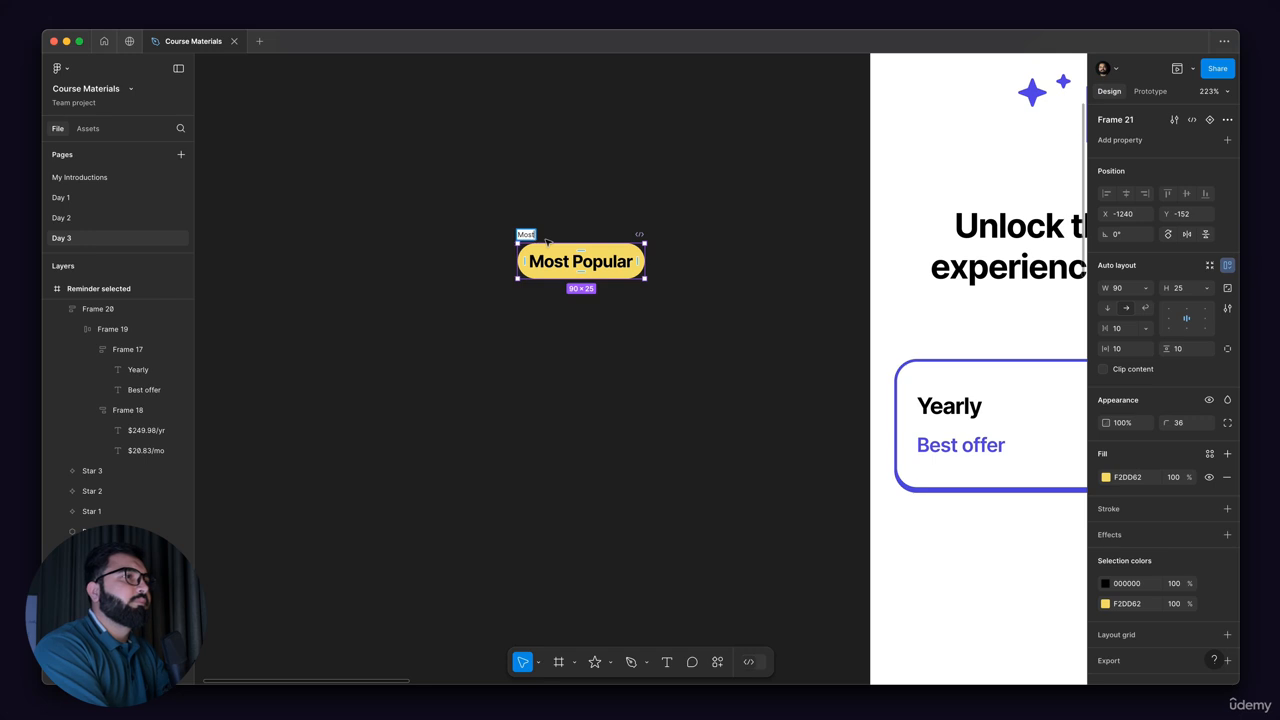
text(st Popul)
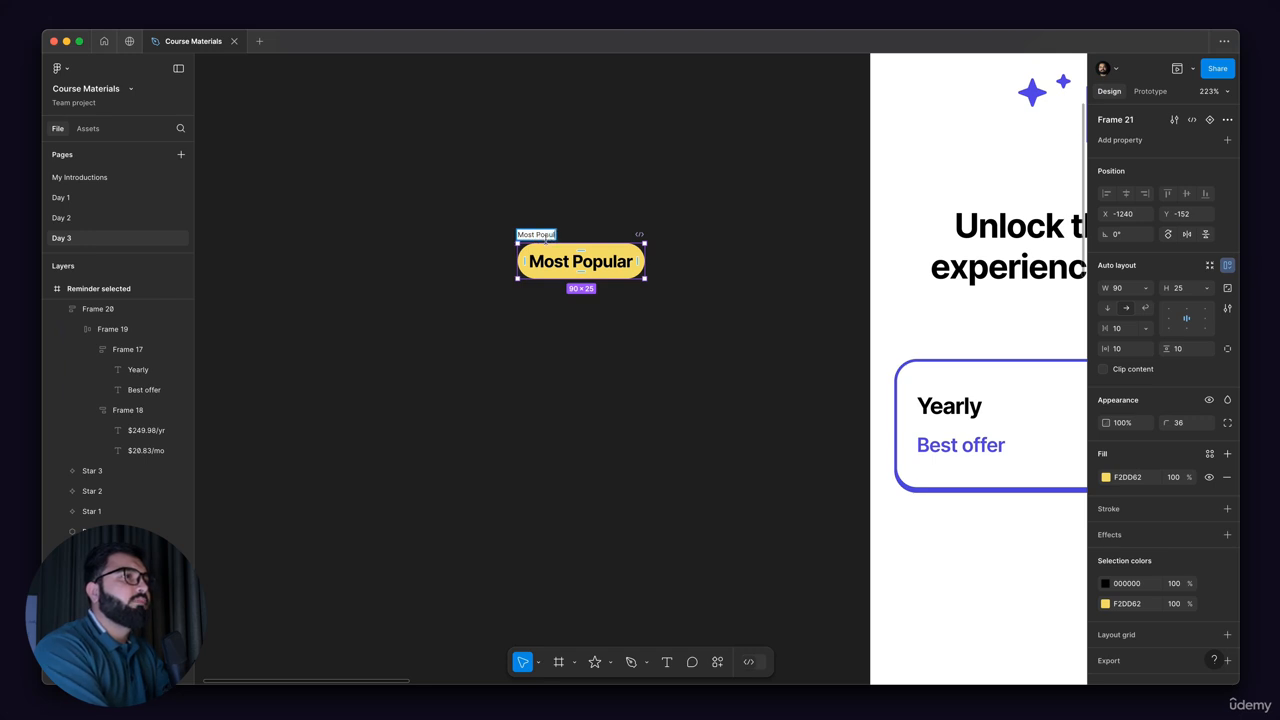
text(ar Tag)
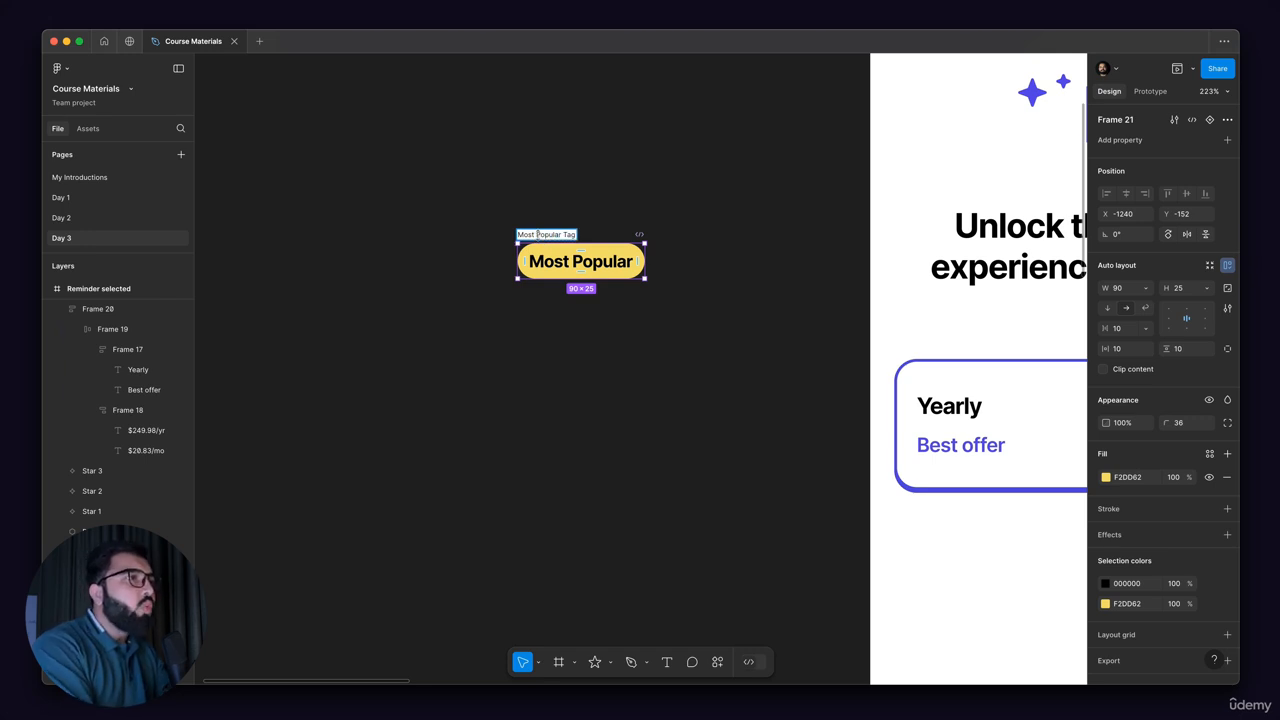
key(Return)
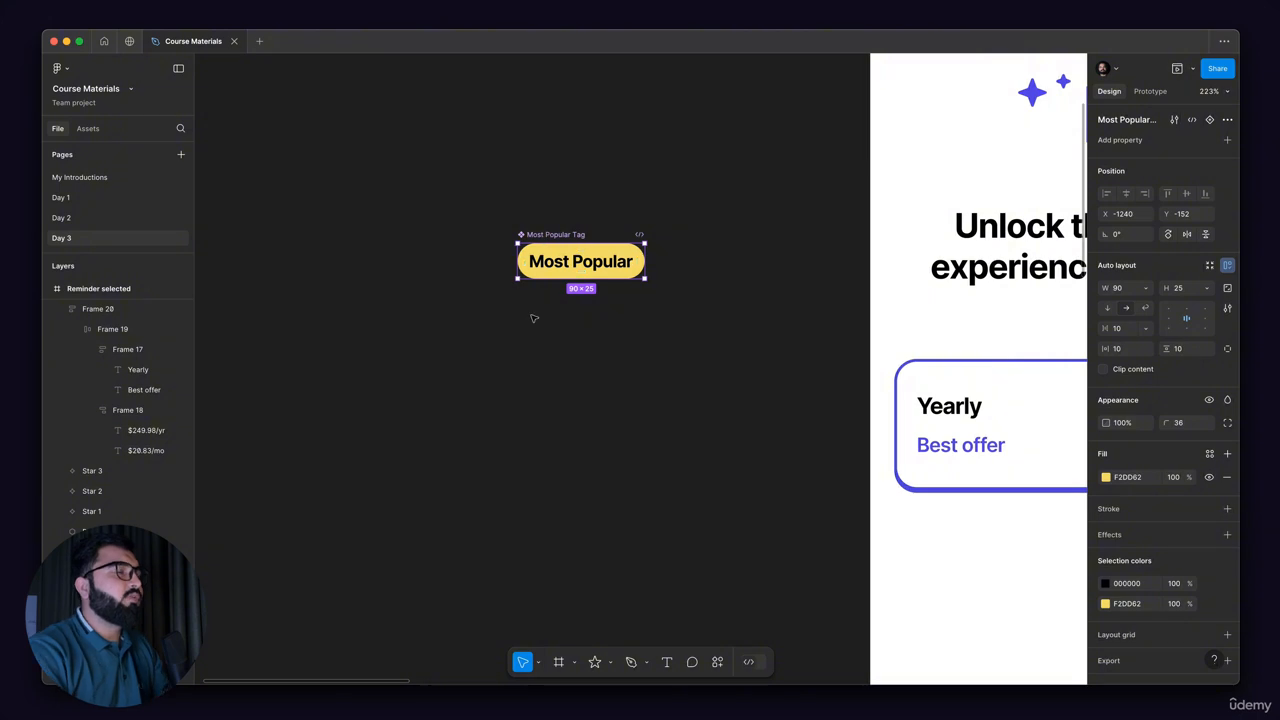
Step: Place an instance of the Most Popular Tag component inside the new screen's plan frame, directly above the Yearly card
scroll(355, 340, right, 3)
scroll(370, 335, right, 5)
scroll(360, 272, down, 5)
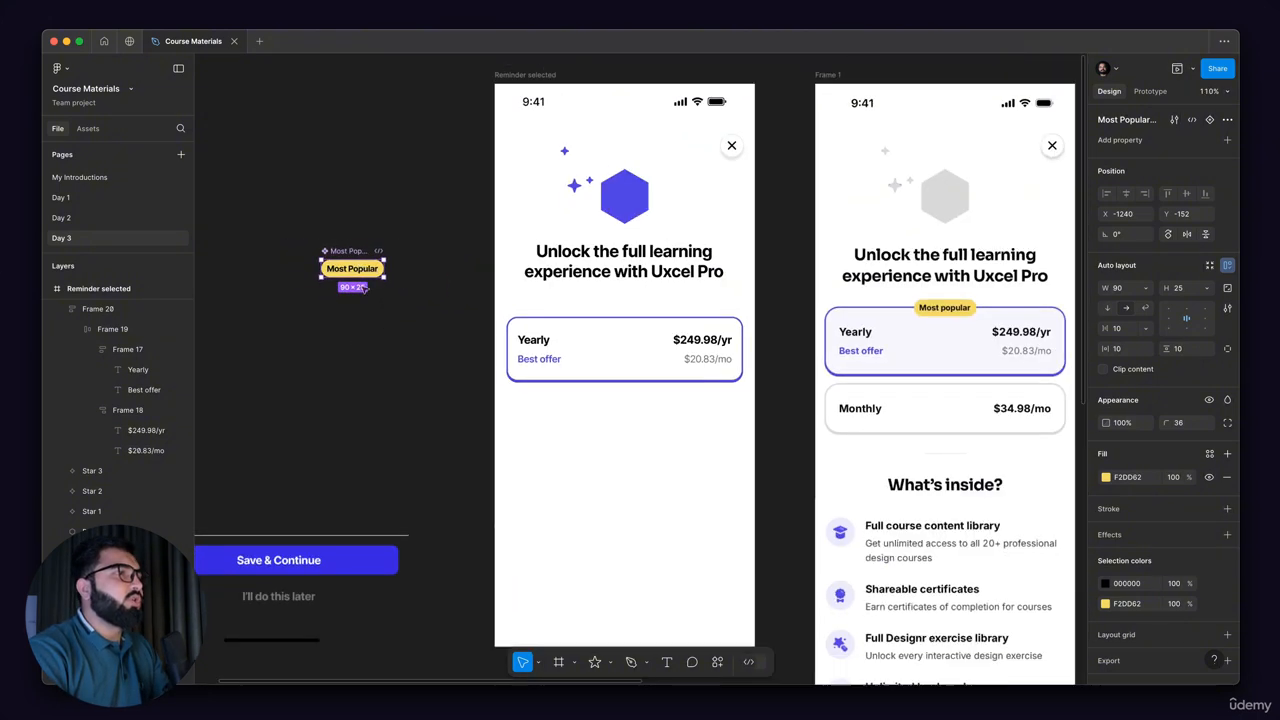
click(303, 311)
scroll(390, 185, right, 2)
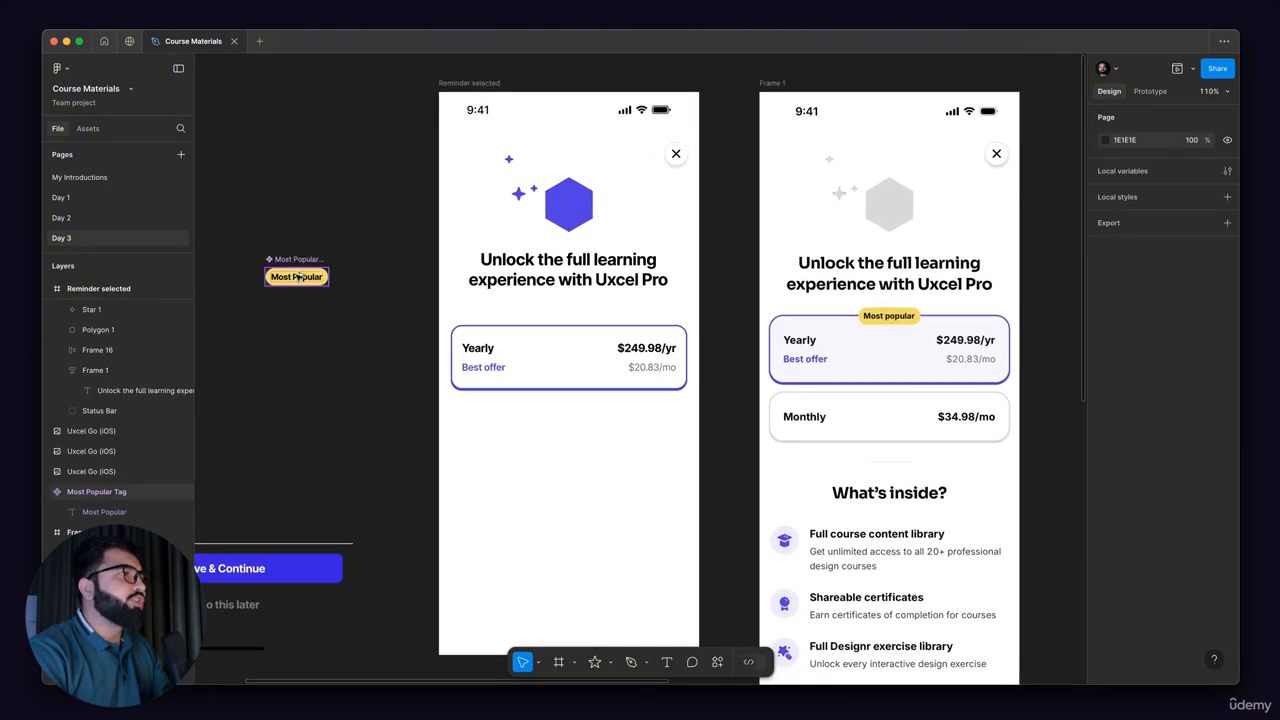
drag(351, 294, 543, 389)
scroll(540, 380, up, 5)
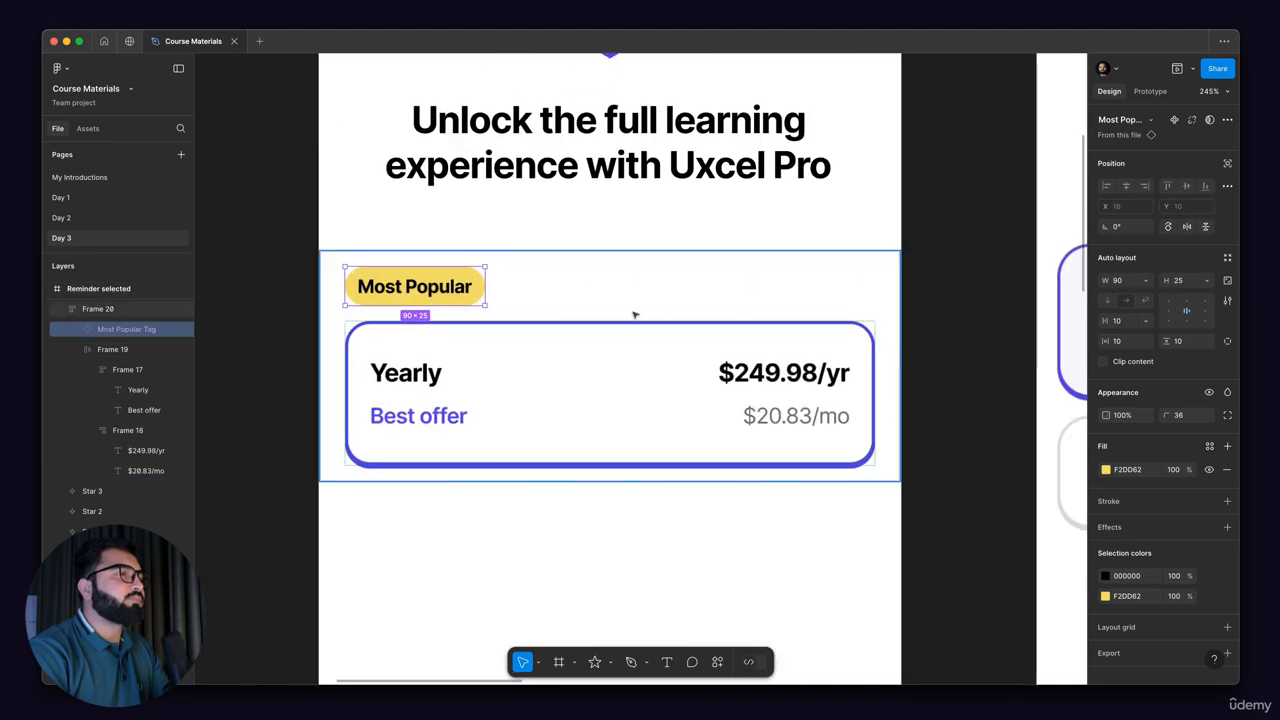
Step: Set the auto layout alignment of the frame holding the tag and Yearly card to center, centering the tag above the card
scroll(521, 337, down, 3)
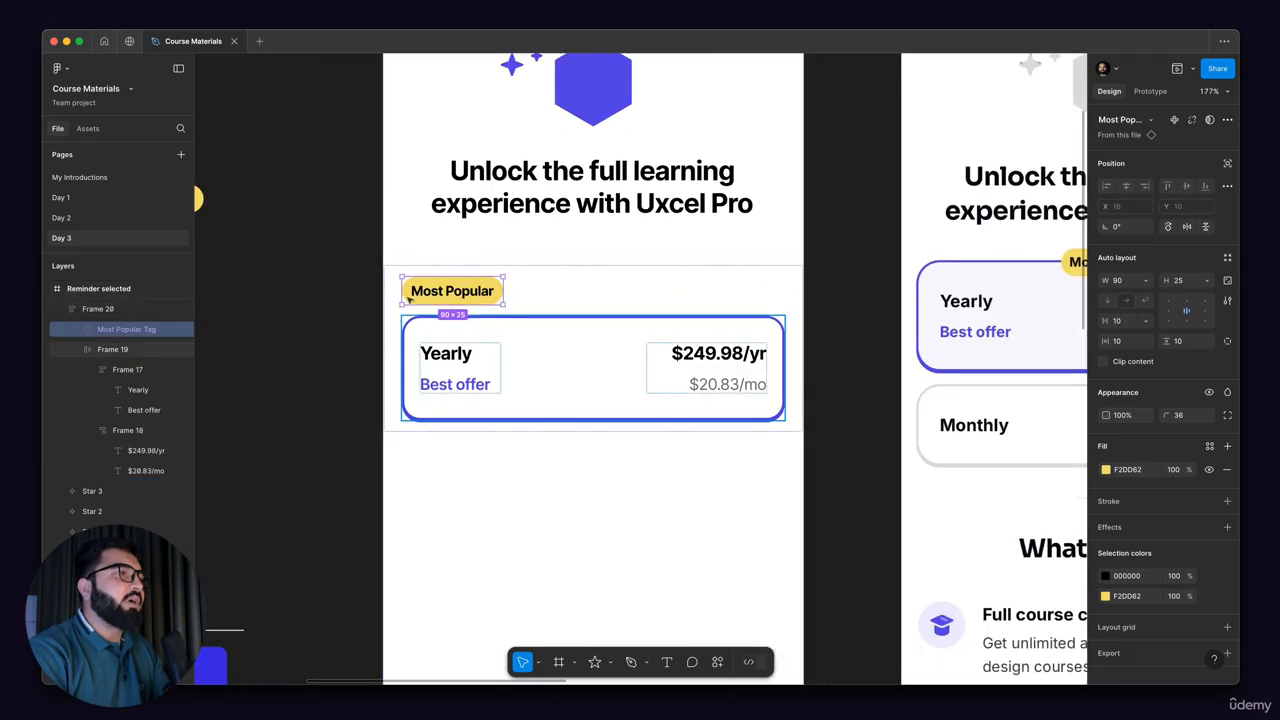
scroll(474, 290, down, 1)
drag(480, 293, 560, 285)
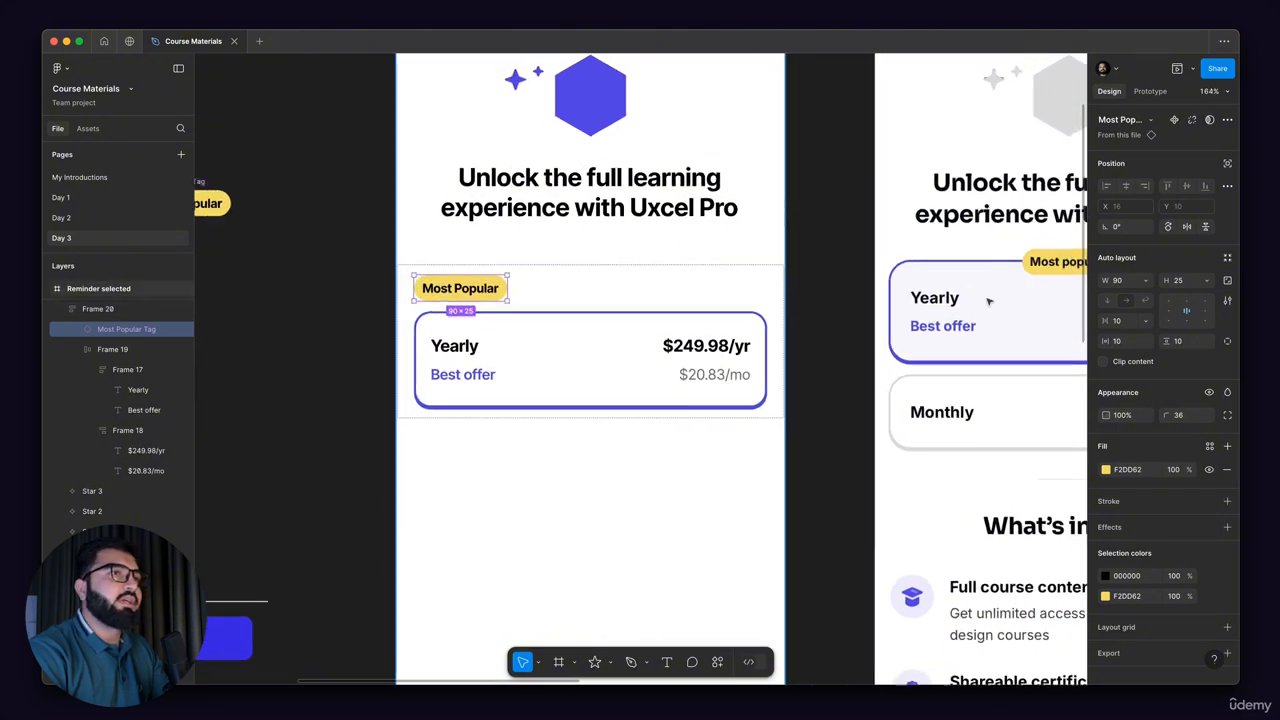
scroll(989, 294, down, 2)
scroll(530, 302, up, 5)
drag(510, 292, 630, 292)
scroll(612, 287, down, 4)
click(772, 301)
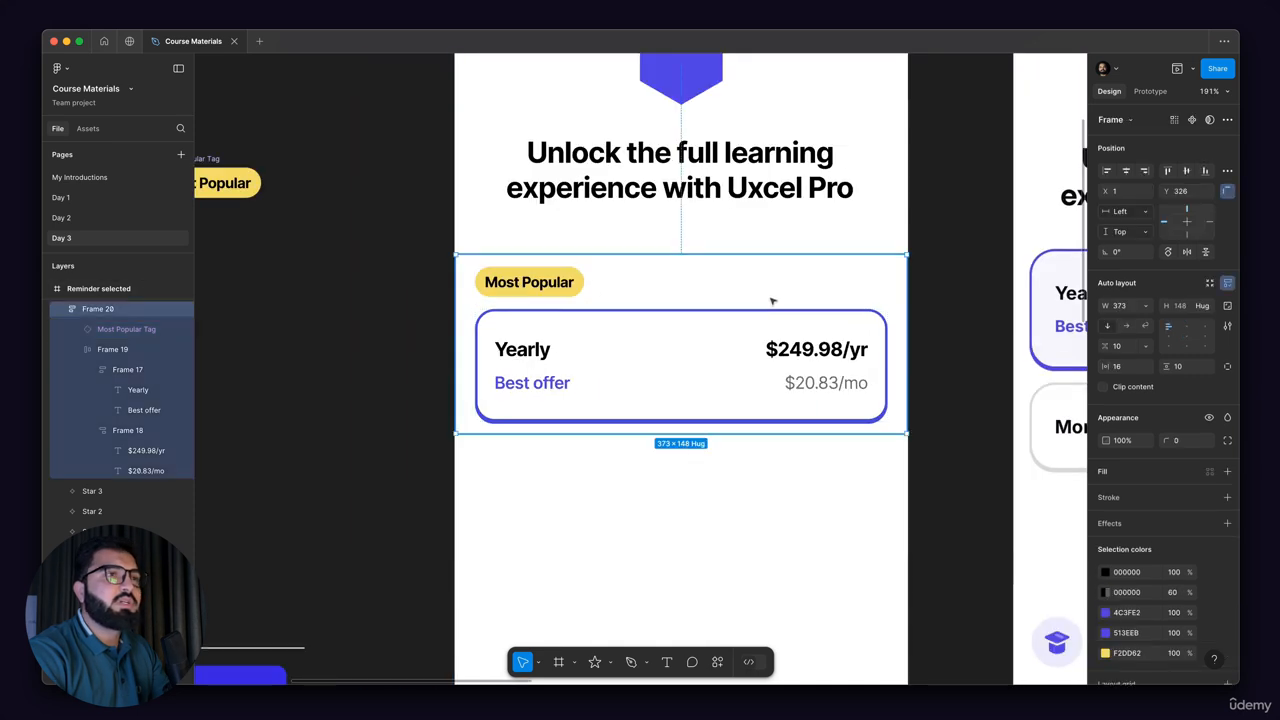
click(1186, 340)
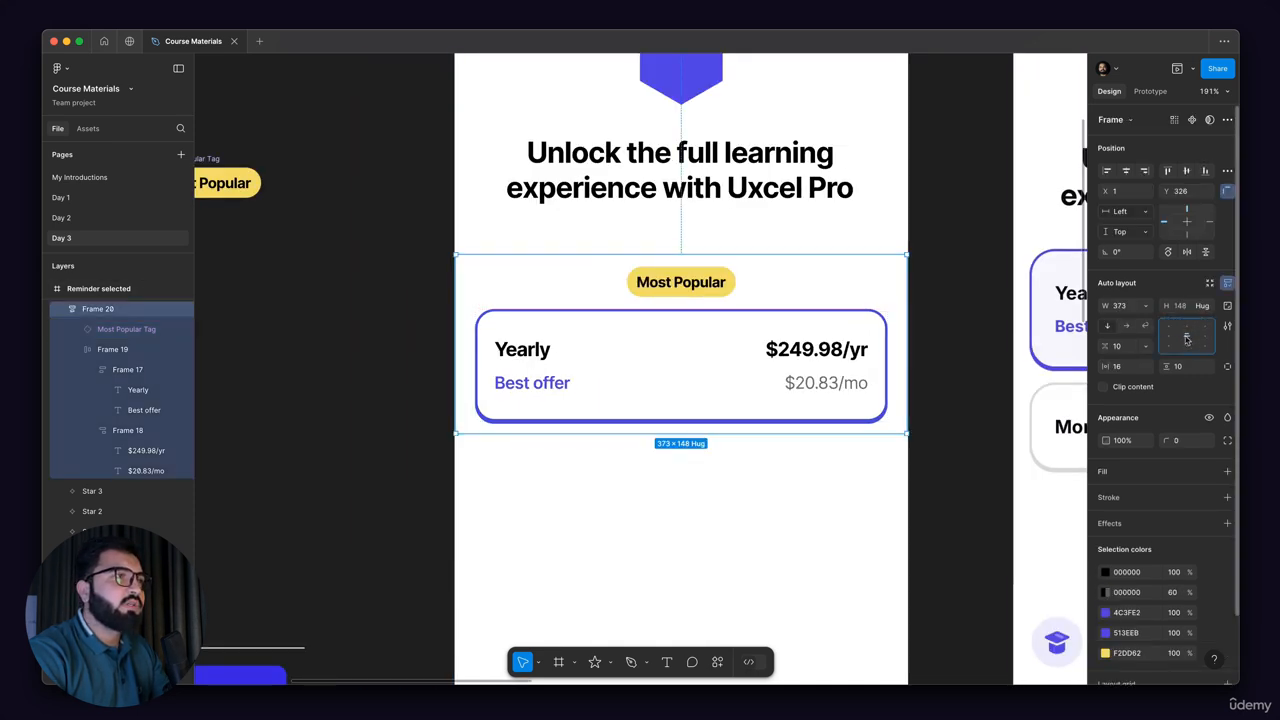